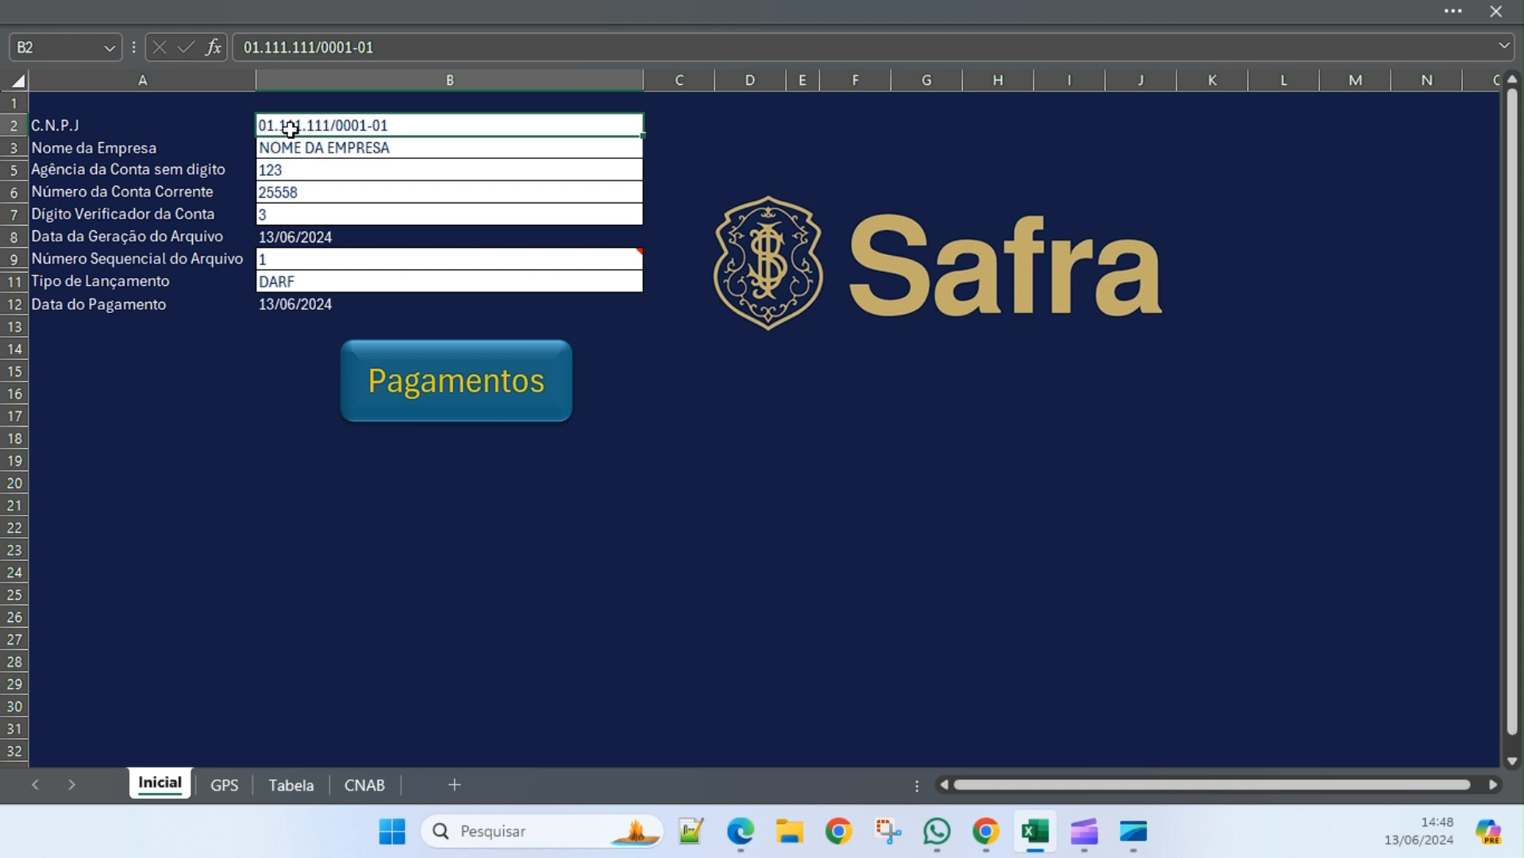
Review the company name, branch, account, verifier digit, generation date and file sequence number cells on the Inicial sheet.
left_click(404, 152)
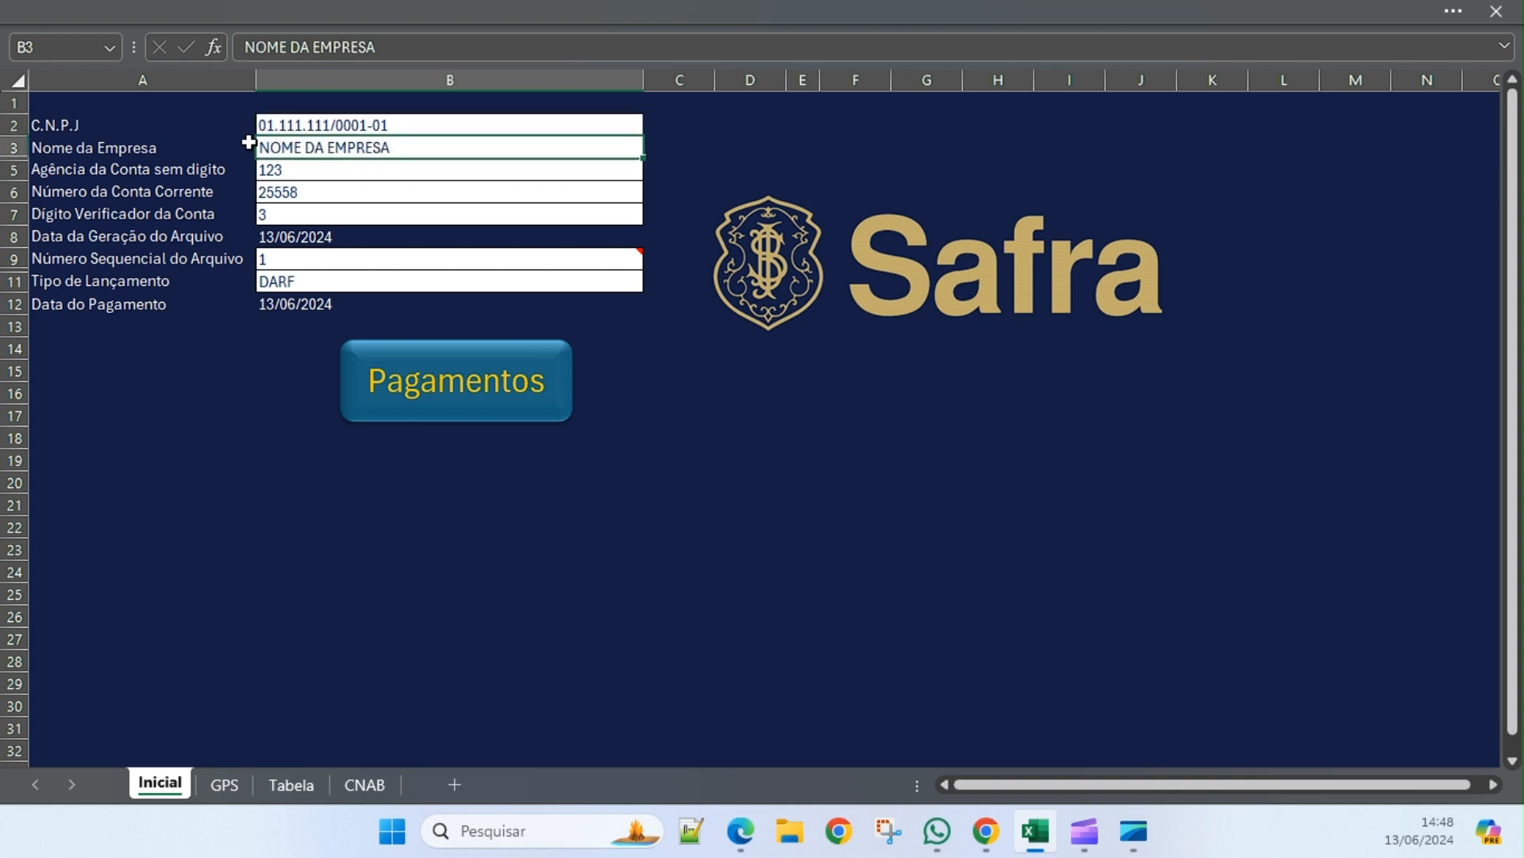
left_click(316, 173)
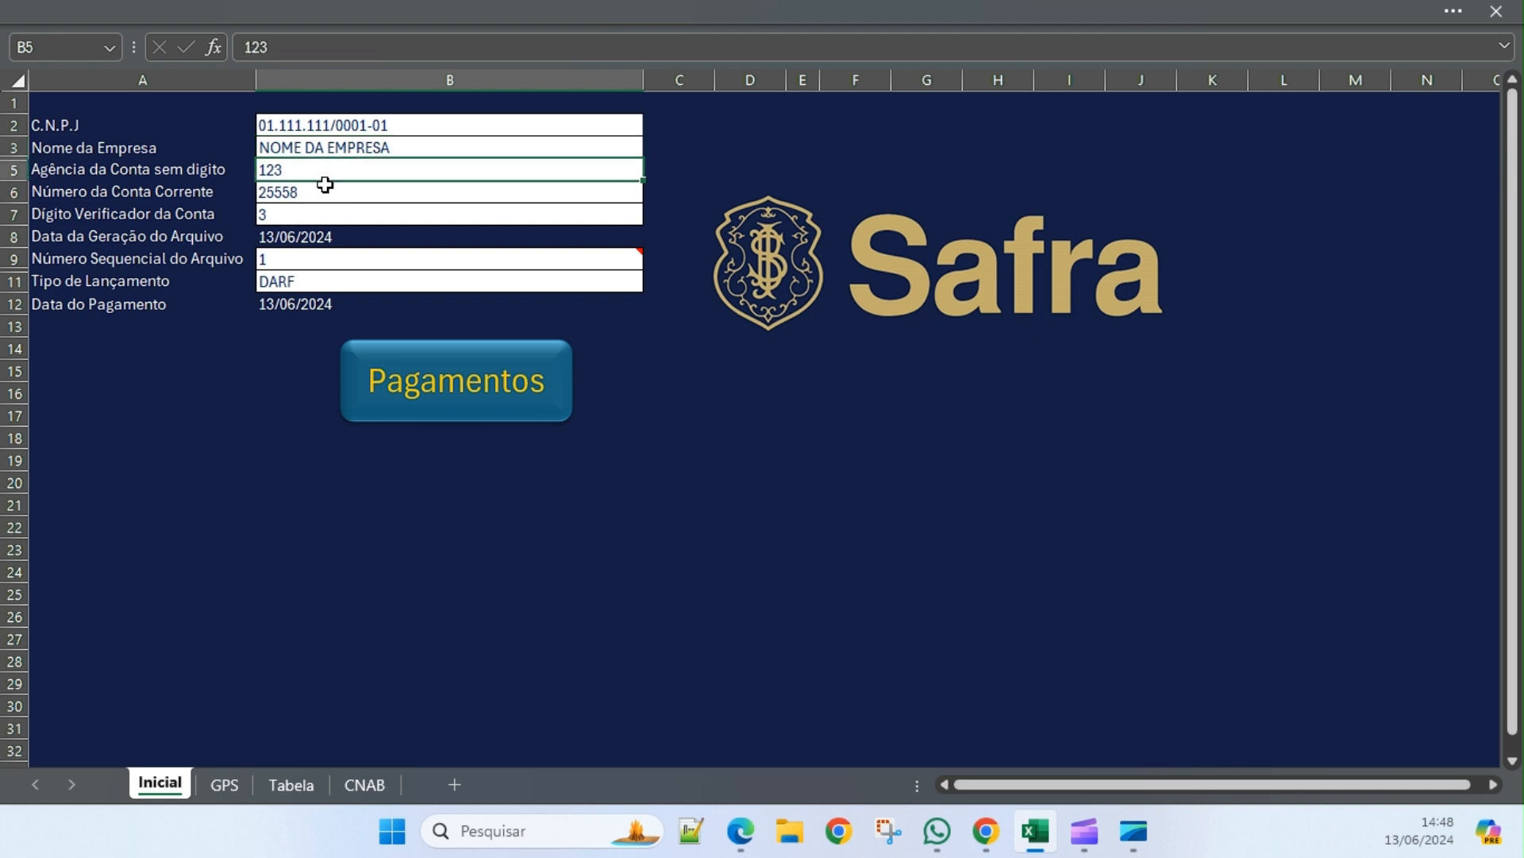
left_click(319, 193)
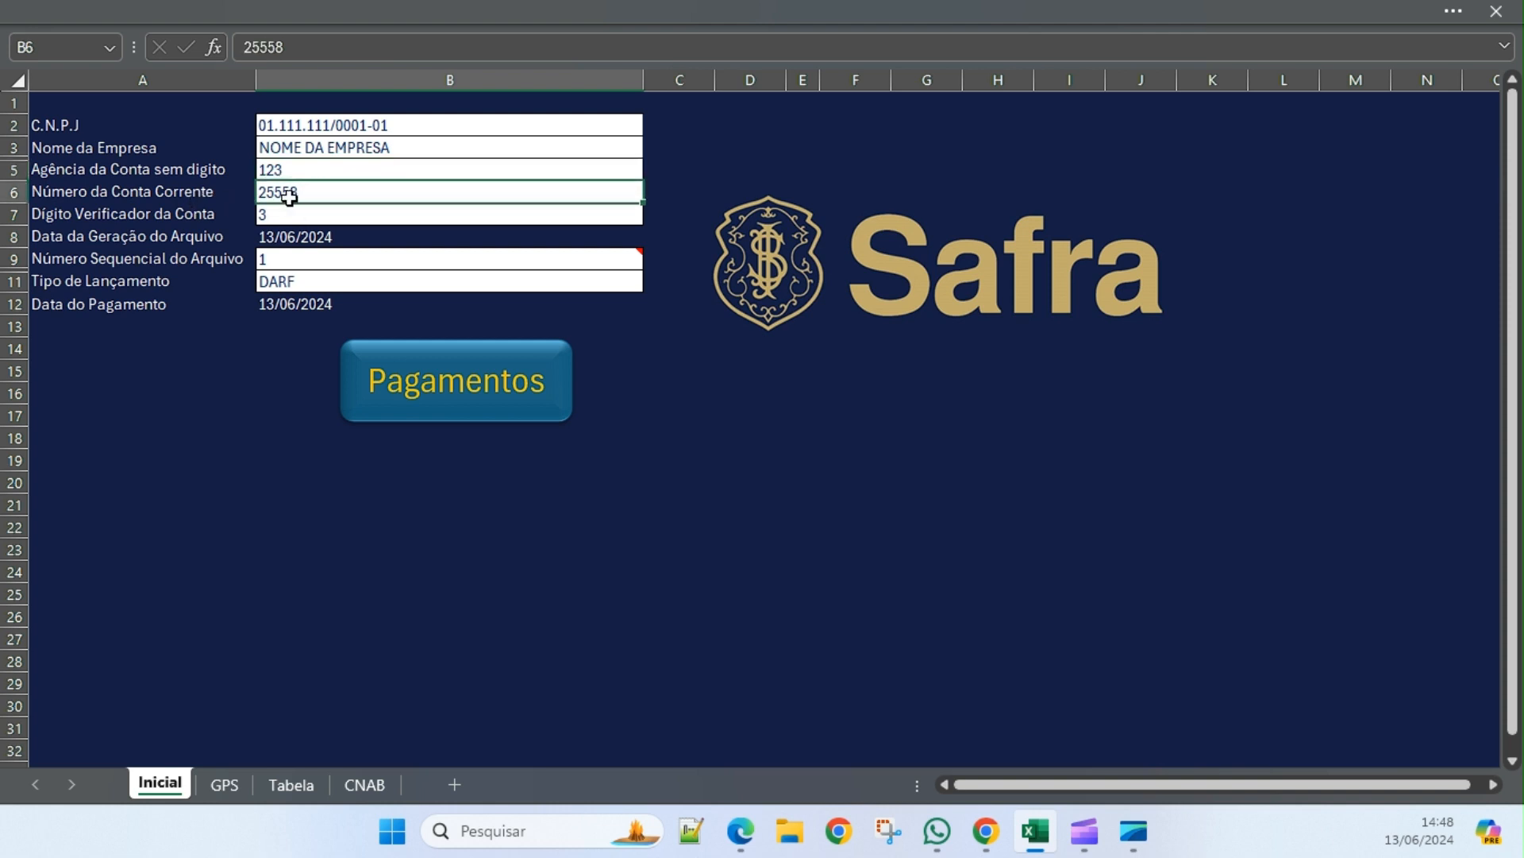
left_click(325, 213)
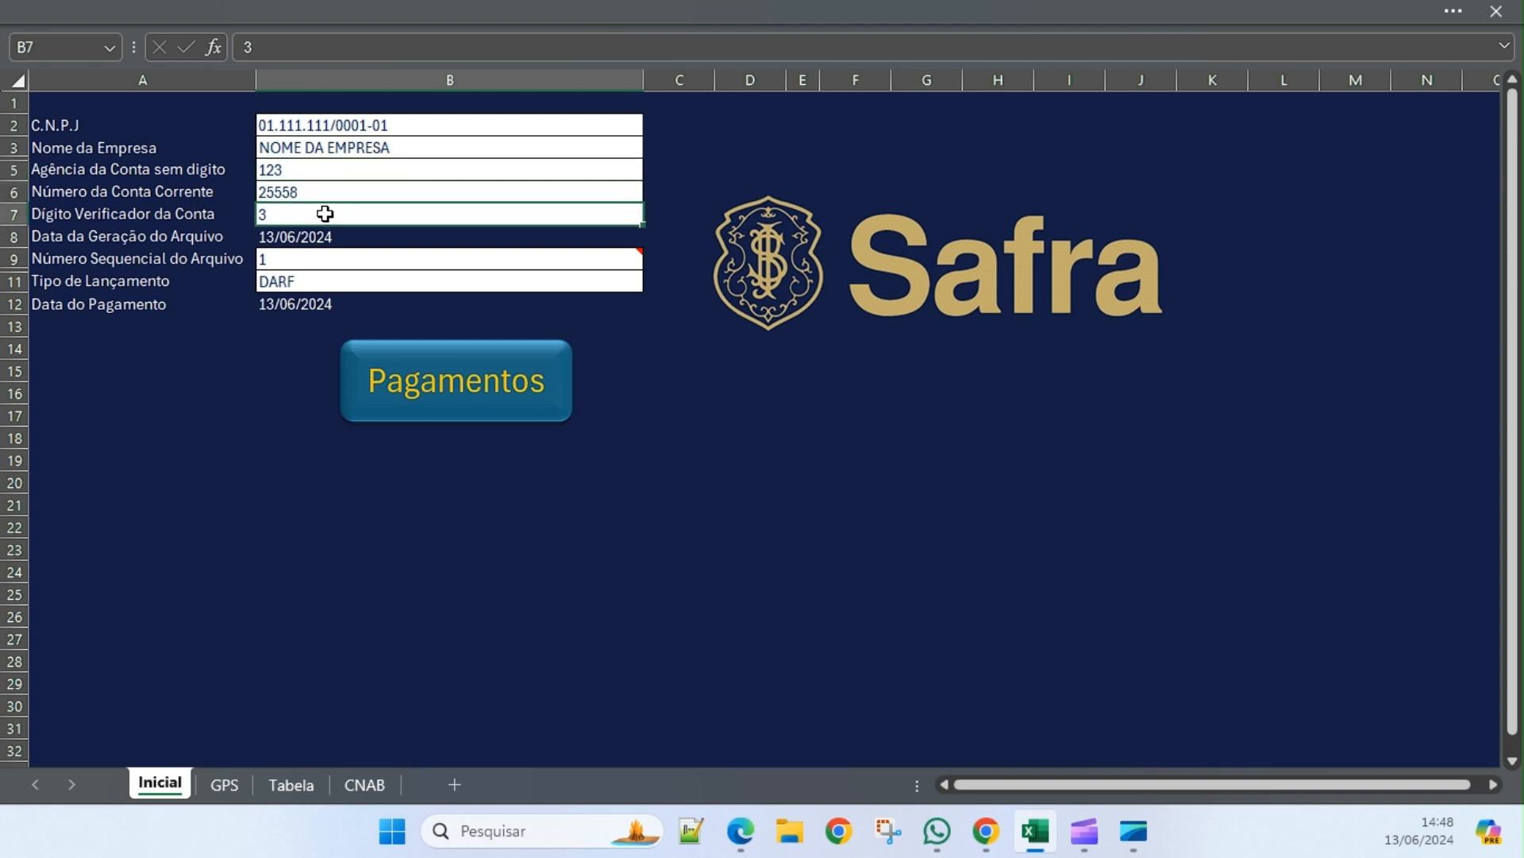
left_click(294, 240)
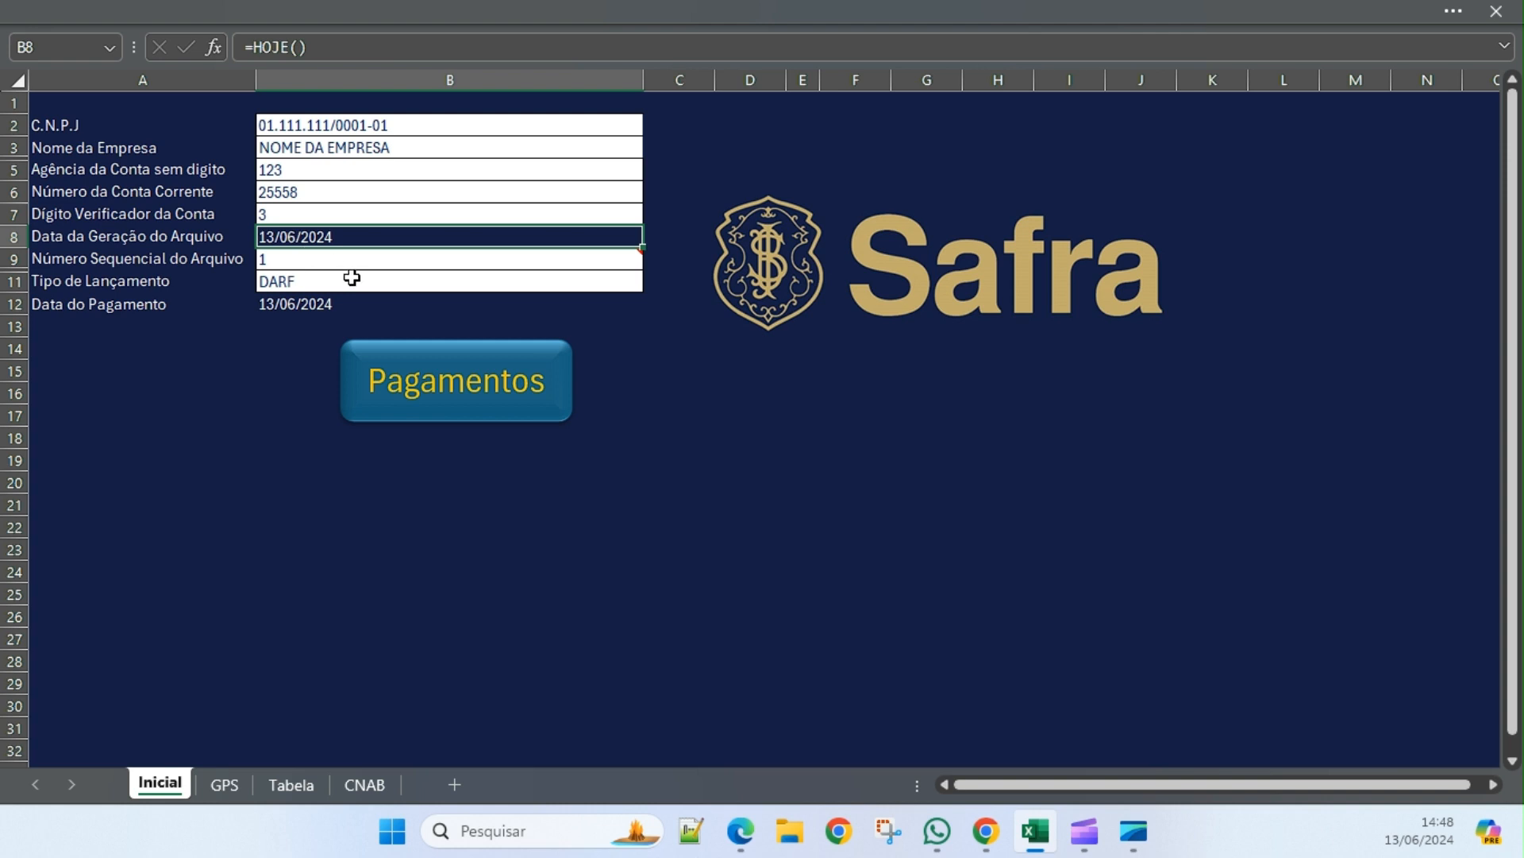
left_click(293, 260)
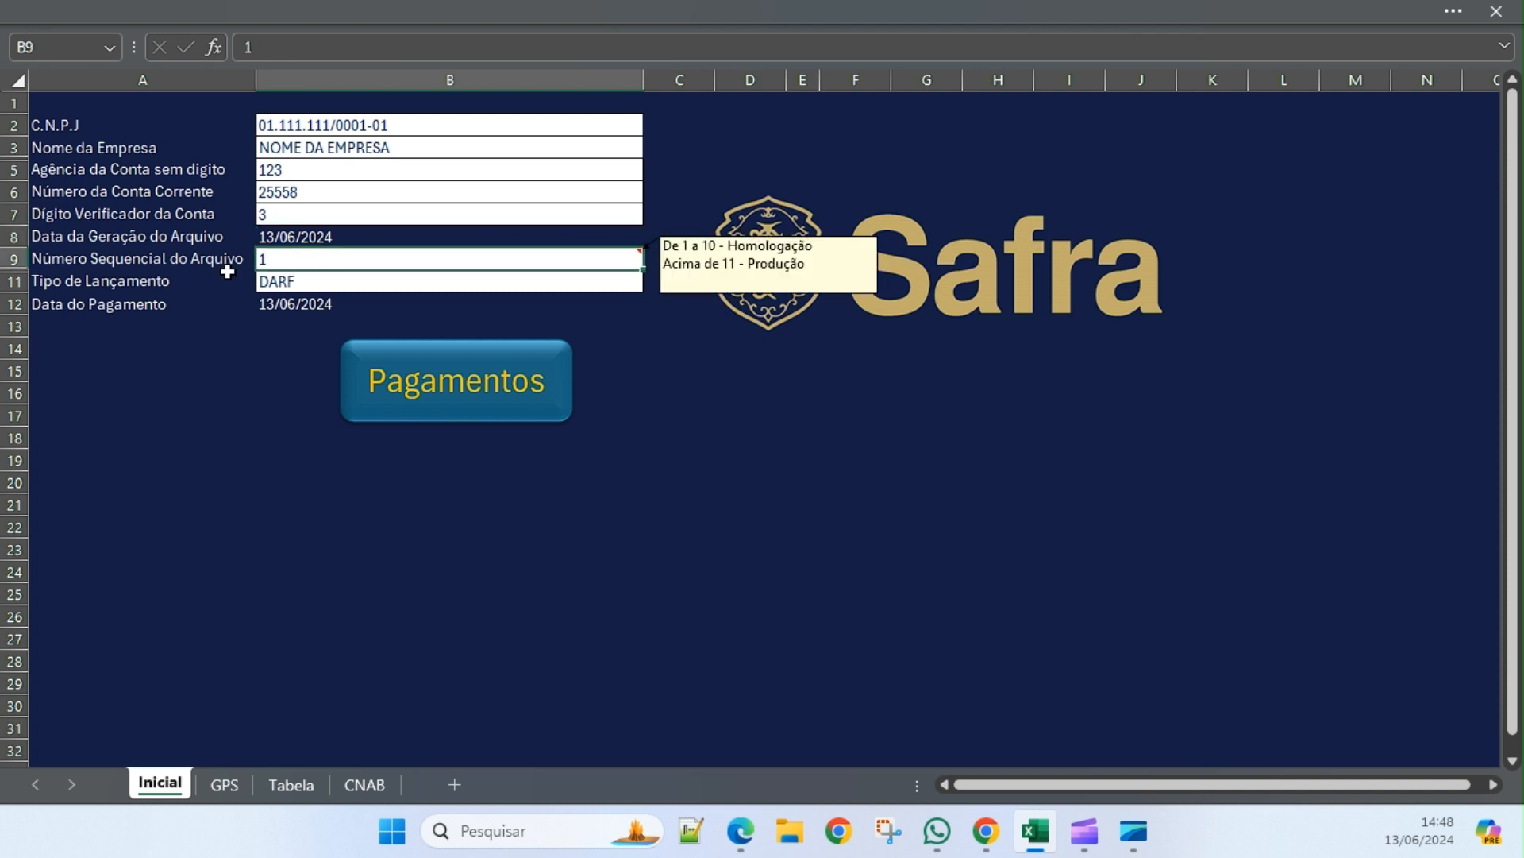
Delete the note attached to the Número Sequencial do Arquivo value cell.
mouse_move(296, 266)
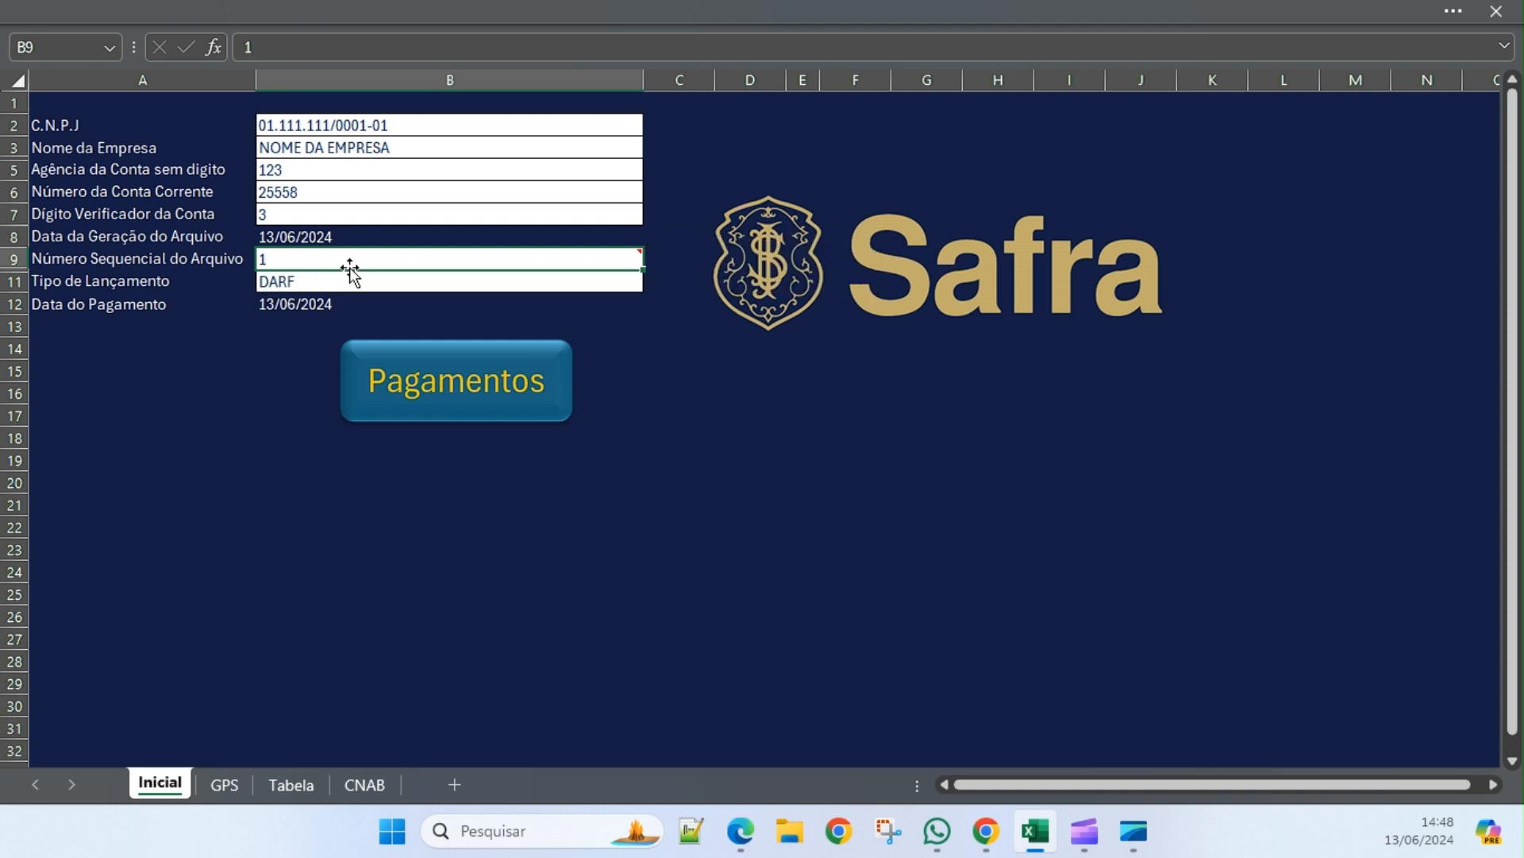
right_click(388, 254)
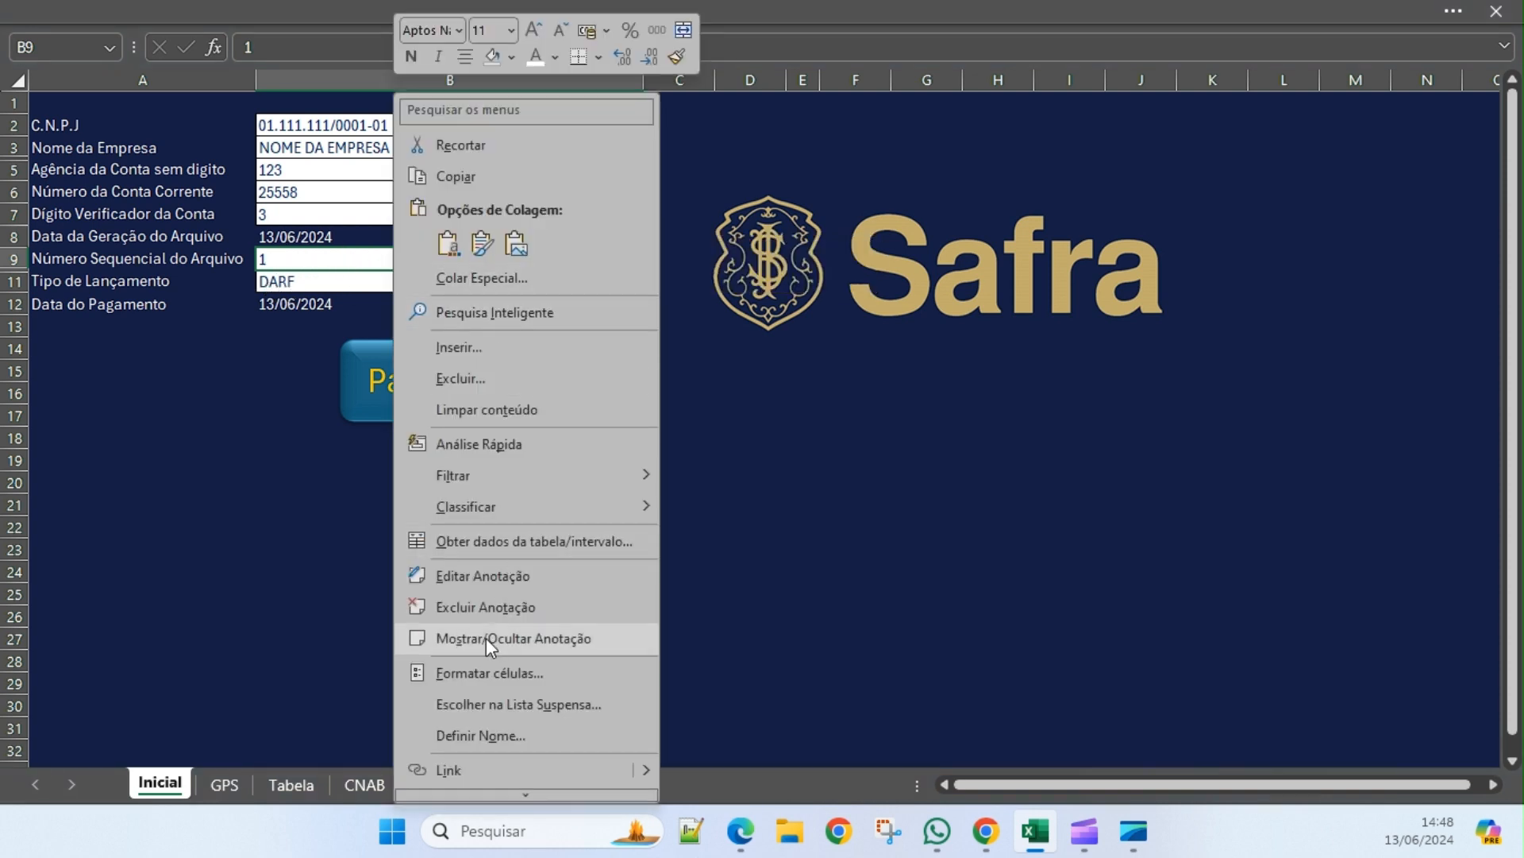
left_click(456, 613)
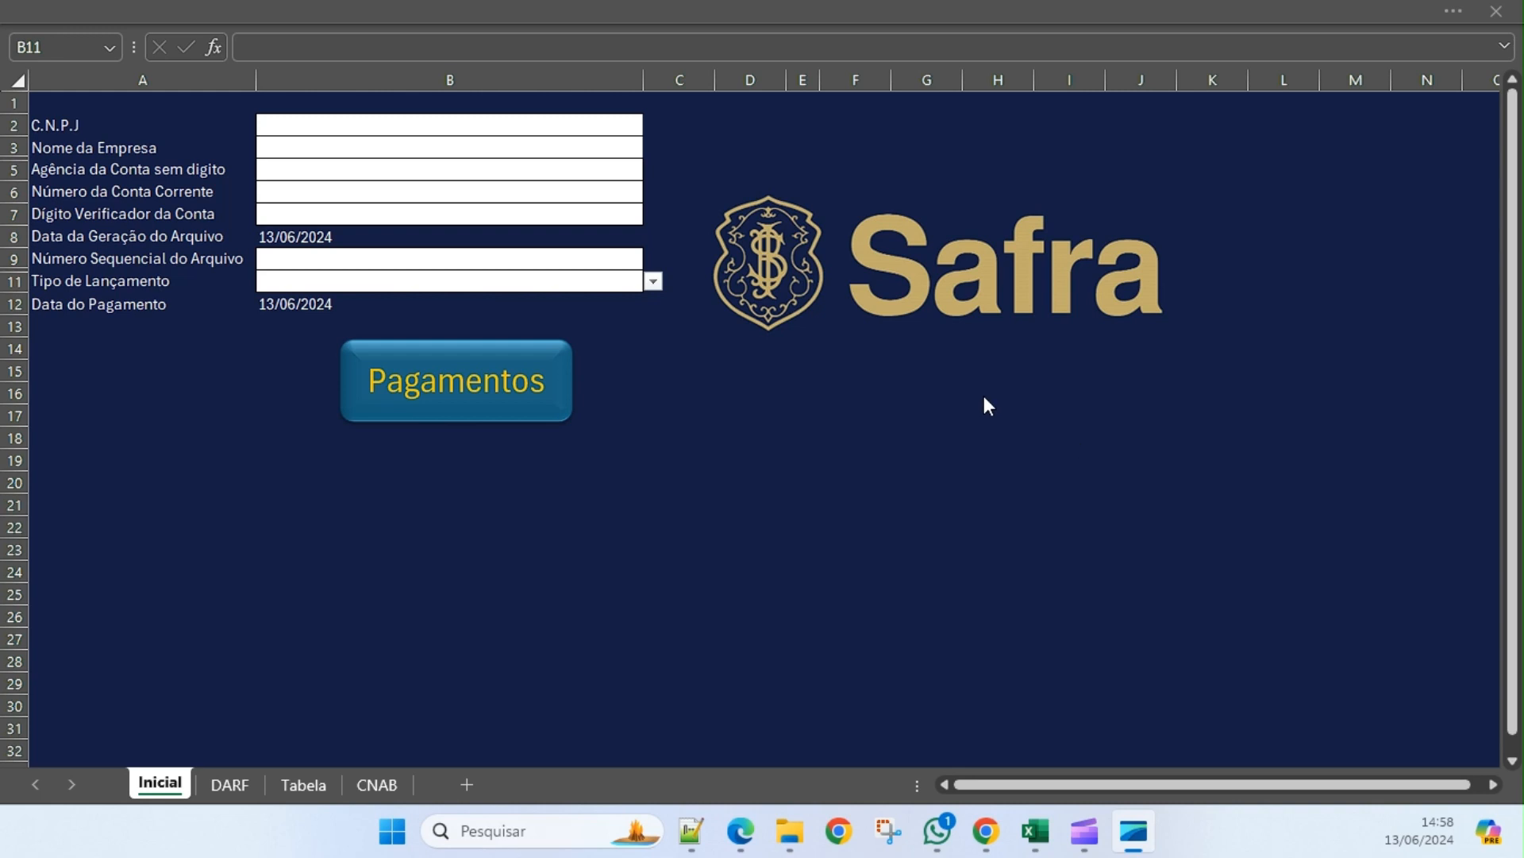
Enter the company's C.N.P.J number and fill in Nome da Empresa as NOME DA EMPRESA.
left_click(648, 446)
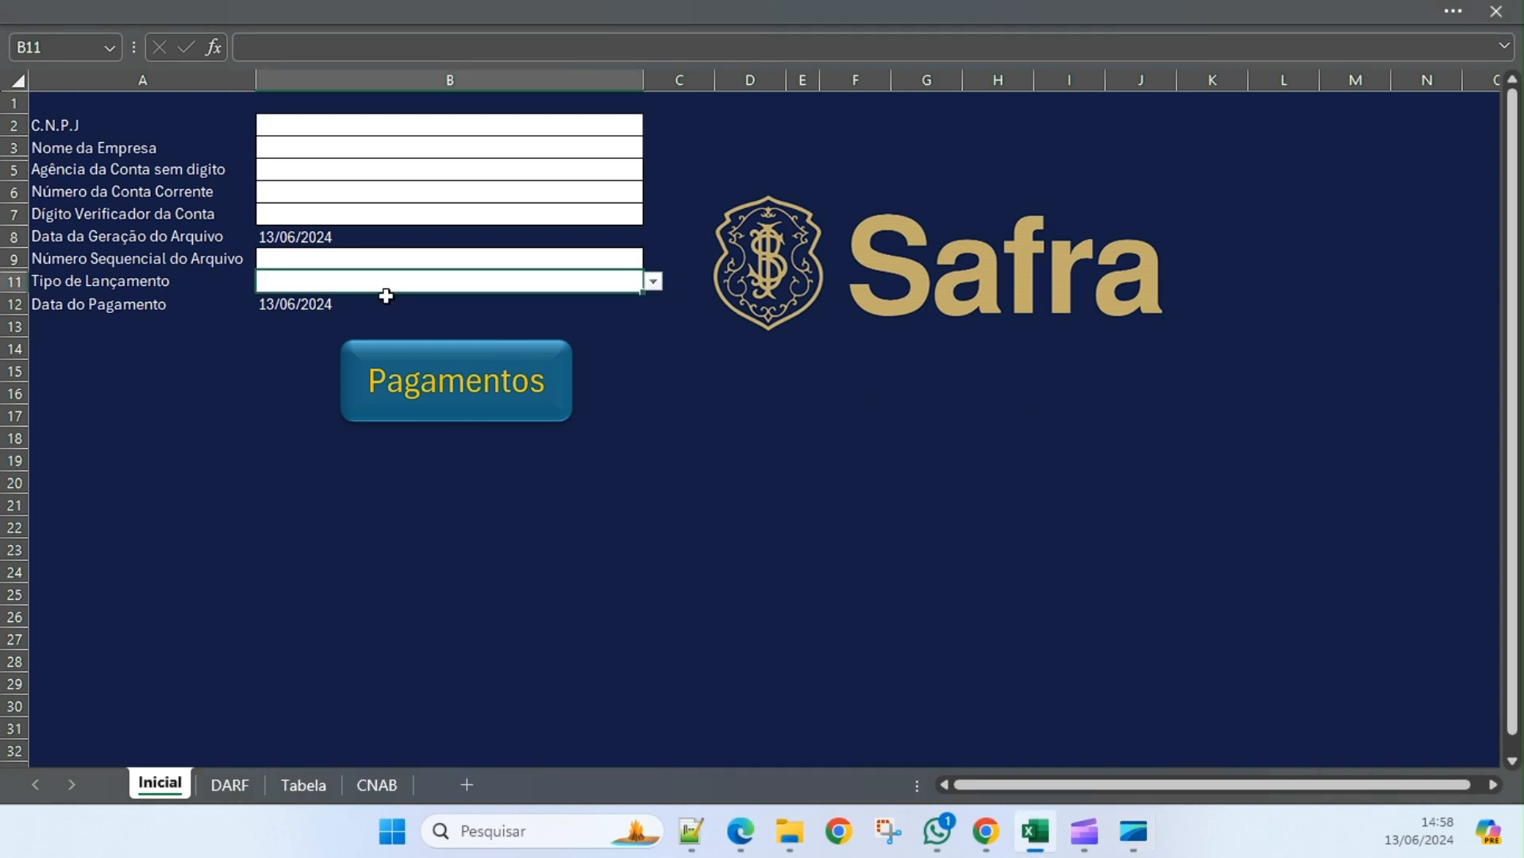
left_click(341, 129)
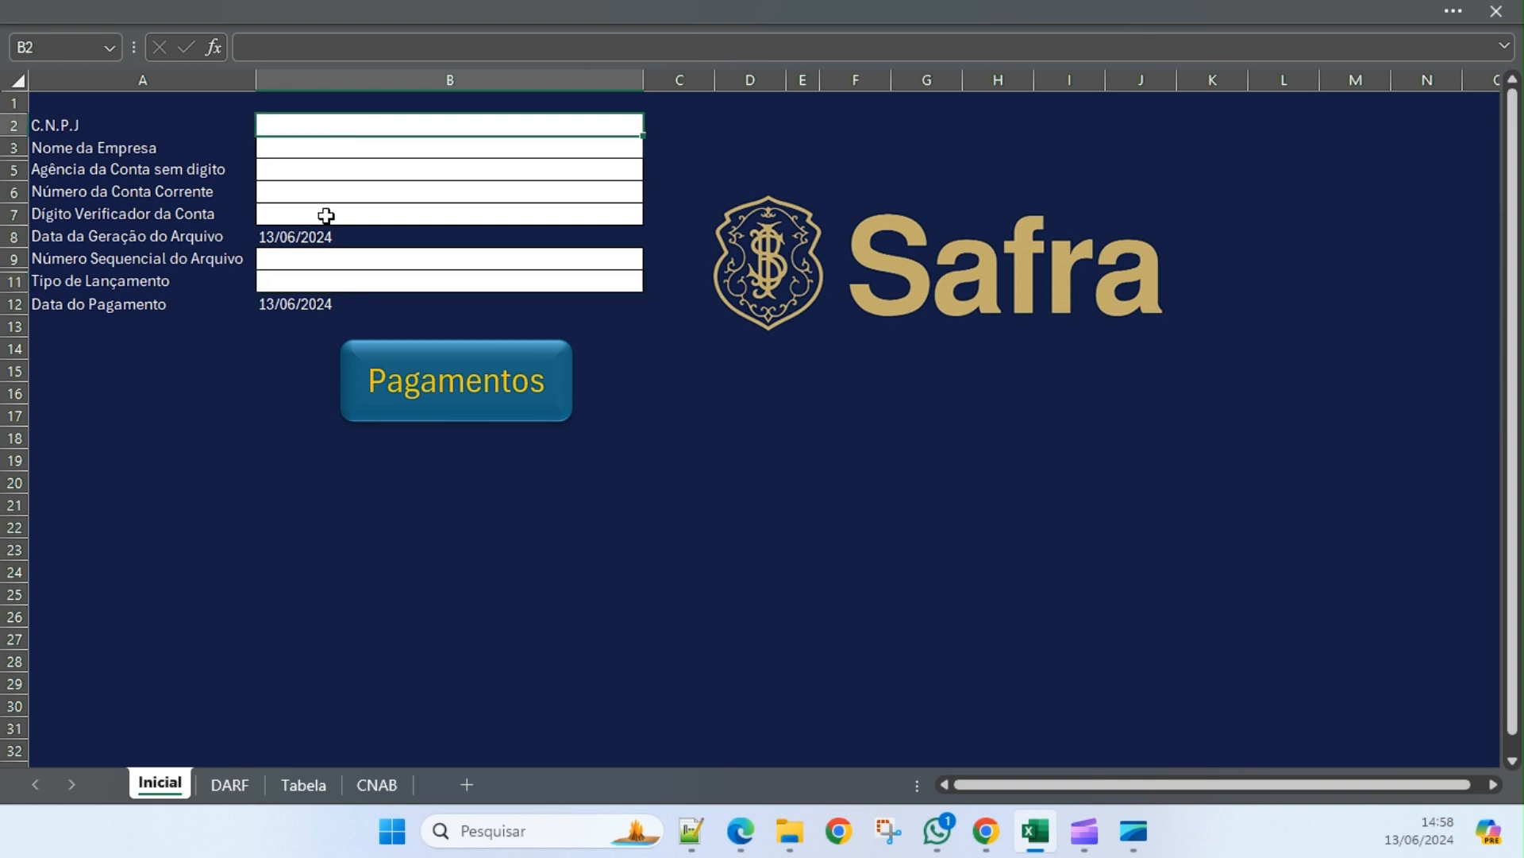
type("11.111.111")
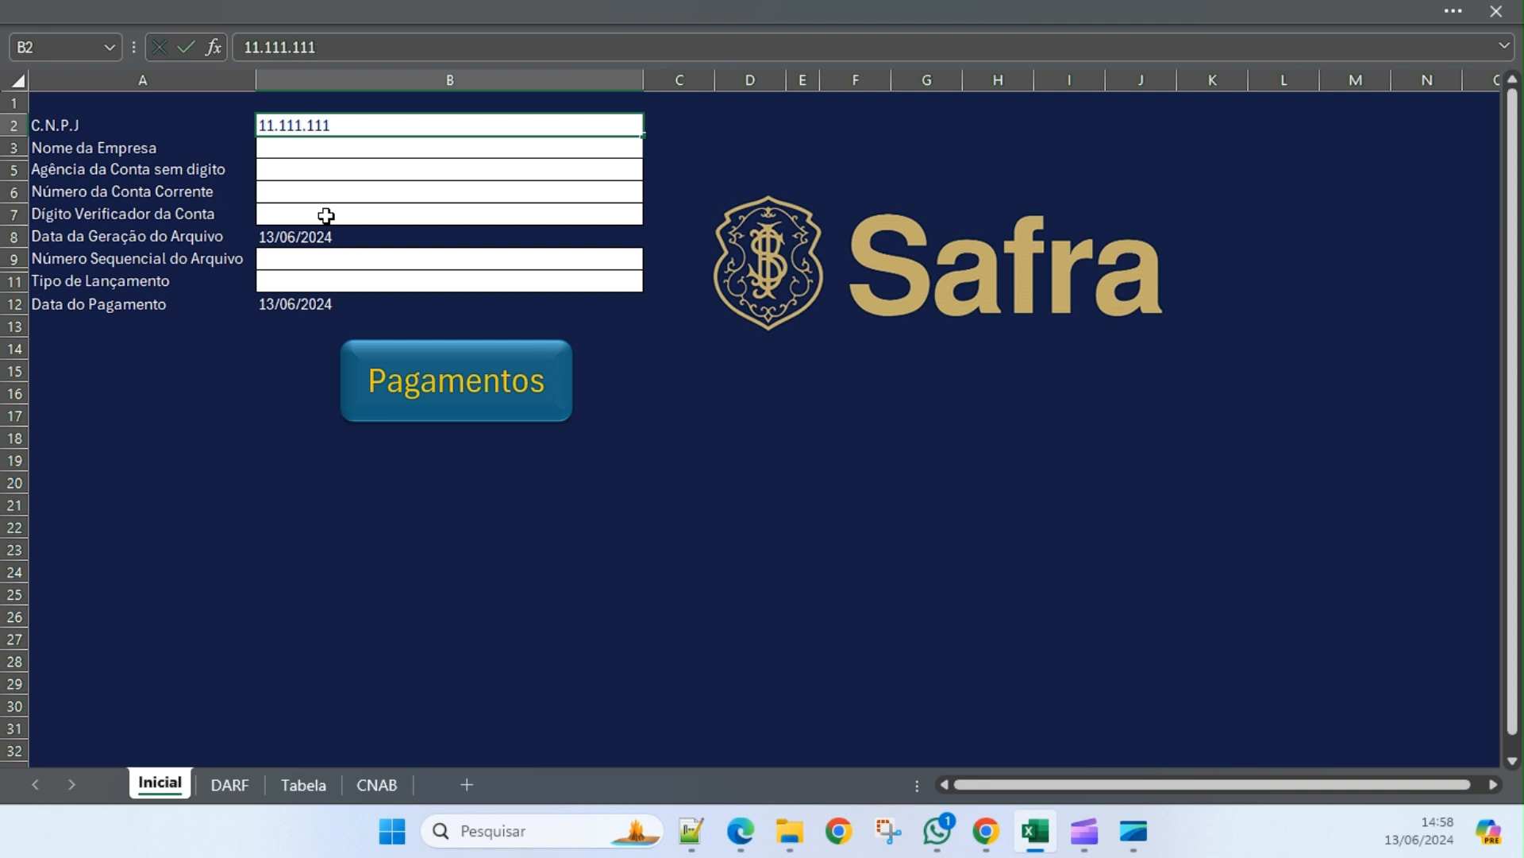
type("/0001")
type("-01")
key("Return")
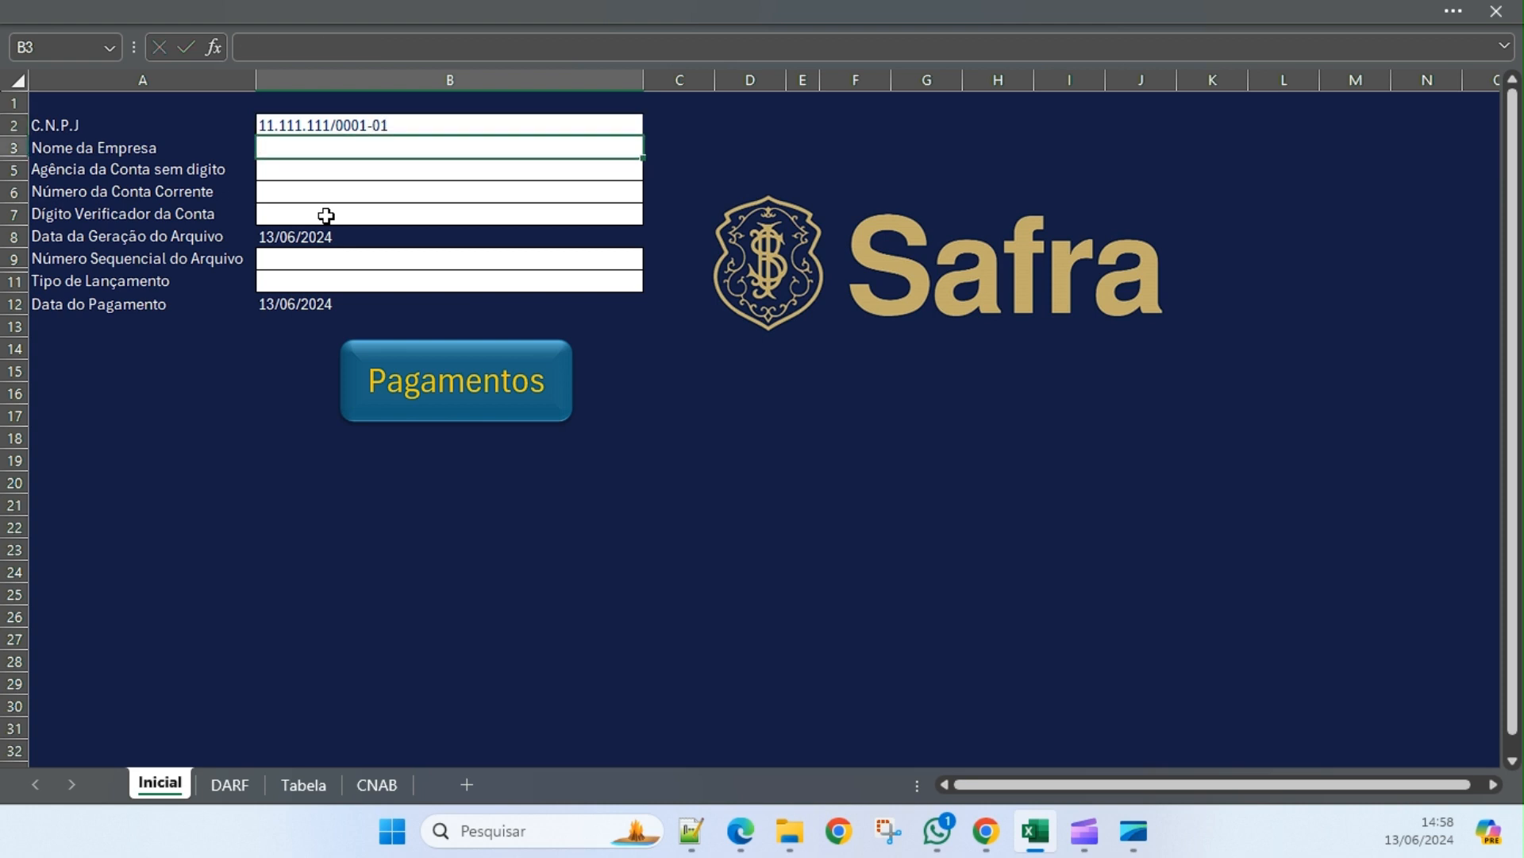
type("NOME DA EMPRESA")
key("Return")
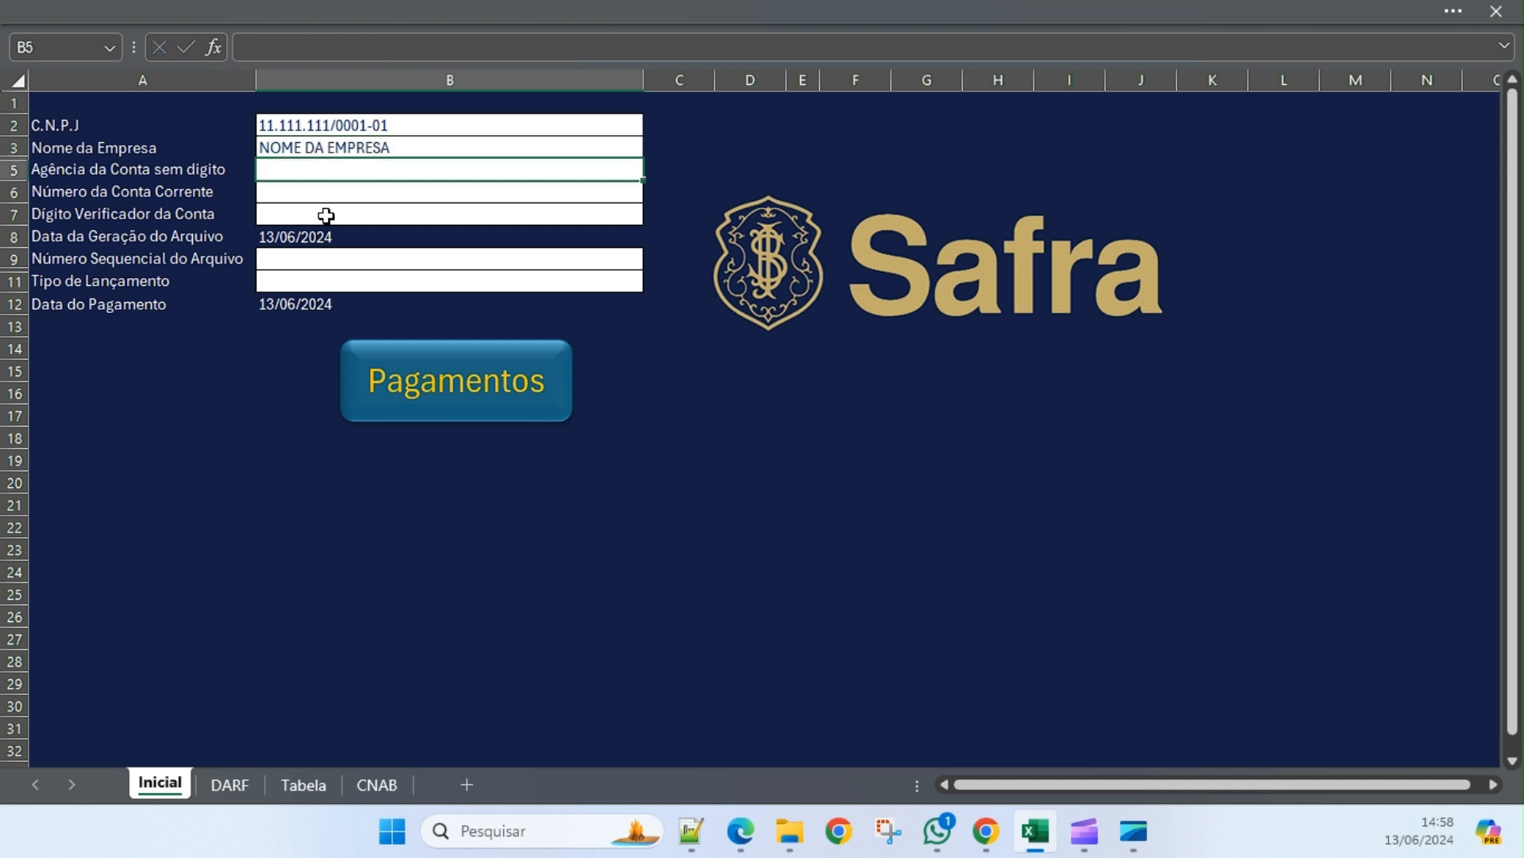
Set the account branch to 123 and enter the current account number with its verifier digit.
type("123")
key("Return")
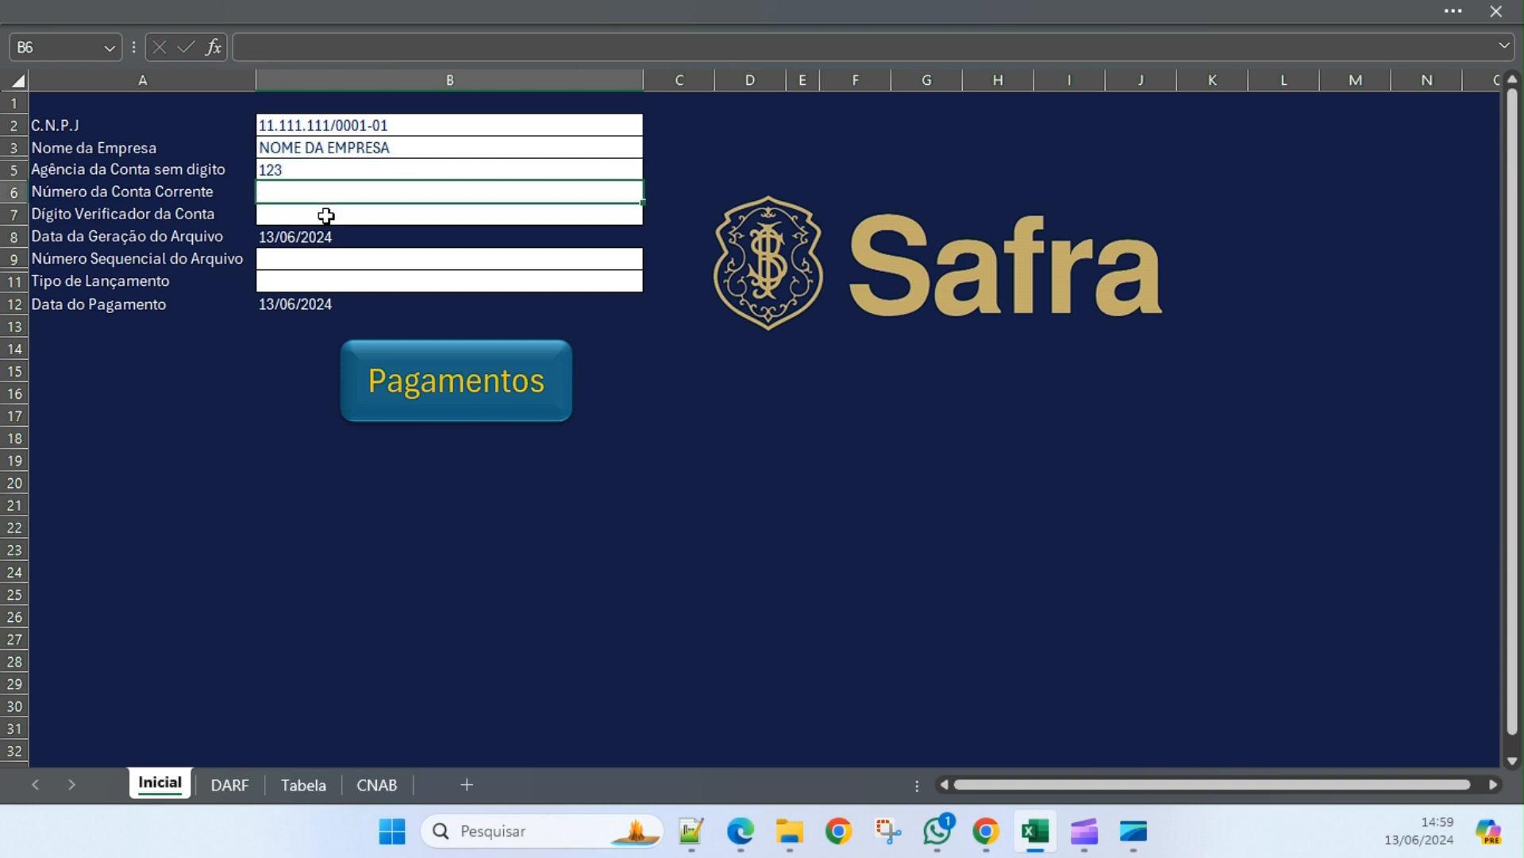
type("123456")
key("Return")
double_click(326, 215)
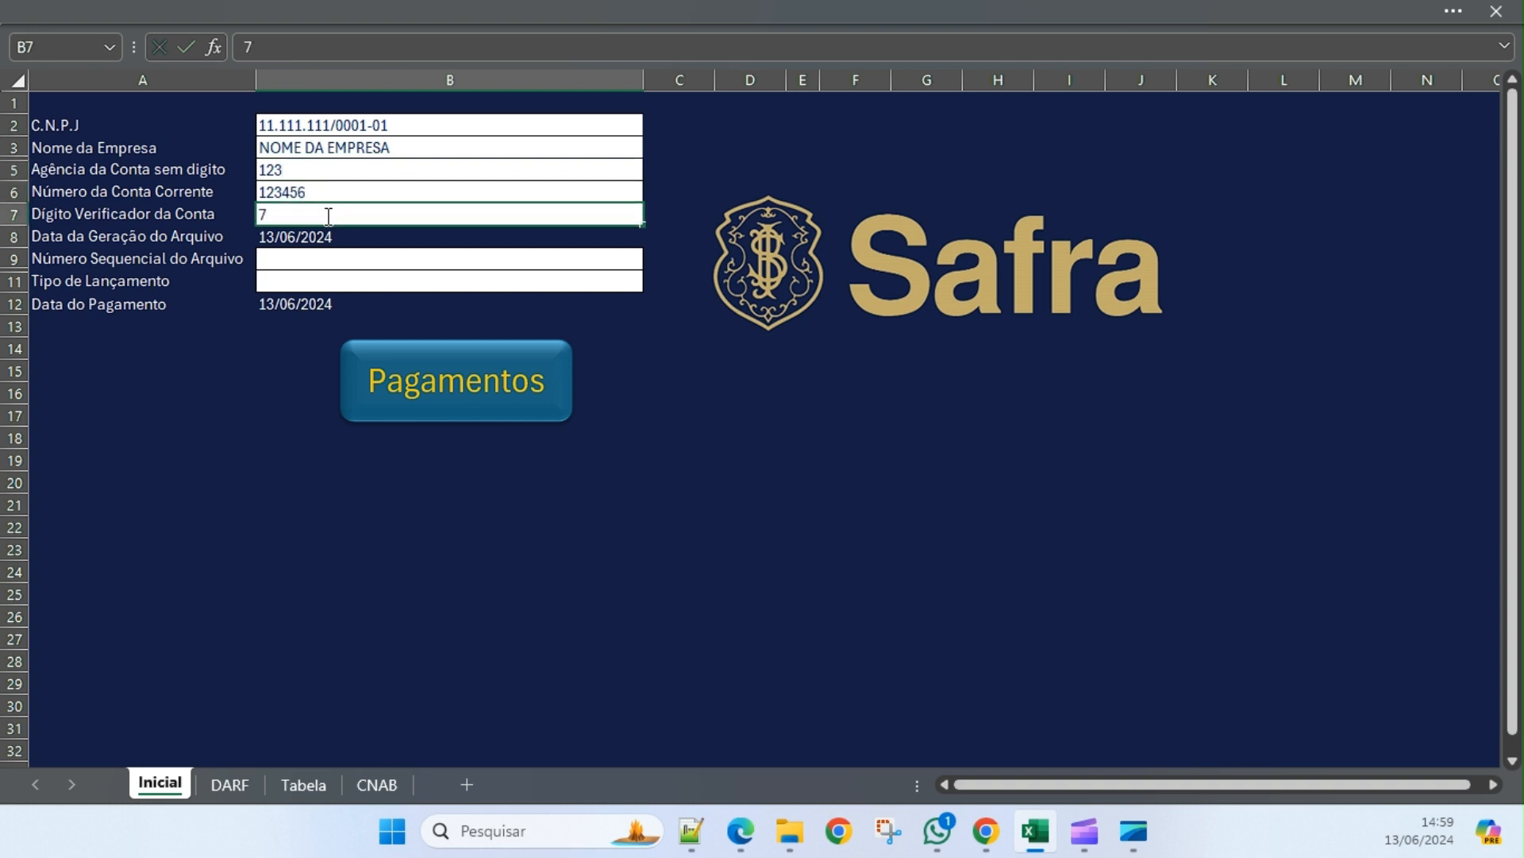
key("Return")
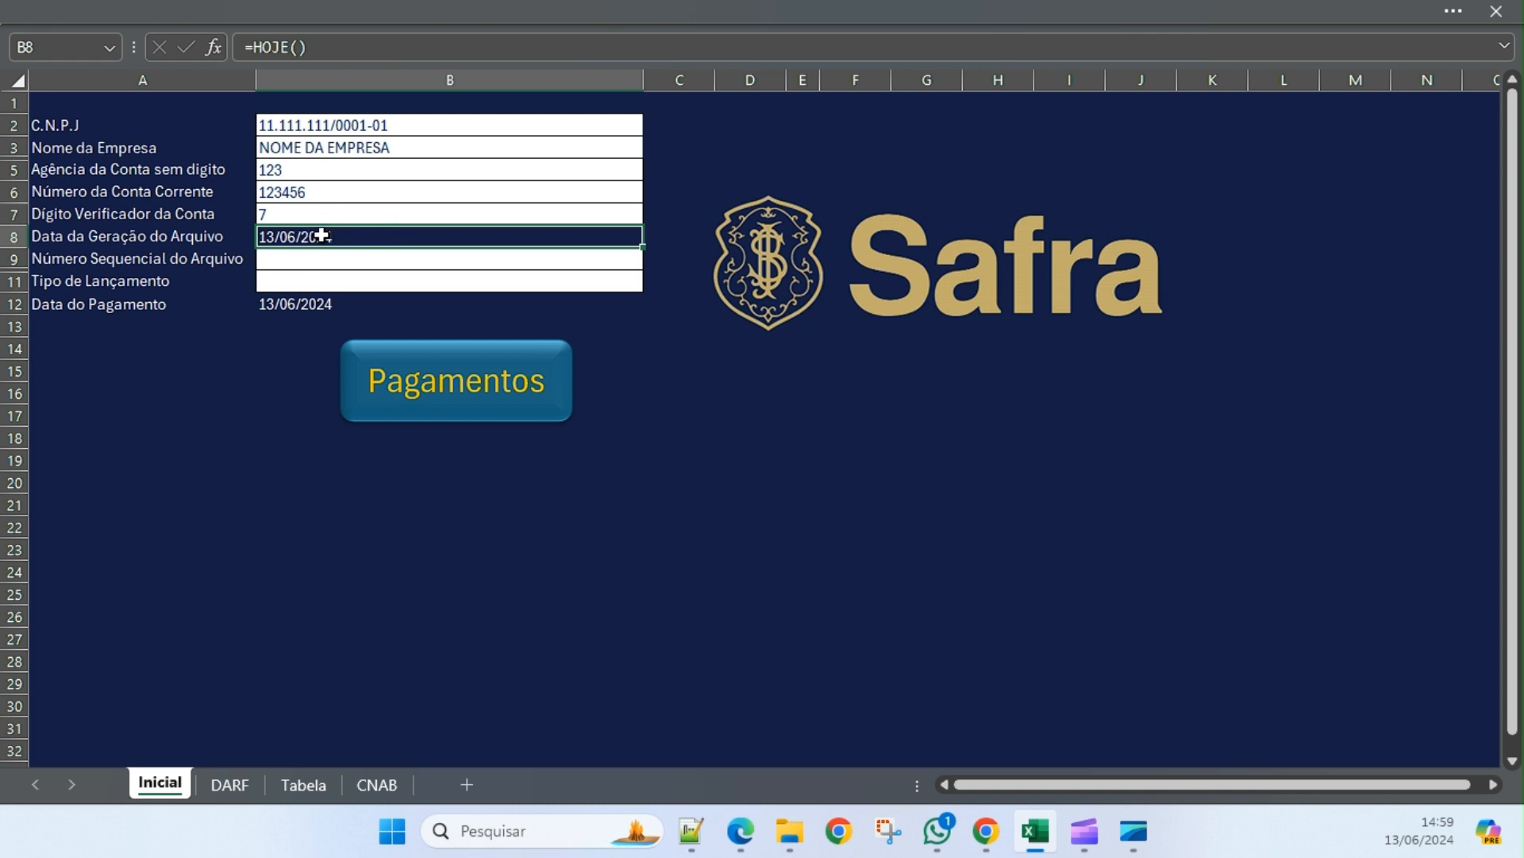
Compare the formulas behind the file generation date and the payment date.
left_click(296, 307)
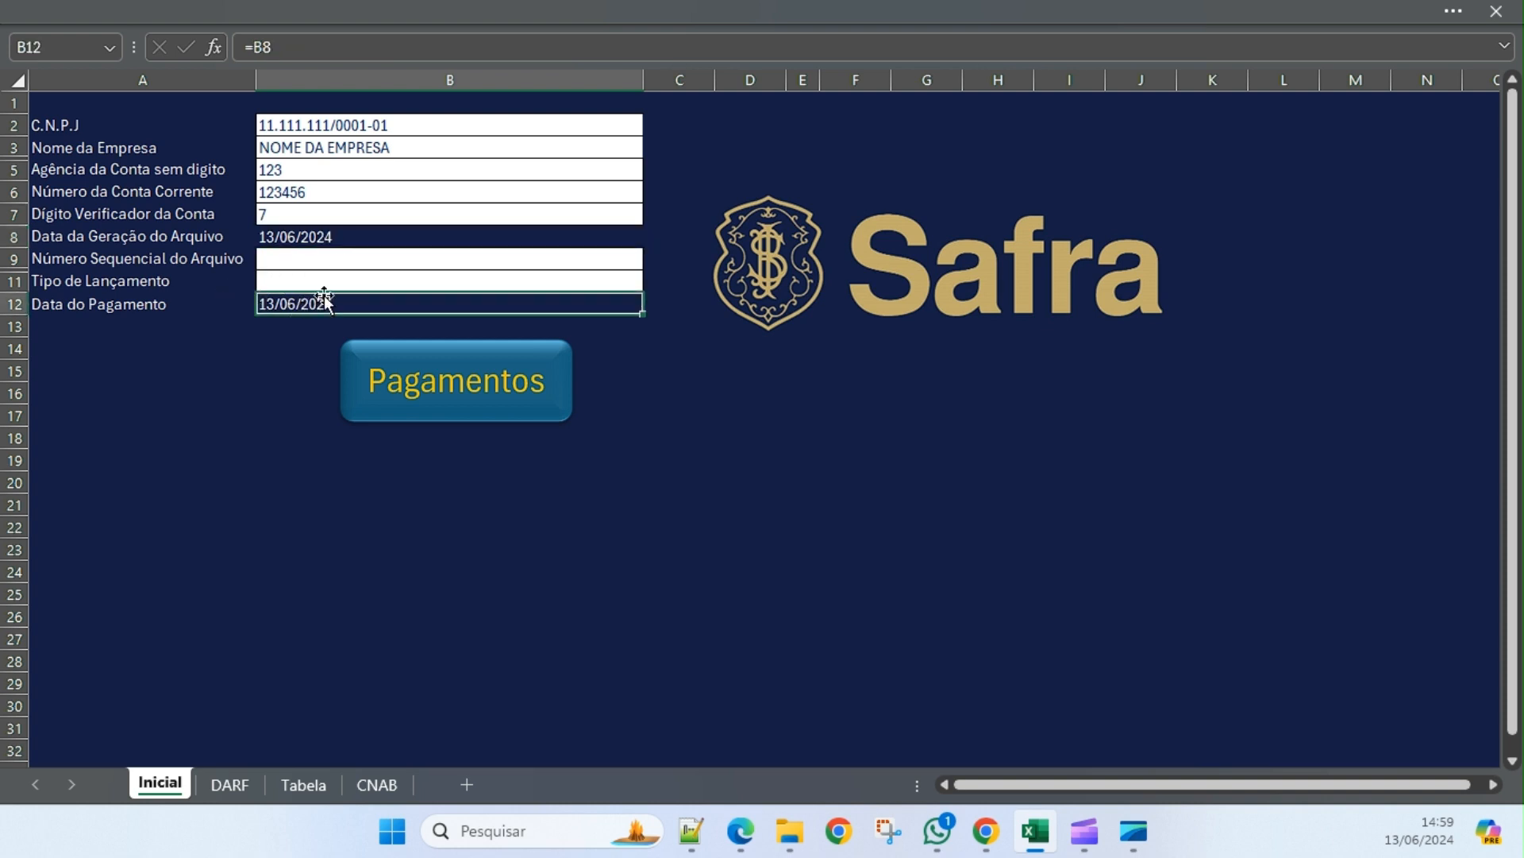
left_click(331, 236)
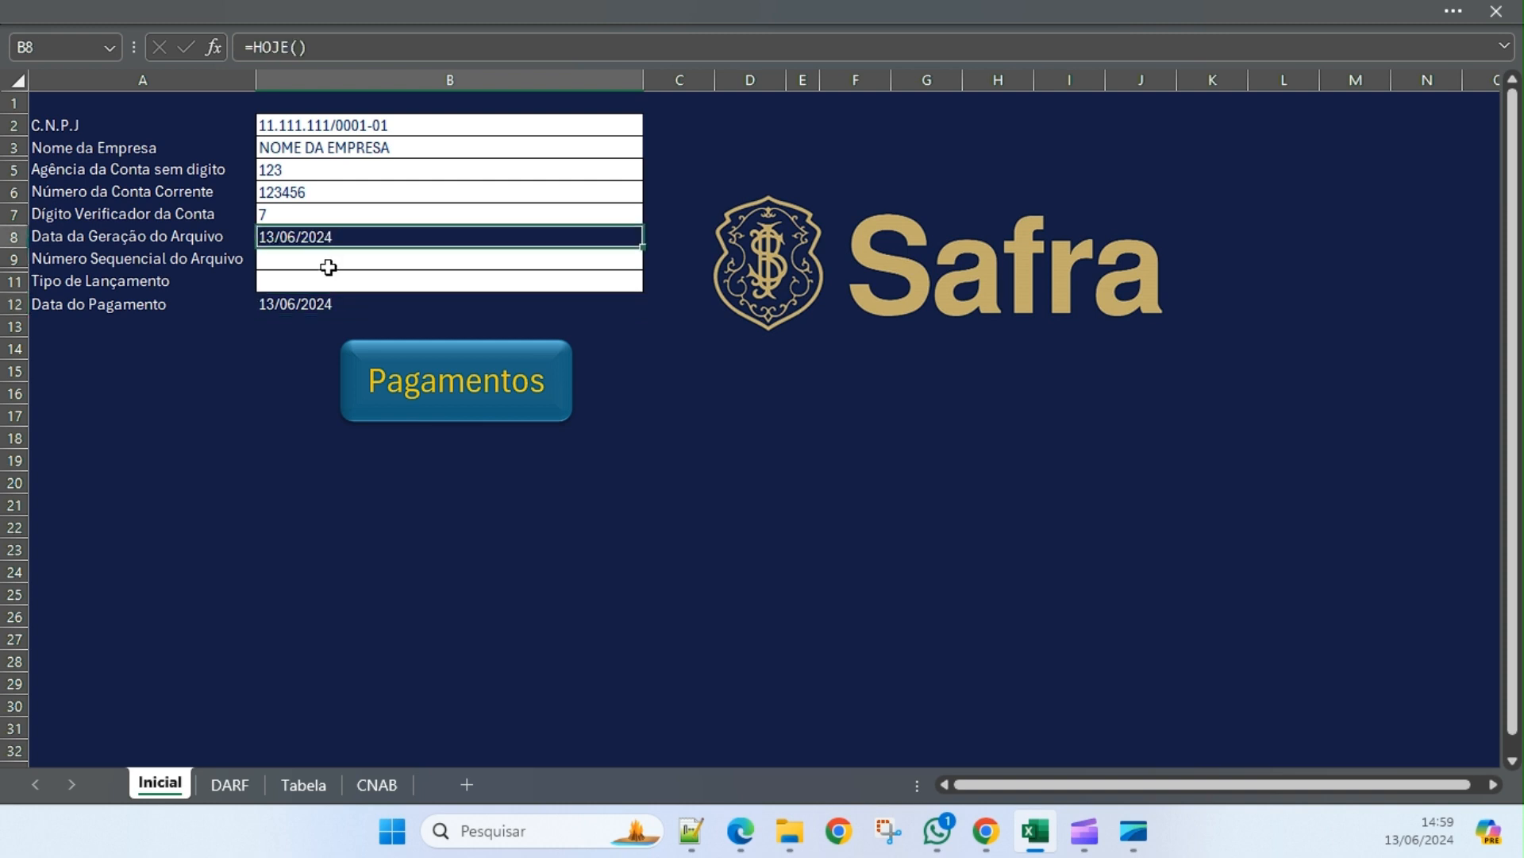
left_click(322, 305)
left_click(325, 237)
left_click(308, 305)
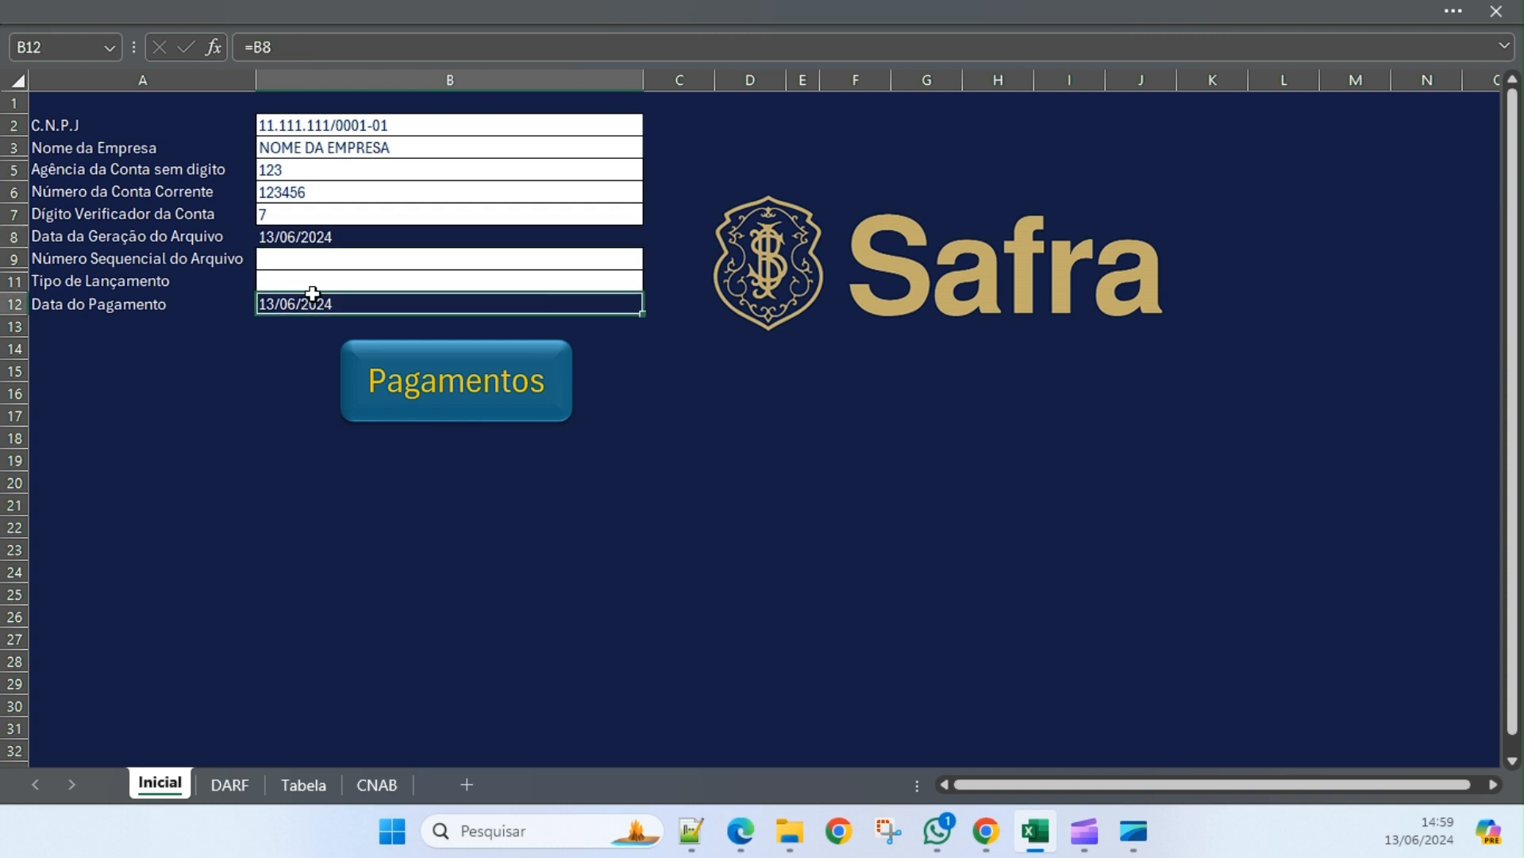
left_click(325, 236)
left_click(316, 305)
left_click(331, 237)
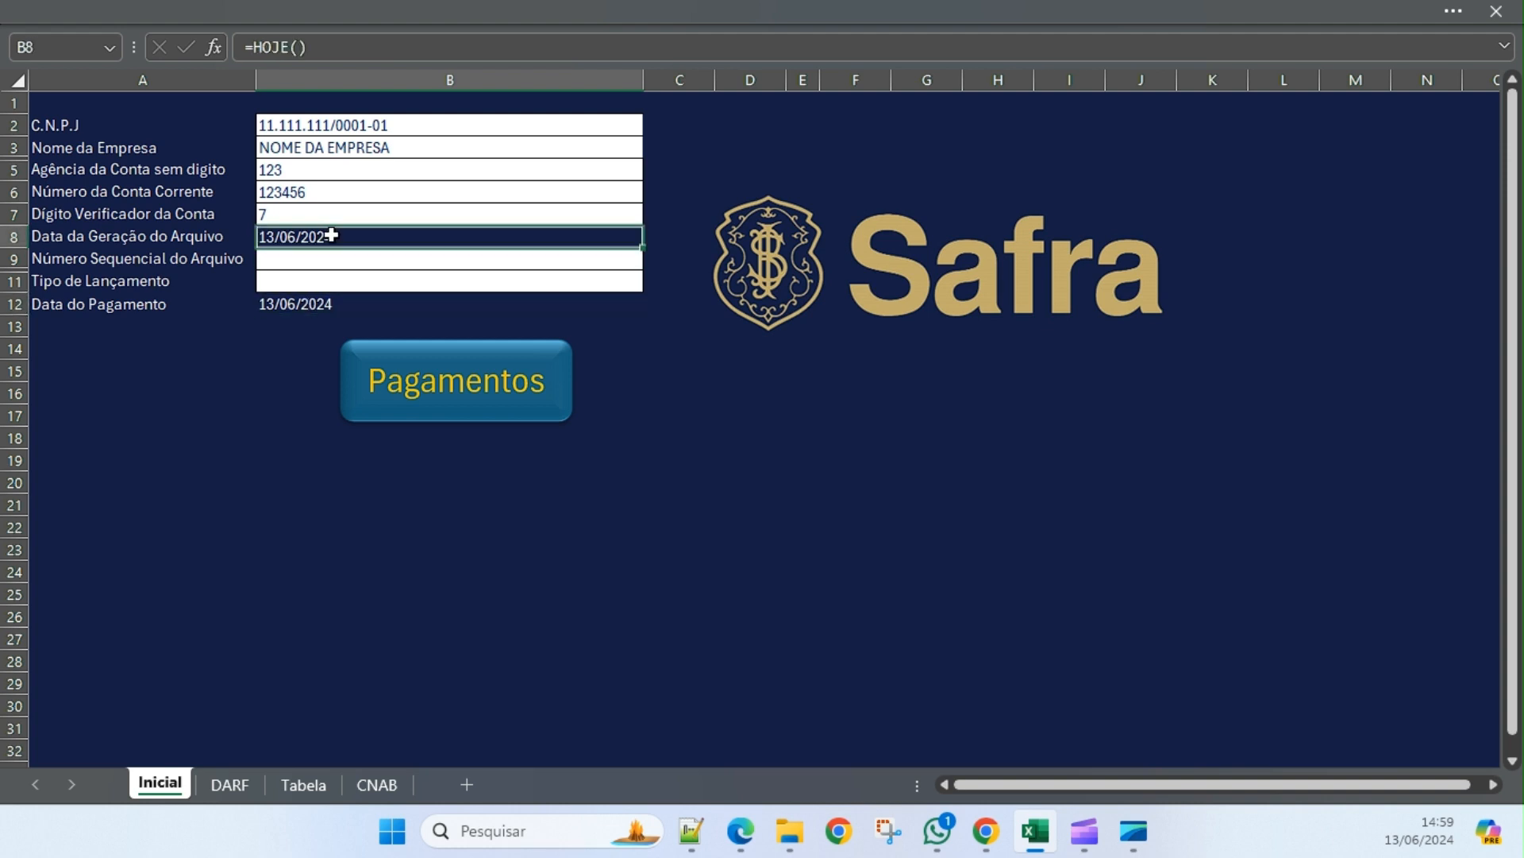
left_click(316, 303)
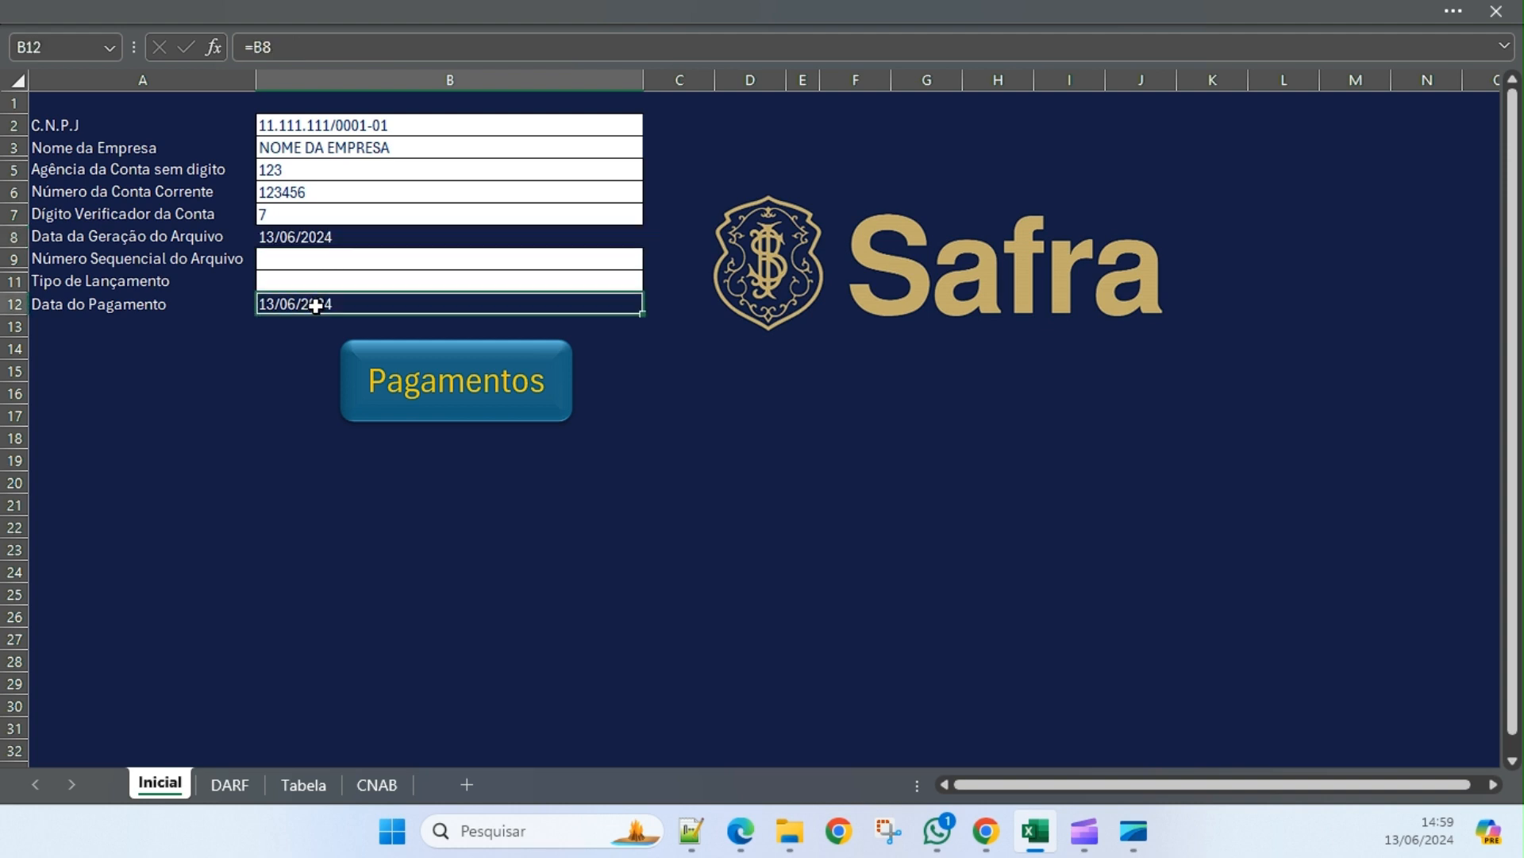
left_click(329, 238)
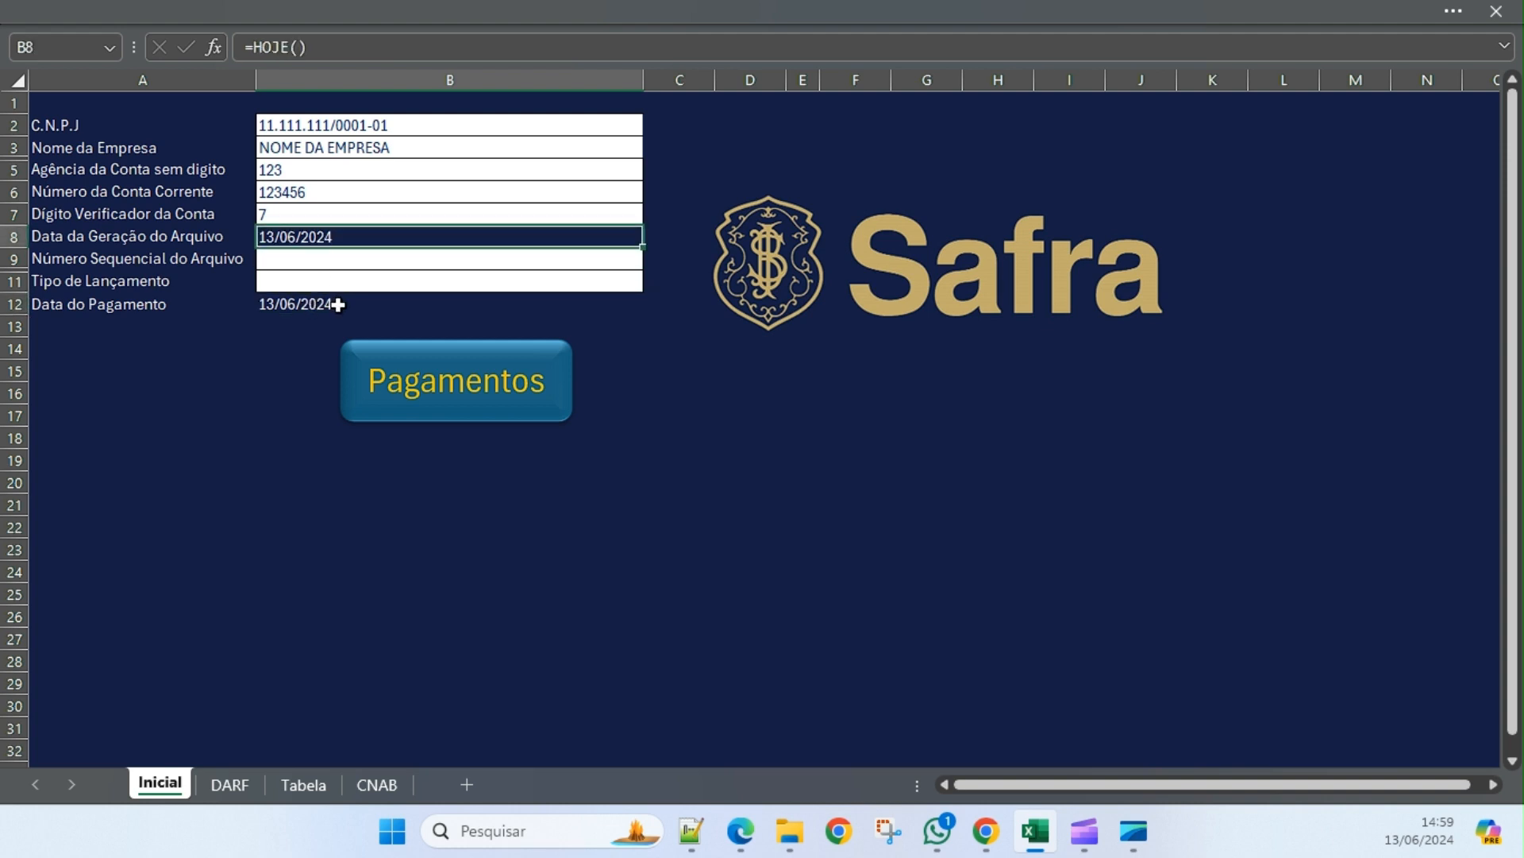
left_click(308, 304)
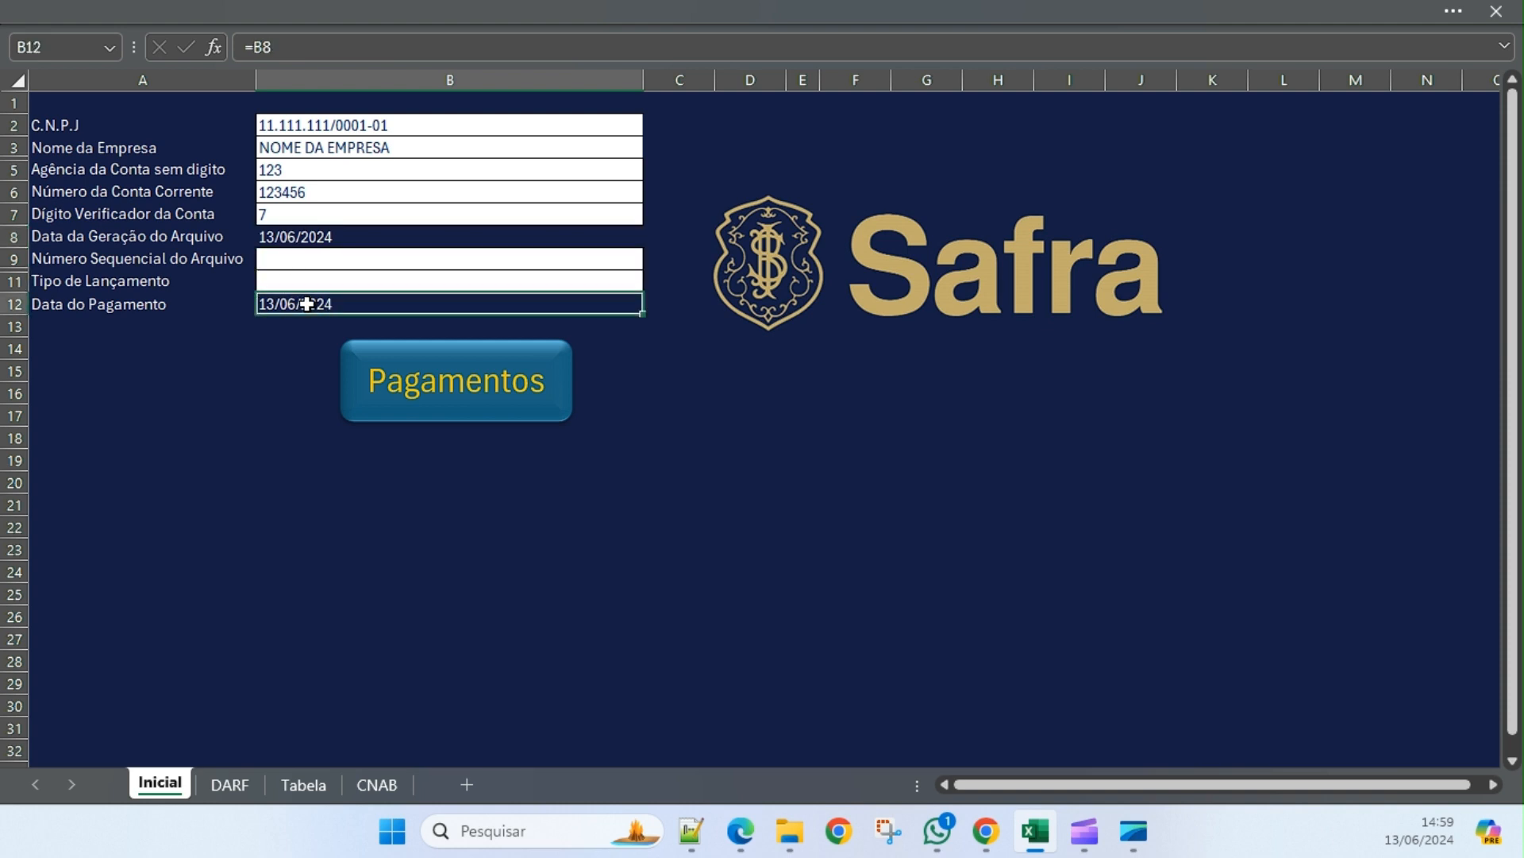
Overwrite the file generation date with the fixed date 14/06/2024.
left_click(313, 240)
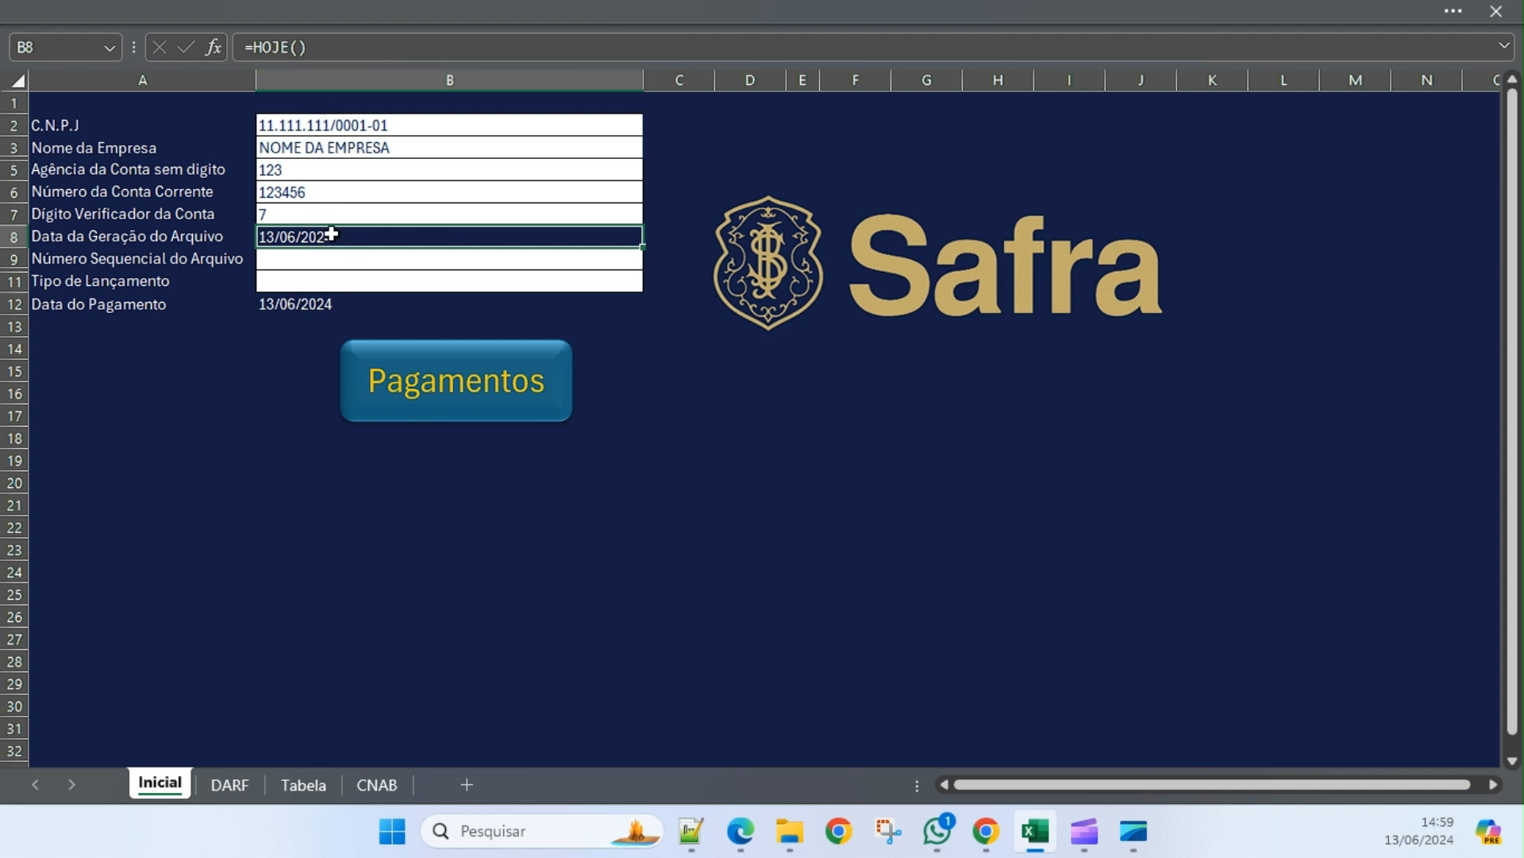
type("14/06/")
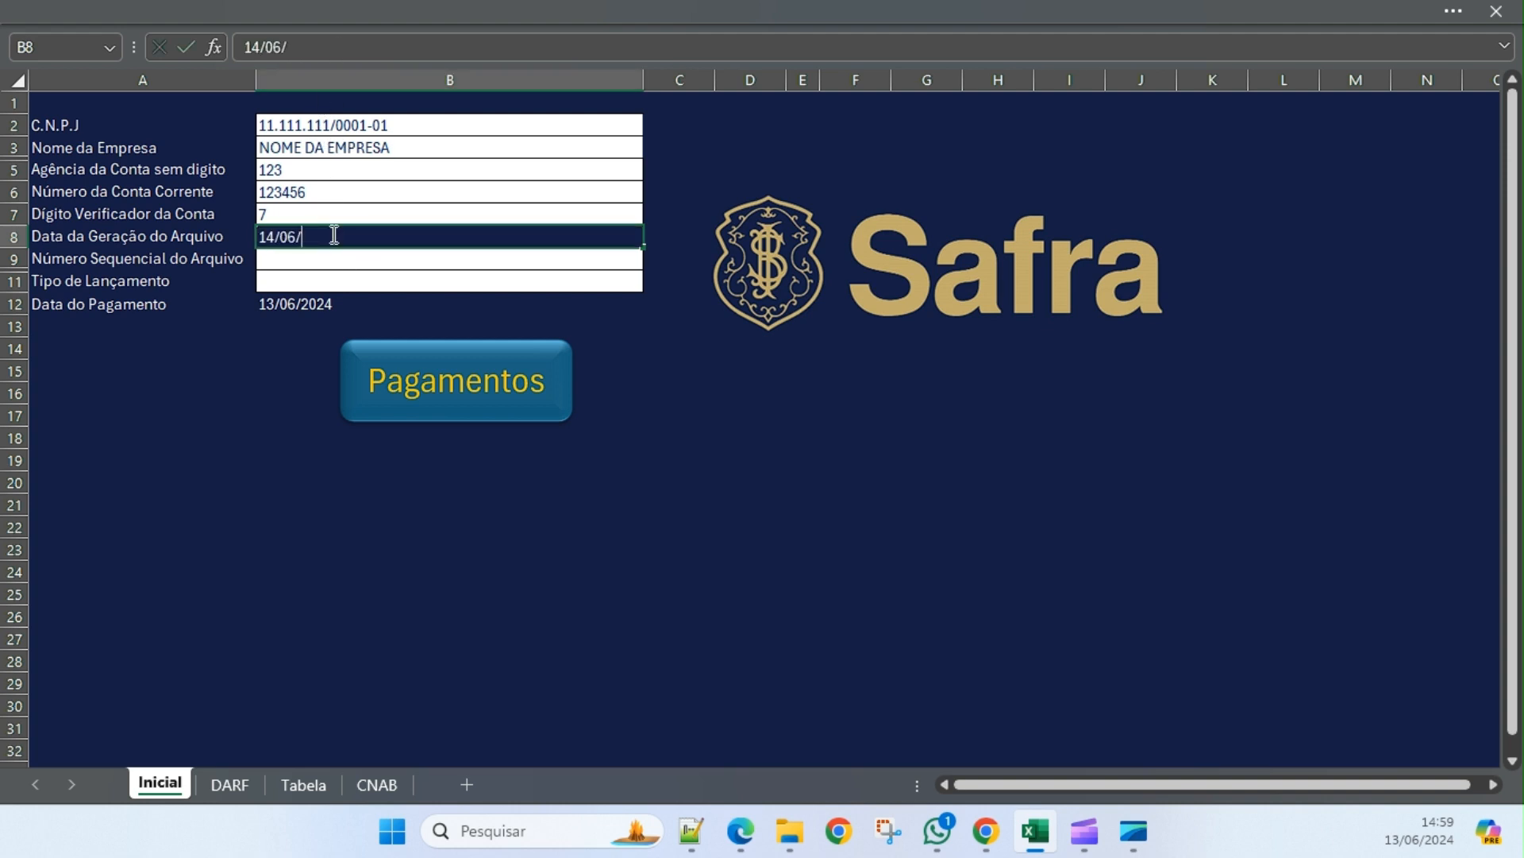
type("2024")
key("Return")
key("Return")
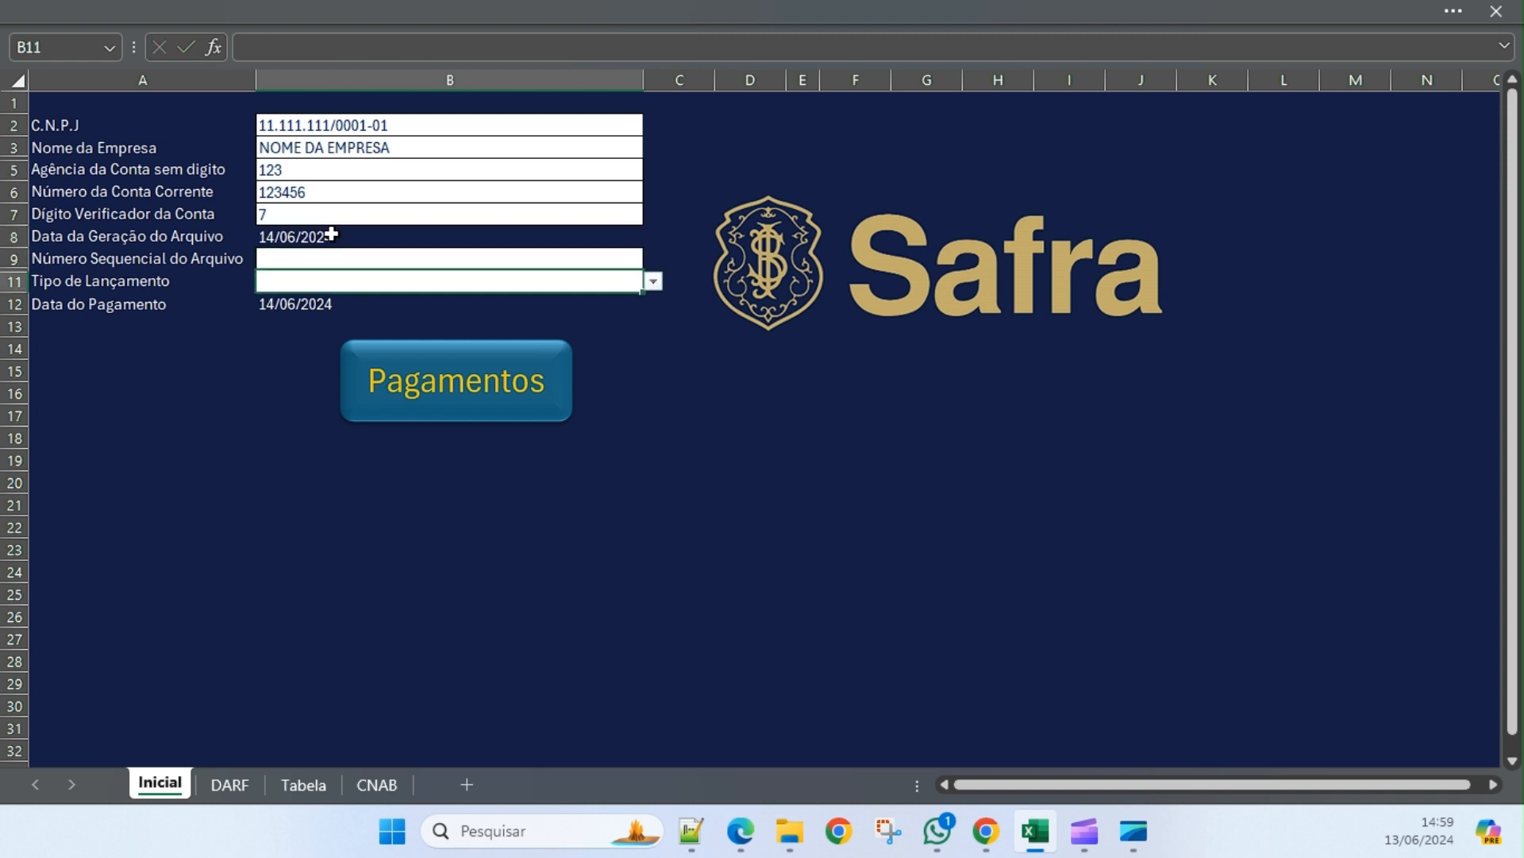
Overwrite the payment date with the fixed date 16/06/2024.
key("Return")
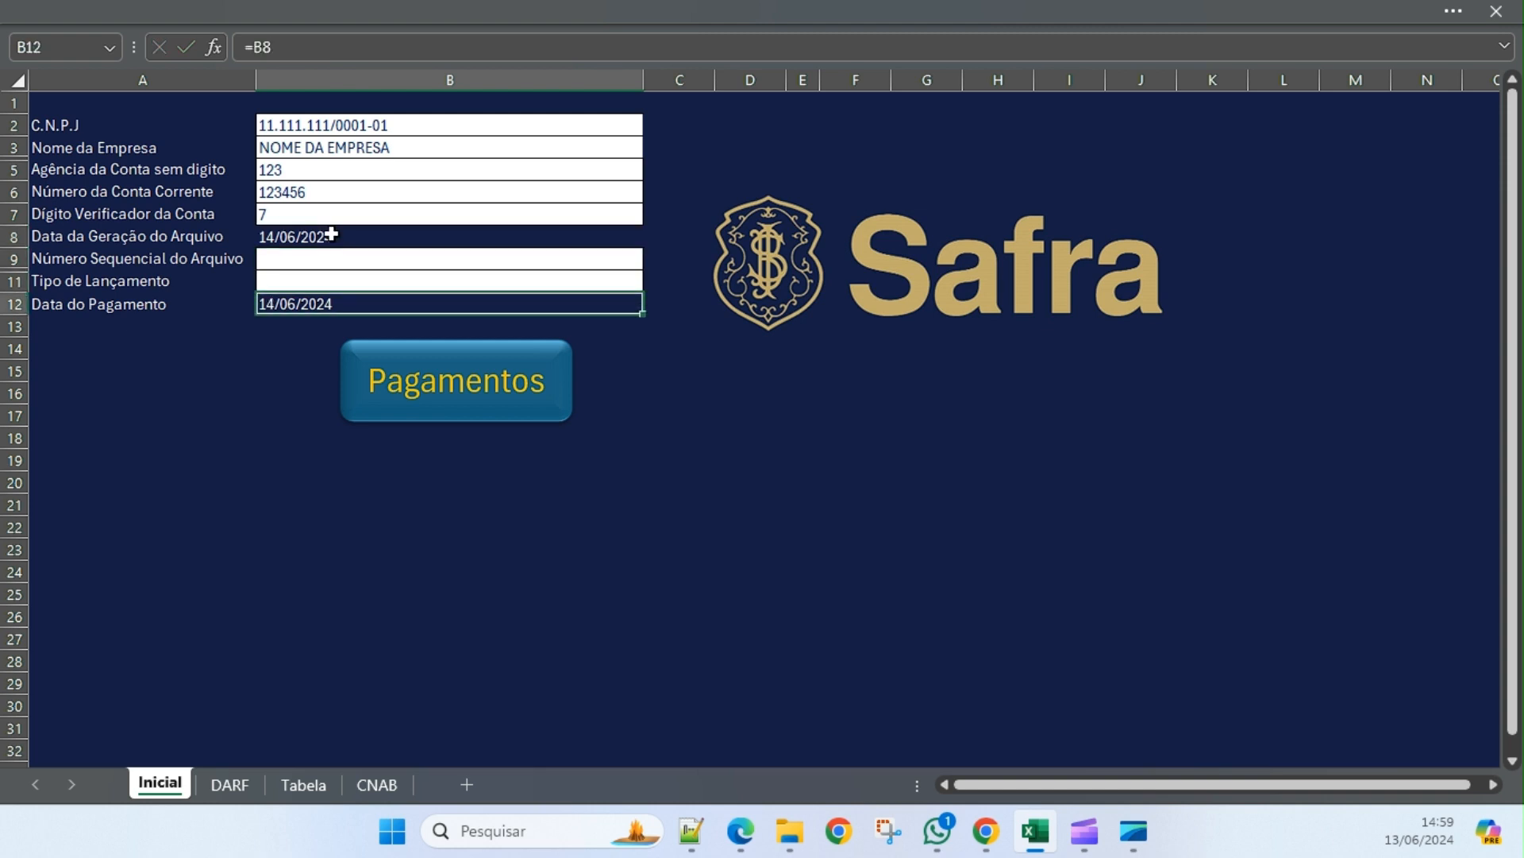
type("16/06")
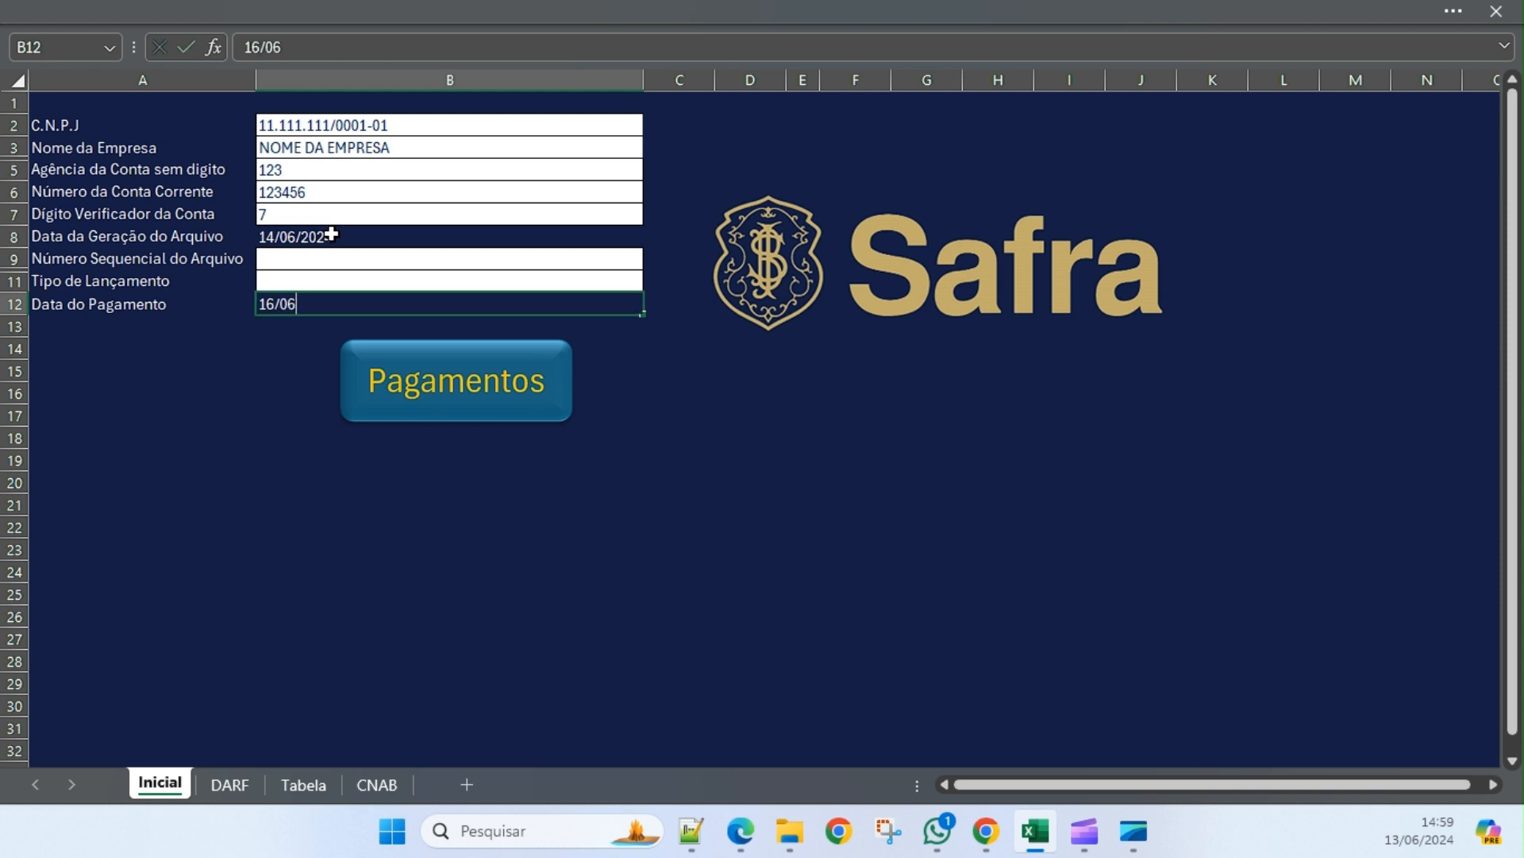
type("/02")
key("BackSpace")
key("BackSpace")
key("BackSpace")
key("BackSpace")
type("2024")
key("Return")
Replace the fixed file generation date in B8 with the formula =HOJE().
left_click(331, 235)
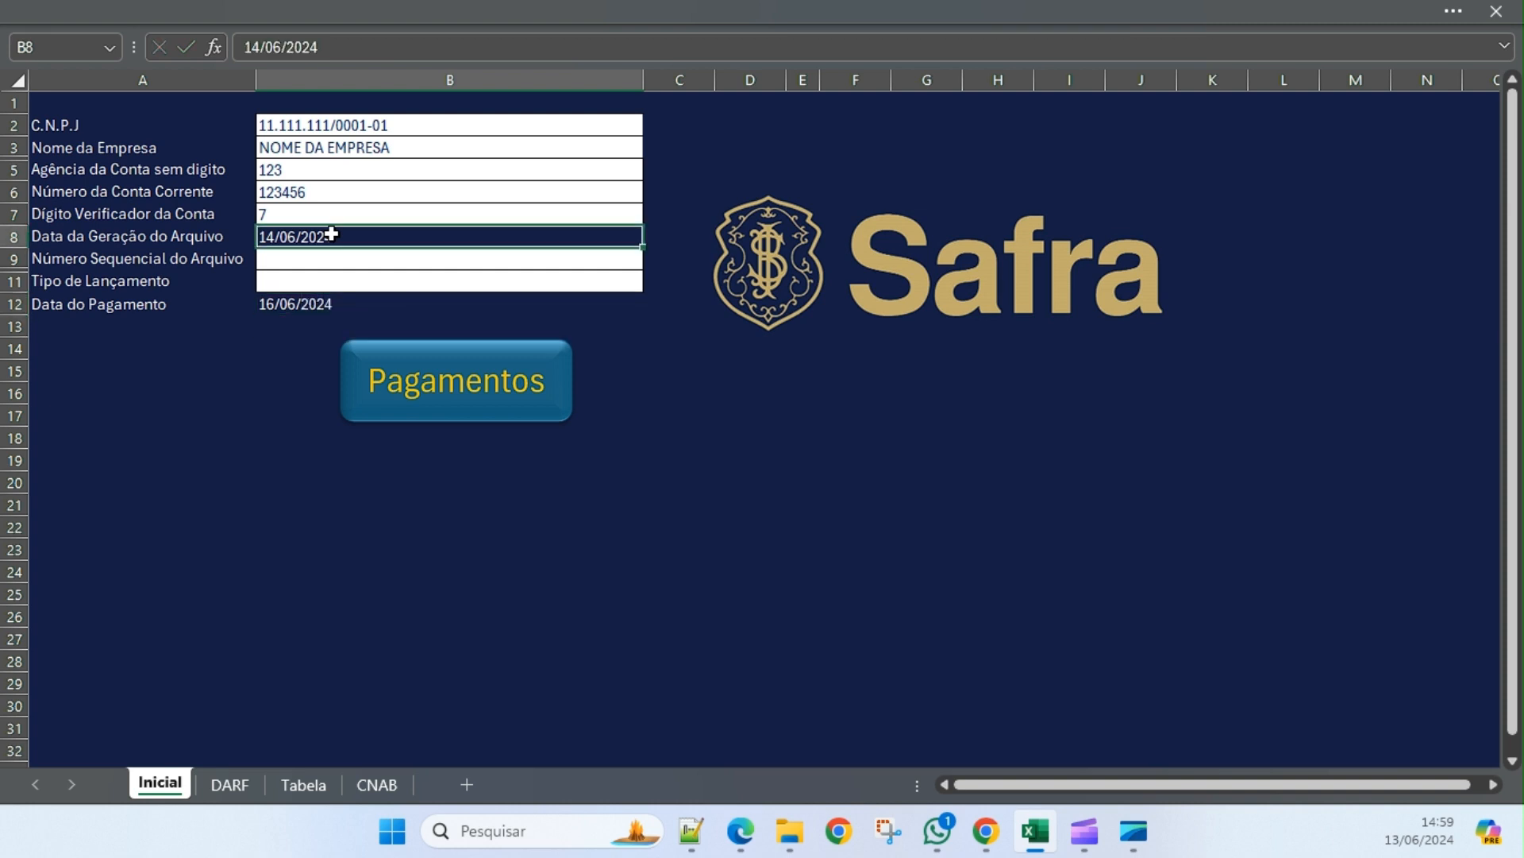
key("Delete")
type("=")
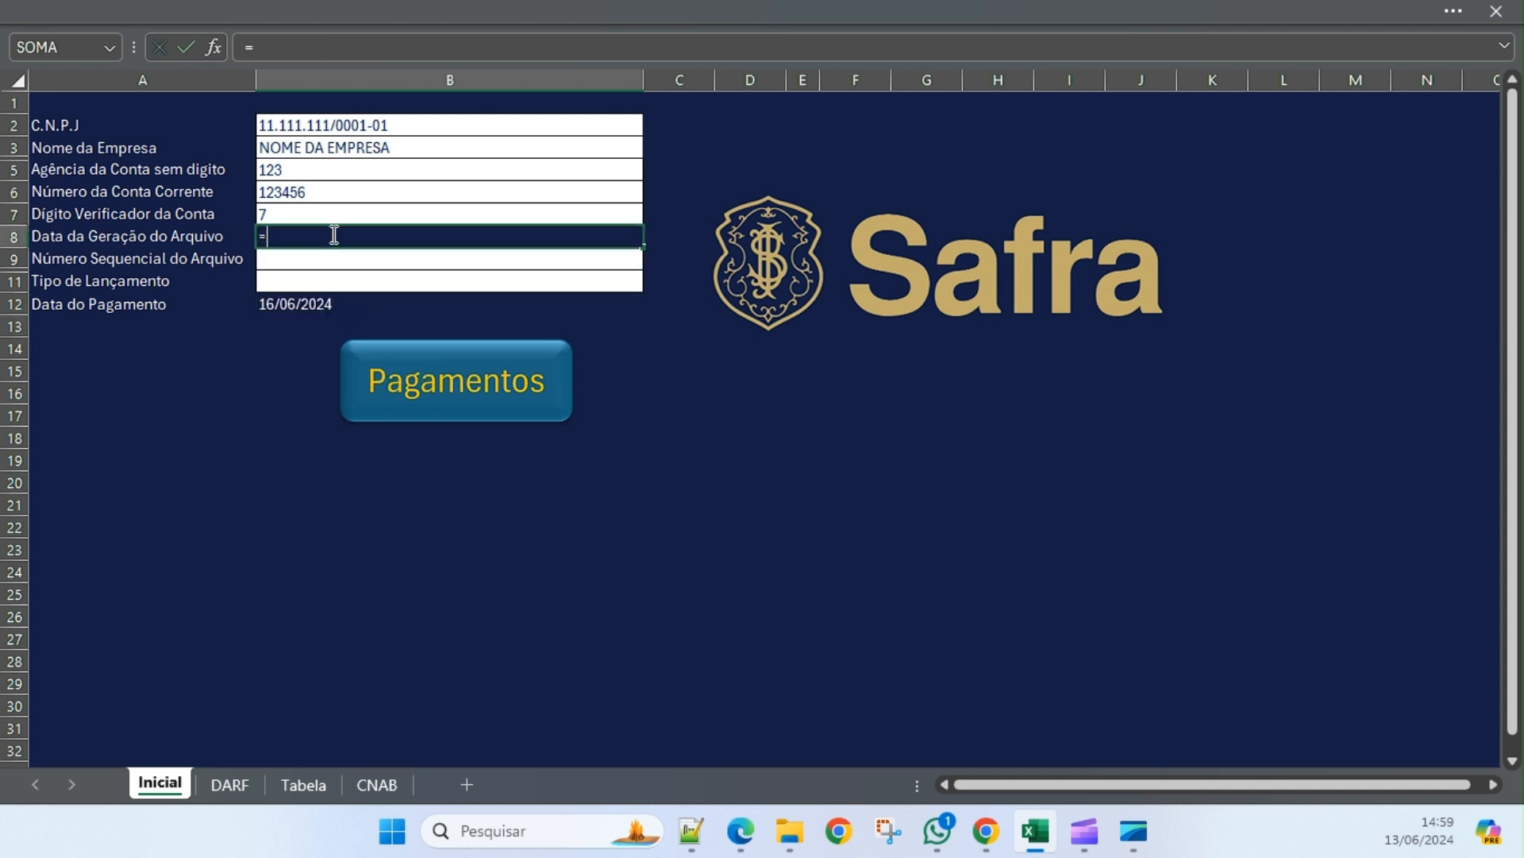
type("HPJE")
key("BackSpace")
key("BackSpace")
key("BackSpace")
key("BackSpace")
key("BackSpace")
type("OJE")
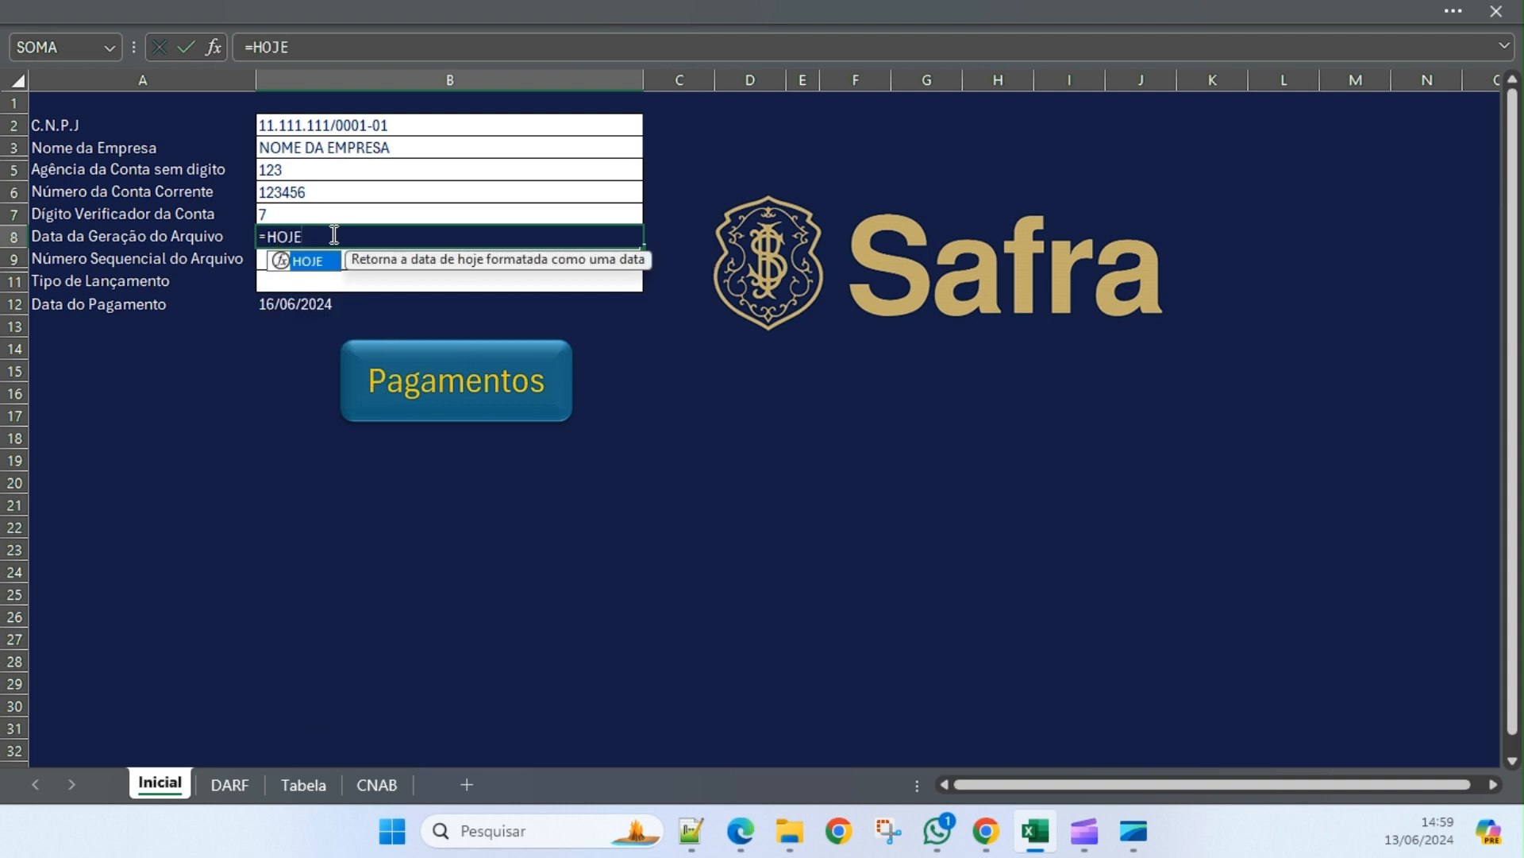
type("(")
key("Return")
Link the payment date in B12 to the file generation date with the formula =B8.
key("Return")
key("Return")
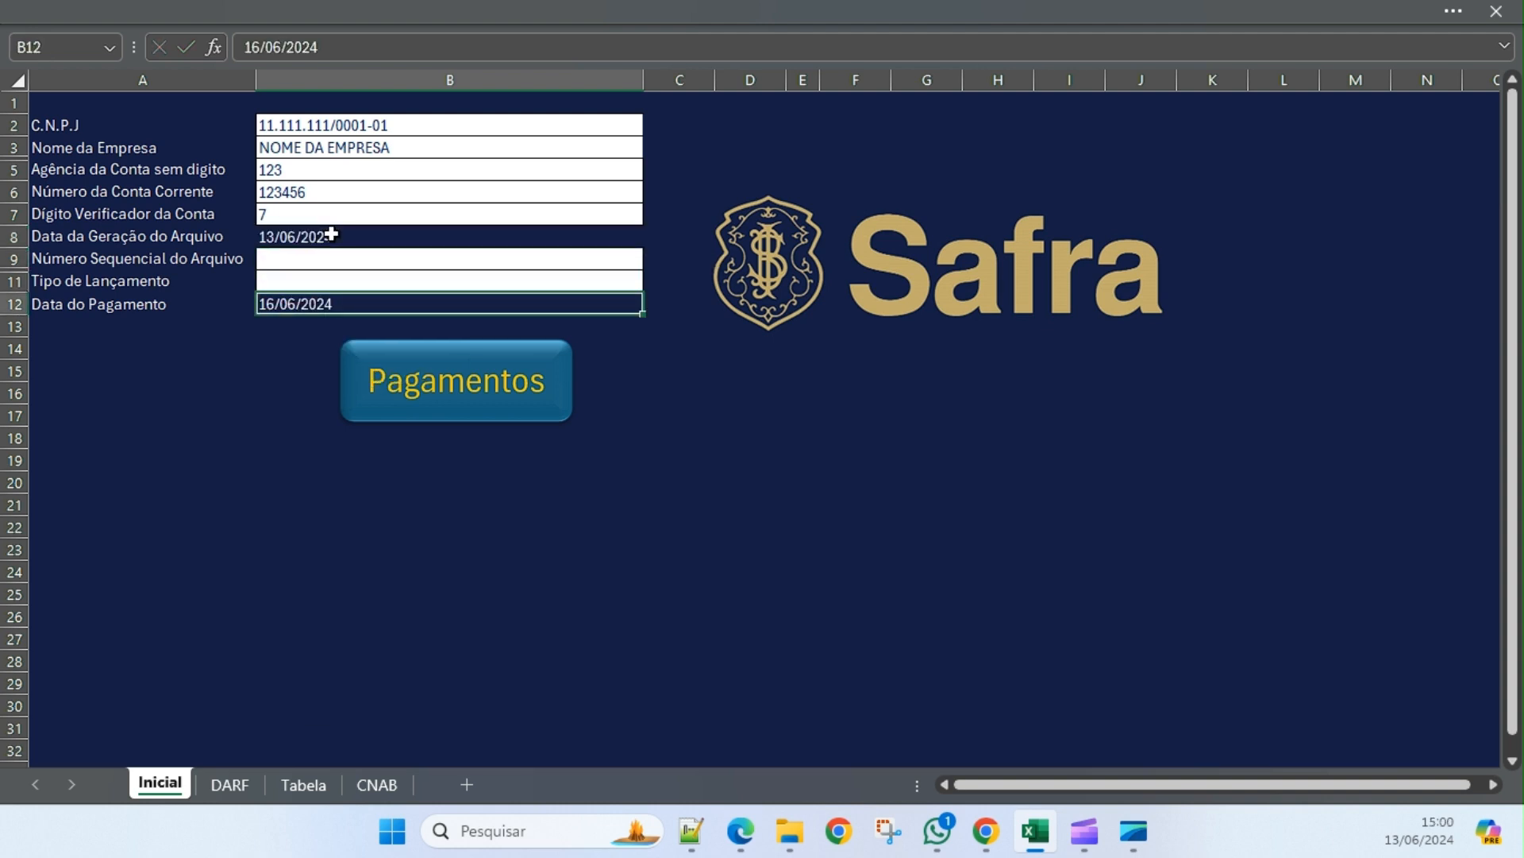
type("=")
left_click(331, 235)
key("Return")
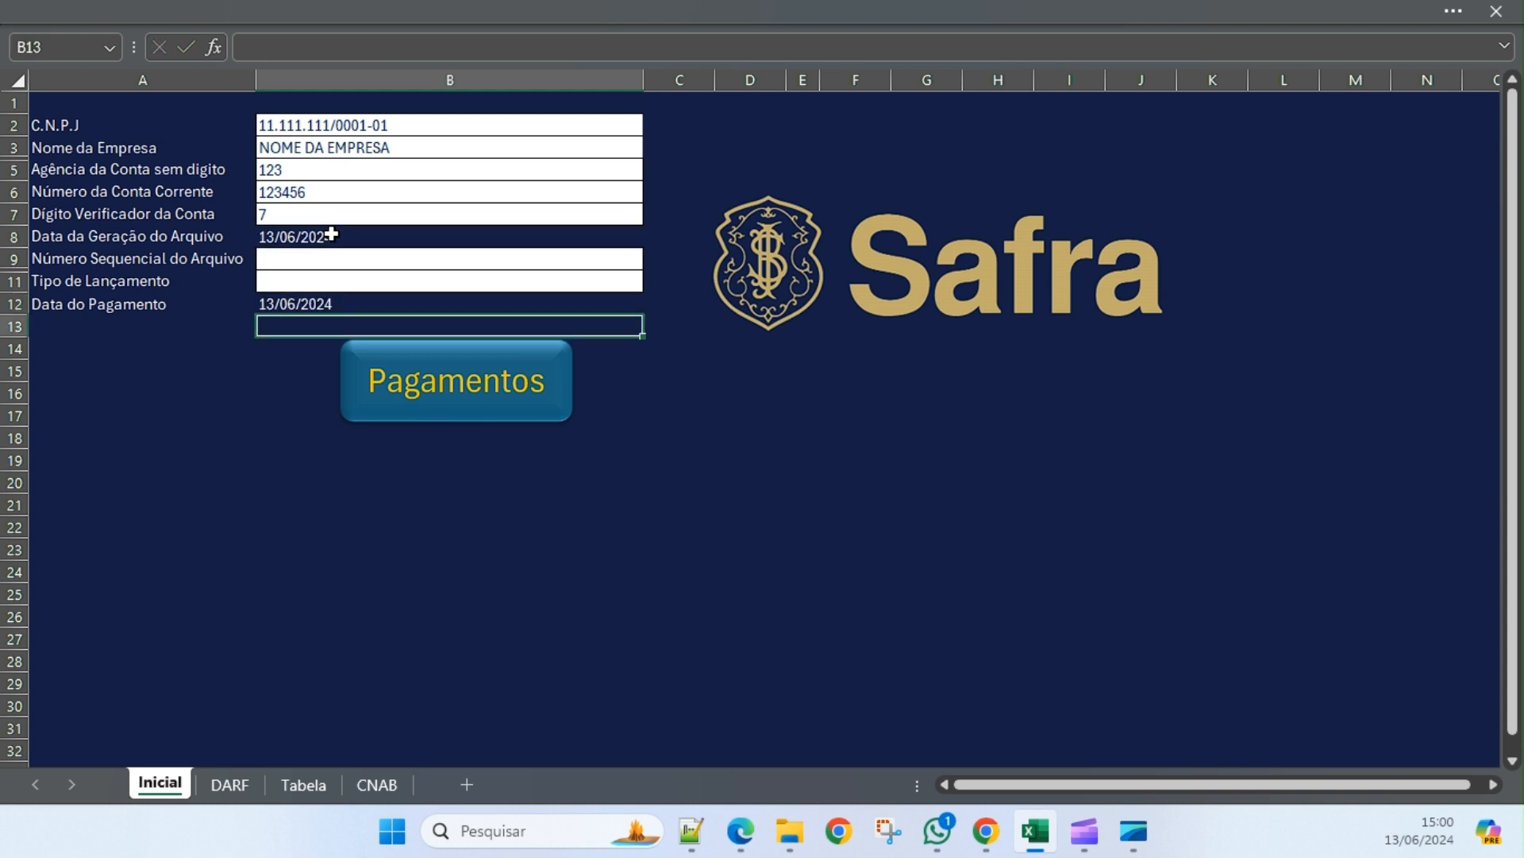
Enter 1 as the Número Sequencial do Arquivo in B9.
left_click(334, 253)
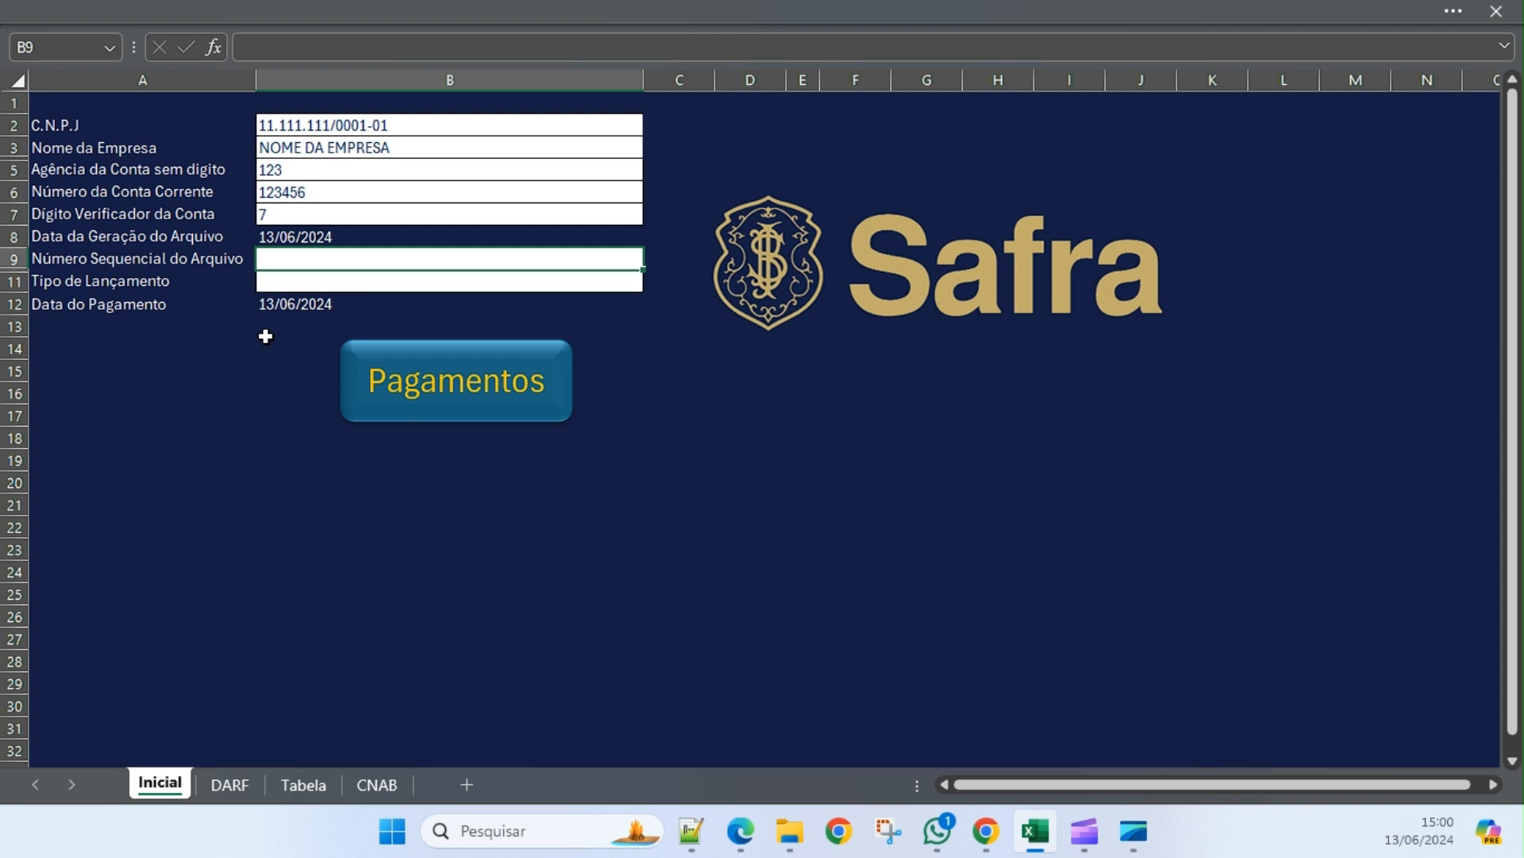
type("1")
key("Return")
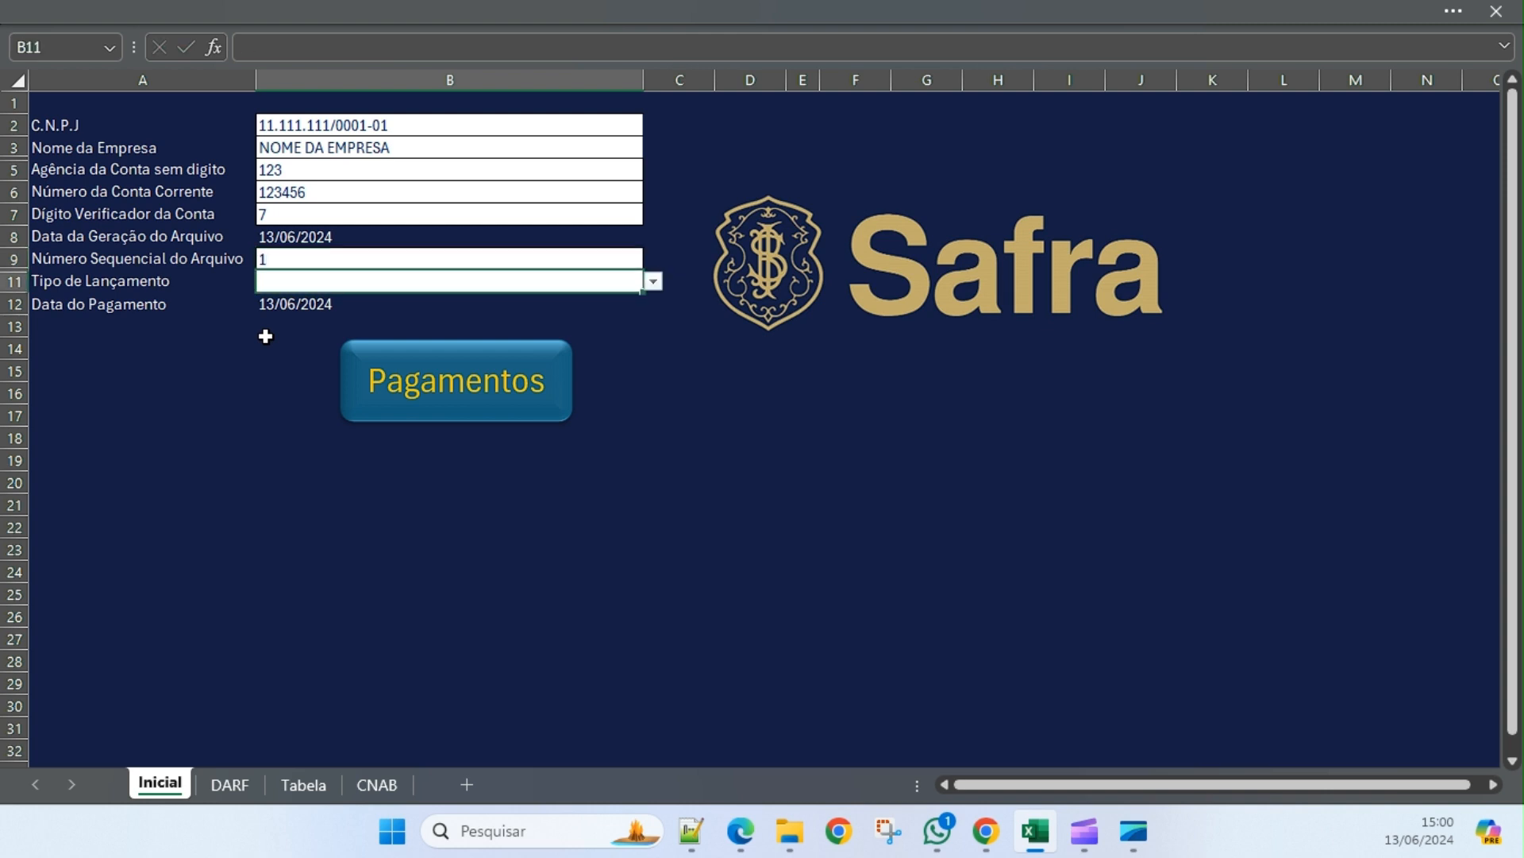
Overwrite the Número Sequencial do Arquivo in B9 with 2 and then with 3.
key("Up")
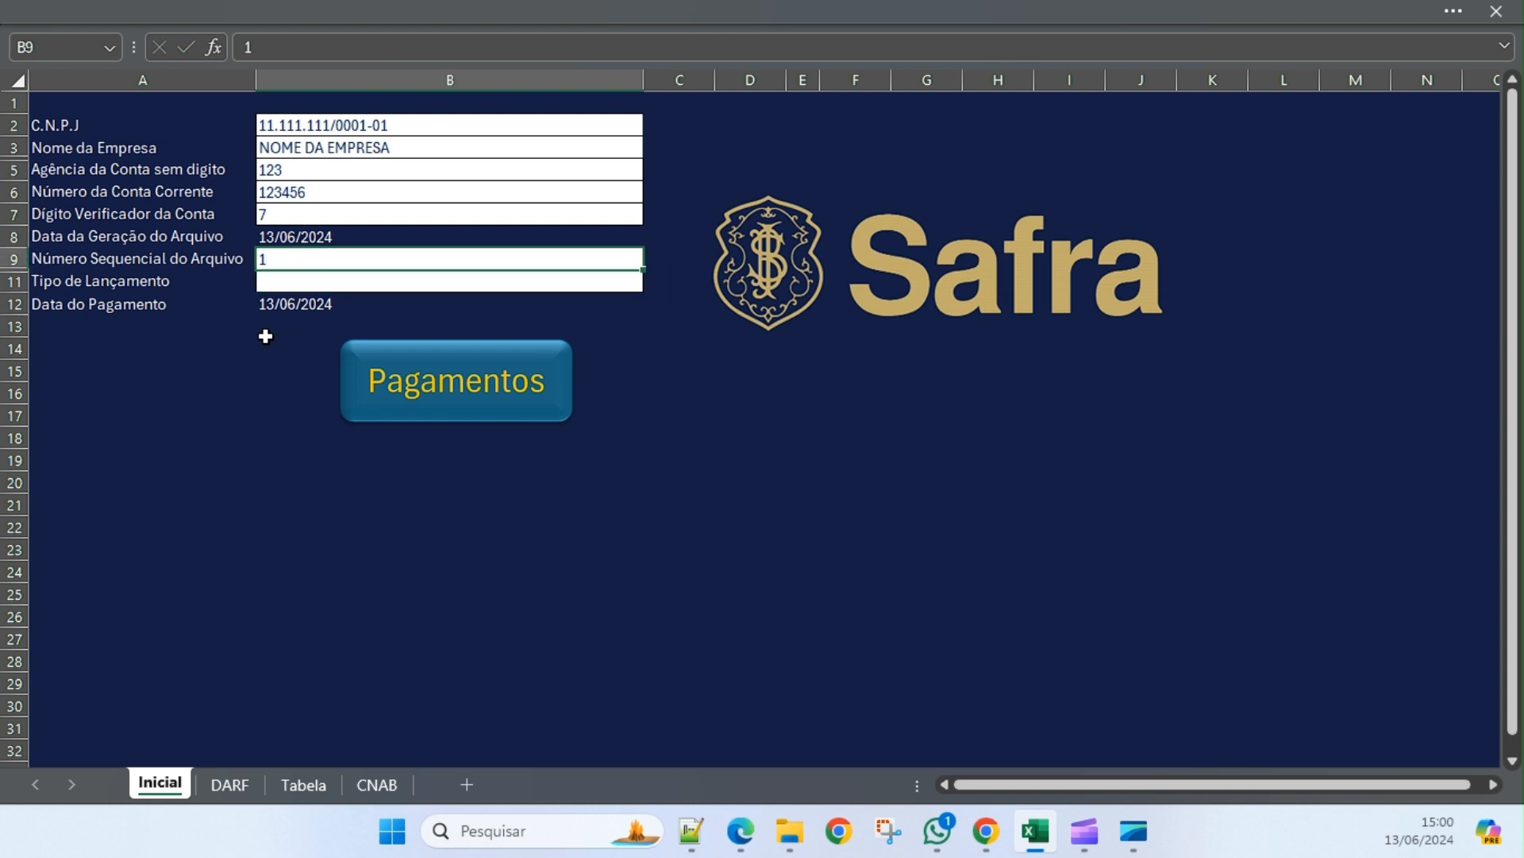
type("2")
key("Return")
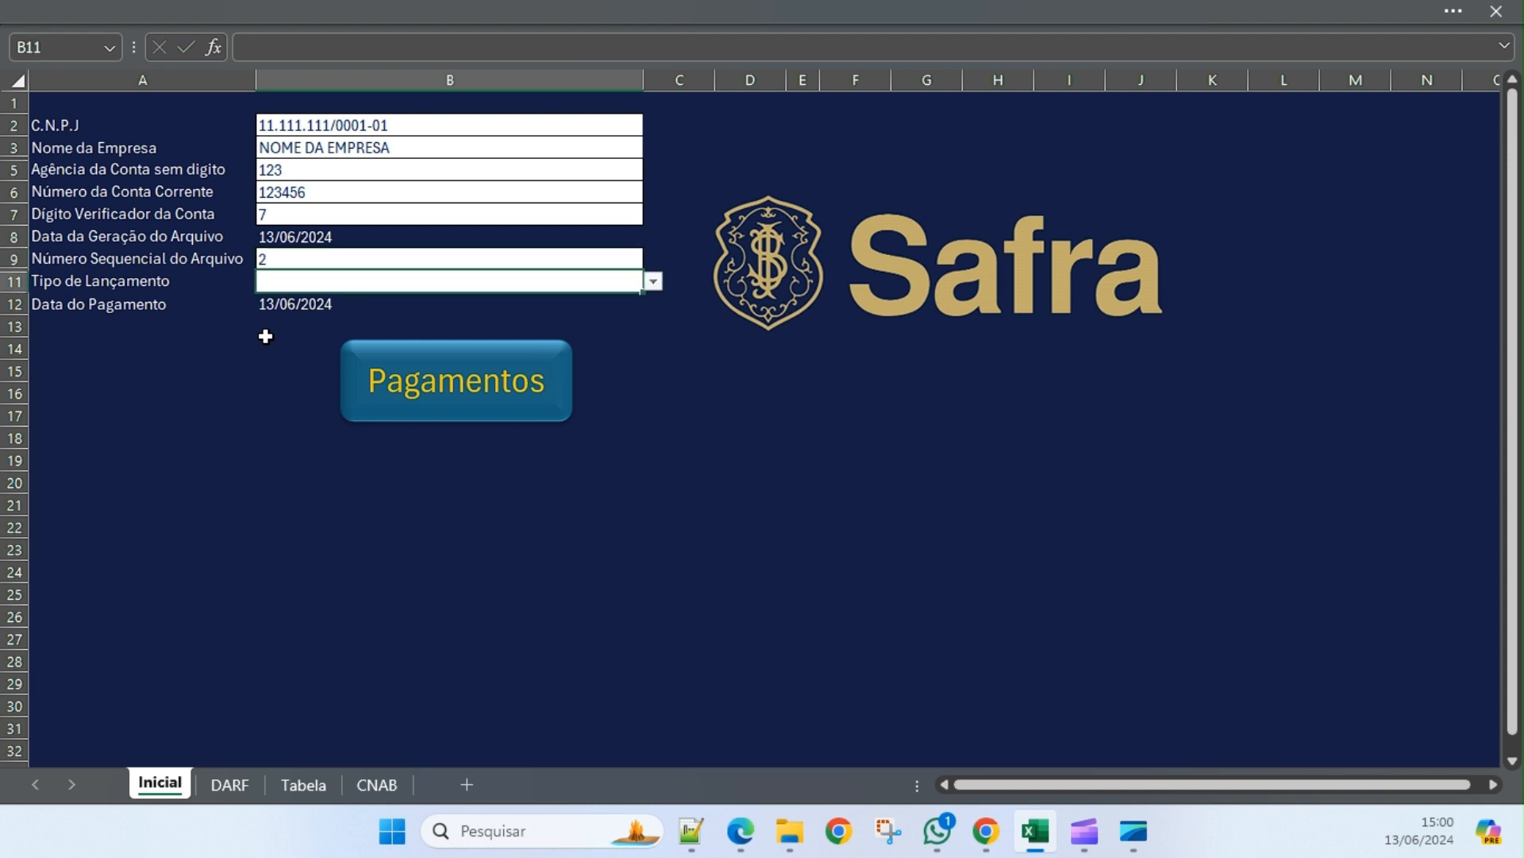
key("Up")
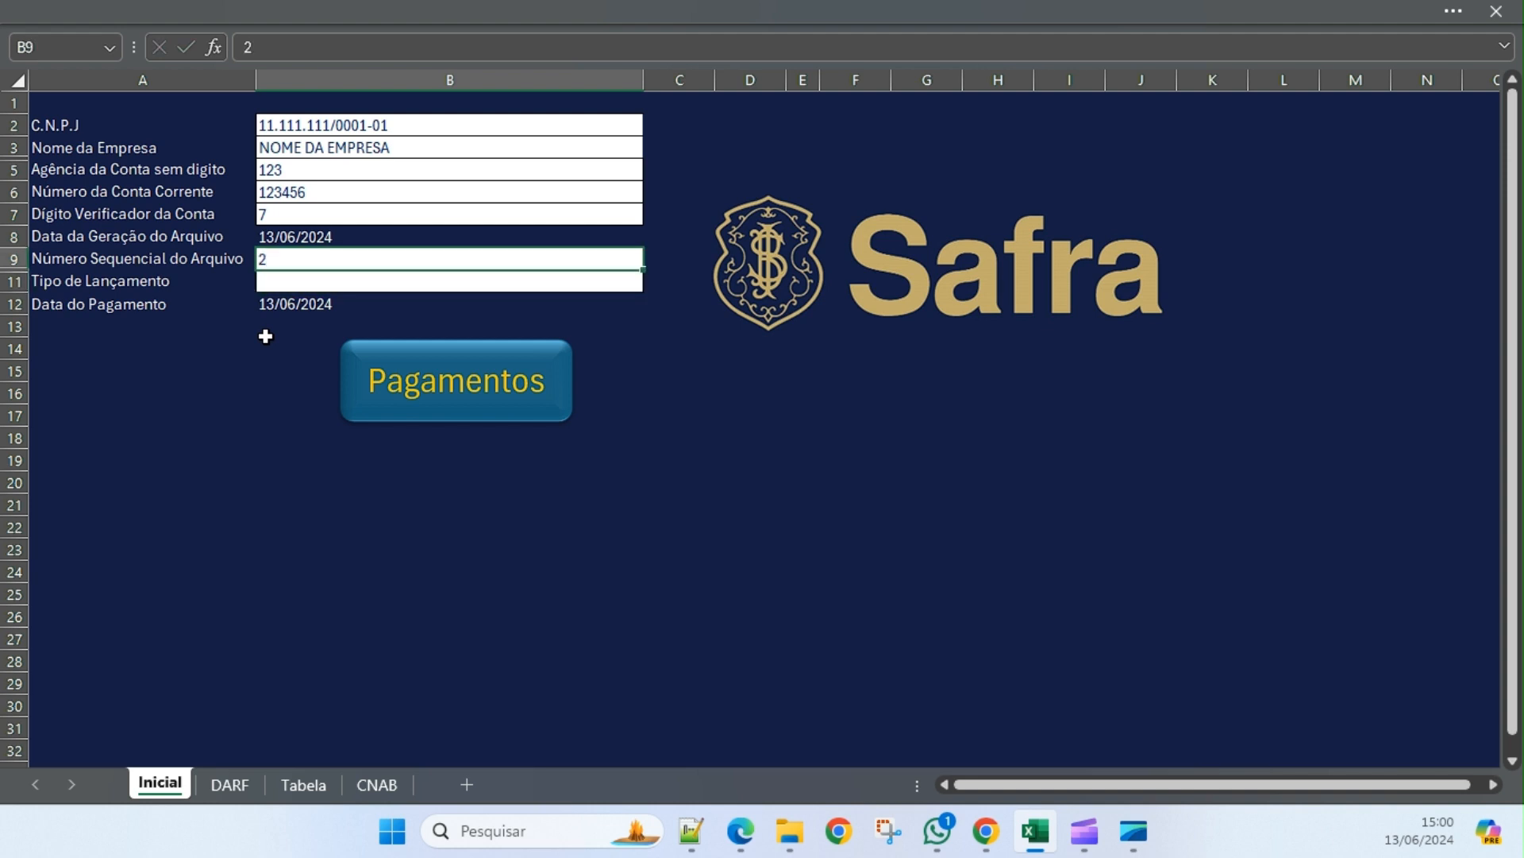
type("3")
key("Return")
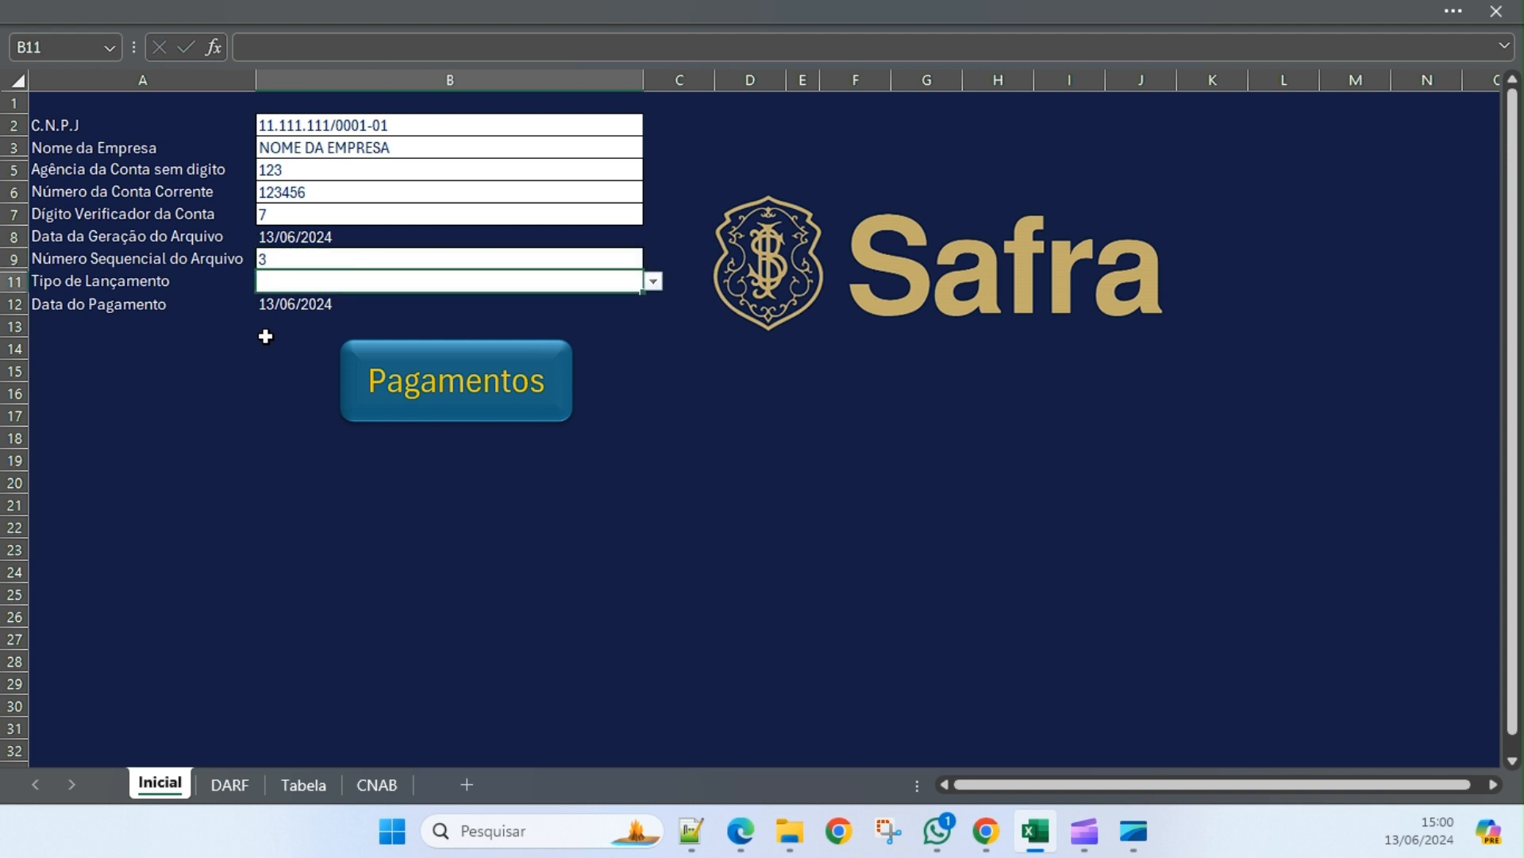
Set the Número Sequencial do Arquivo in B9 back to 1.
key("Up")
type("1")
key("Return")
left_click_drag(203, 263, 279, 266)
left_click(228, 263)
left_click(266, 260)
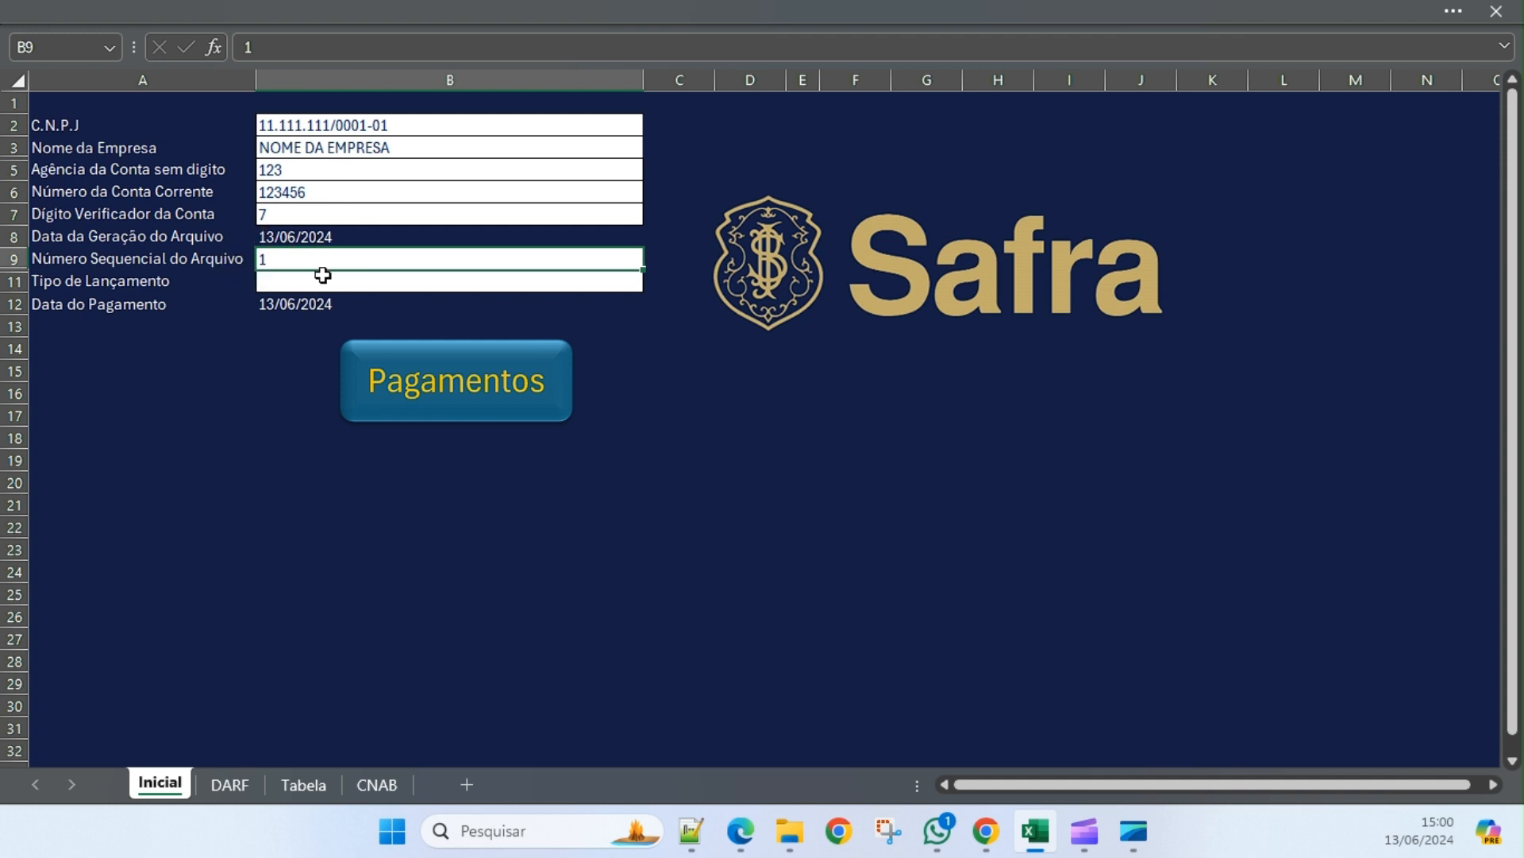
Choose DARF as the Tipo de Lançamento in B11.
left_click(251, 282)
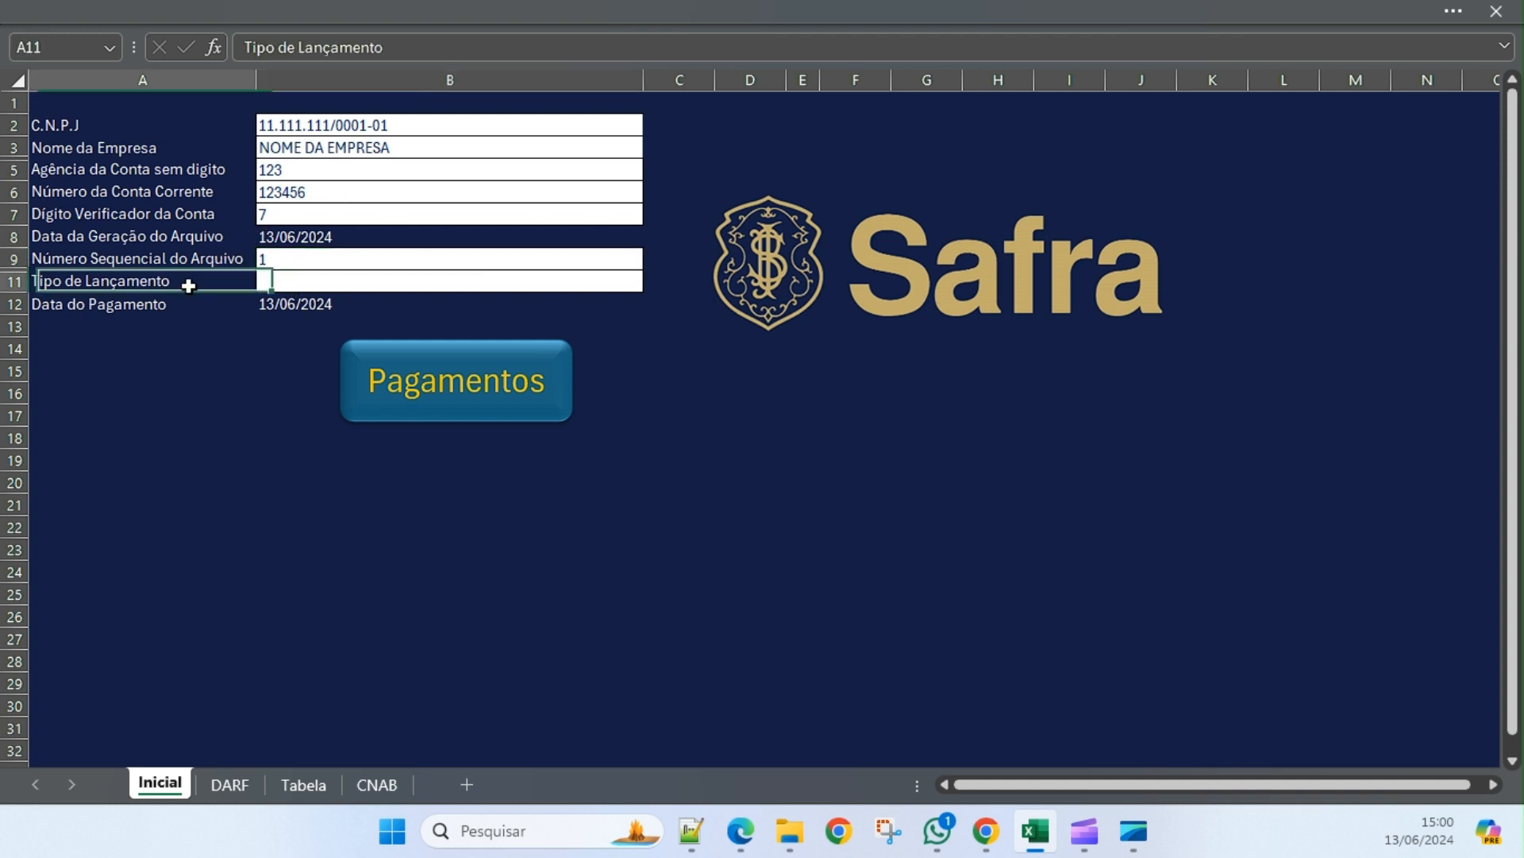
left_click(283, 278)
left_click(650, 280)
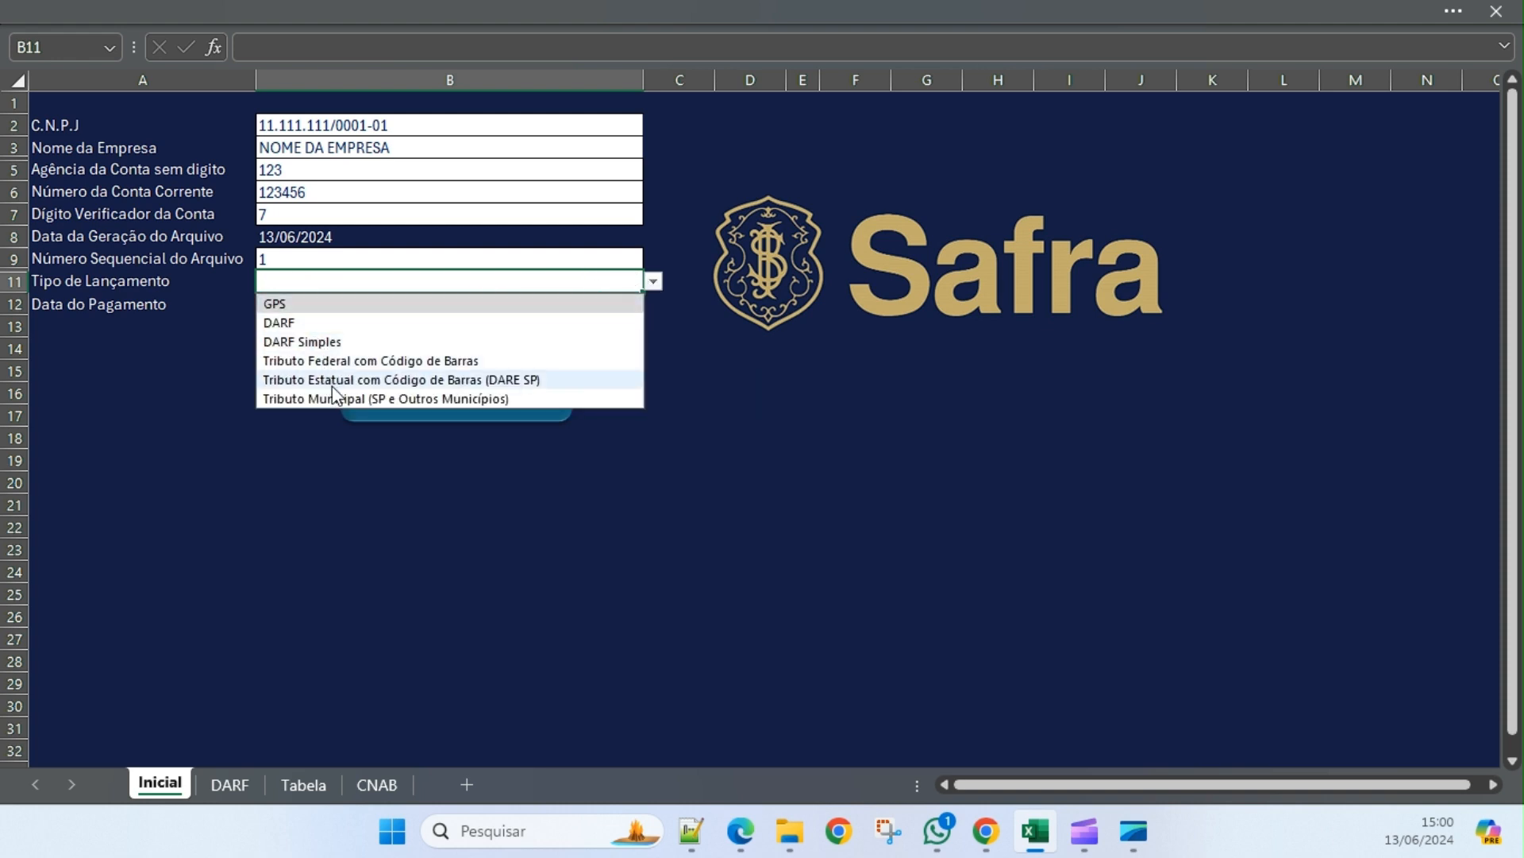
left_click(349, 323)
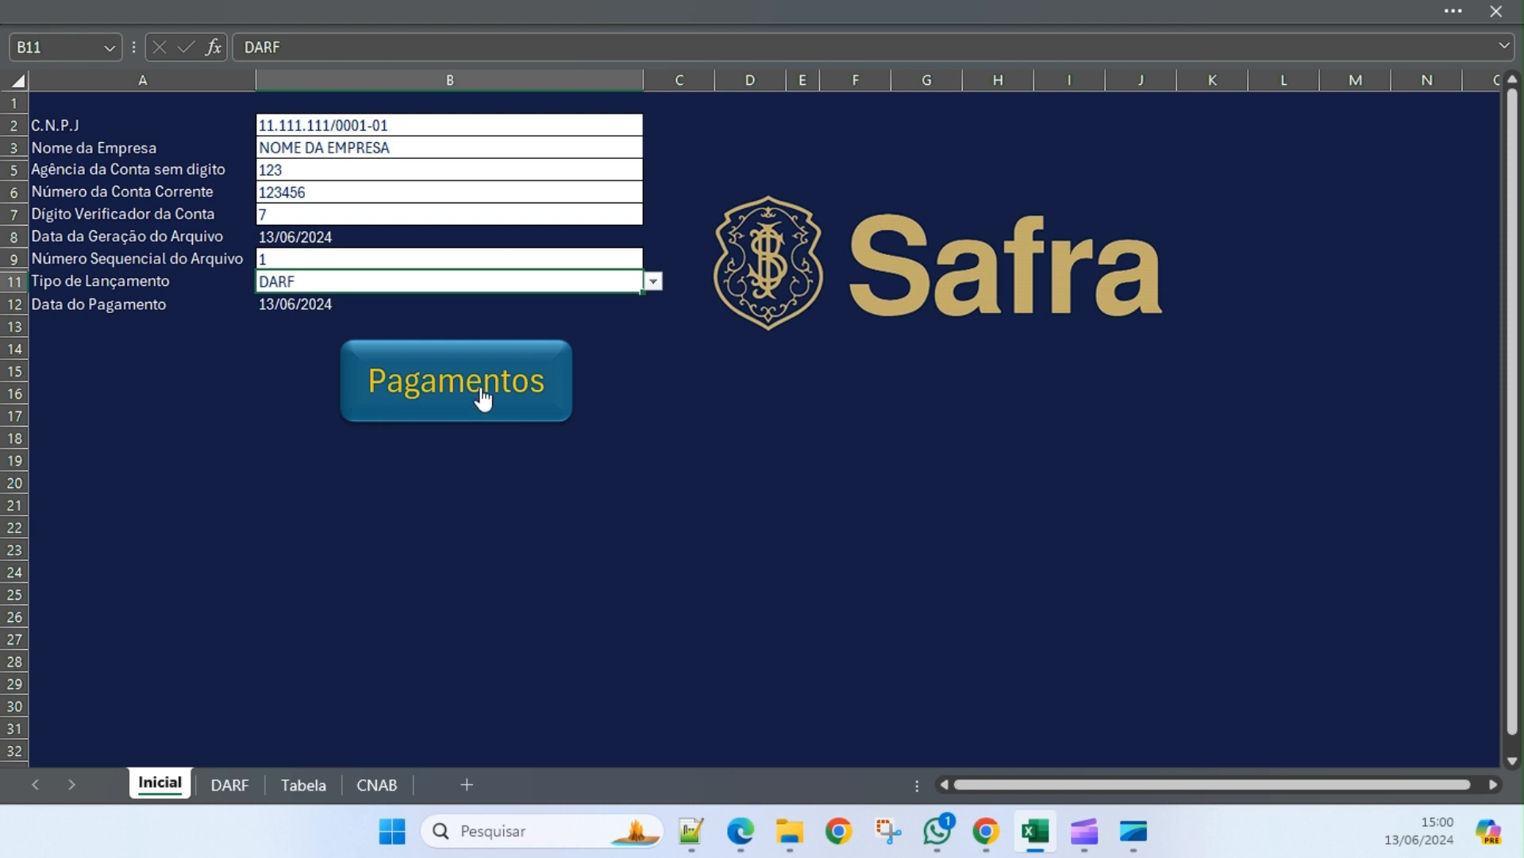
Go to the DARF payments sheet and enter the client control numbers 1, 2, 3 and 4 in A2:A5.
left_click(442, 383)
left_click(248, 401)
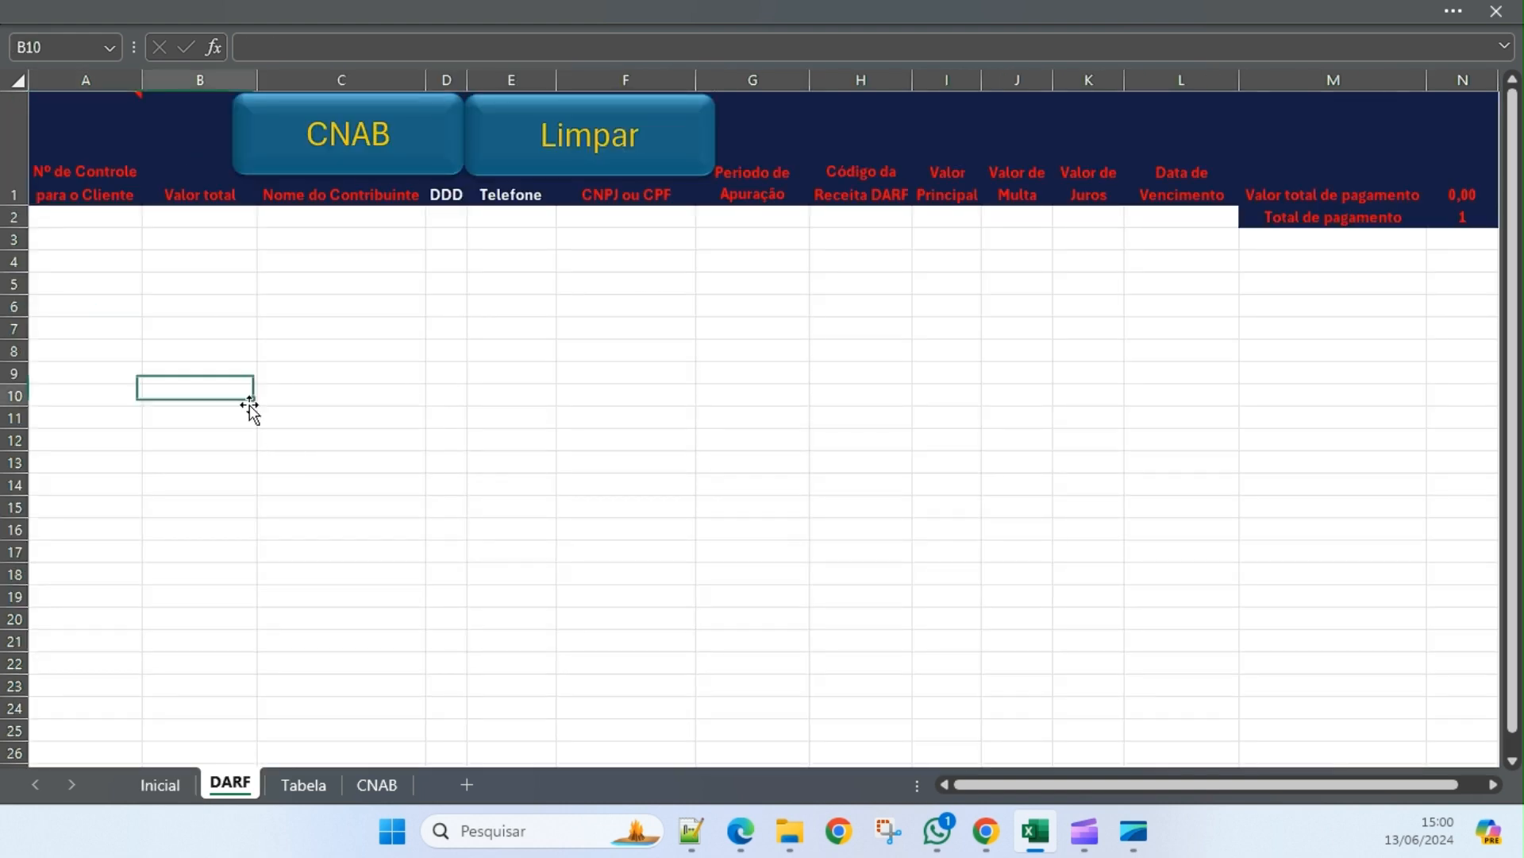
left_click(91, 216)
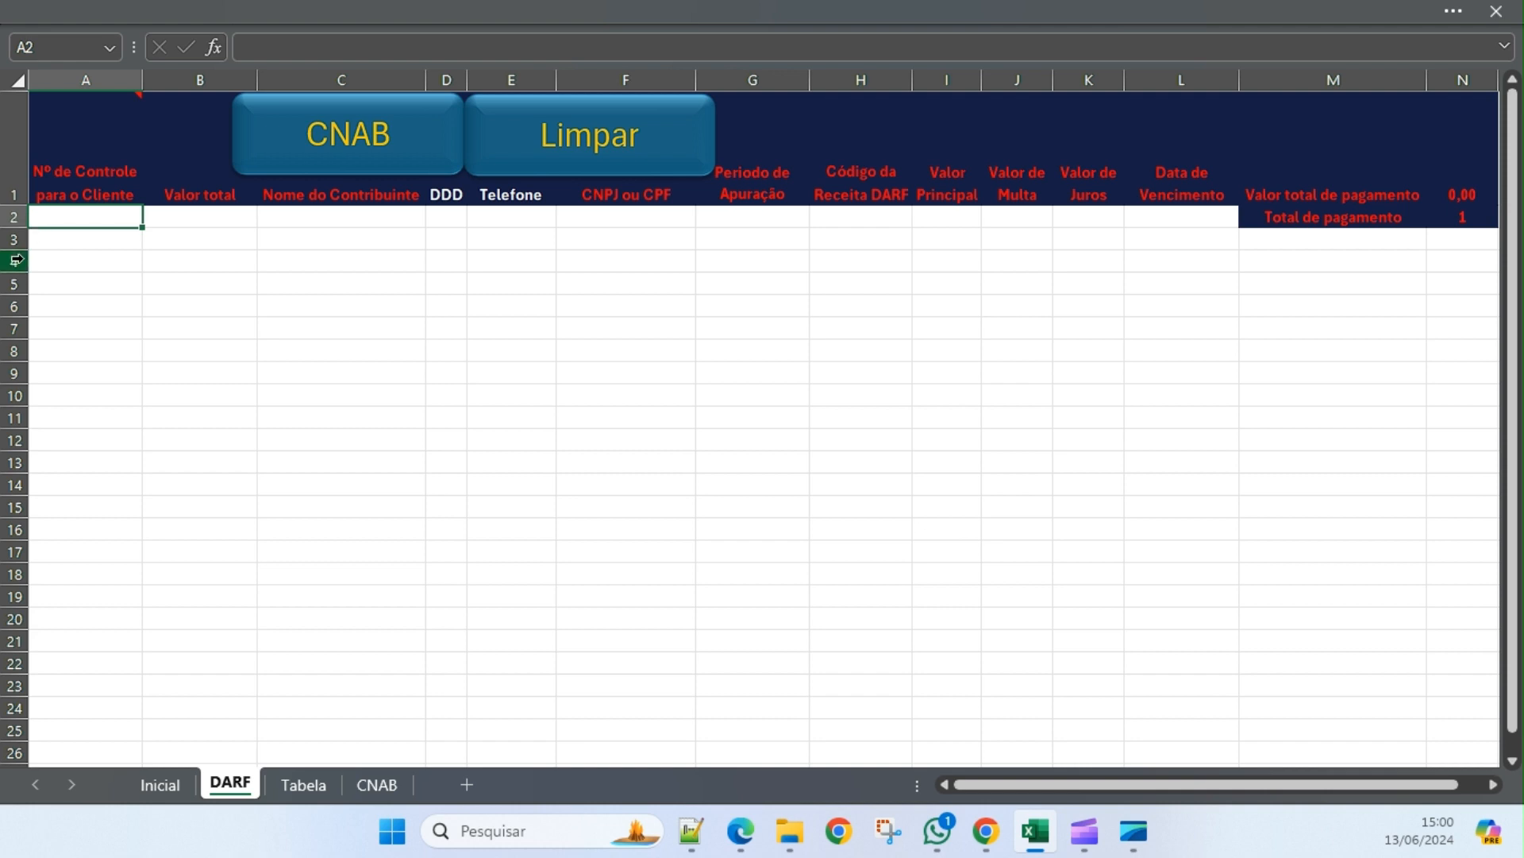
type("1")
key("Return")
type("2")
key("Return")
type("3")
key("Return")
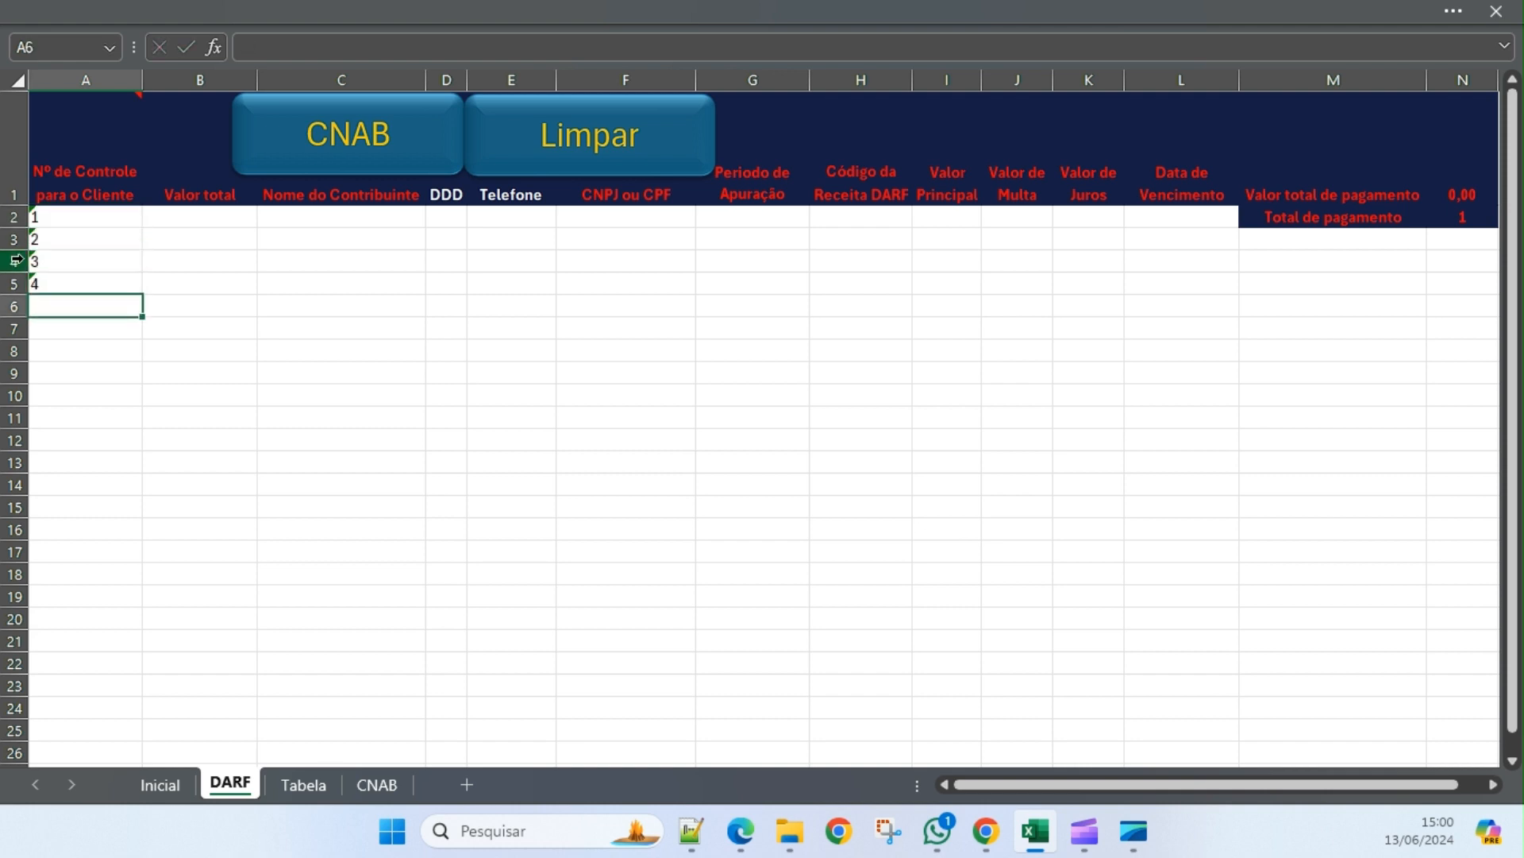
type("4")
key("ctrl+Return")
Overwrite the client control numbers in A2:A5 with 25, 58, 96 and 25.
key("Up")
key("Up")
key("Up")
key("Up")
key("Down")
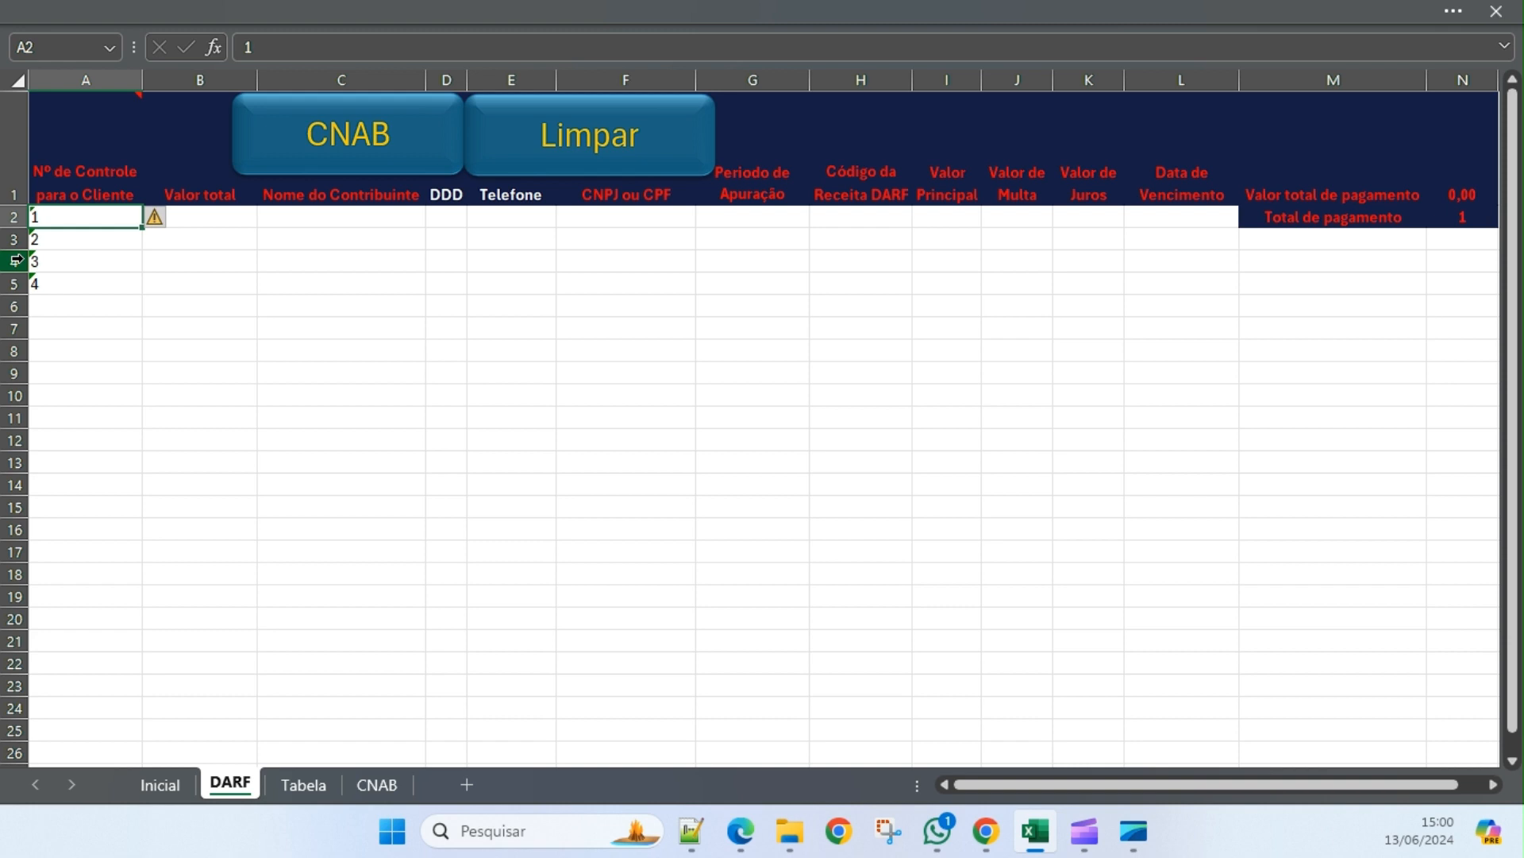
type("25")
key("Return")
key("BackSpace")
type("58")
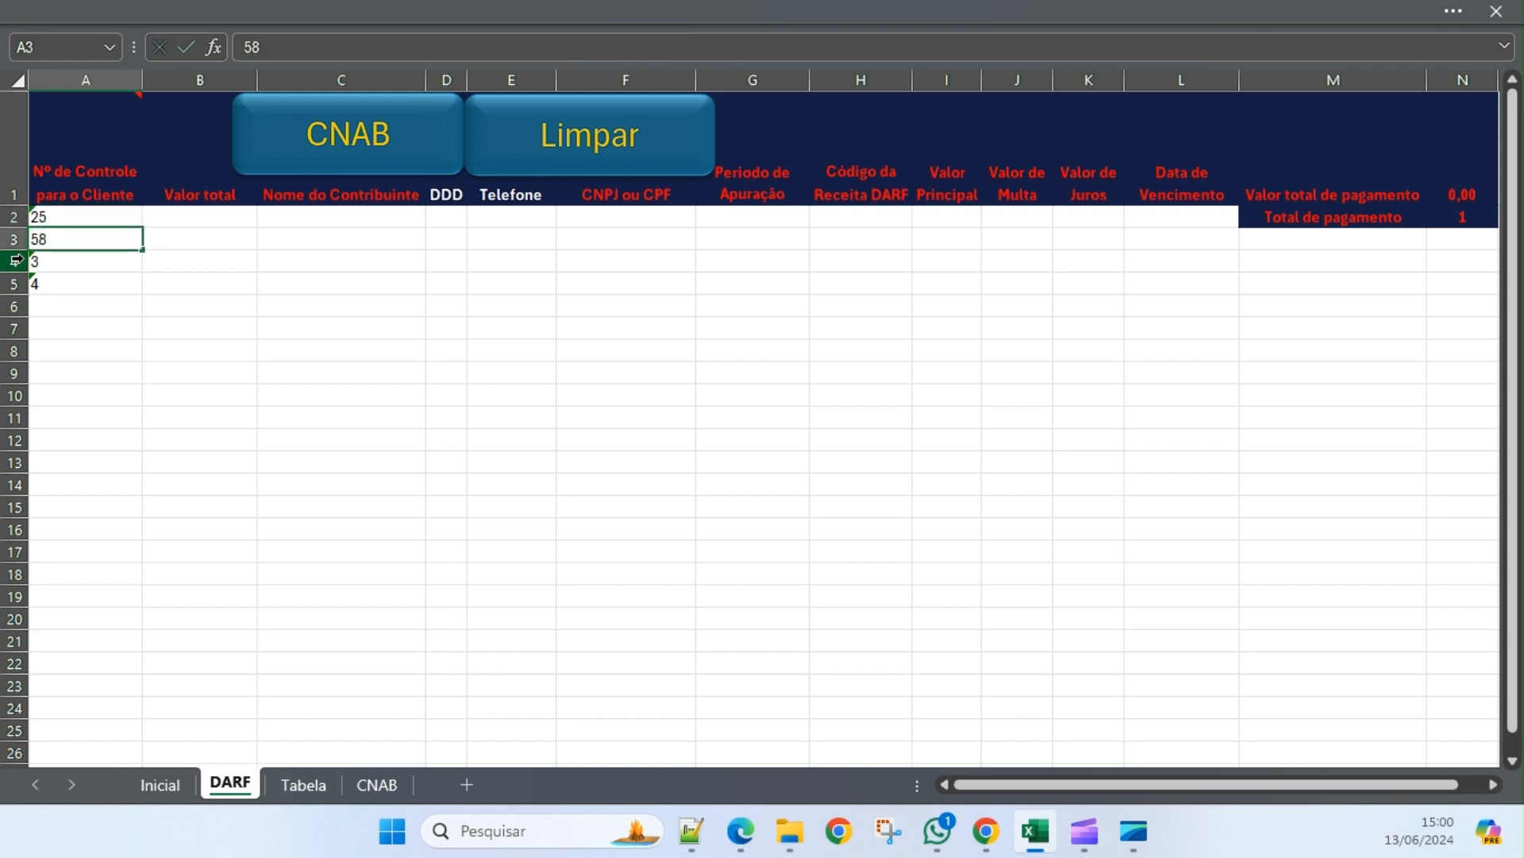
key("Return")
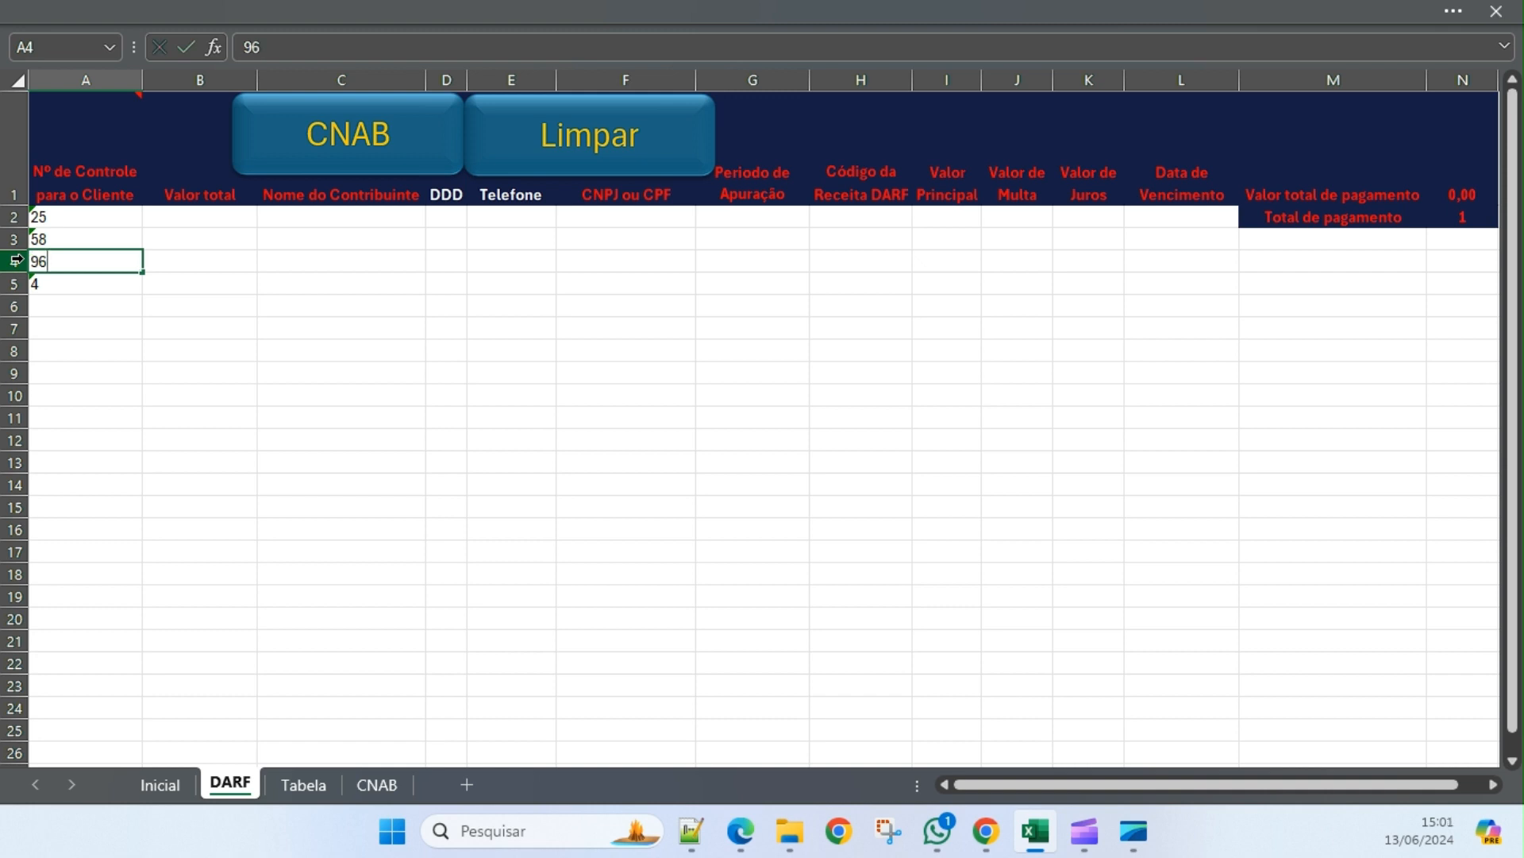
key("Return")
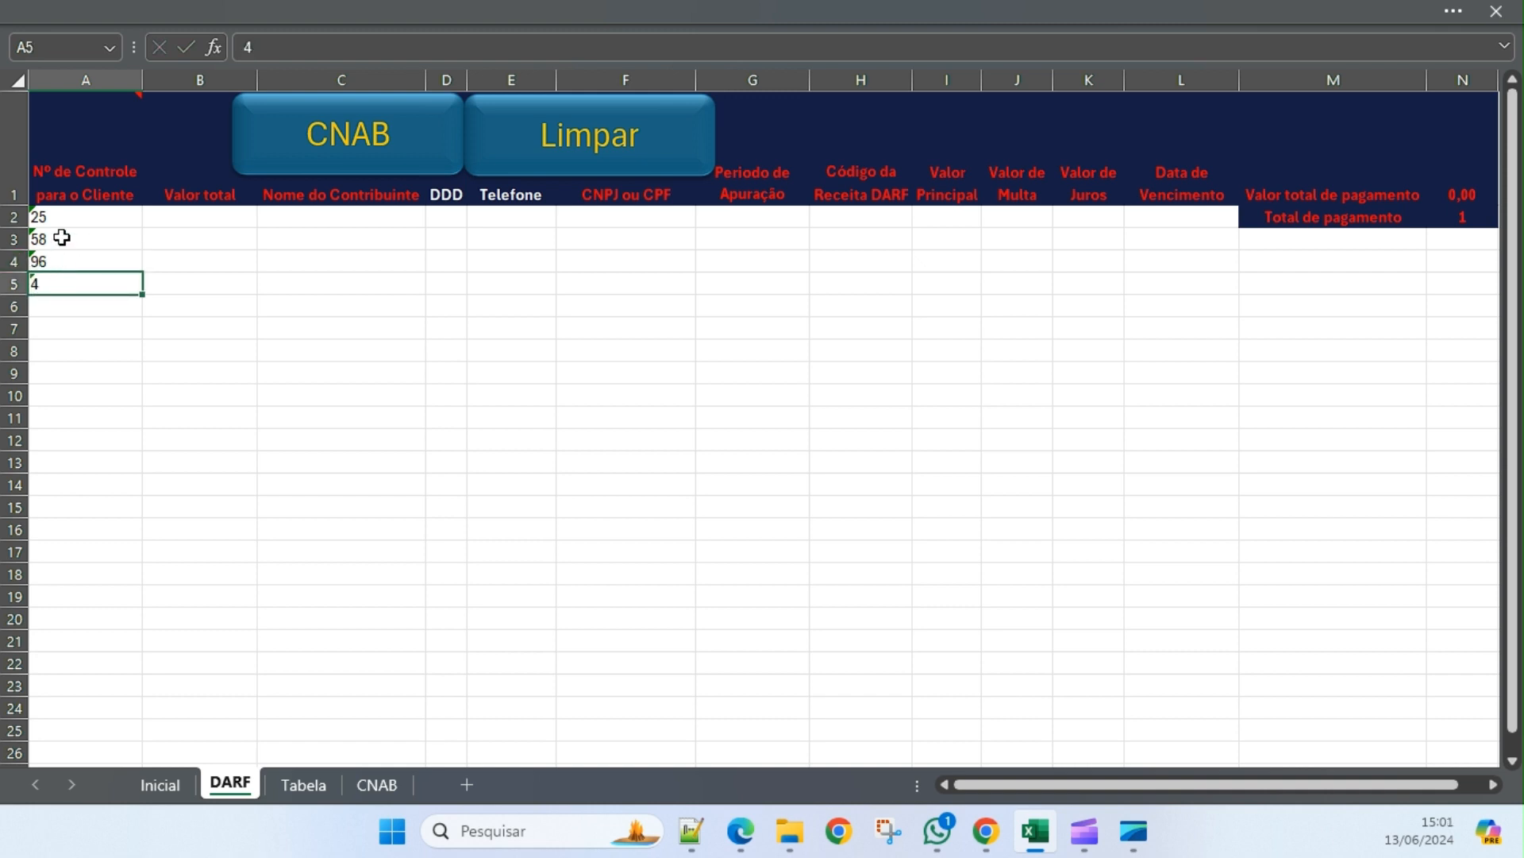
type("25")
key("Return")
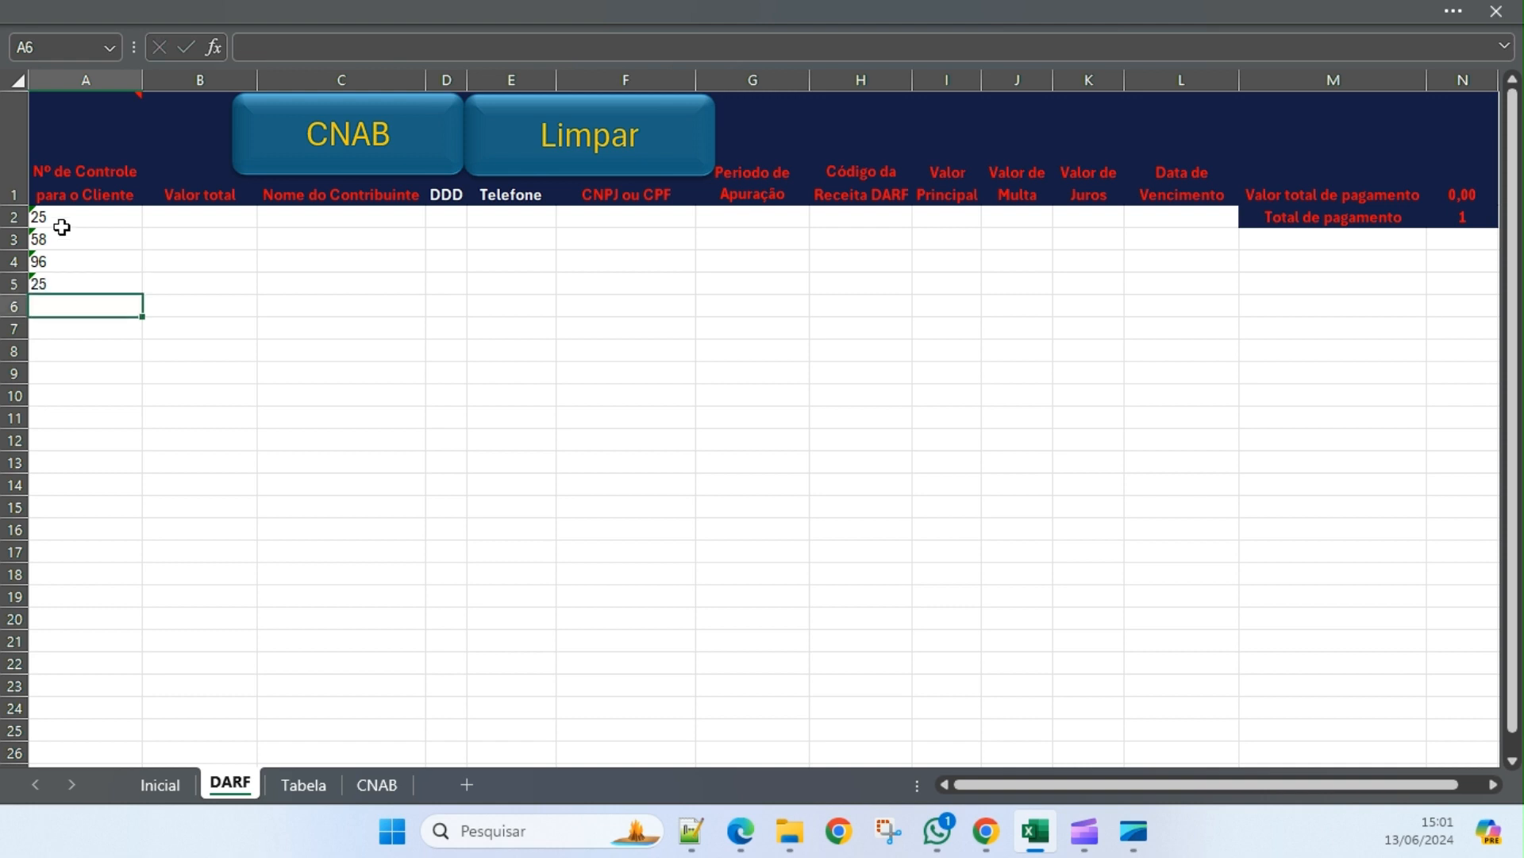
Compare the first and last client control numbers, in A2 and A5.
left_click(64, 218)
left_click(79, 285)
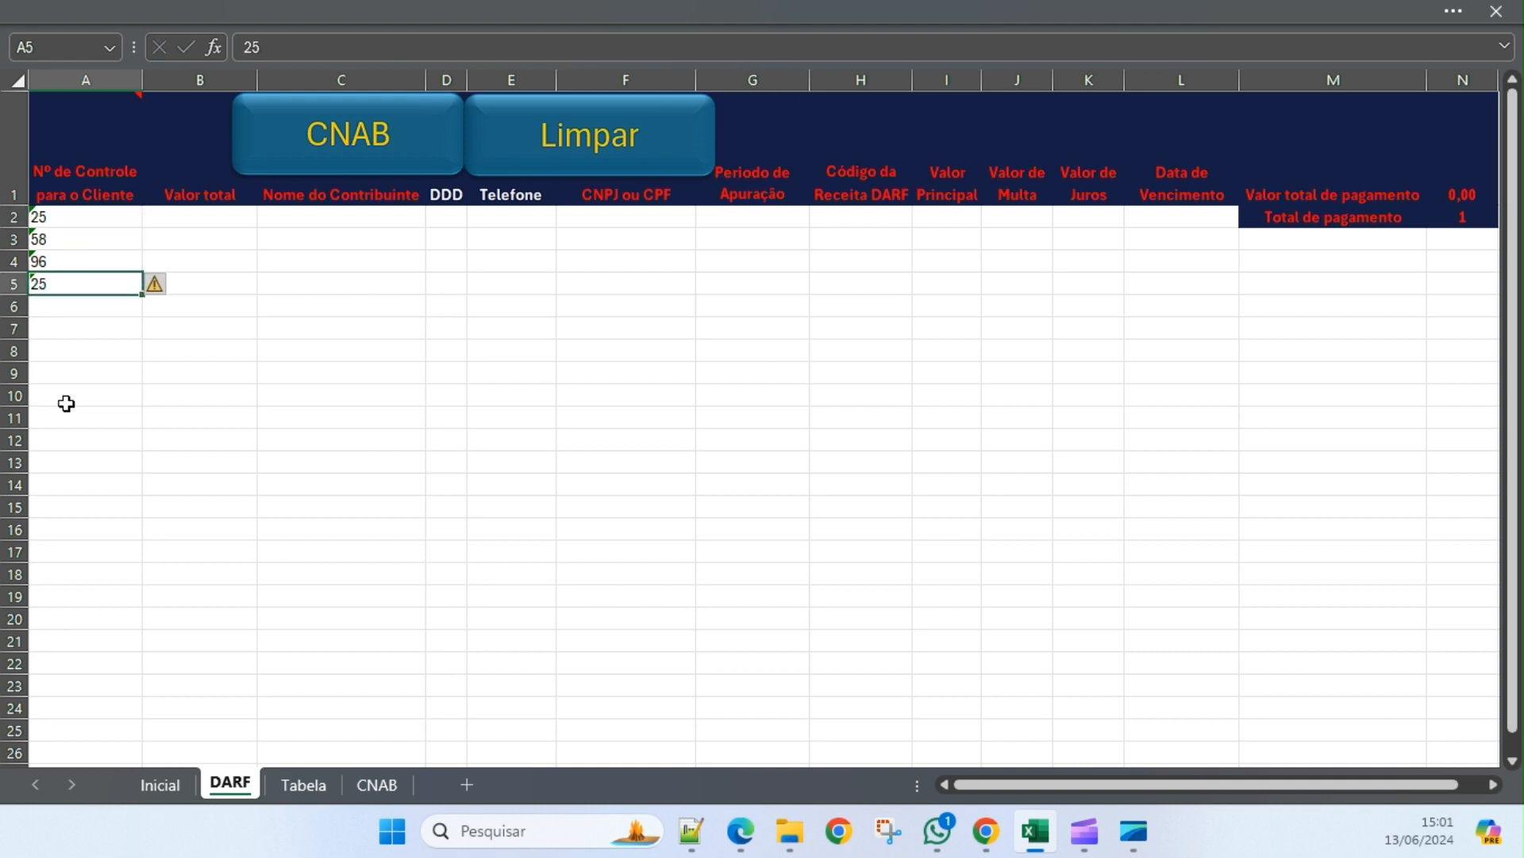
left_click(73, 220)
left_click(65, 286)
left_click(67, 216)
left_click(80, 285)
Replace the client control numbers in A2:A5 with the sequence 1, 2, 3 and 4.
left_click(83, 218)
type("1")
key("Return")
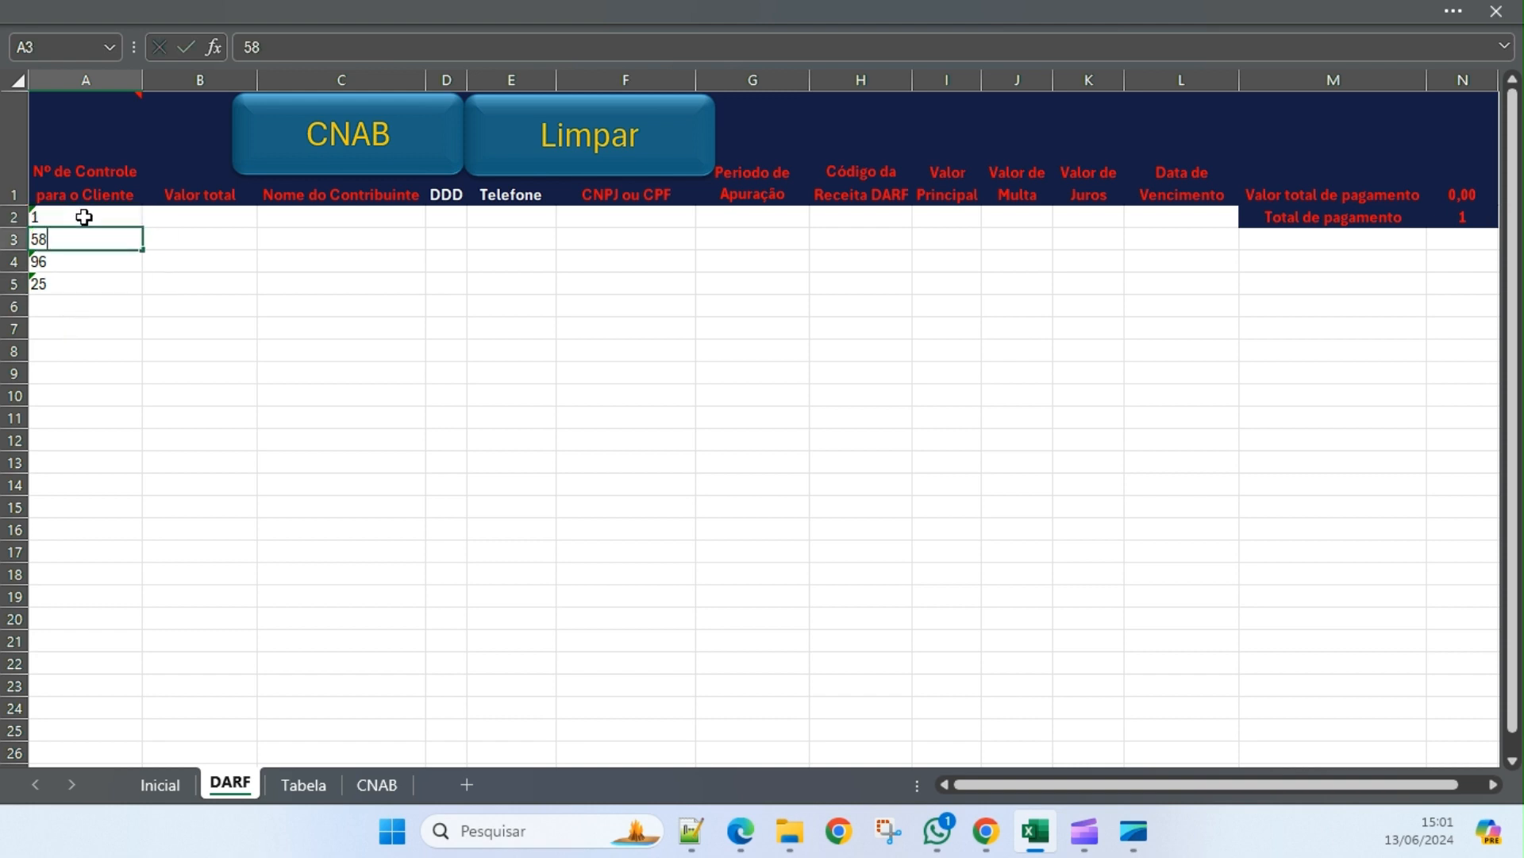
type("2")
key("Return")
type("3")
key("Return")
type("4")
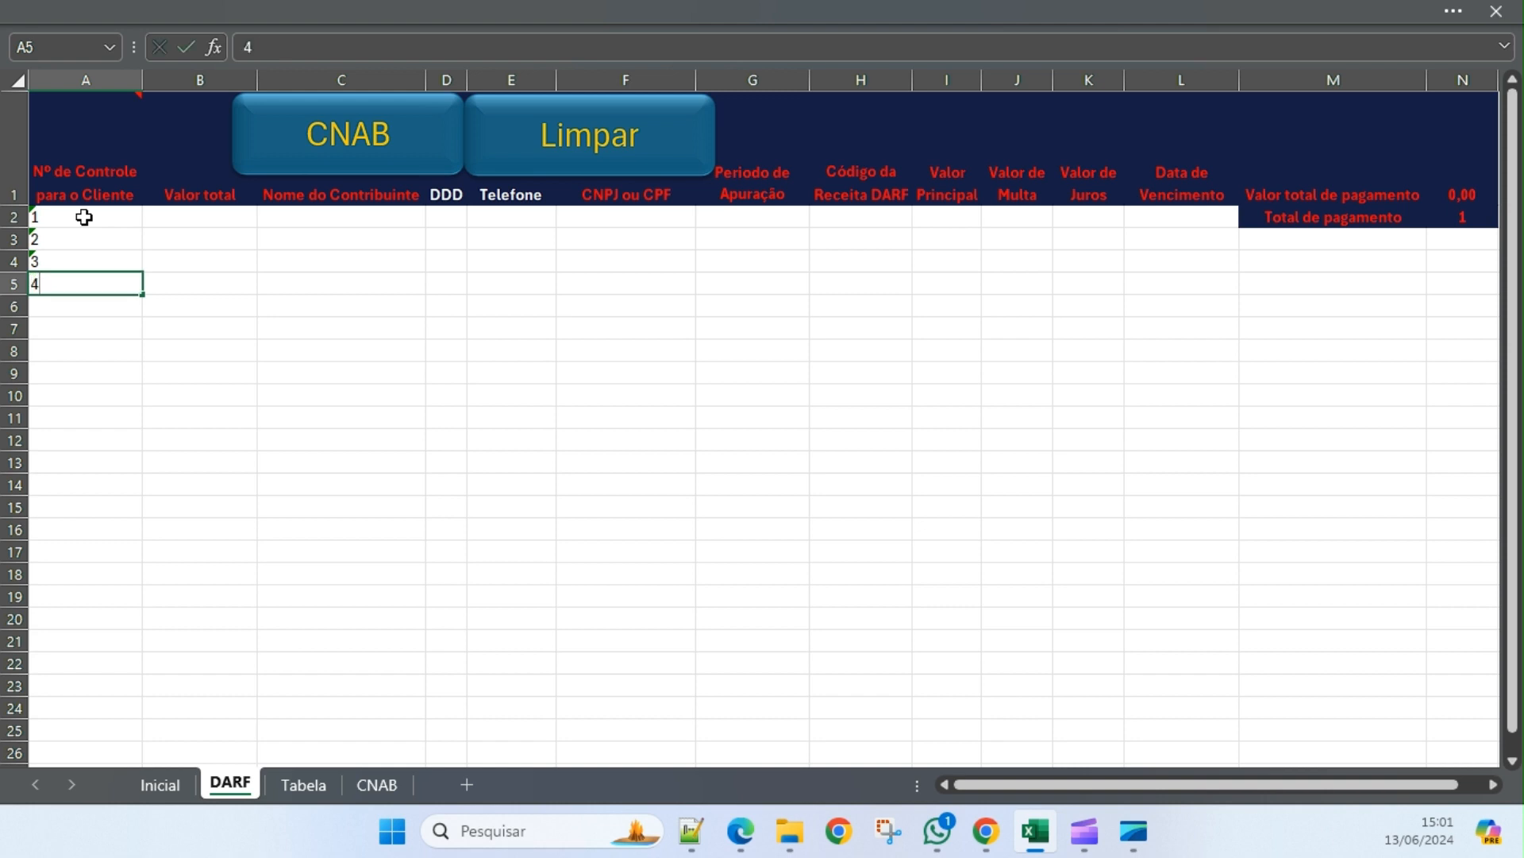
key("Return")
Enter the Valor total amounts 100,00, 150,25, 1250,30 and 52,40 in B2:B5.
key("Up")
key("Up")
key("Up")
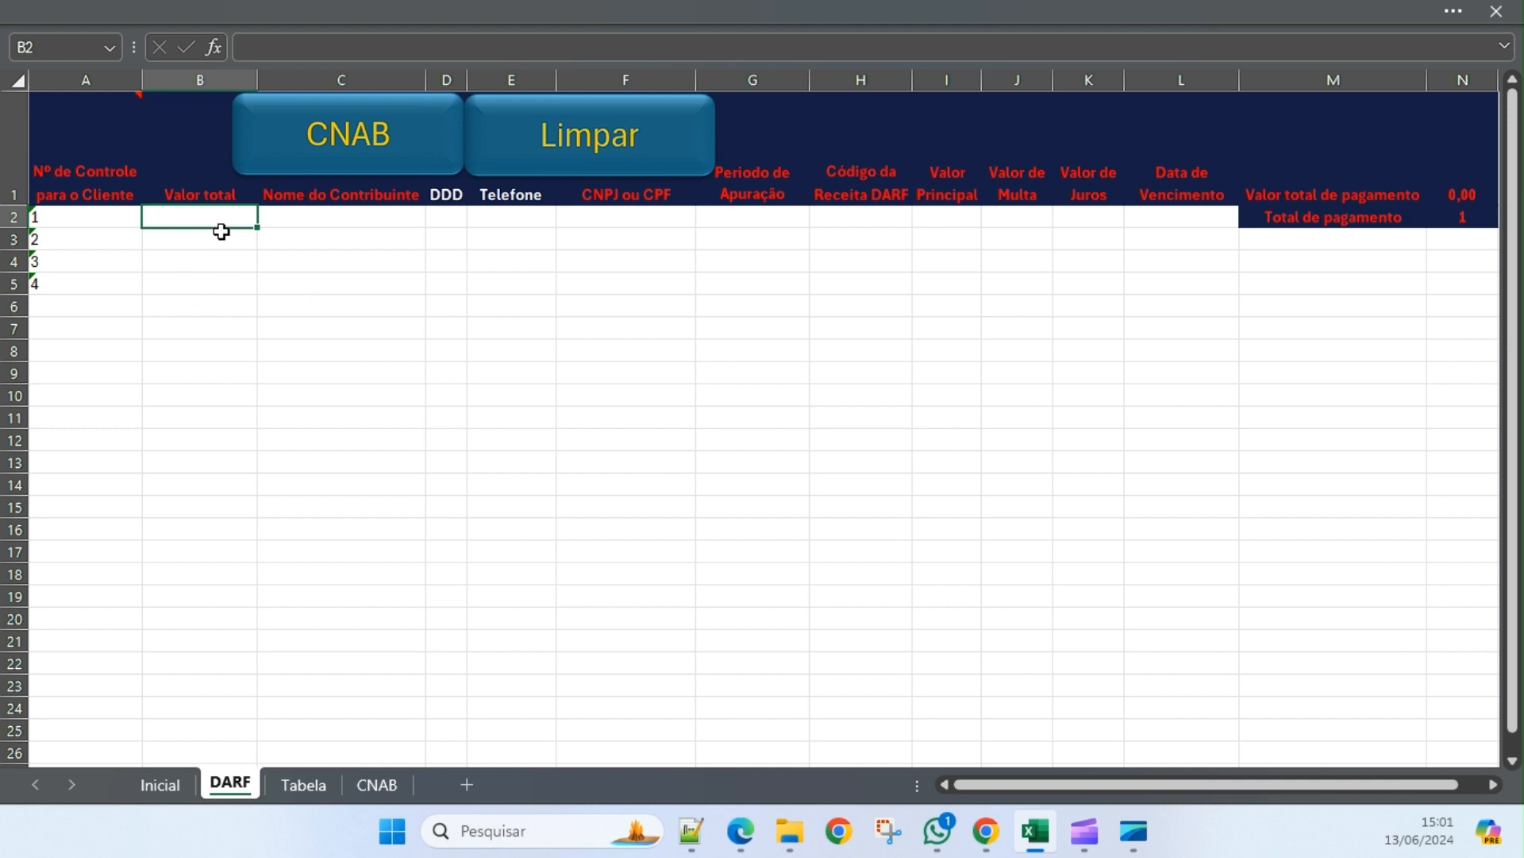
type("100,0")
left_click(205, 244)
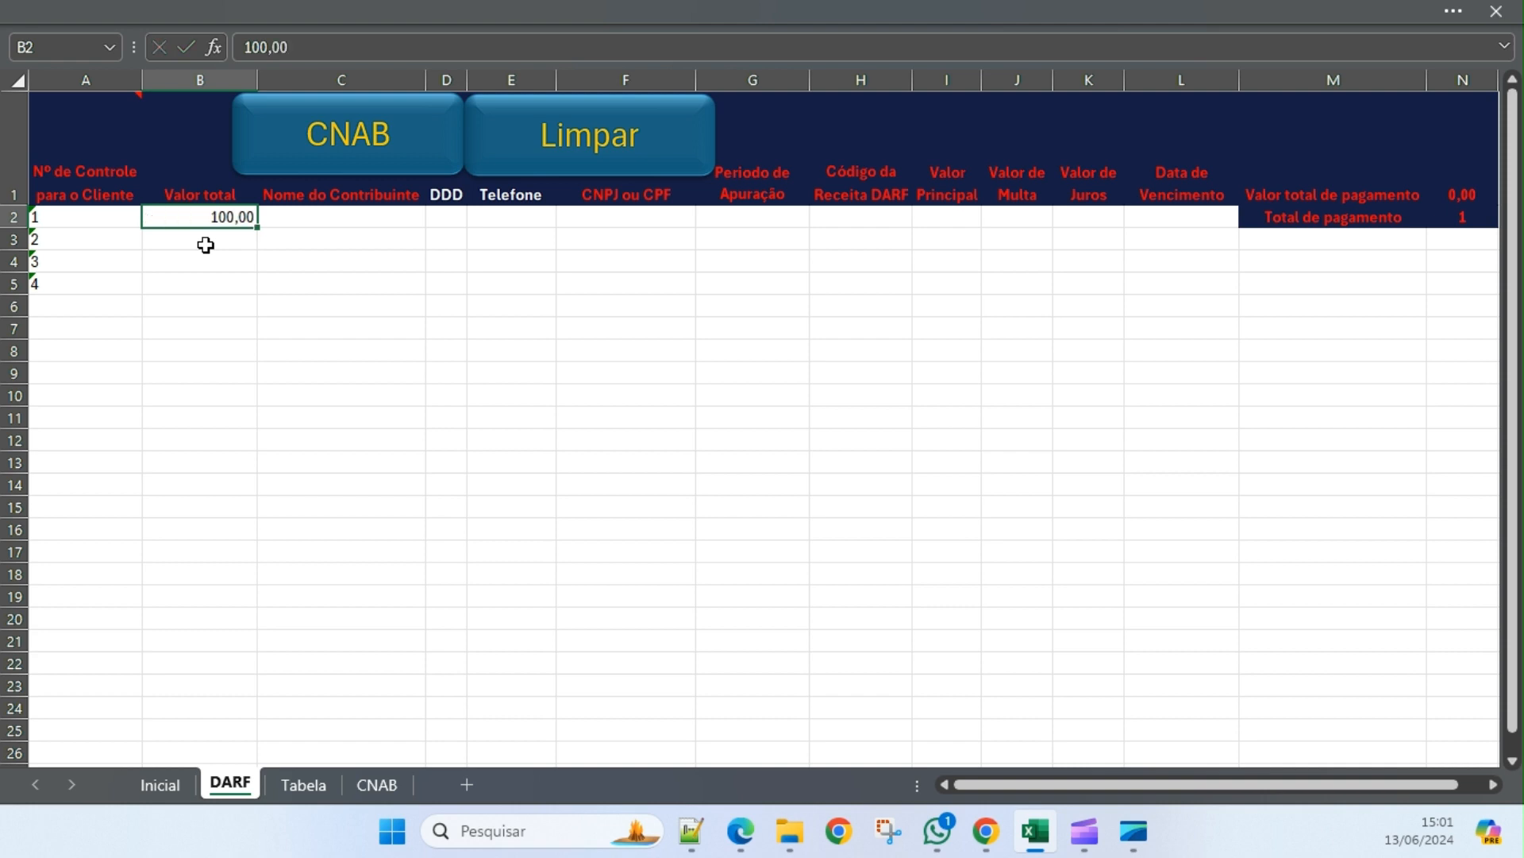
type("150")
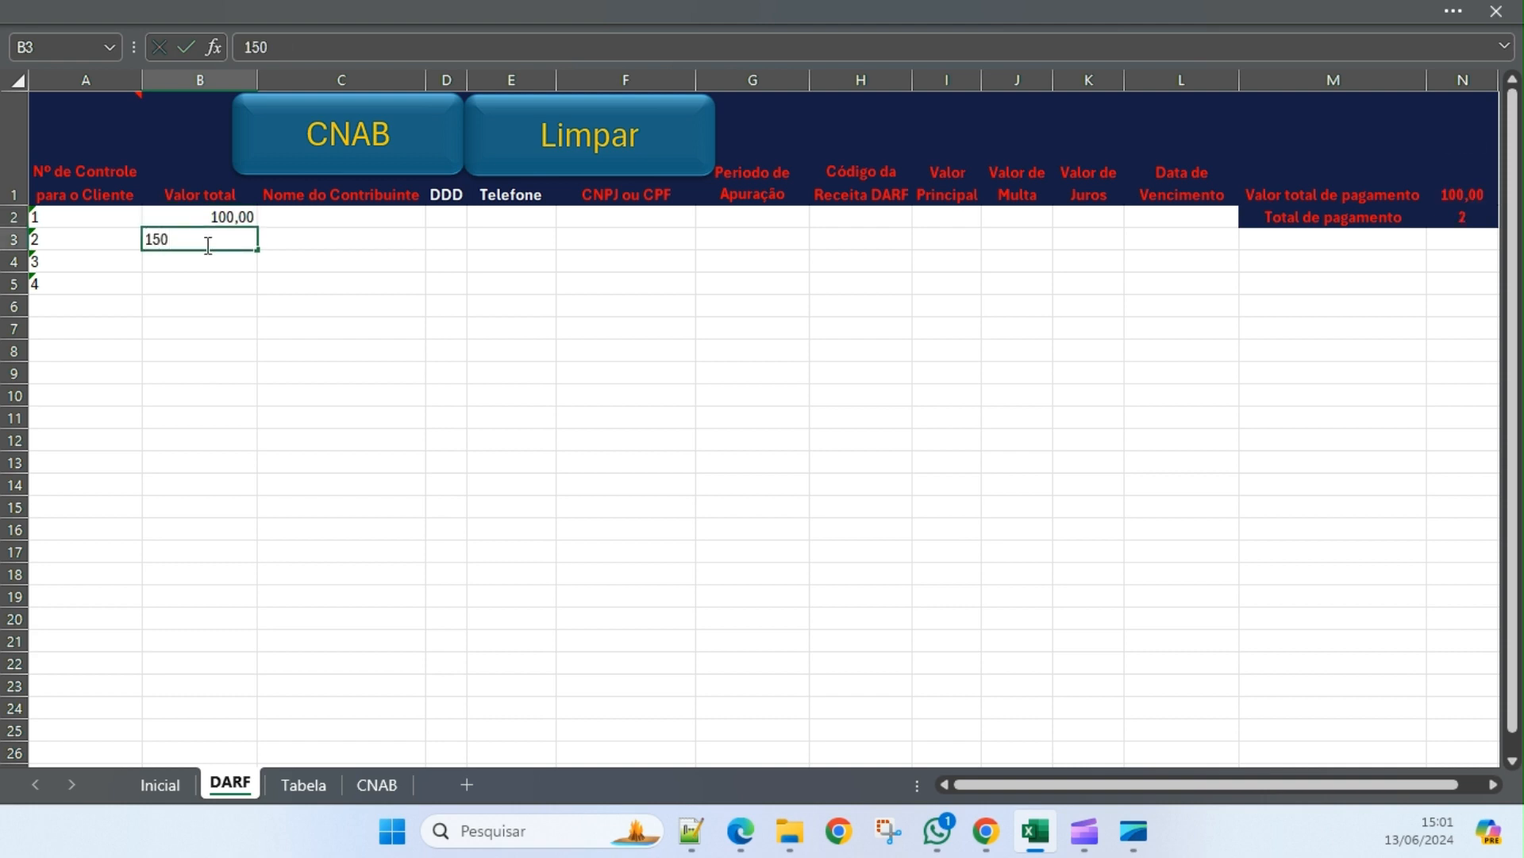
type(",25")
key("Return")
type("1")
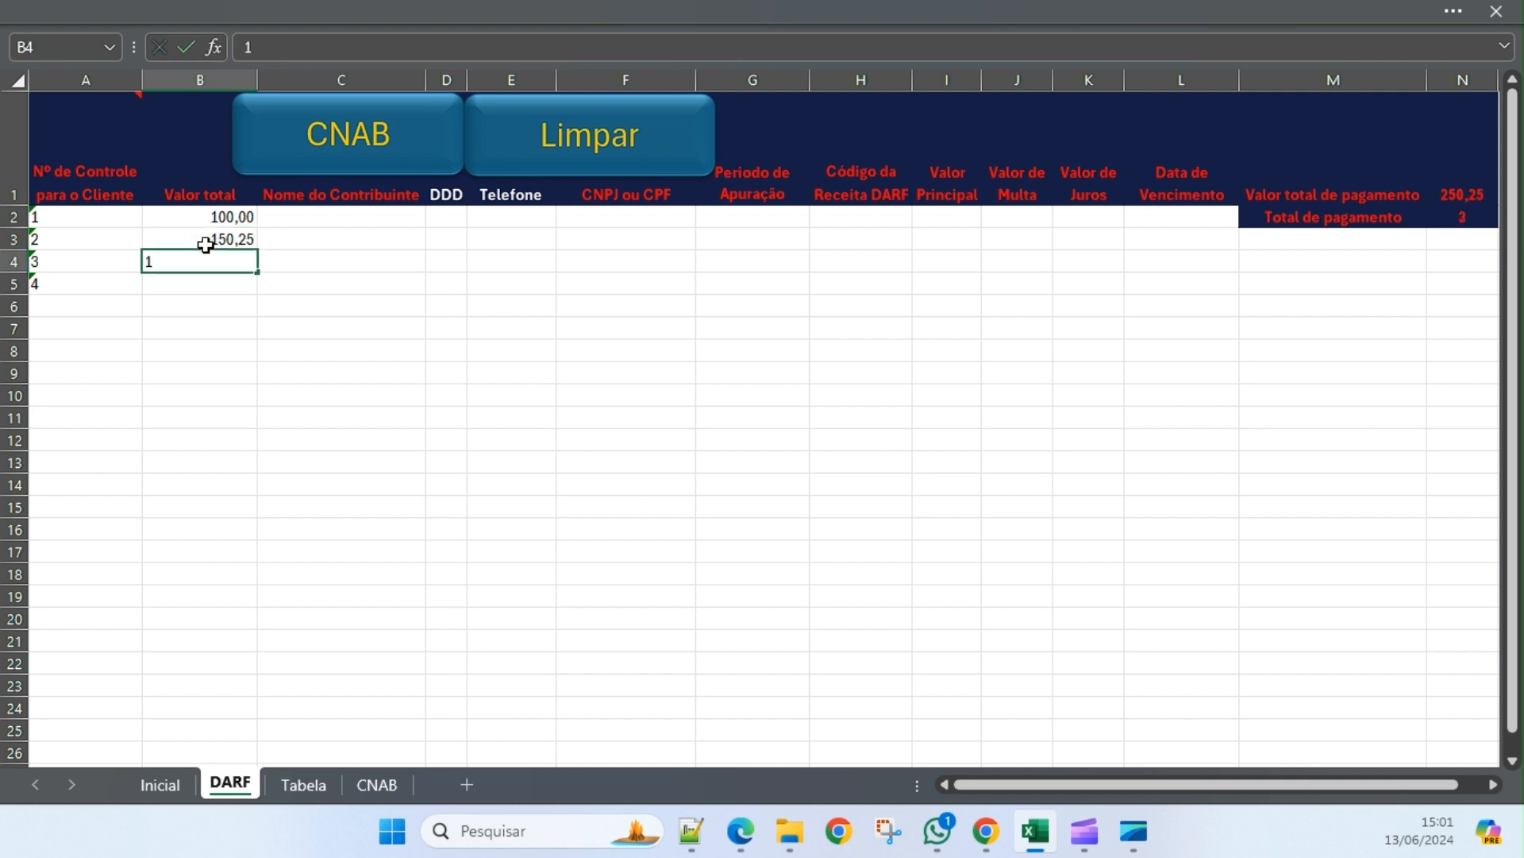
type("250,30")
key("Return")
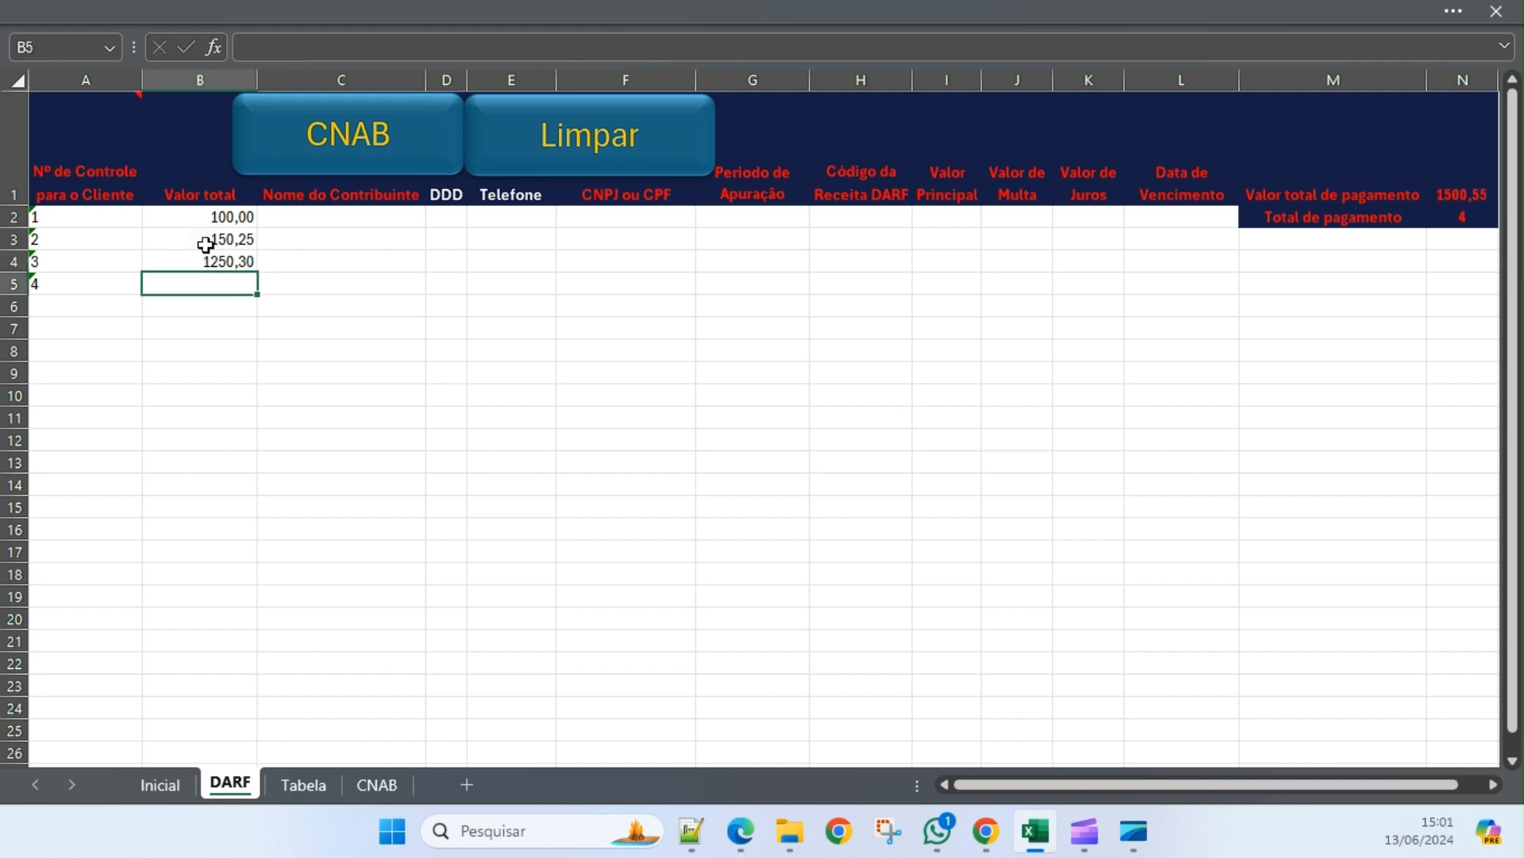
type("52,40")
key("Tab")
Enter NOME 1 as the first Nome do Contribuinte in C2 and fill the series down to C5.
key("Up")
key("Up")
key("Up")
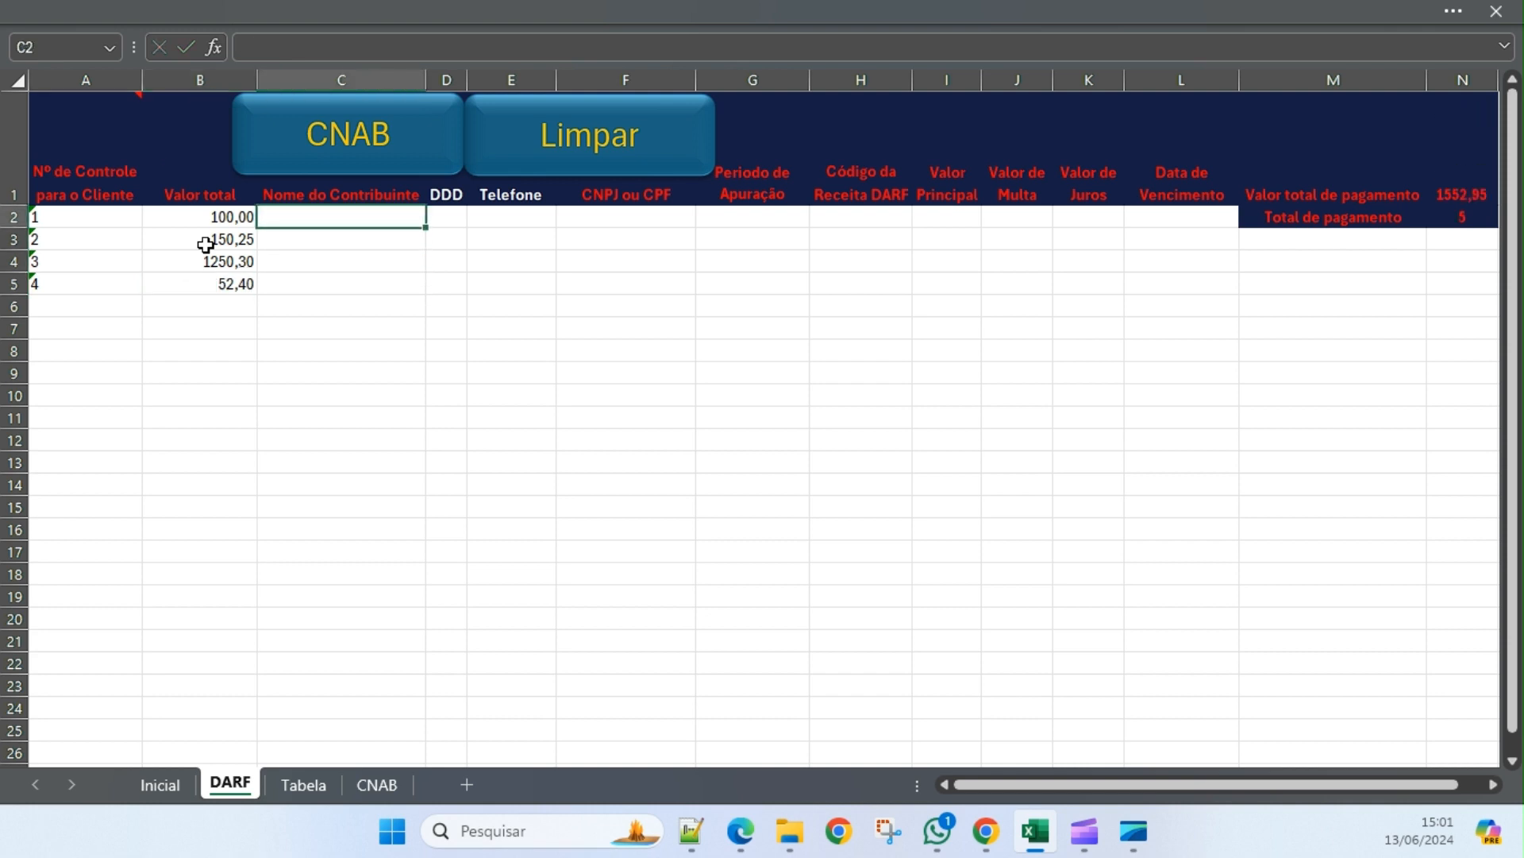
type("NOME")
key("Return")
key("Up")
key("Delete")
type("P")
key("BackSpace")
key("BackSpace")
key("BackSpace")
type("NOME 1")
key("Return")
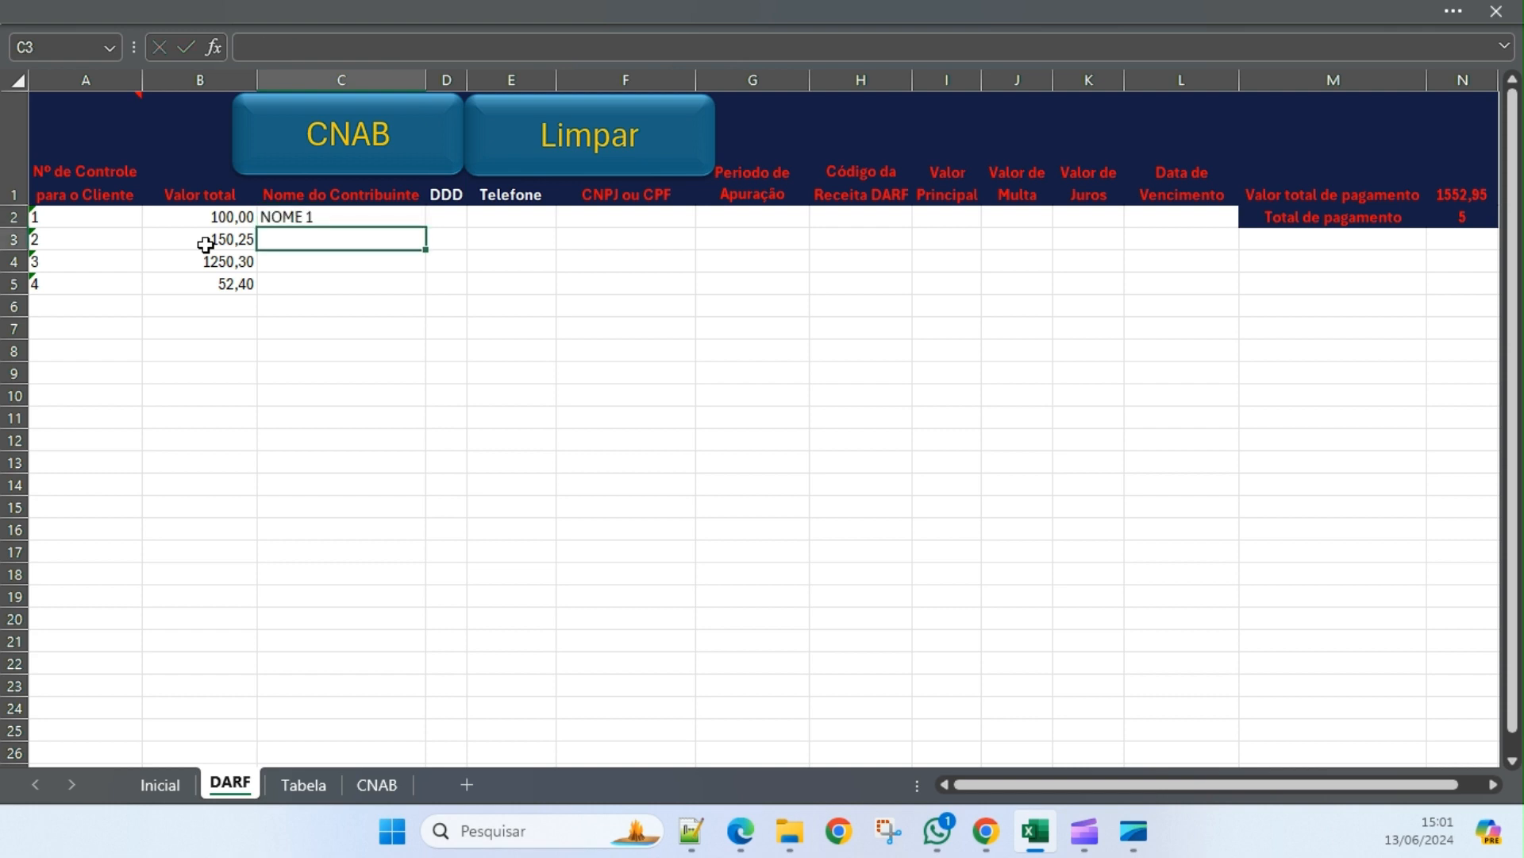
left_click(357, 222)
left_click_drag(426, 228, 418, 288)
Enter the DDD 11 in D2 and the first taxpayer's phone number in E2.
left_click(441, 216)
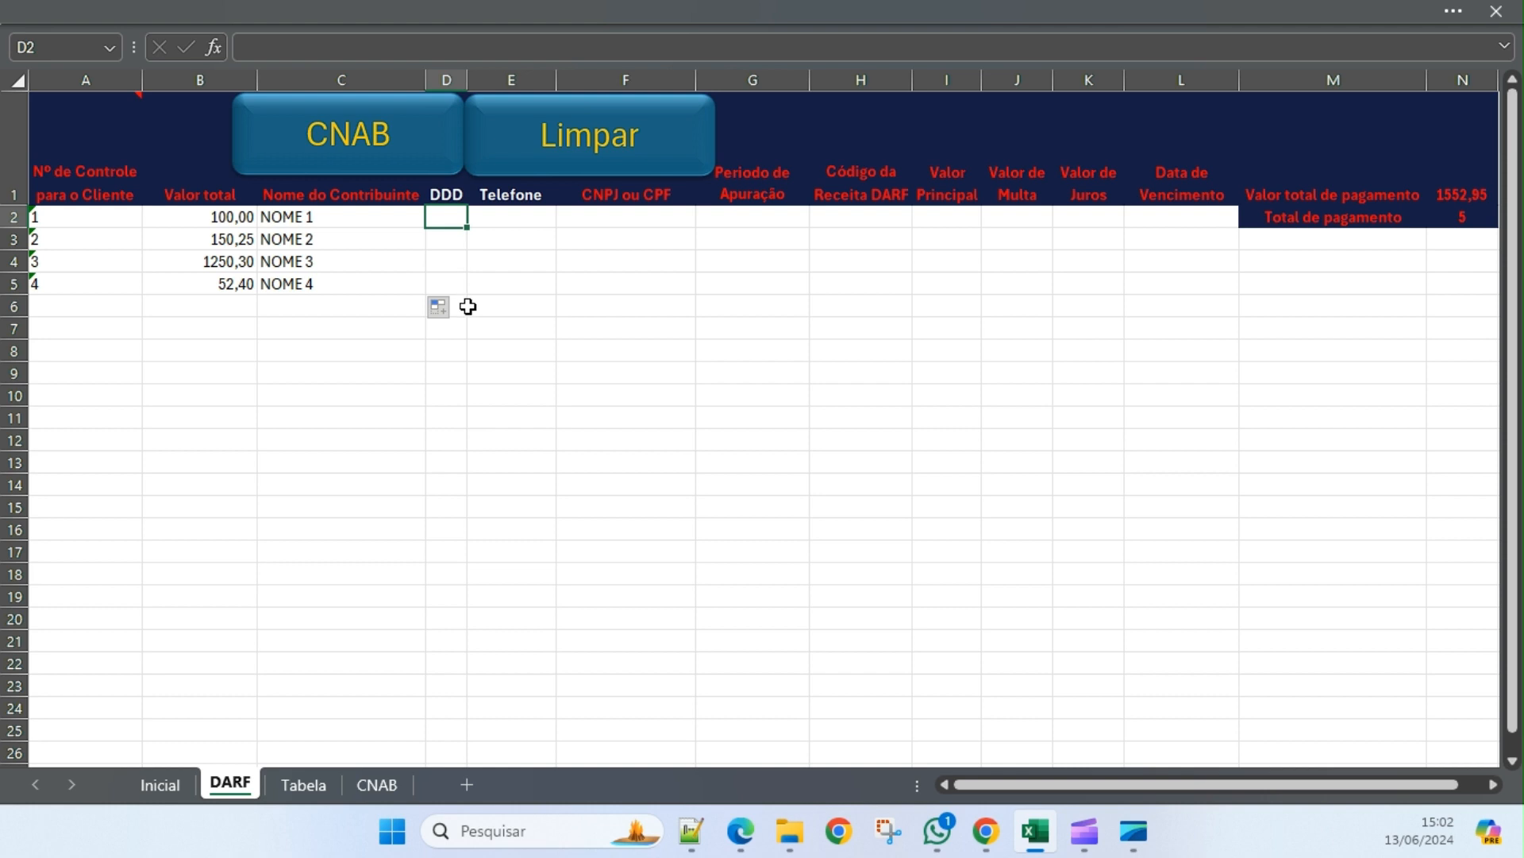
type("11")
key("Return")
key("Up")
key("Right")
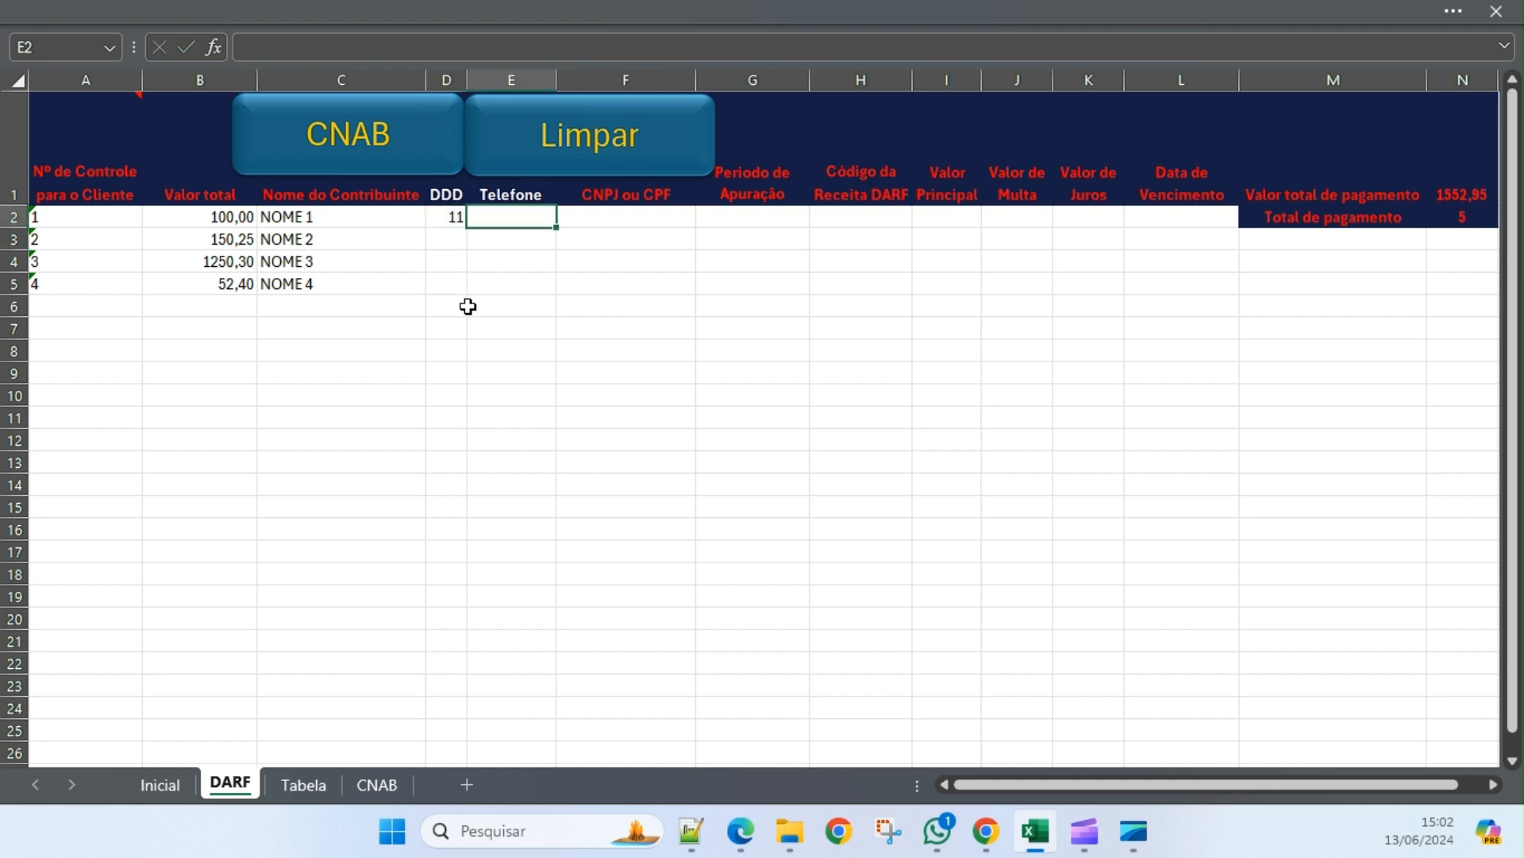
type("99999999")
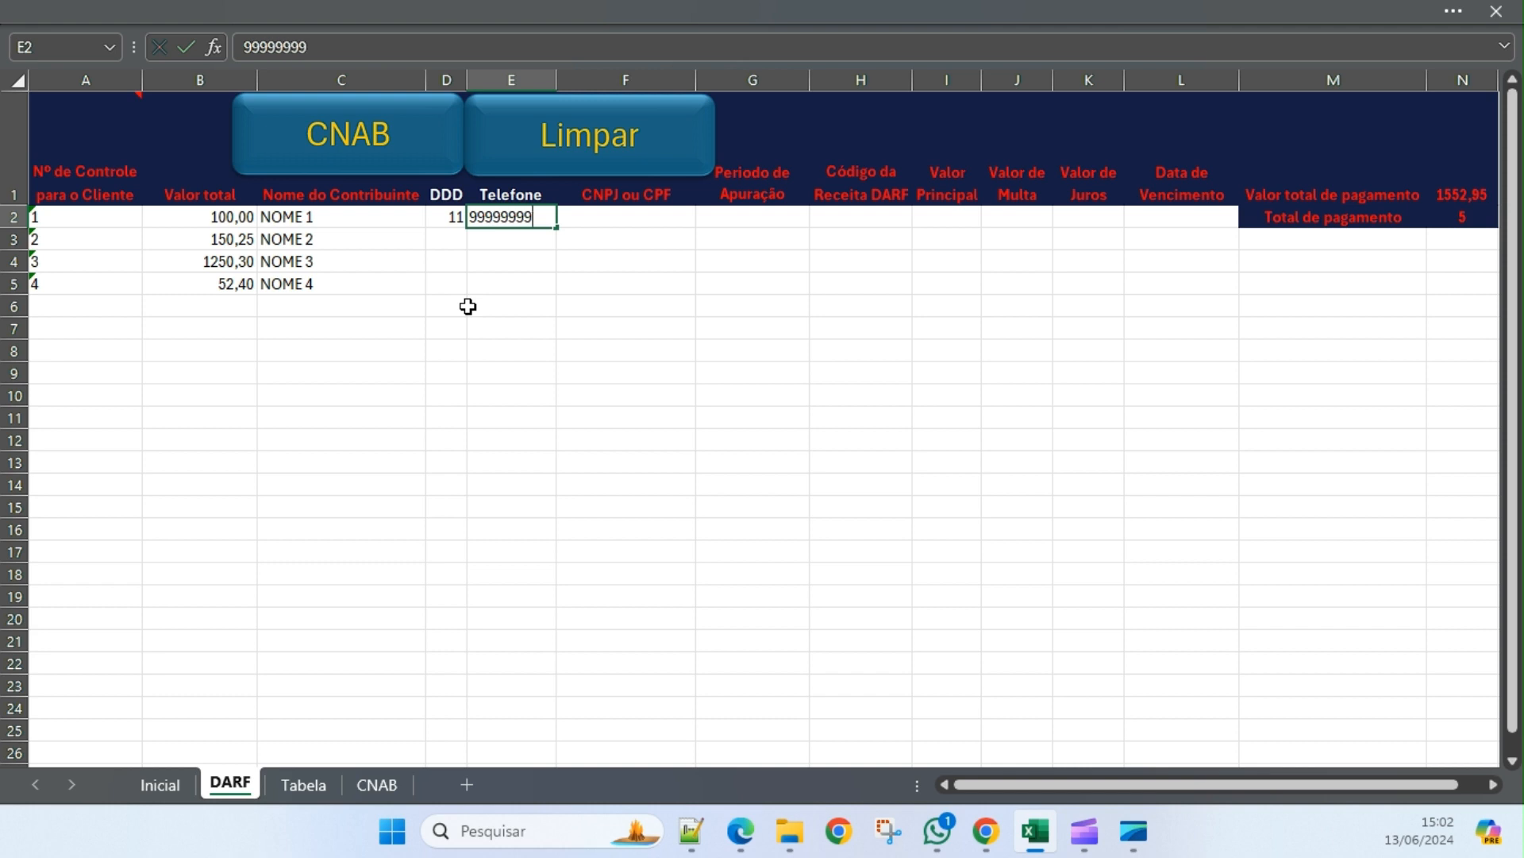
key("Return")
Copy the DDD and Telefone values from row 2 into rows 3 to 5.
left_click(457, 224)
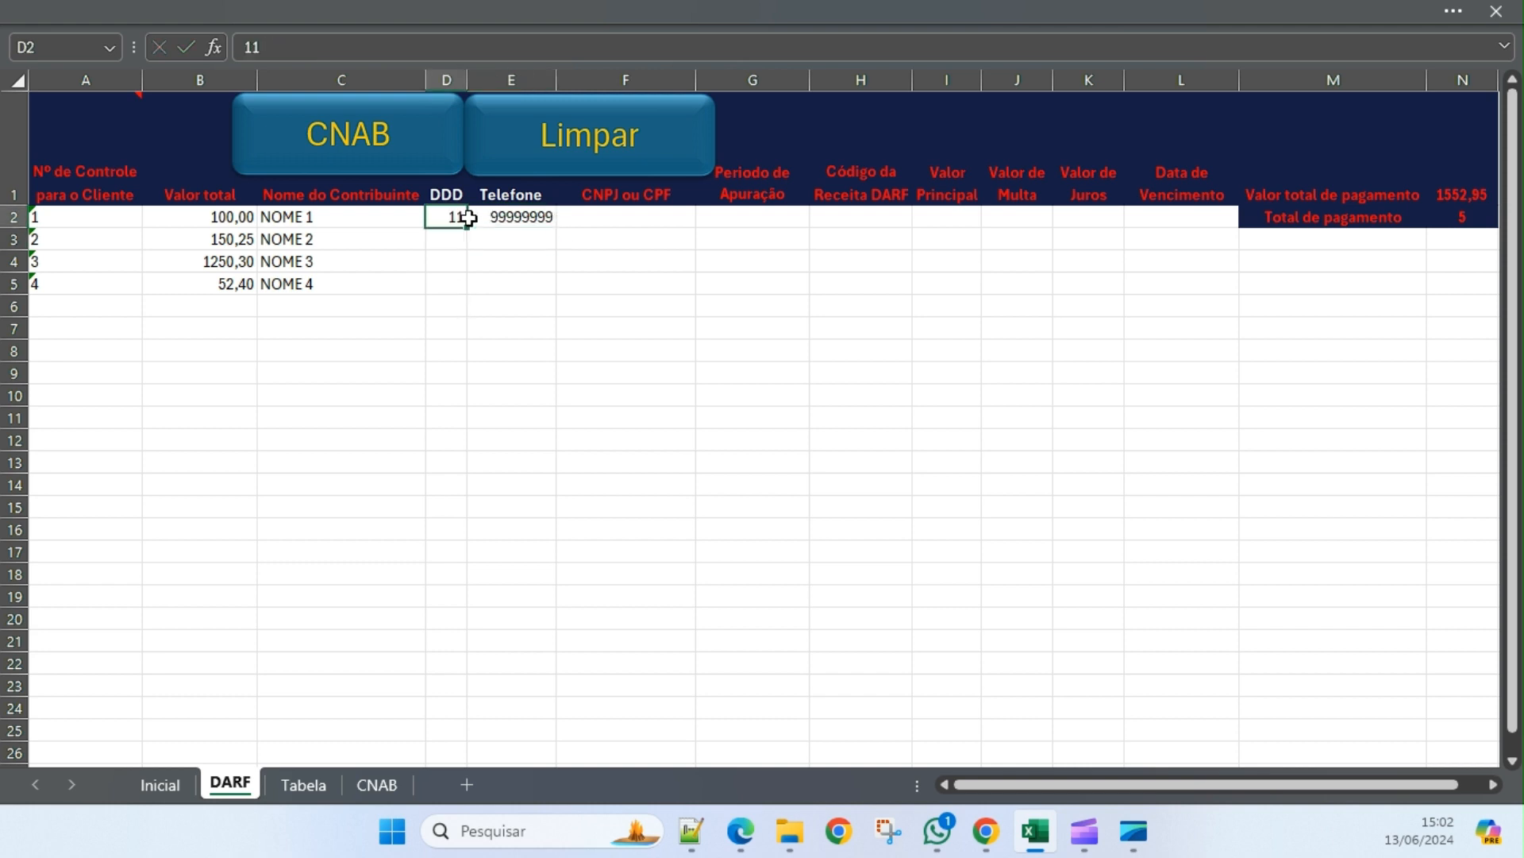
key("shift+Right")
key("ctrl+c")
left_click(457, 239)
key("ctrl+v")
left_click(448, 261)
key("ctrl+v")
left_click(447, 283)
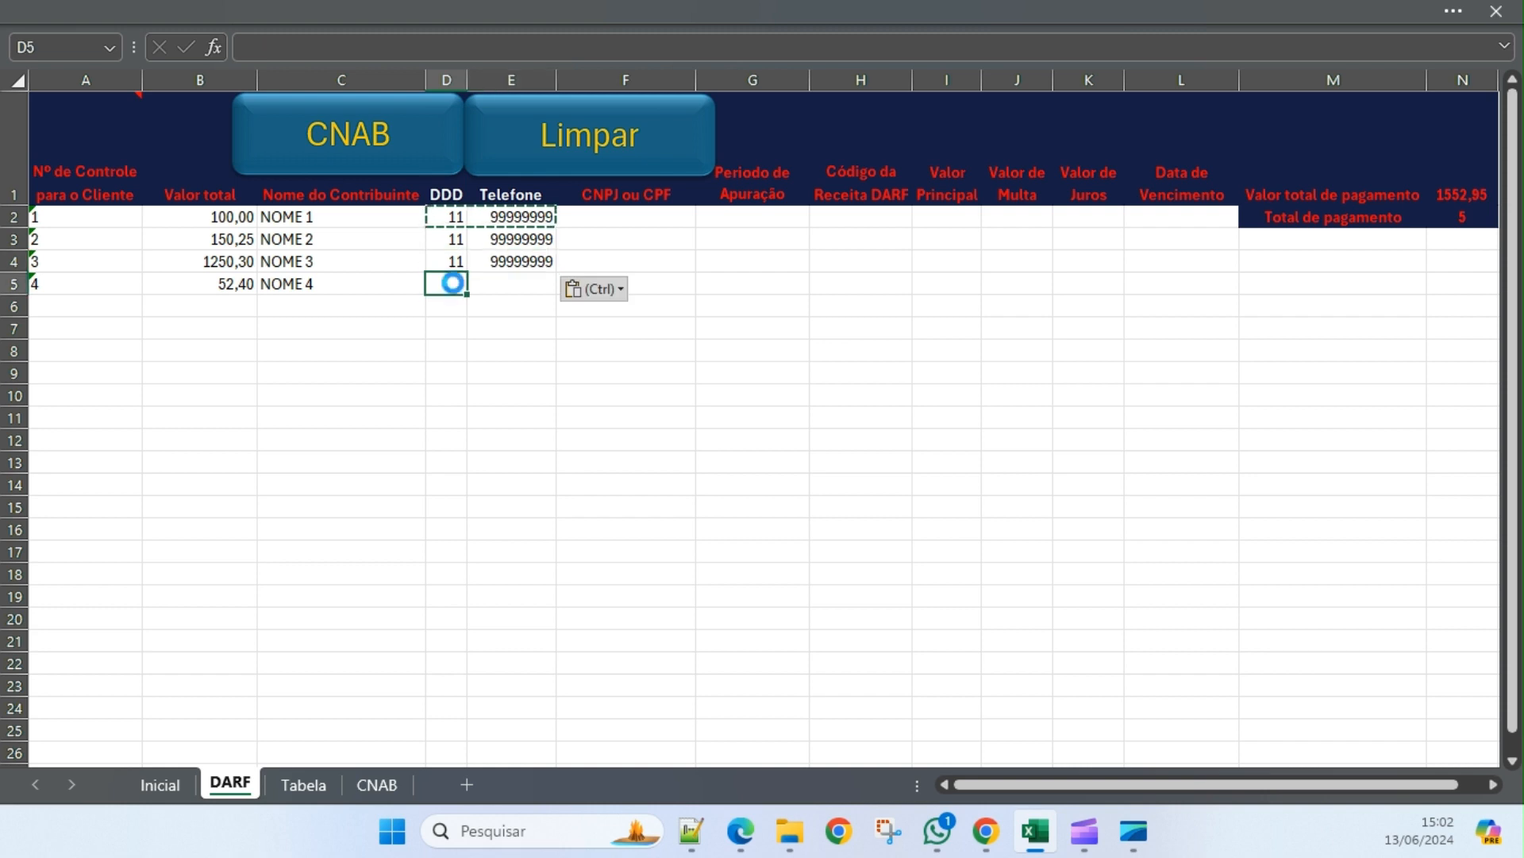
key("ctrl+v")
key("Escape")
Enter the first taxpayer's CPF number in F2 and the second taxpayer's CNPJ number in F3.
left_click(597, 219)
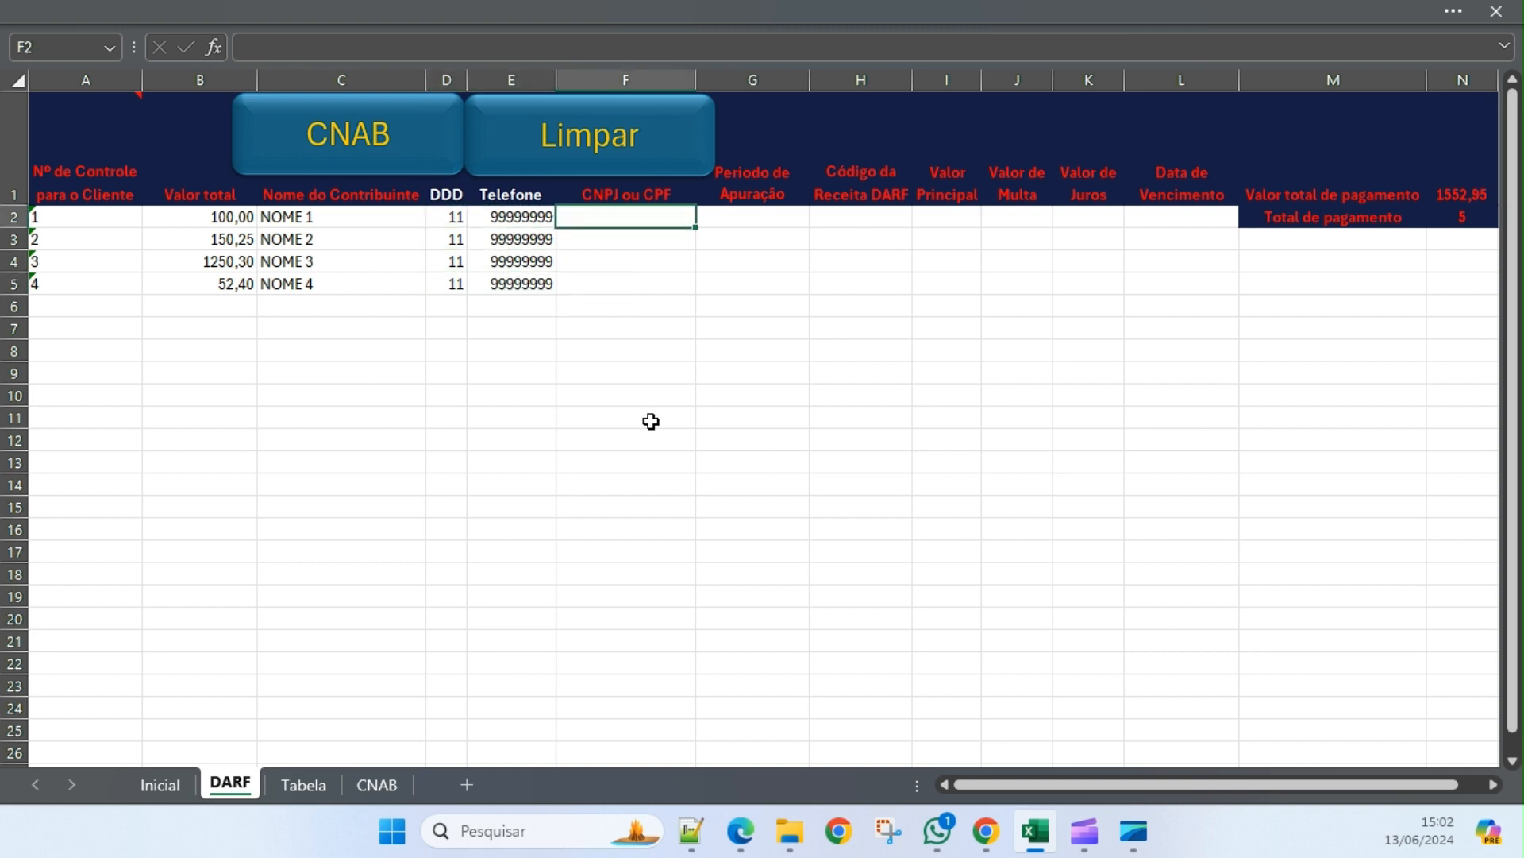
type("111.111.111-0")
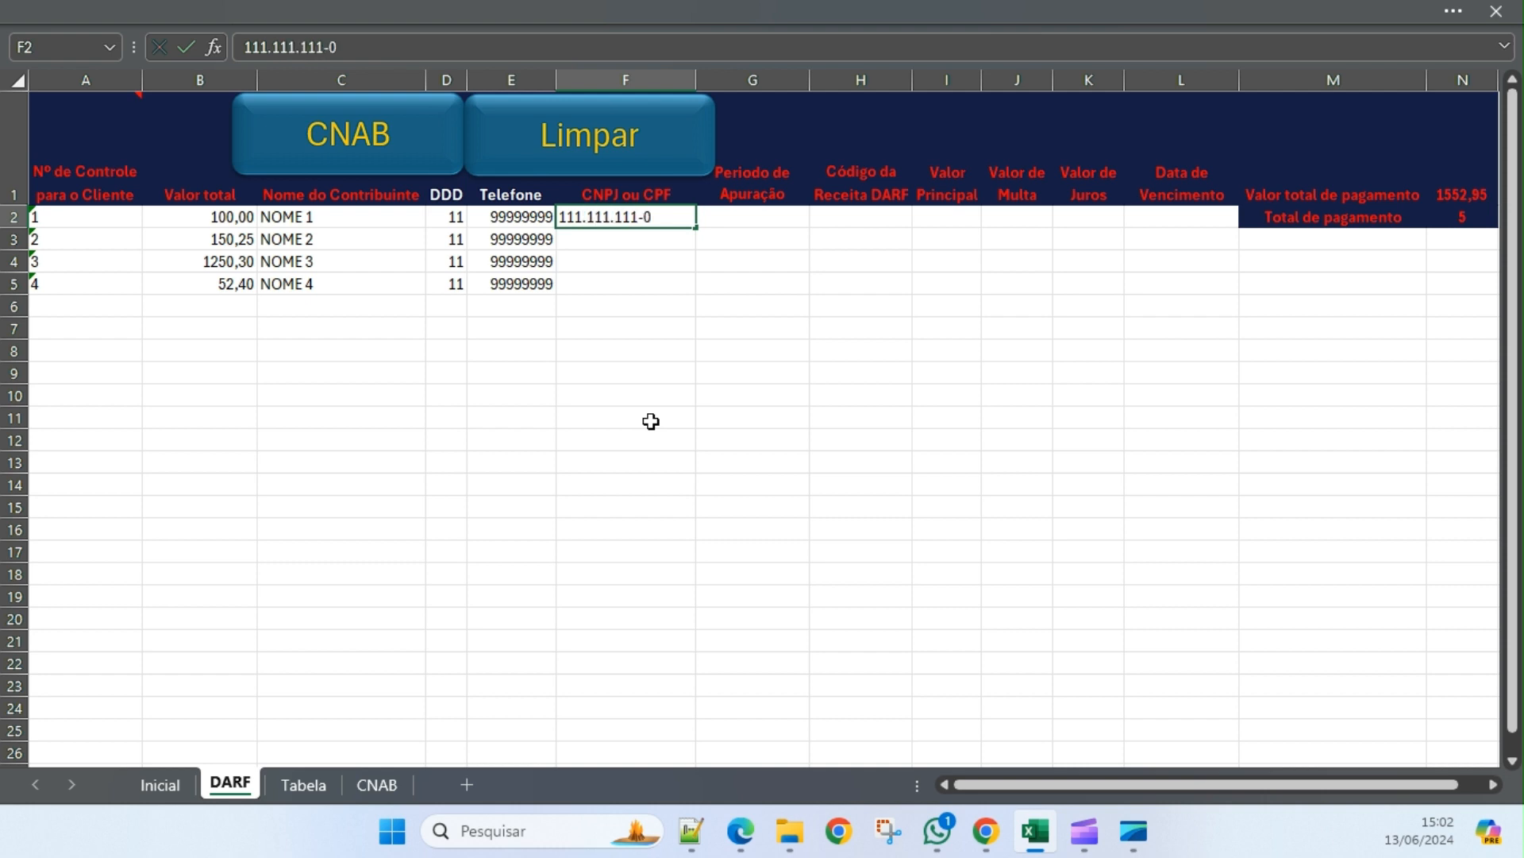
type("1")
key("Return")
type("11")
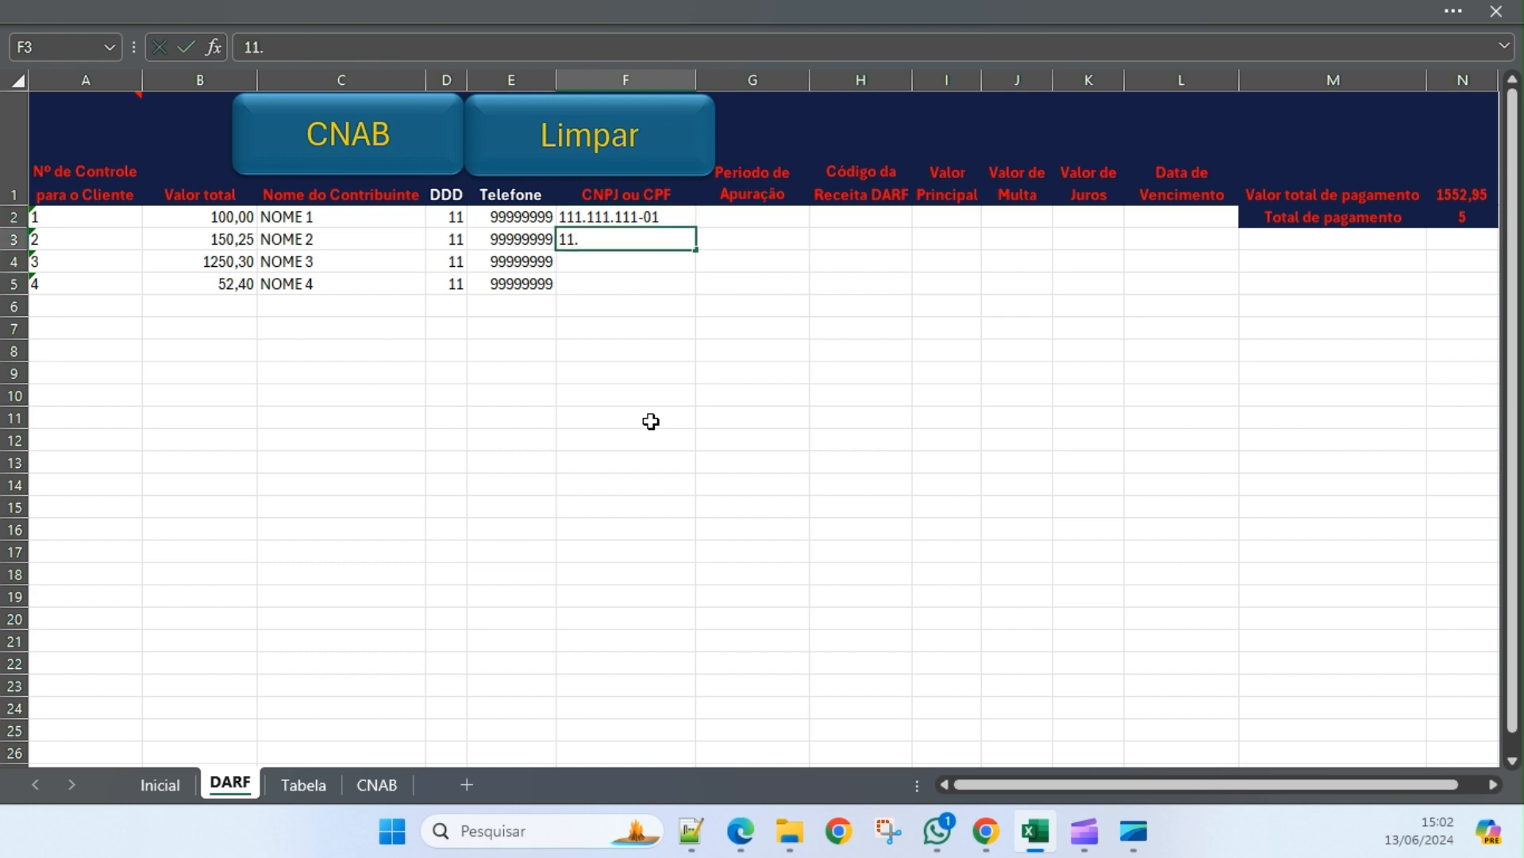
type(".111.111/002")
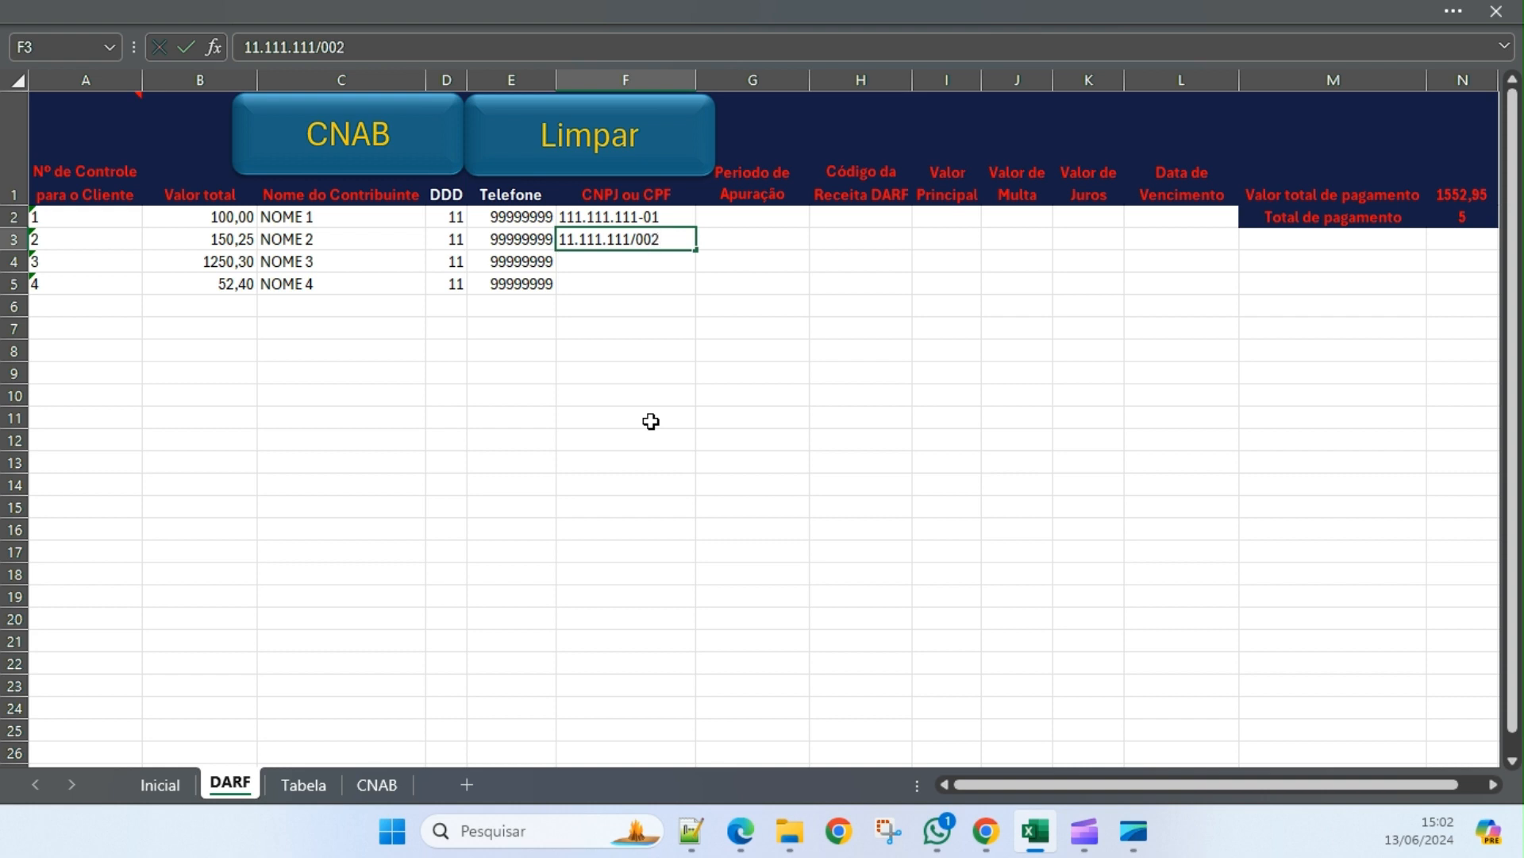
key("BackSpace")
type("02-03")
key("Return")
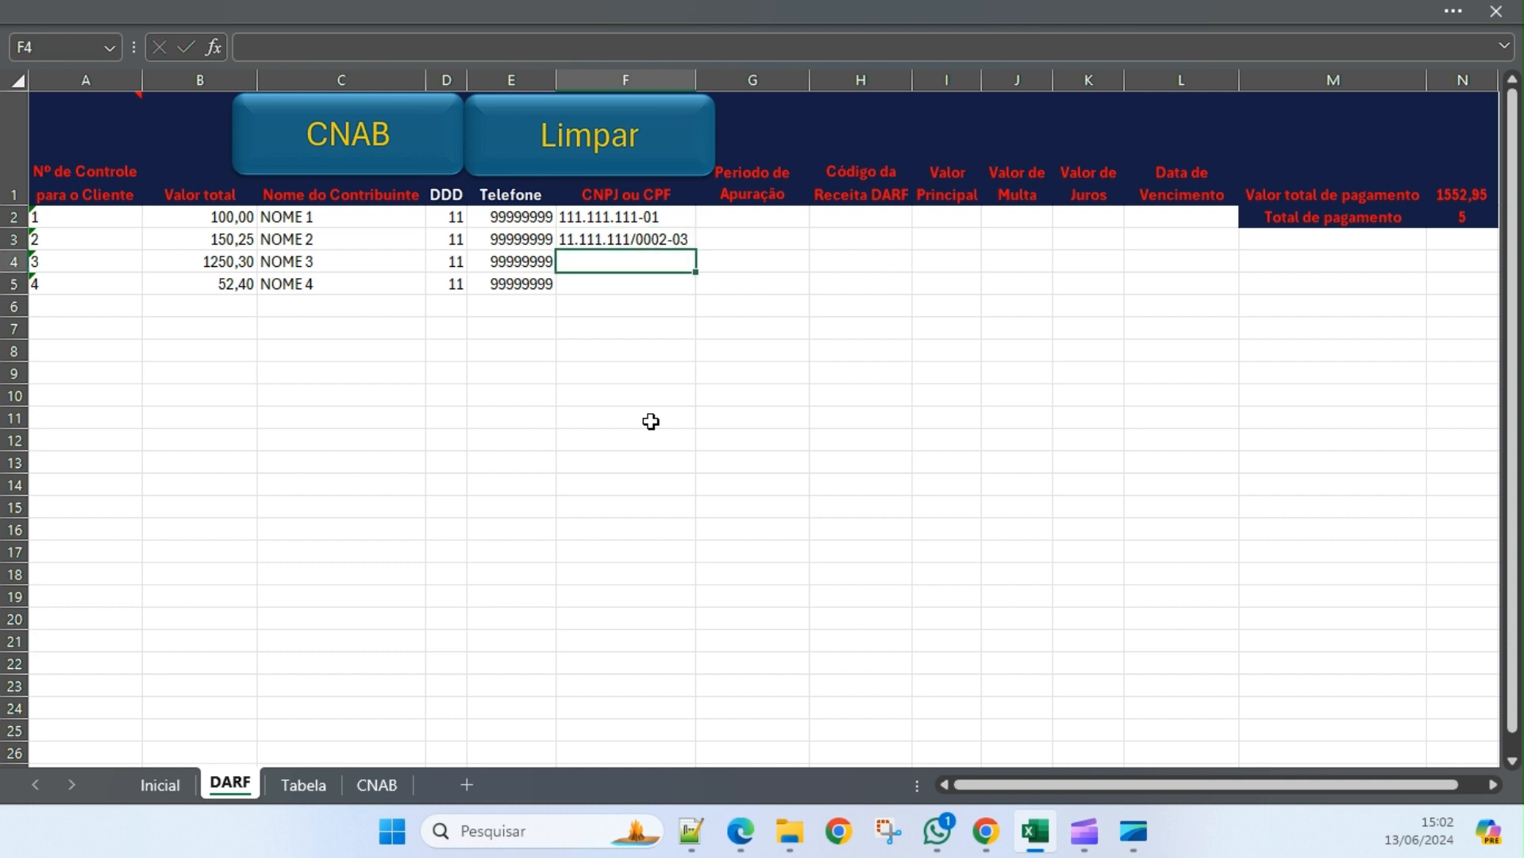
Enter the third taxpayer's CNPJ number in F4 and the fourth taxpayer's CPF number in F5.
type("22.222.222/001")
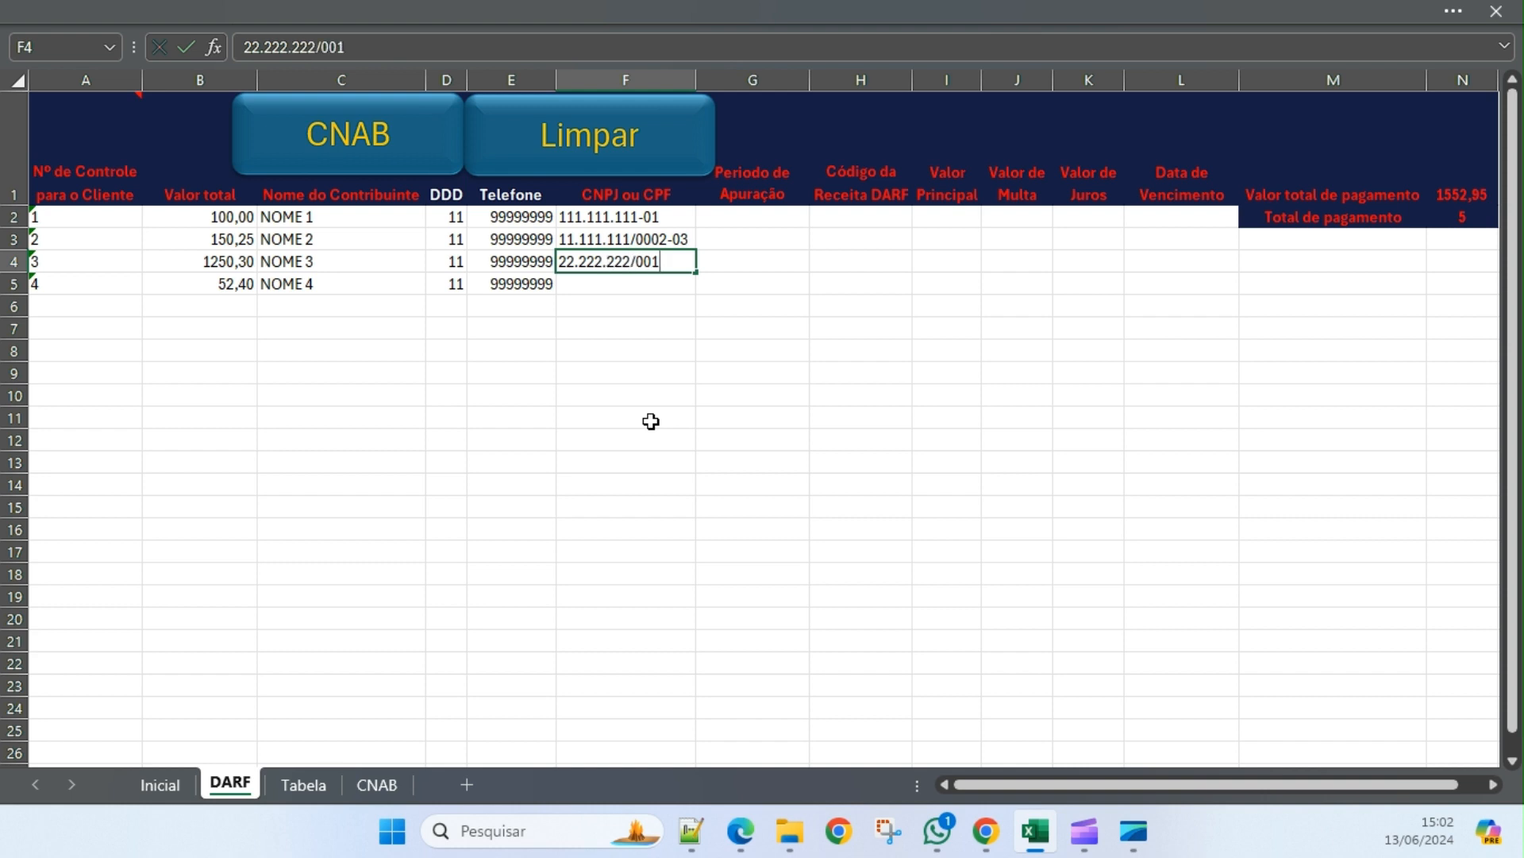
key("BackSpace")
type("01-03")
key("Return")
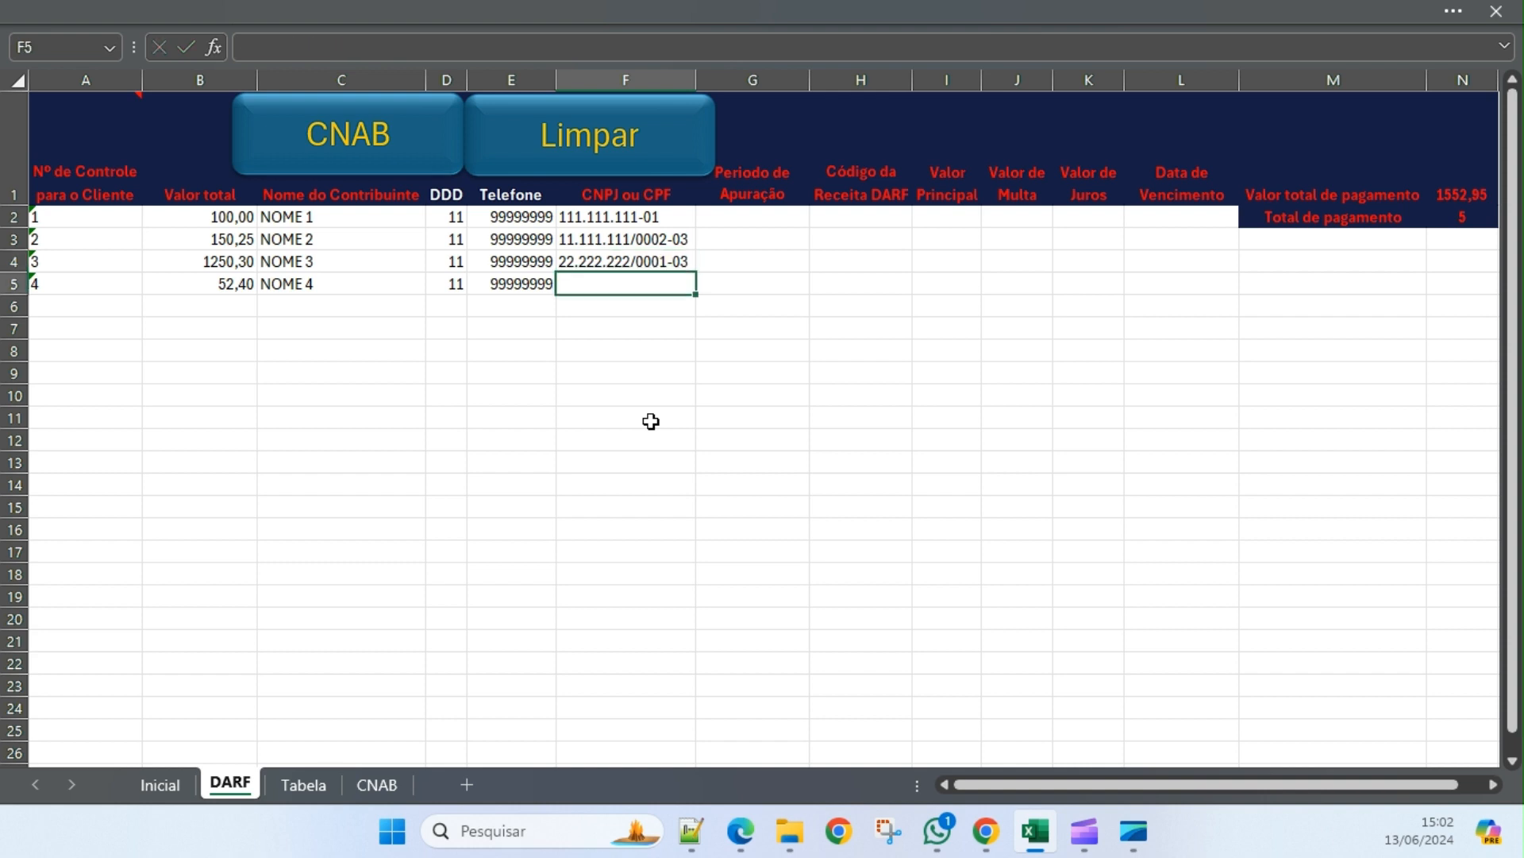
type("222.222.")
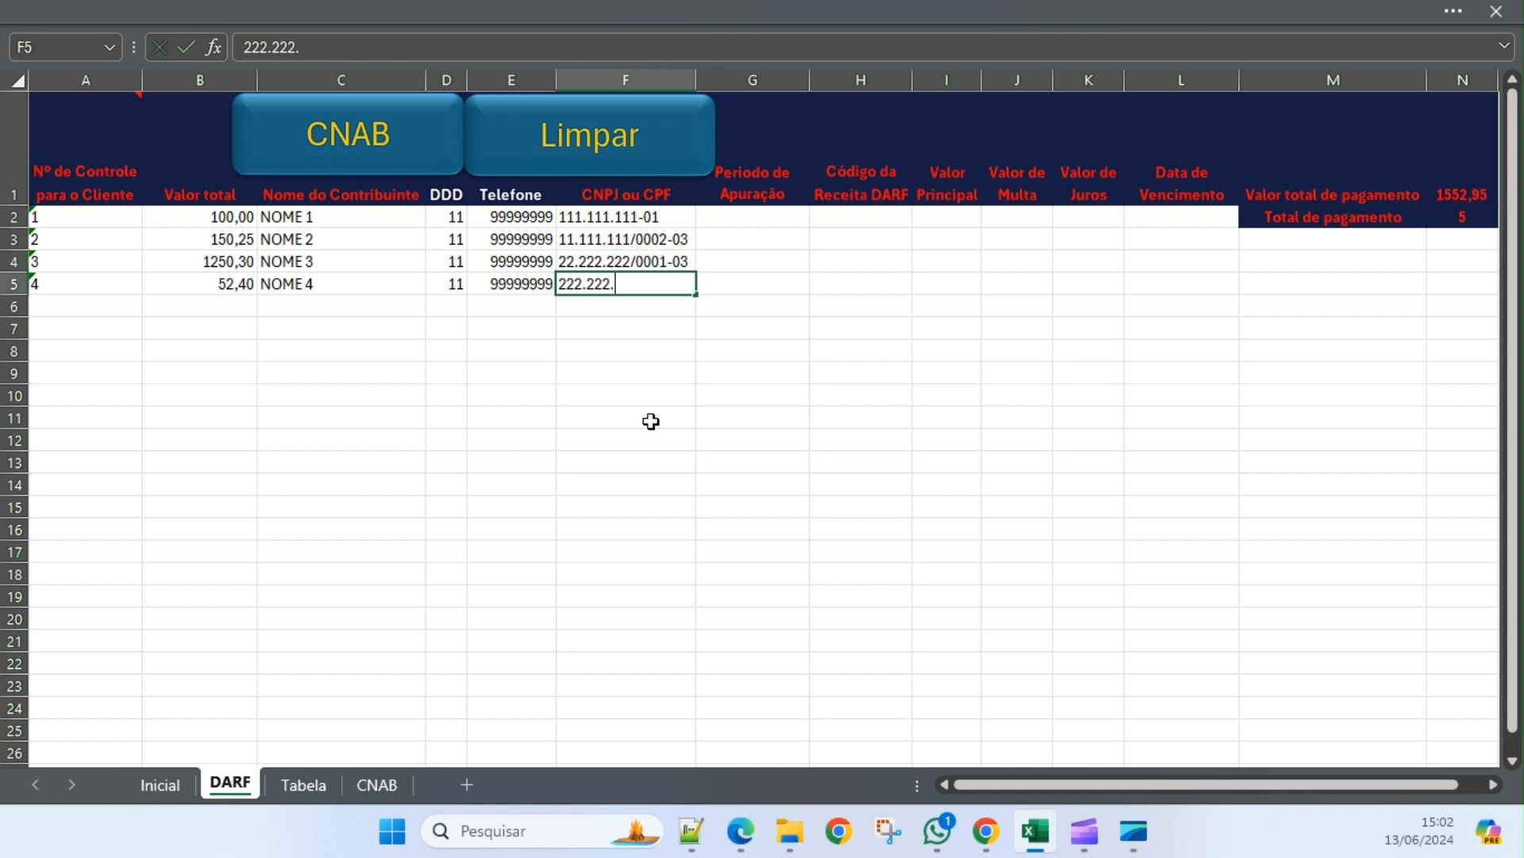
type("222-020")
key("Tab")
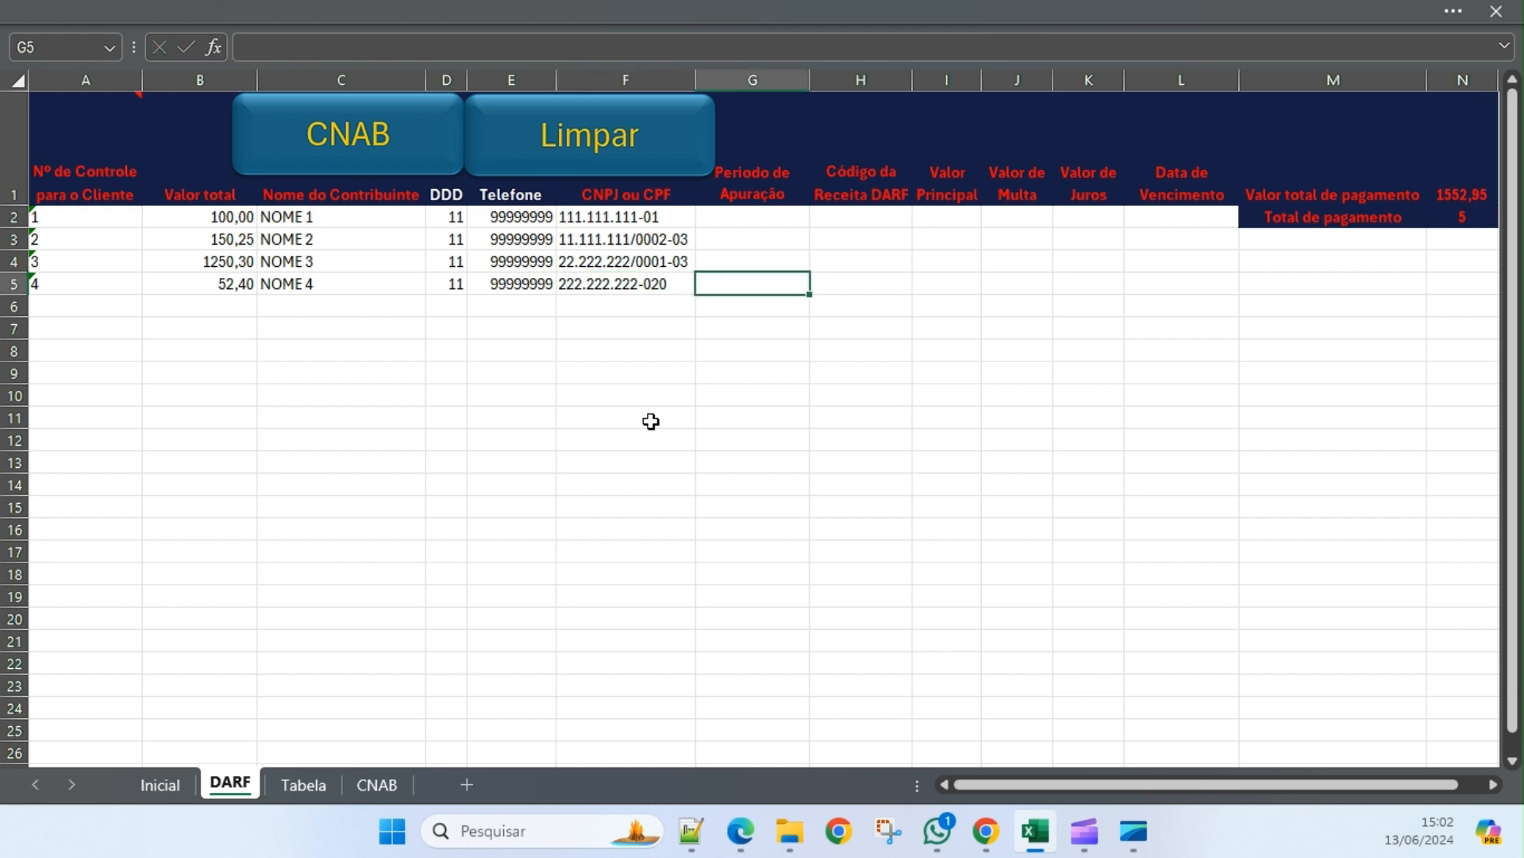
key("Left")
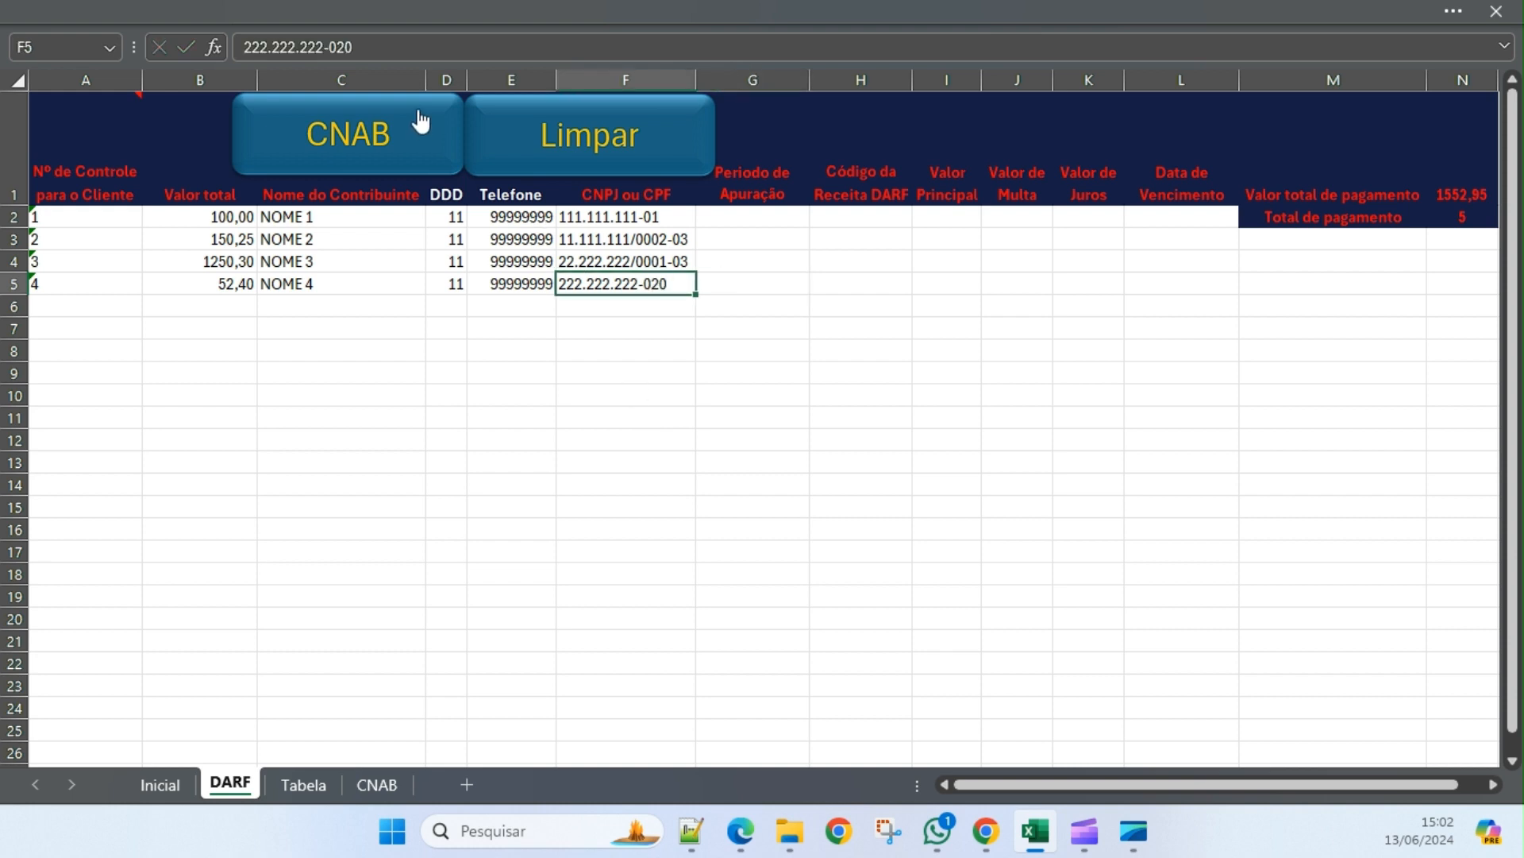
key("BackSpace")
Enter 01/06/2024 as the first payment's Período de Apuração in G2.
left_click(755, 204)
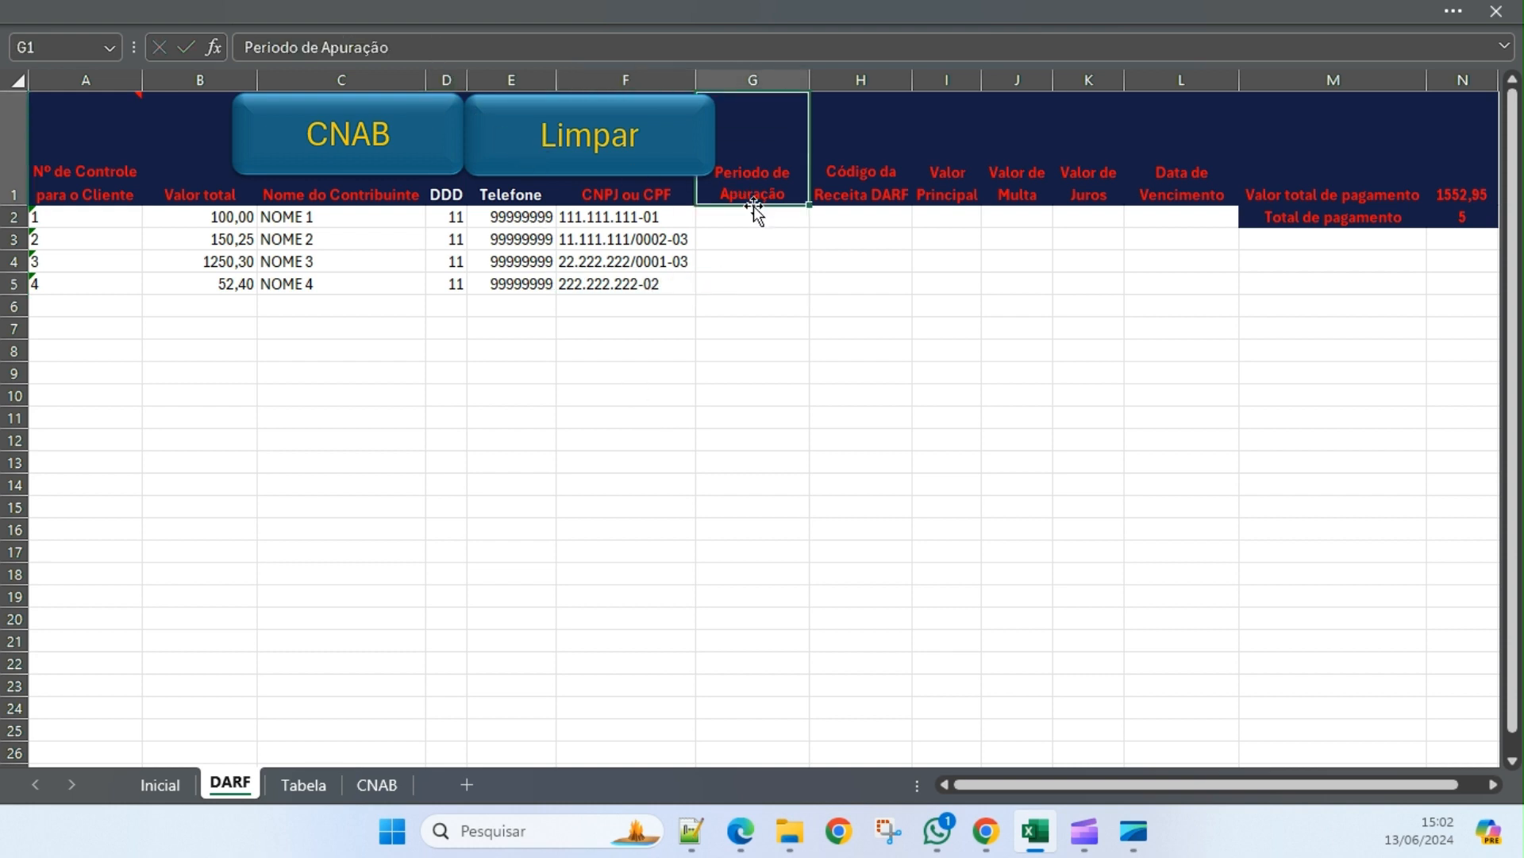
left_click(755, 216)
type("01/06")
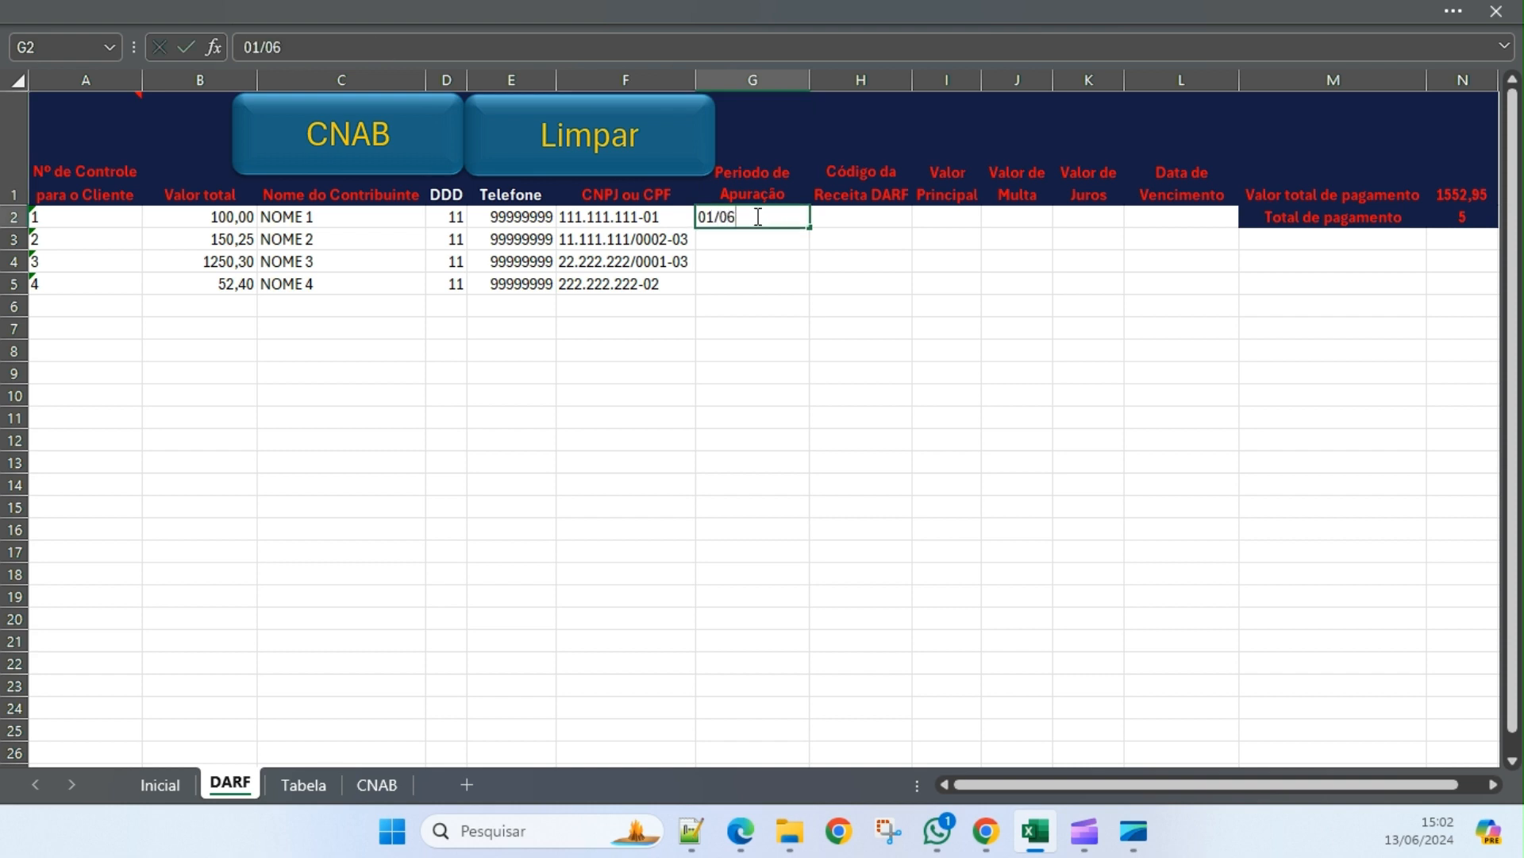
type("/+")
type("2024")
key("Return")
Copy the Período de Apuração date from G2 into G3:G5.
key("Up")
key("ctrl+c")
key("Down")
key("ctrl+v")
key("Down")
key("Down")
key("Down")
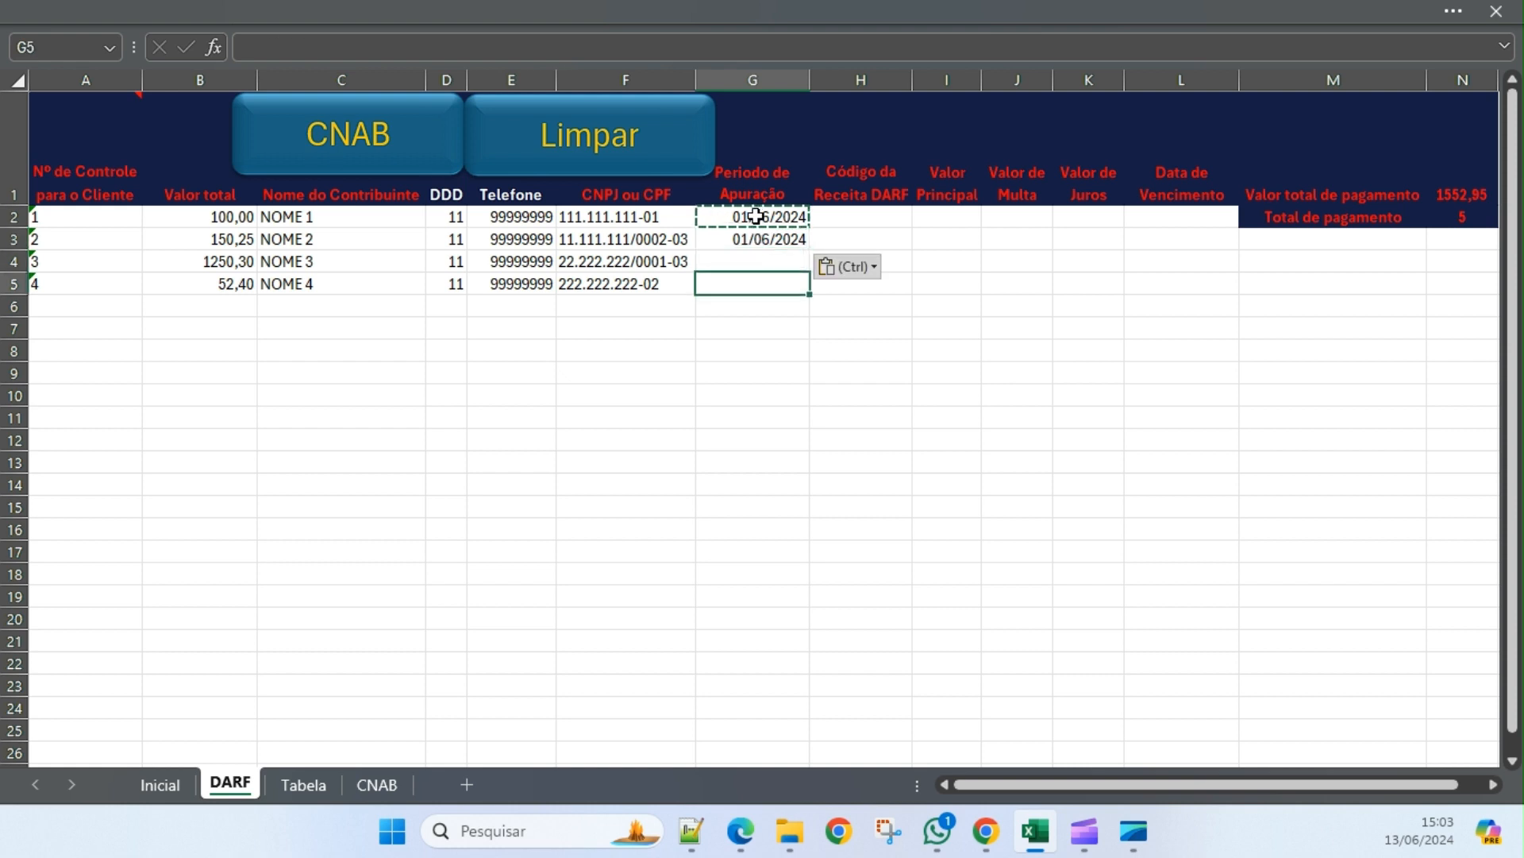
key("Up")
key("Up")
key("ctrl+v")
key("Down")
key("ctrl+v")
key("Right")
key("Up")
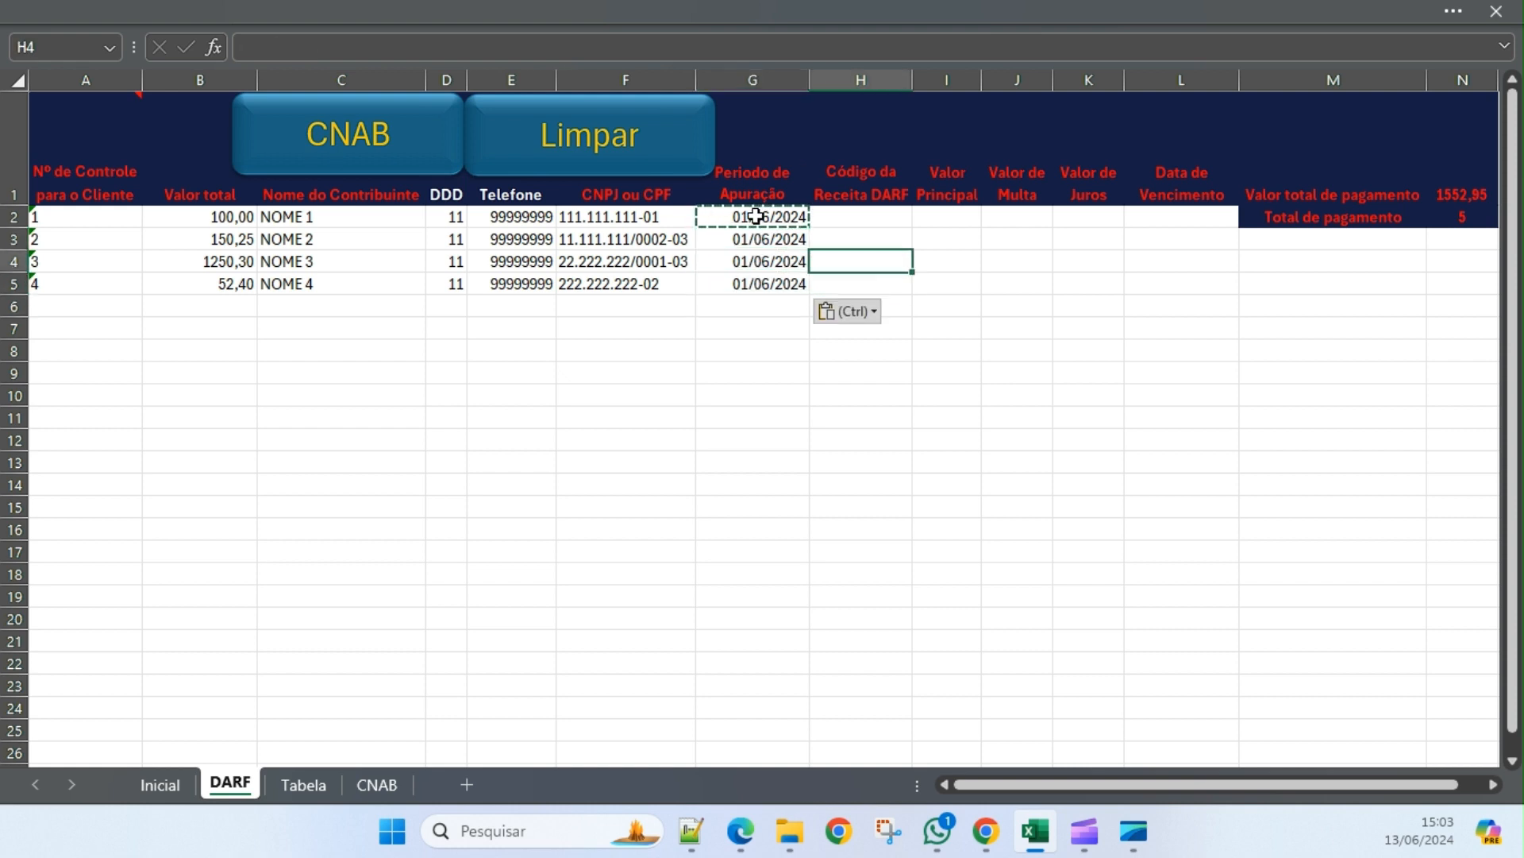
key("Escape")
Enter the Código da Receita DARF values 1111, 2222, 3333 and 4444 in H2:H5.
key("Up")
key("Up")
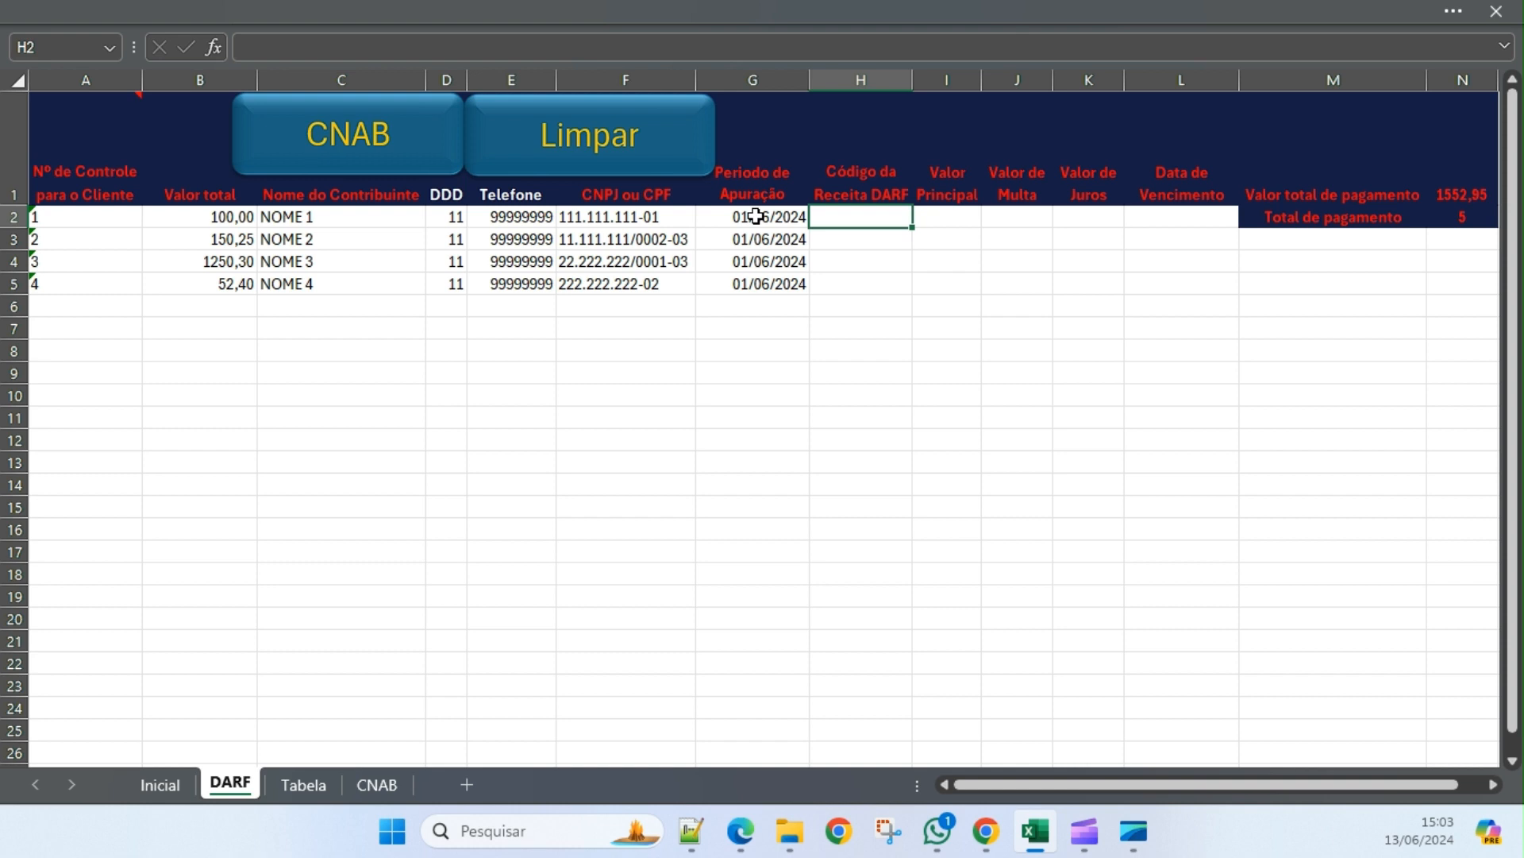
type("1111")
key("Return")
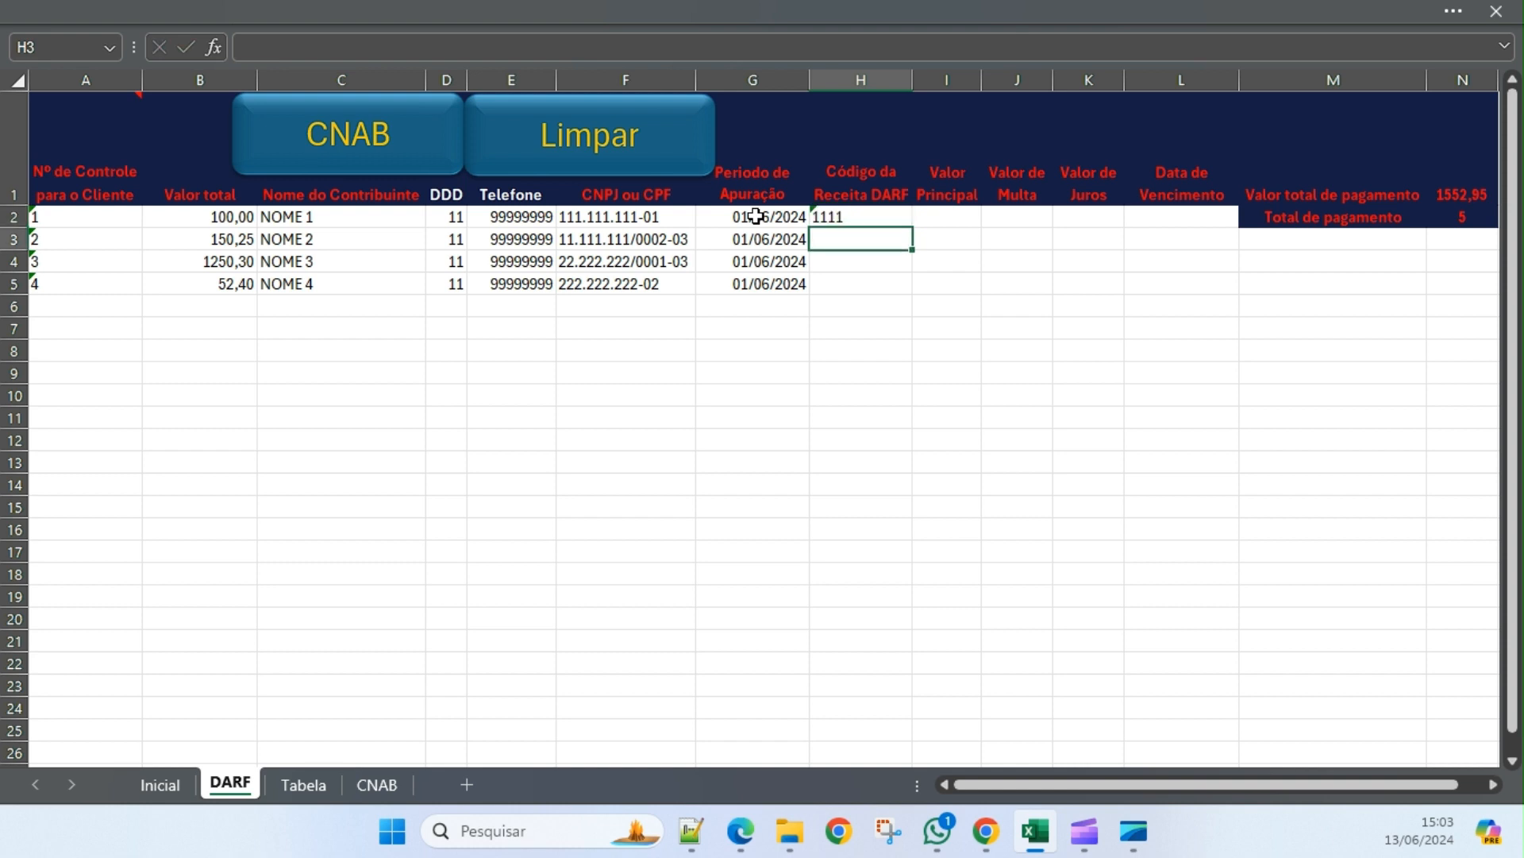
type("2222")
key("Return")
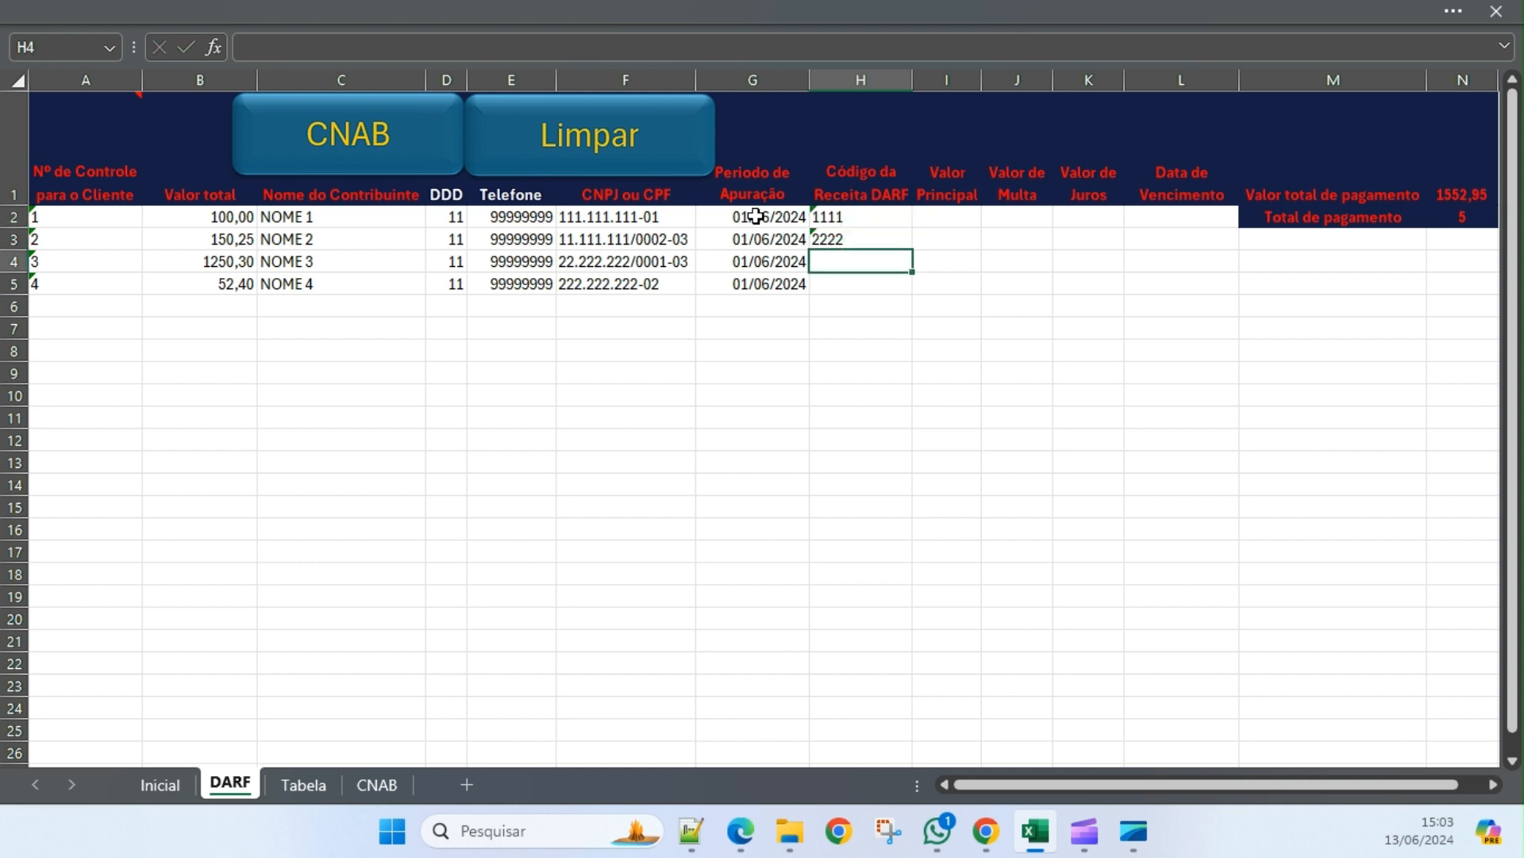
type("3333")
key("Return")
type("44")
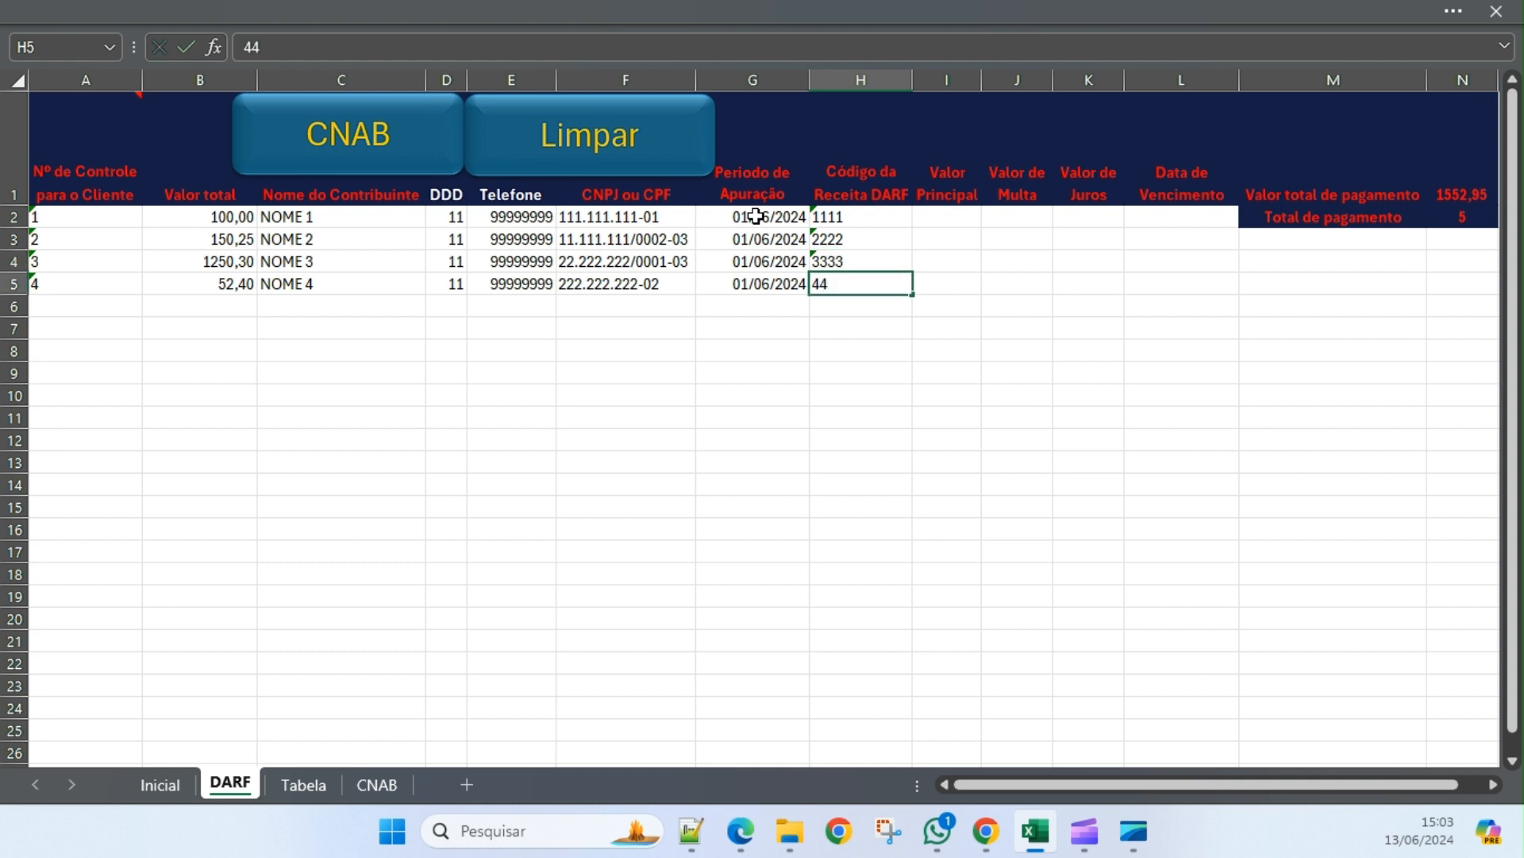
type("44")
key("Return")
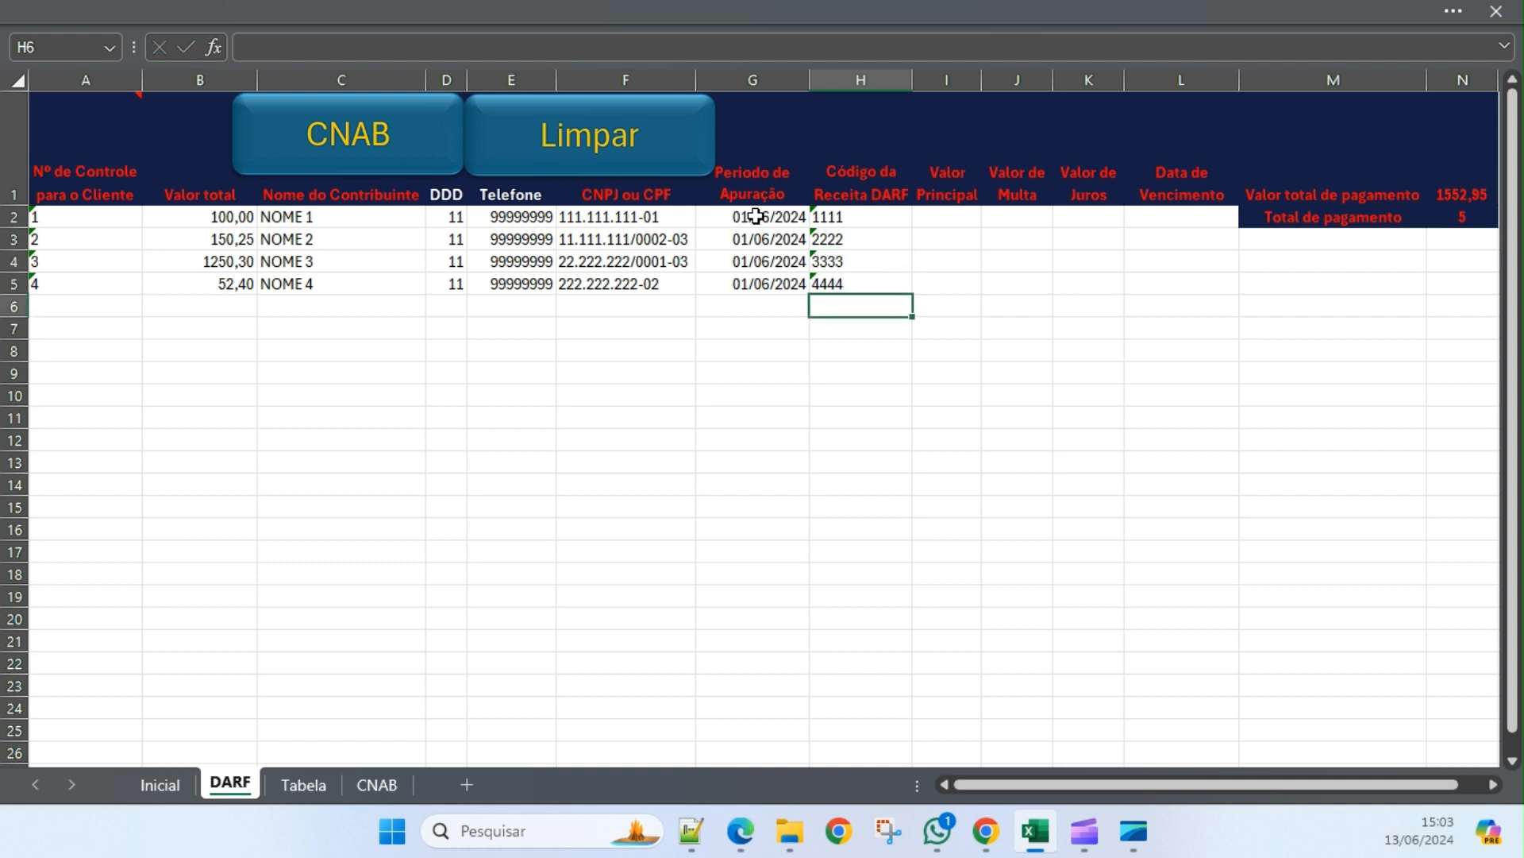
Copy the Valor total amounts from B2:B5 into the Valor Principal cells I2:I5.
key("Up")
key("Up")
key("Up")
key("Up")
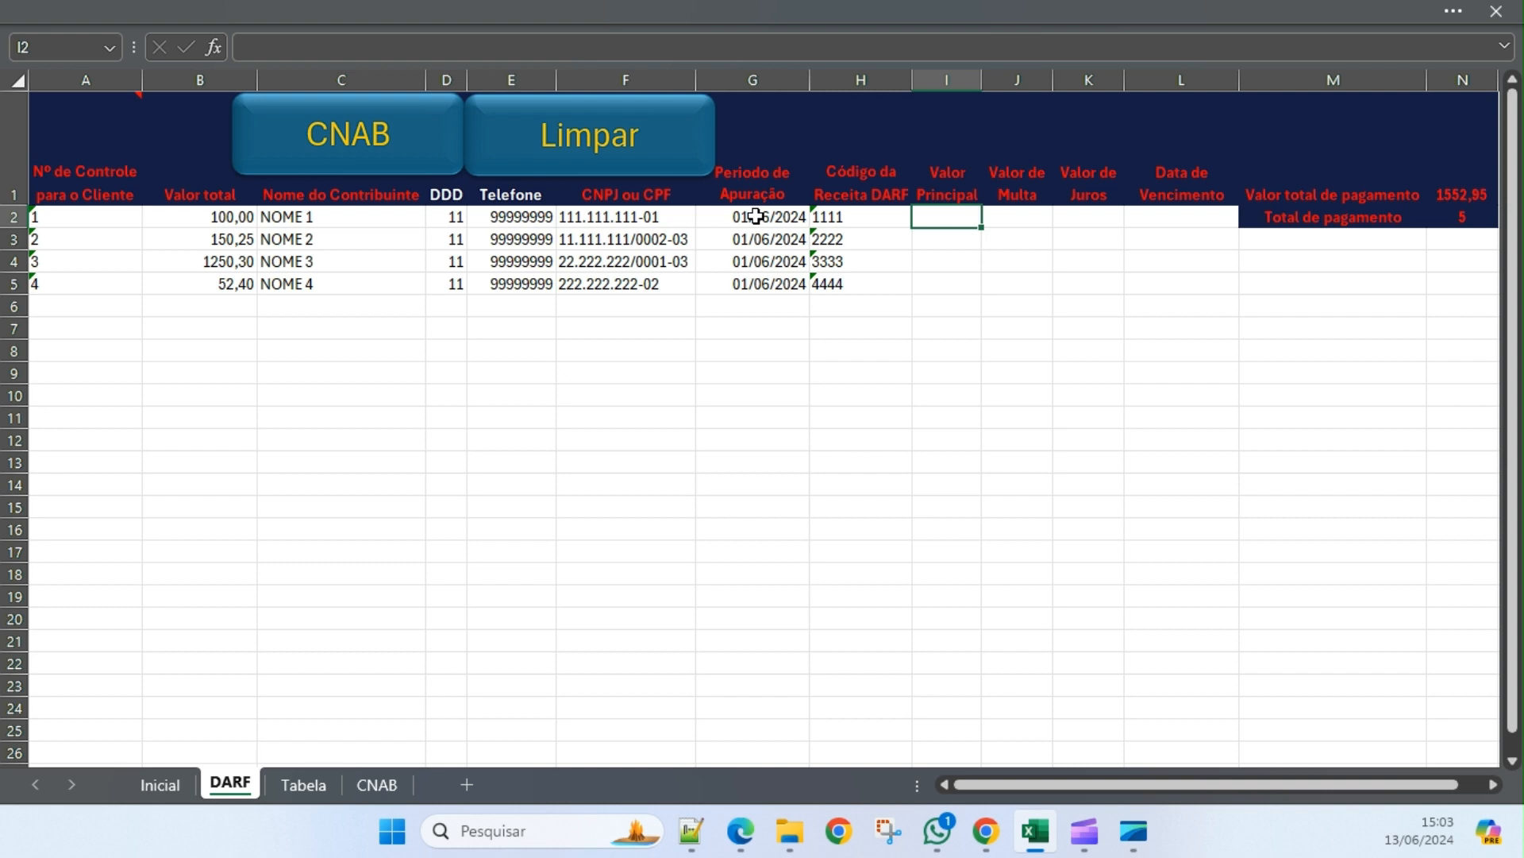
key("Left")
key("Left")
key("Left")
key("Left")
key("Left")
key("Left")
key("Left")
key("shift+Down")
key("shift+Down")
key("shift+Down")
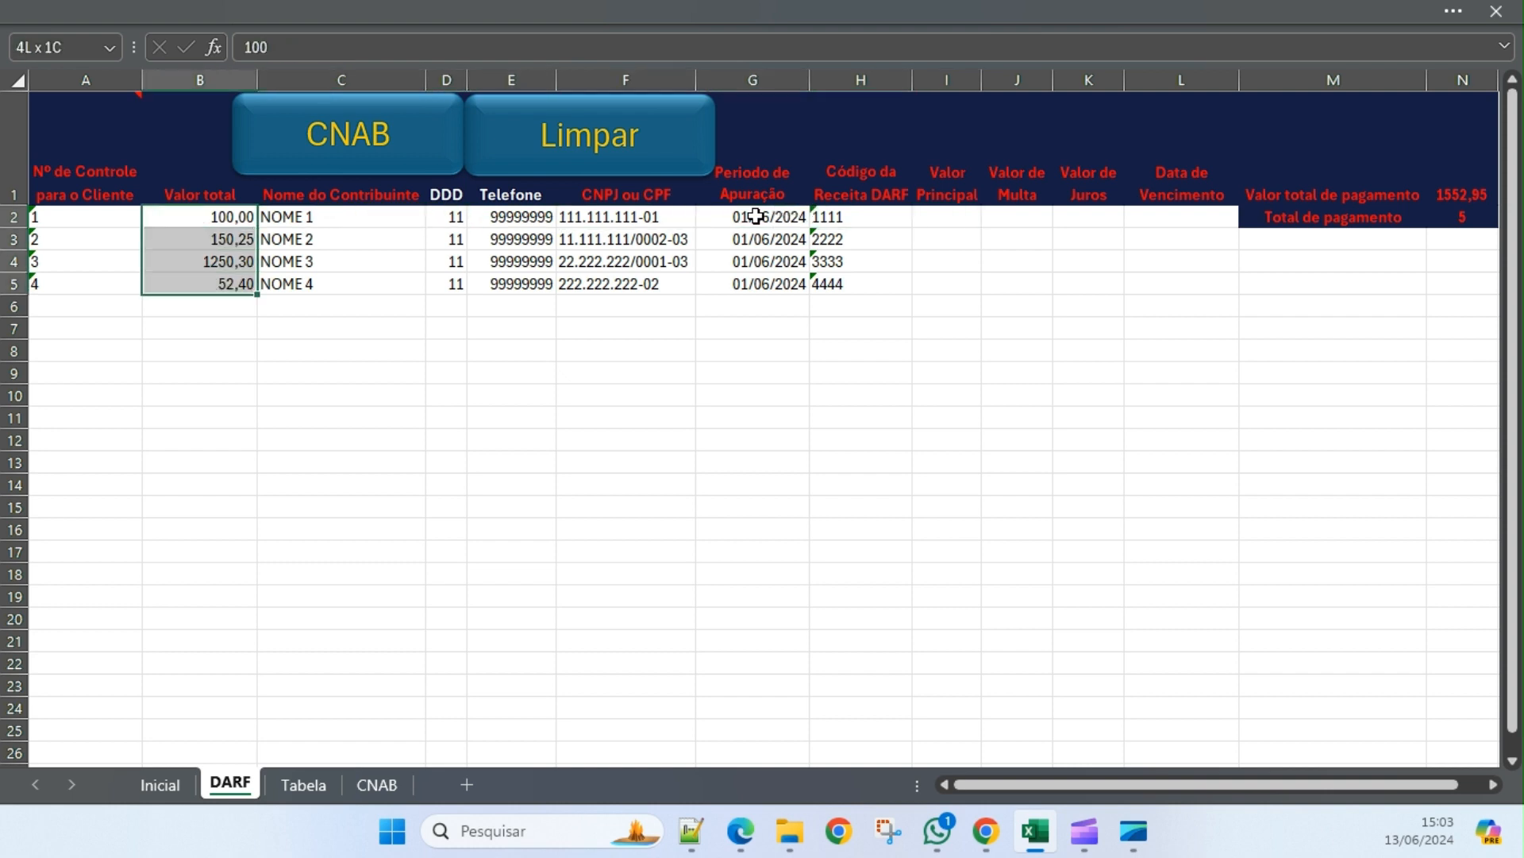
key("ctrl+c")
key("Right")
key("Right")
key("Right")
key("Right")
key("Right")
key("Right")
key("Right")
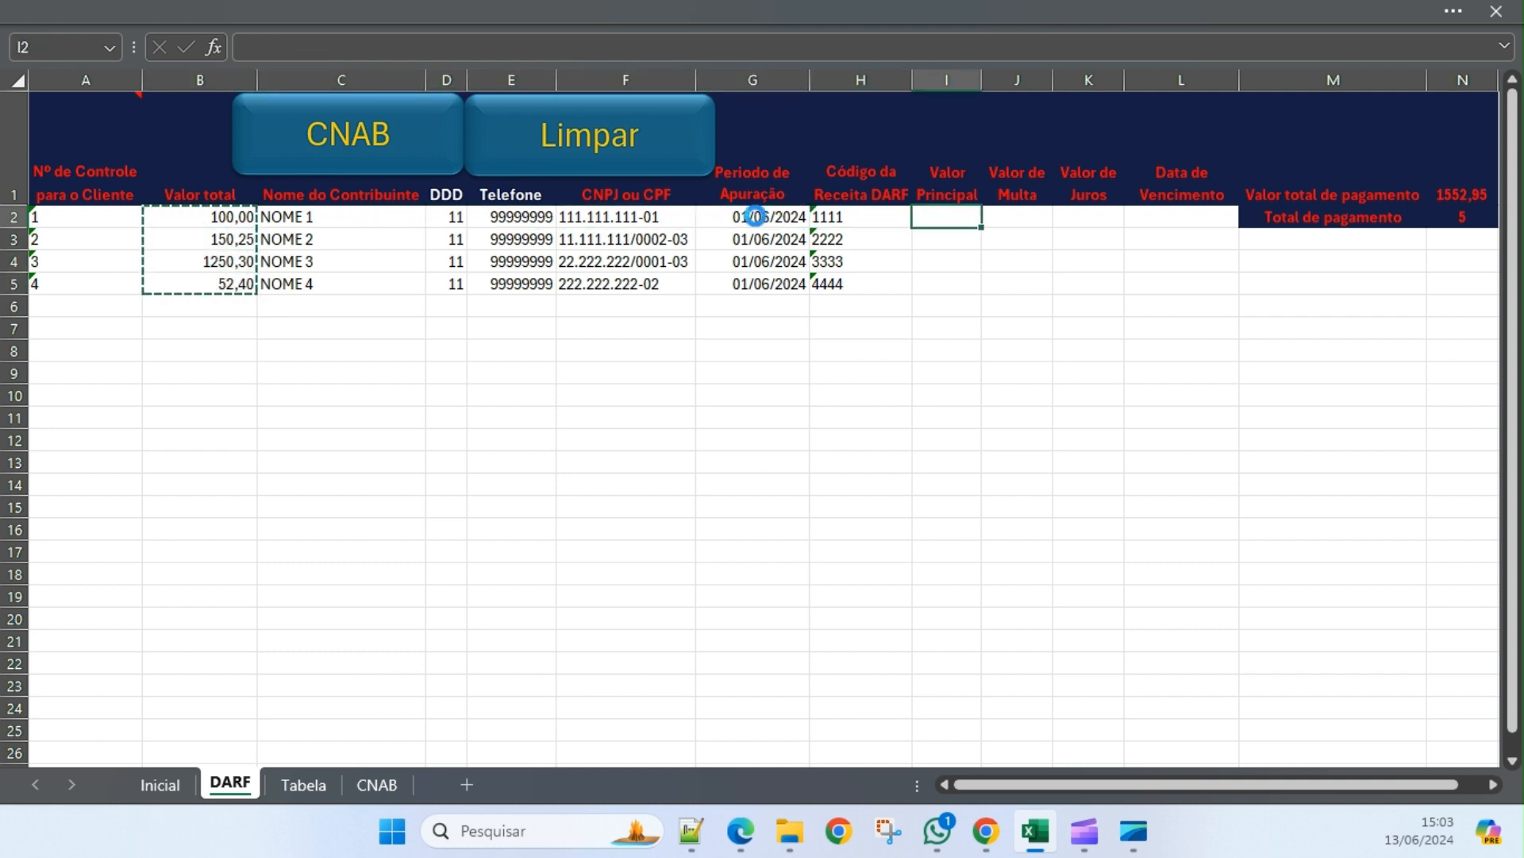
key("ctrl+v")
Enter 0 as the Valor de Multa for all four payments in J2:J5.
key("Right")
type("0")
key("Return")
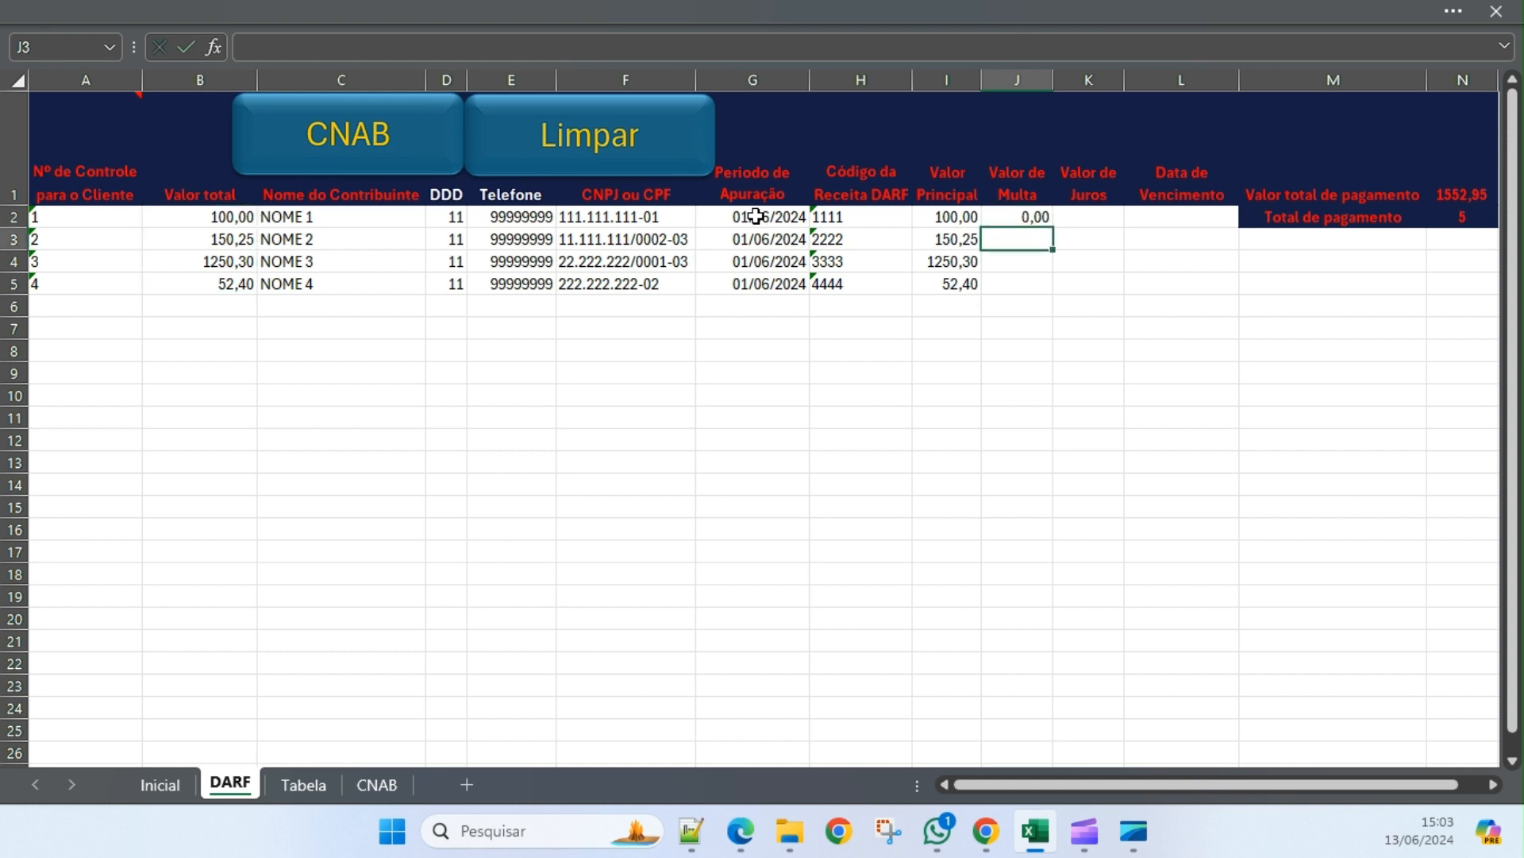
type("0")
key("Return")
type("0")
key("Return")
type("0")
key("Return")
Enter 0 as the Valor de Juros for all four payments in K2:K5.
key("Up")
key("Up")
key("Up")
key("Up")
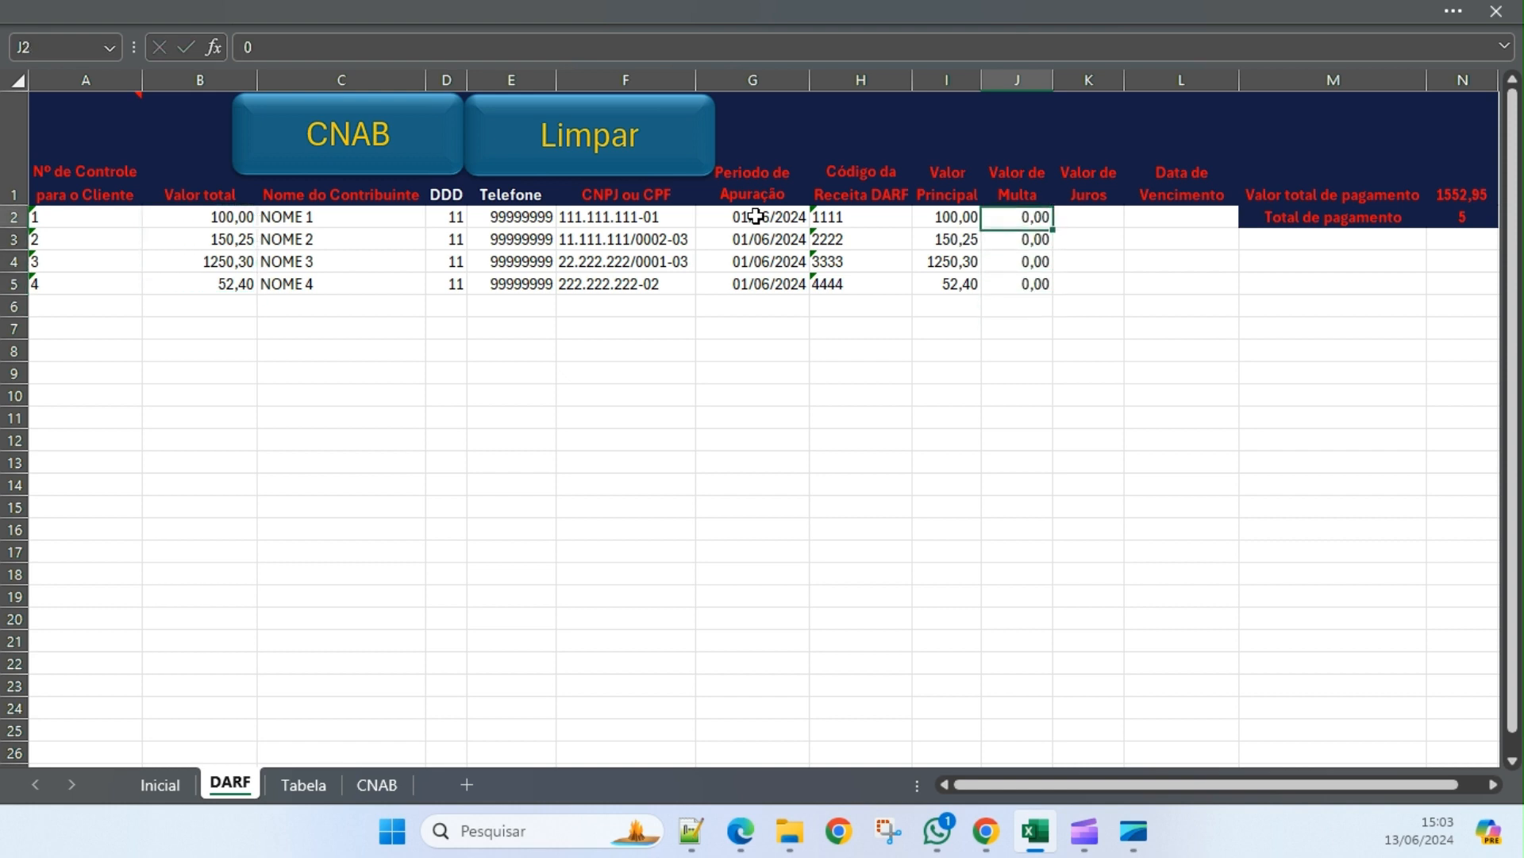
key("Right")
type("0")
key("Return")
type("0")
key("Return")
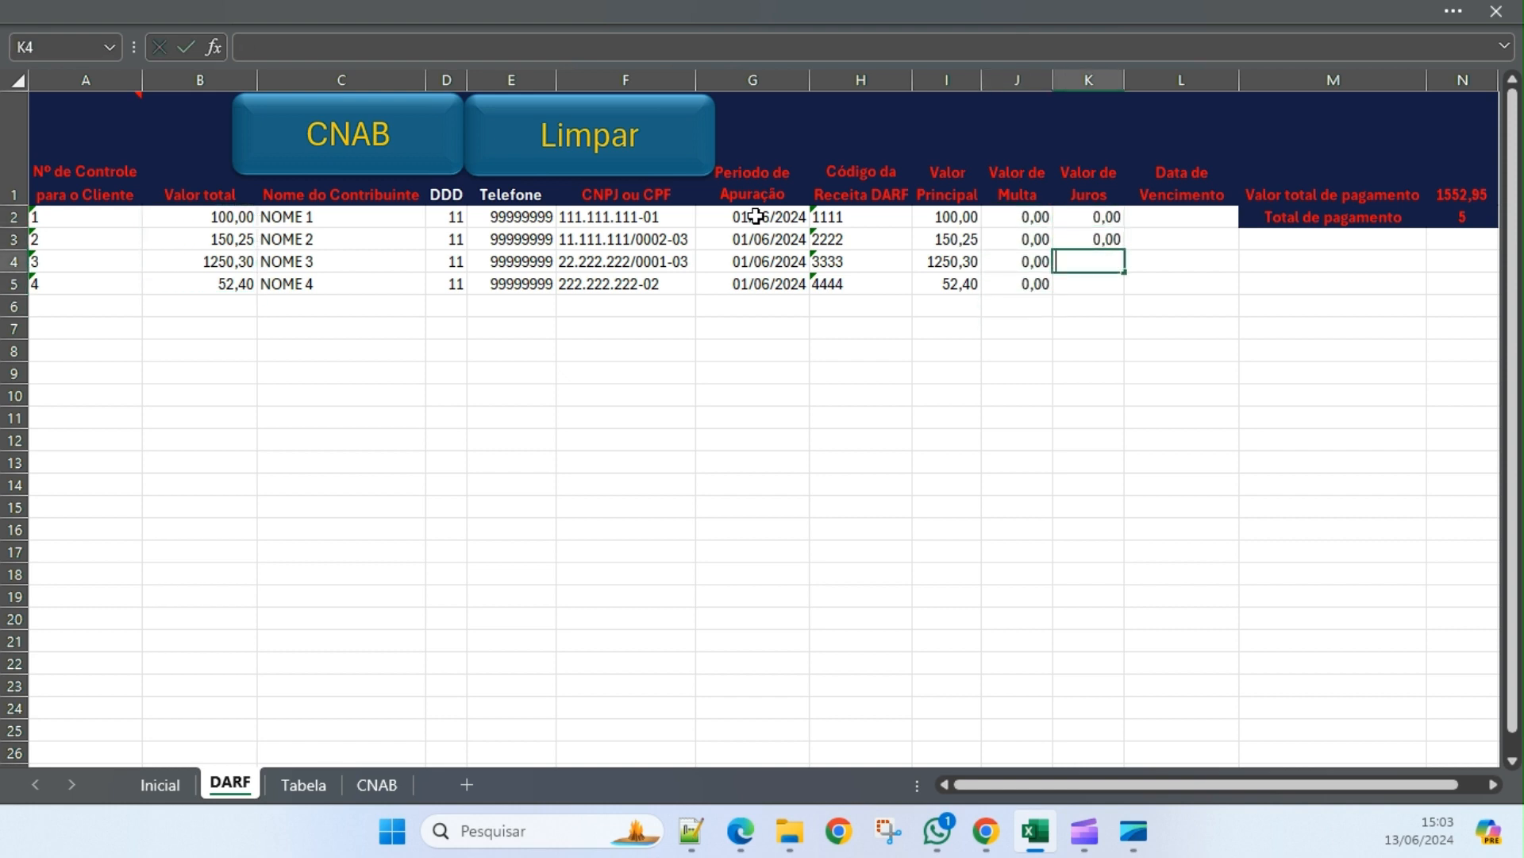
type("0")
key("Return")
type("0")
key("Return")
Enter 16/06/2024 as the first payment's Data de Vencimento in L2.
key("Up")
key("Up")
key("Up")
key("Up")
key("Right")
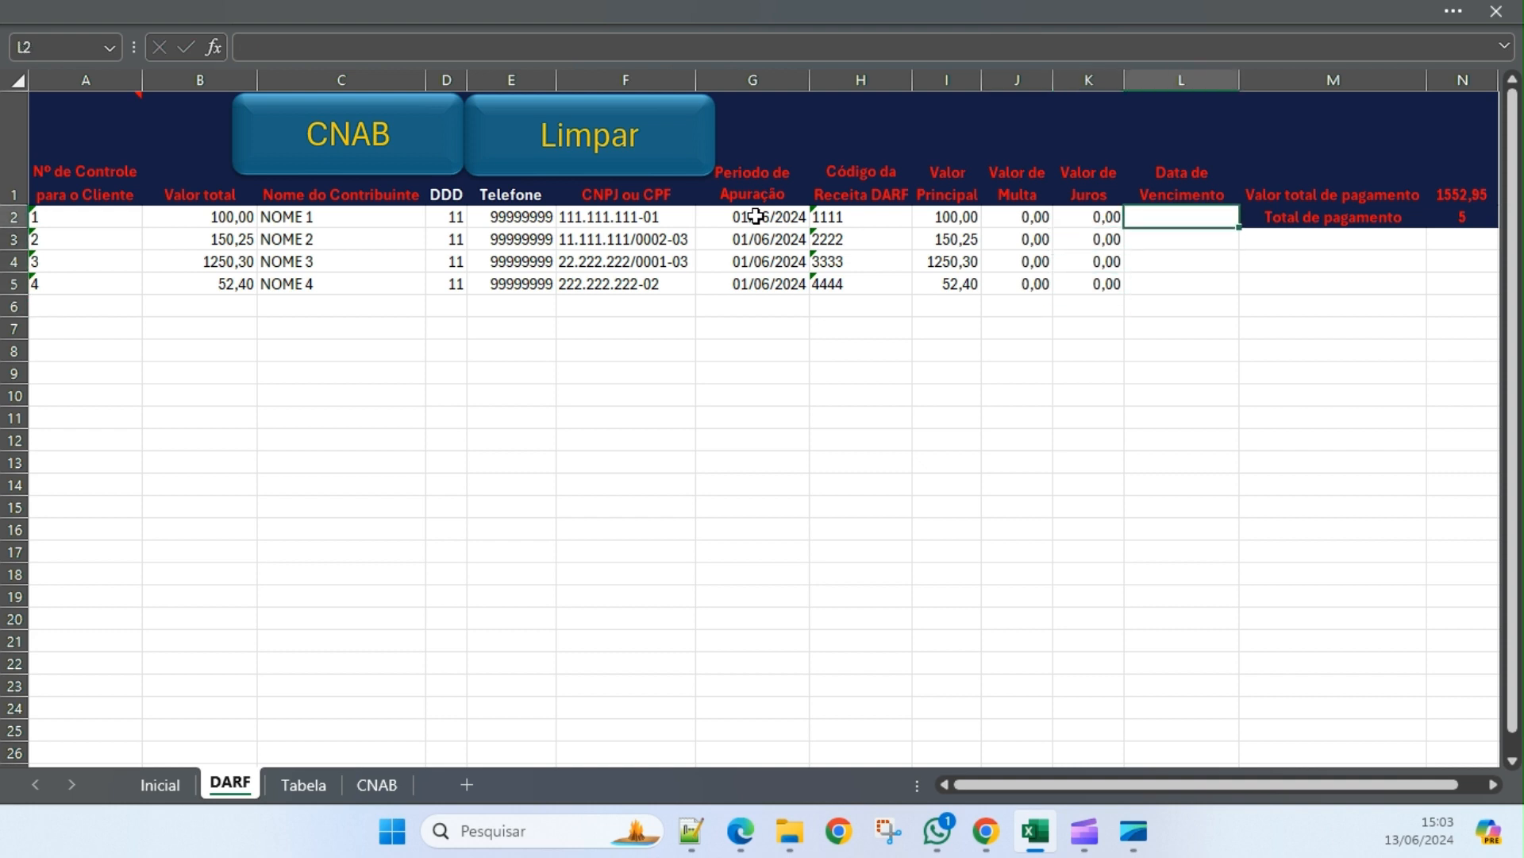
type("16/06/2024")
key("Return")
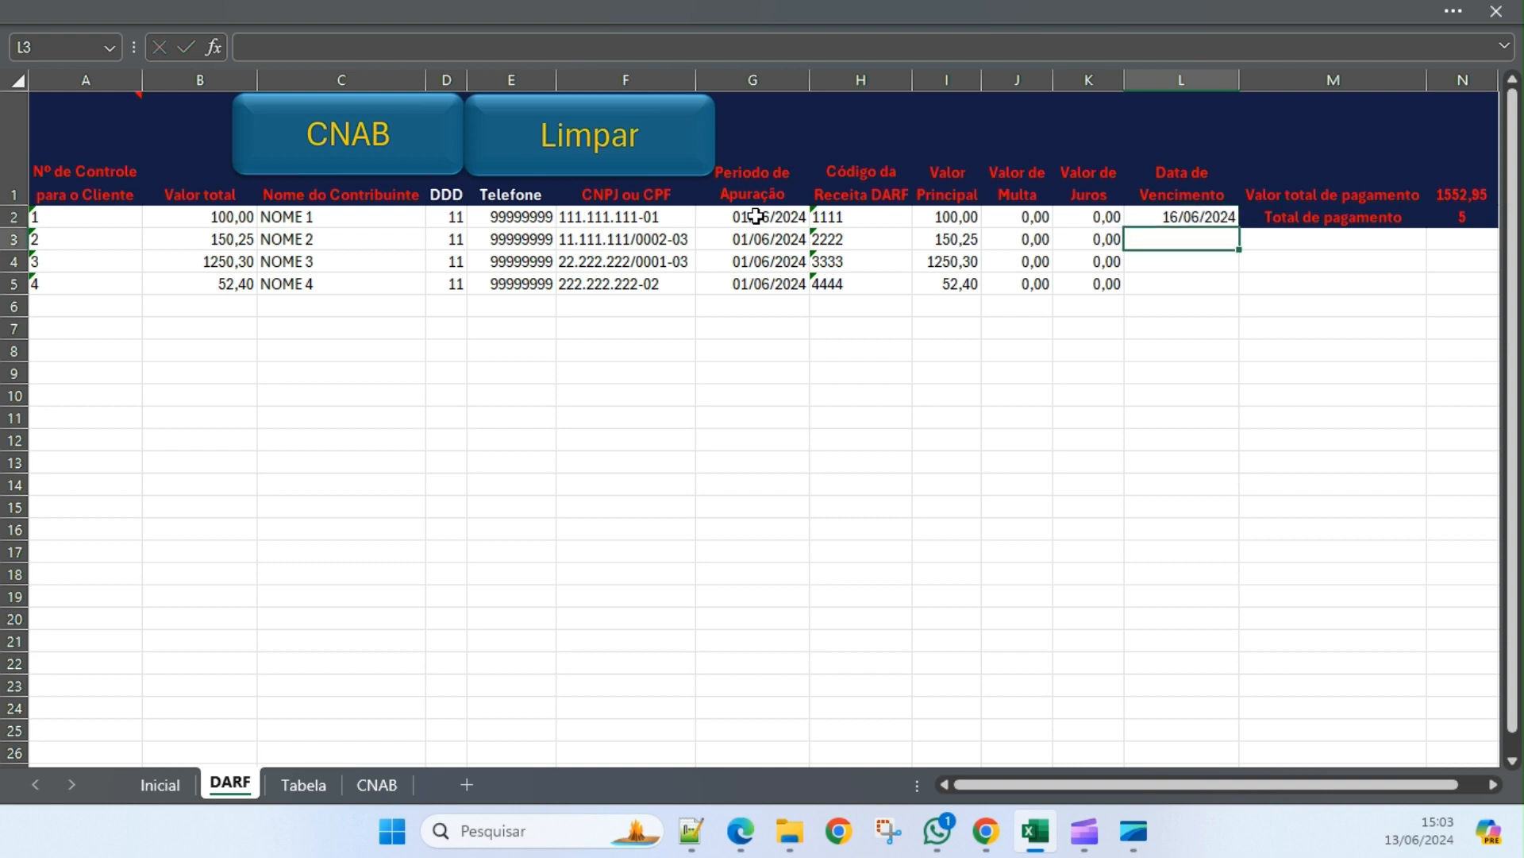
Copy the Data de Vencimento from L2 into L3:L5.
key("Up")
key("ctrl+c")
key("Down")
key("ctrl+v")
key("Down")
key("ctrl+v")
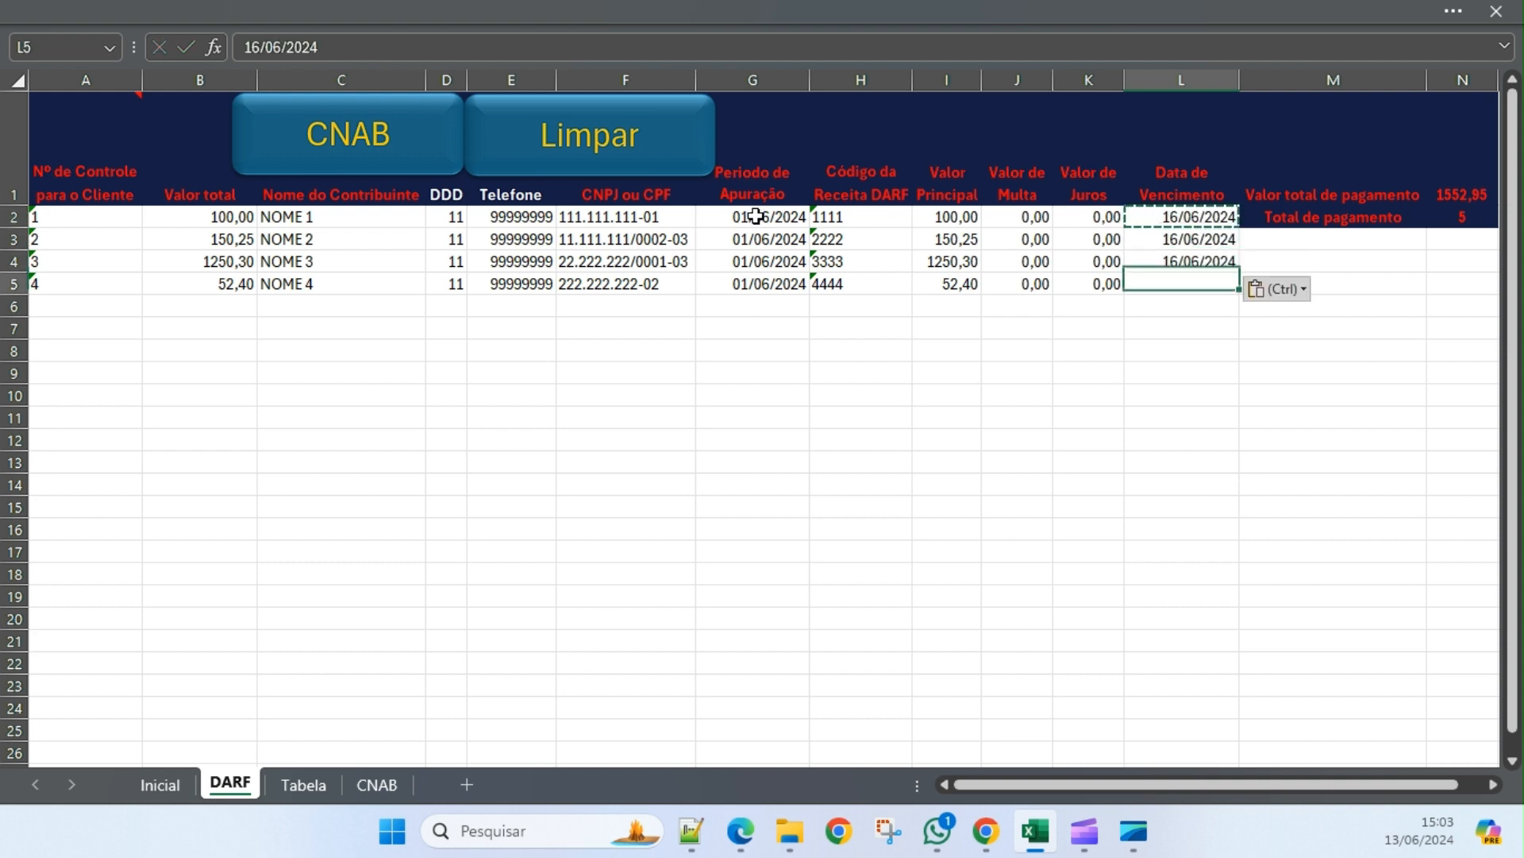
key("Down")
key("ctrl+v")
key("Escape")
key("Down")
key("Left")
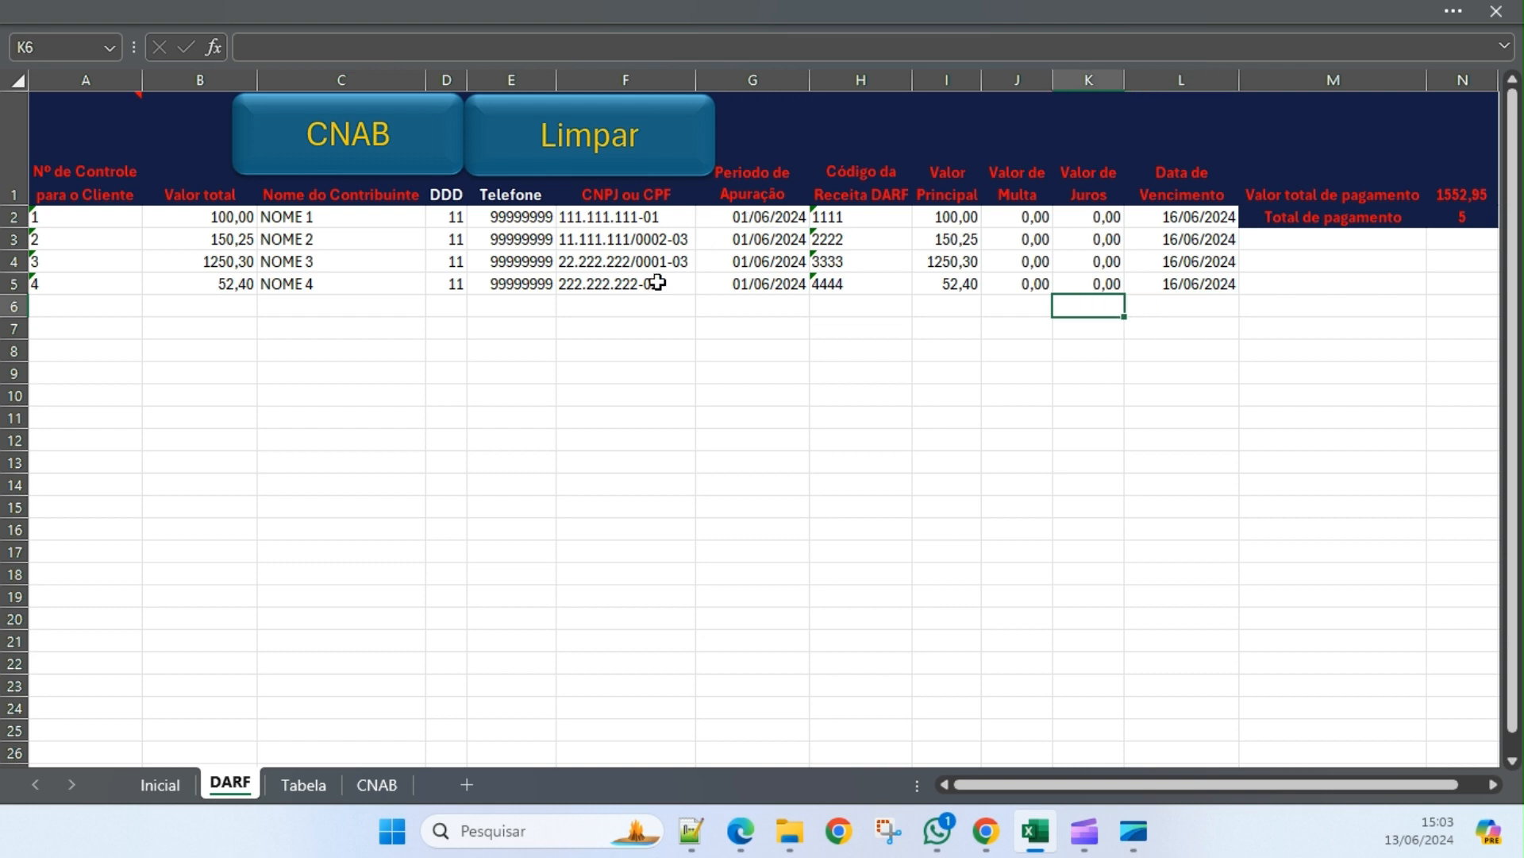
Review the filled payment rows and examine the formulas in N1 and N2 alongside the Valor total and Valor Principal amounts.
left_click_drag(72, 214, 1143, 512)
left_click(719, 413)
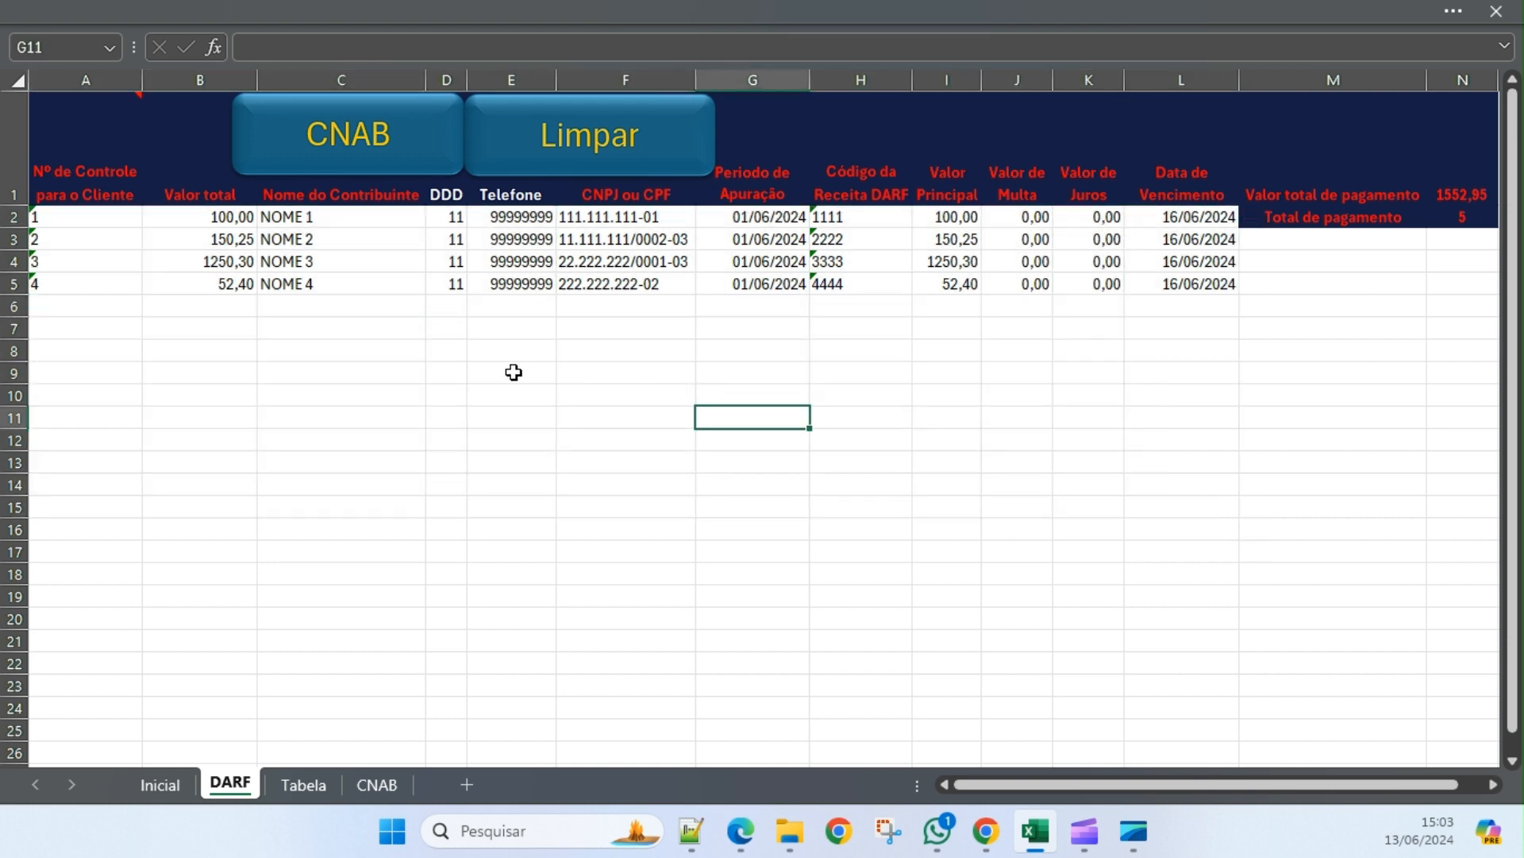
left_click(454, 348)
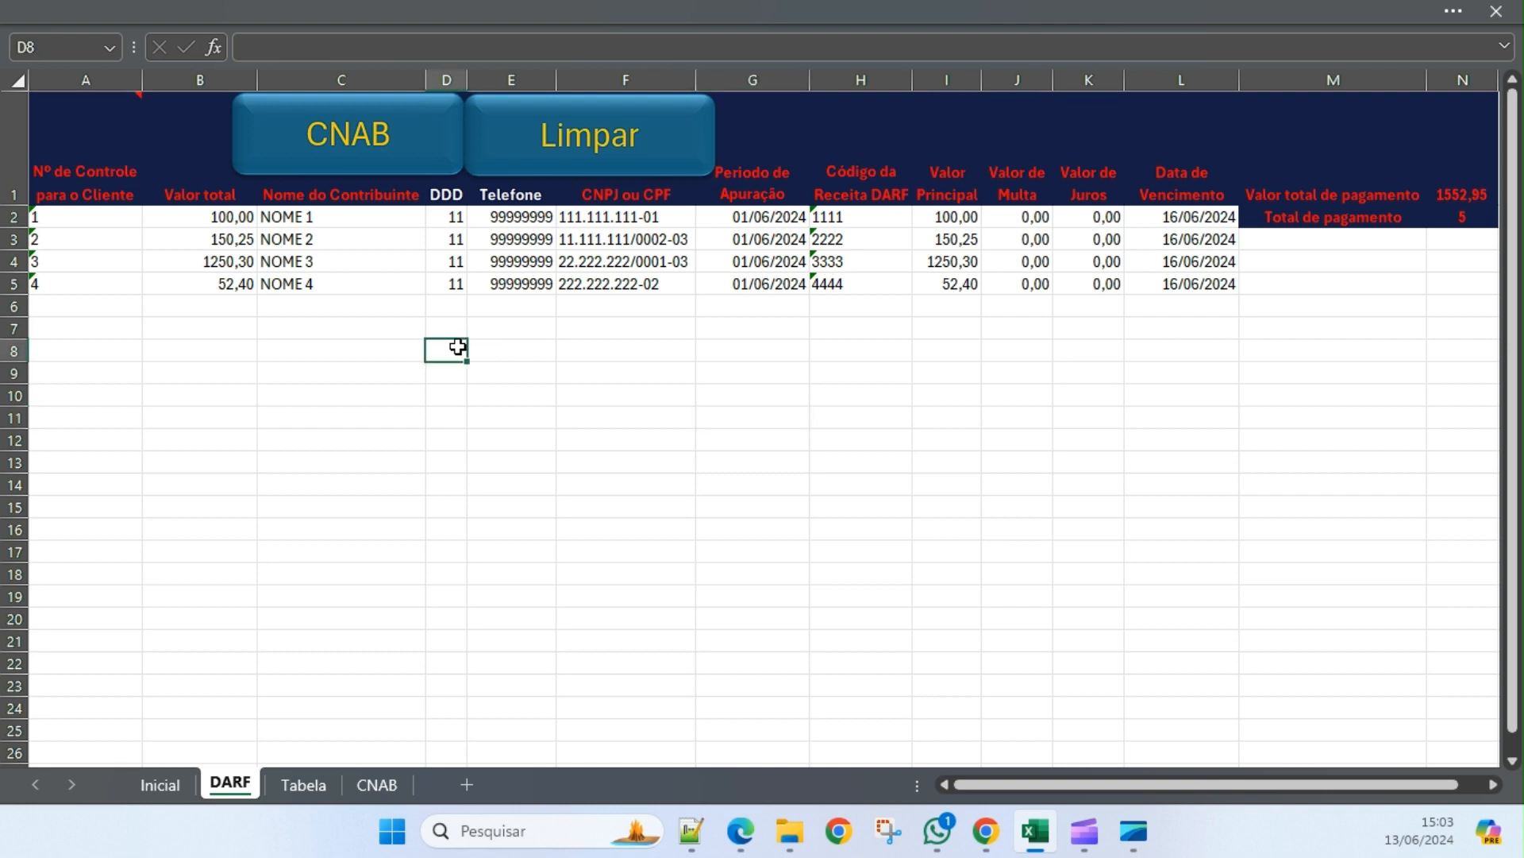
left_click(1452, 192)
left_click_drag(1331, 171, 1461, 218)
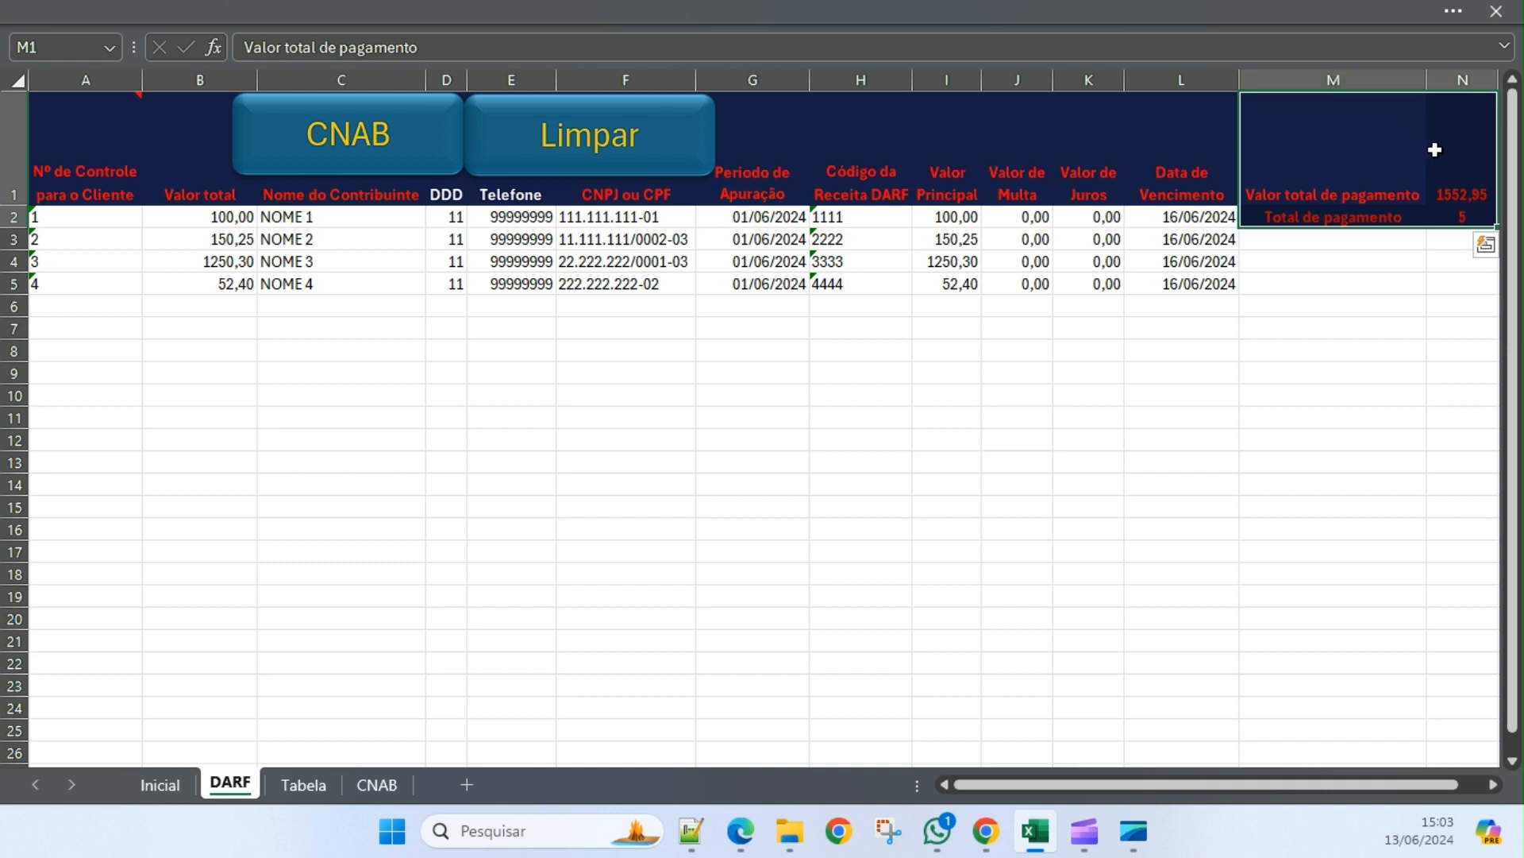
left_click(1467, 170)
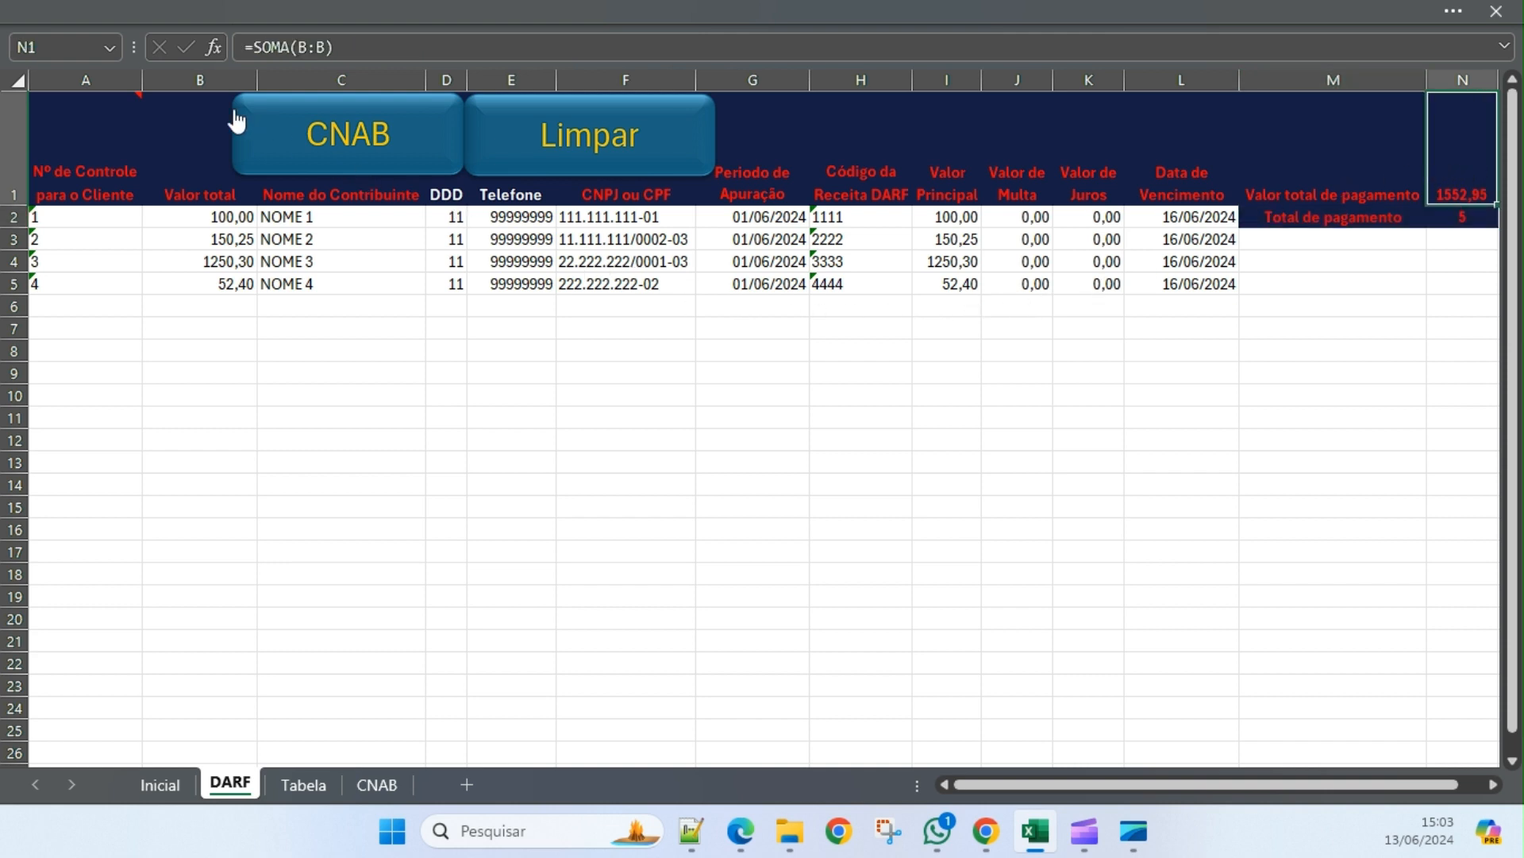
left_click(230, 79)
left_click_drag(214, 223, 214, 286)
left_click(1452, 186)
left_click(1476, 220)
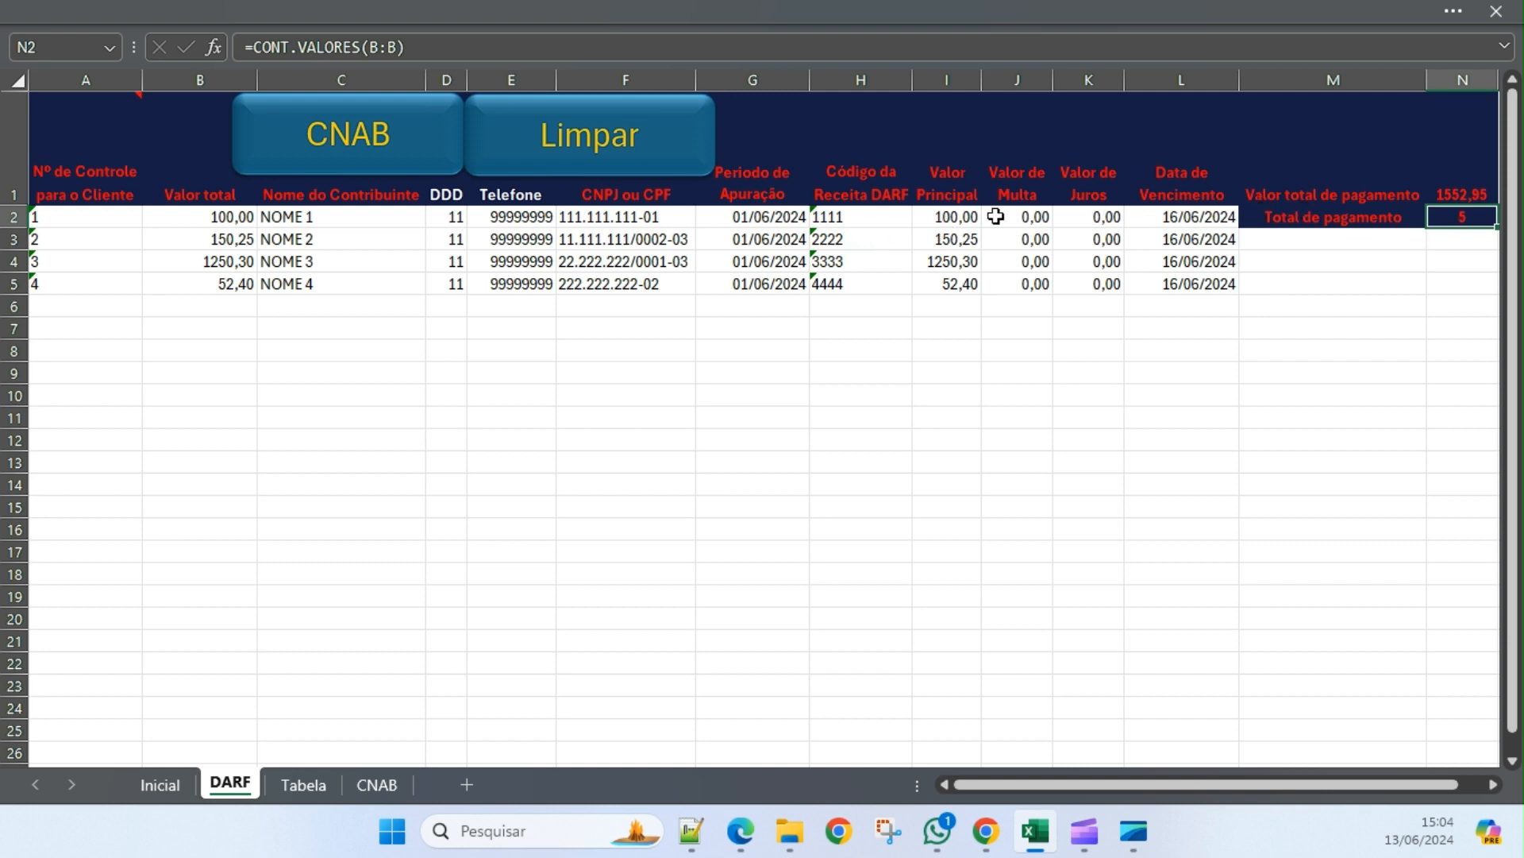
left_click_drag(975, 219, 967, 284)
left_click(966, 188)
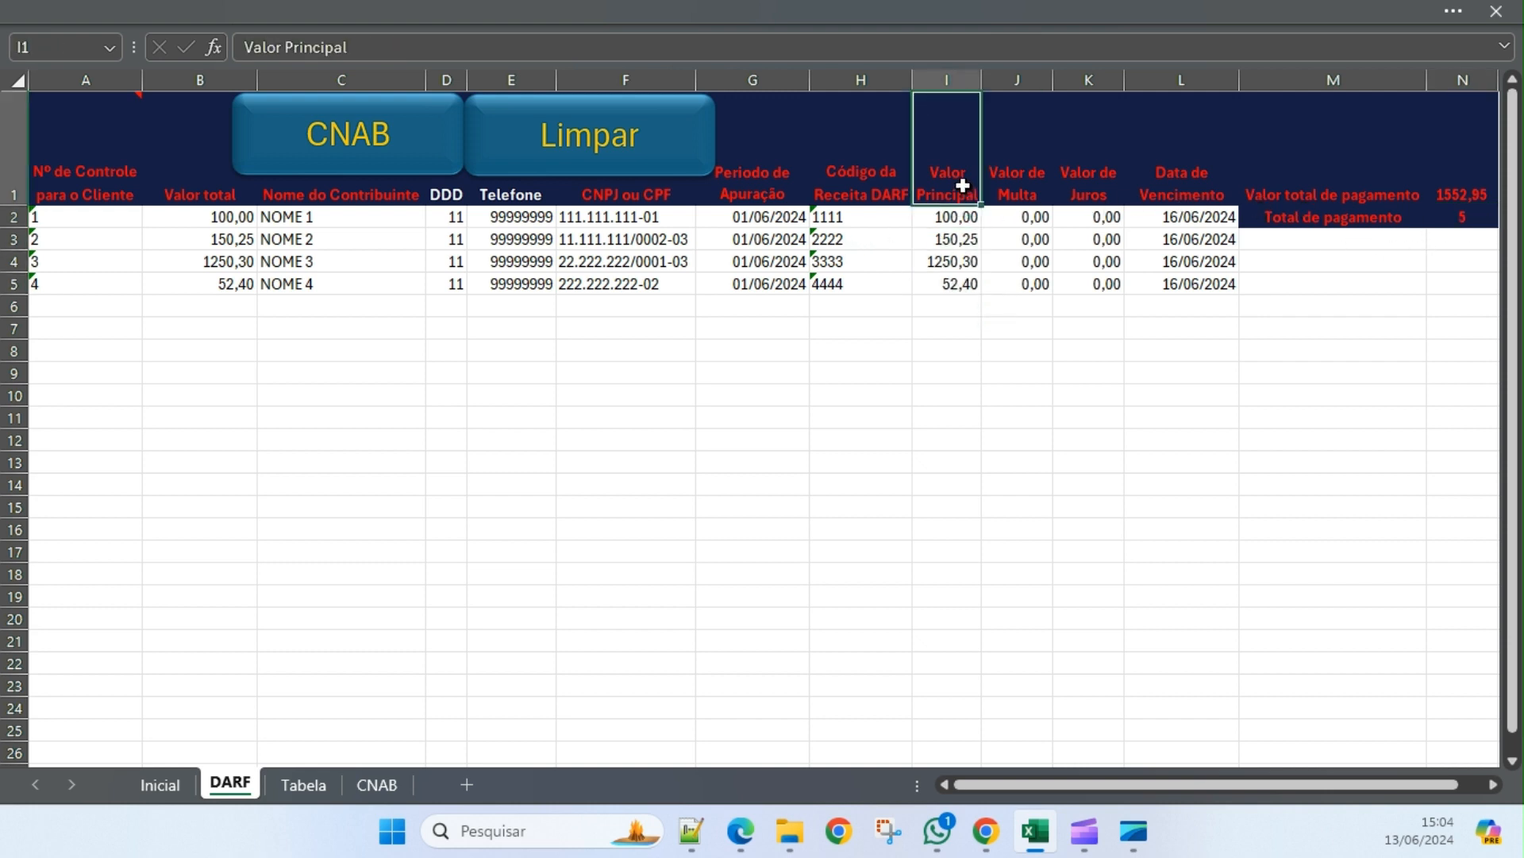
Examine the Total de pagamento formula in N2 of the DARF sheet.
left_click(1458, 219)
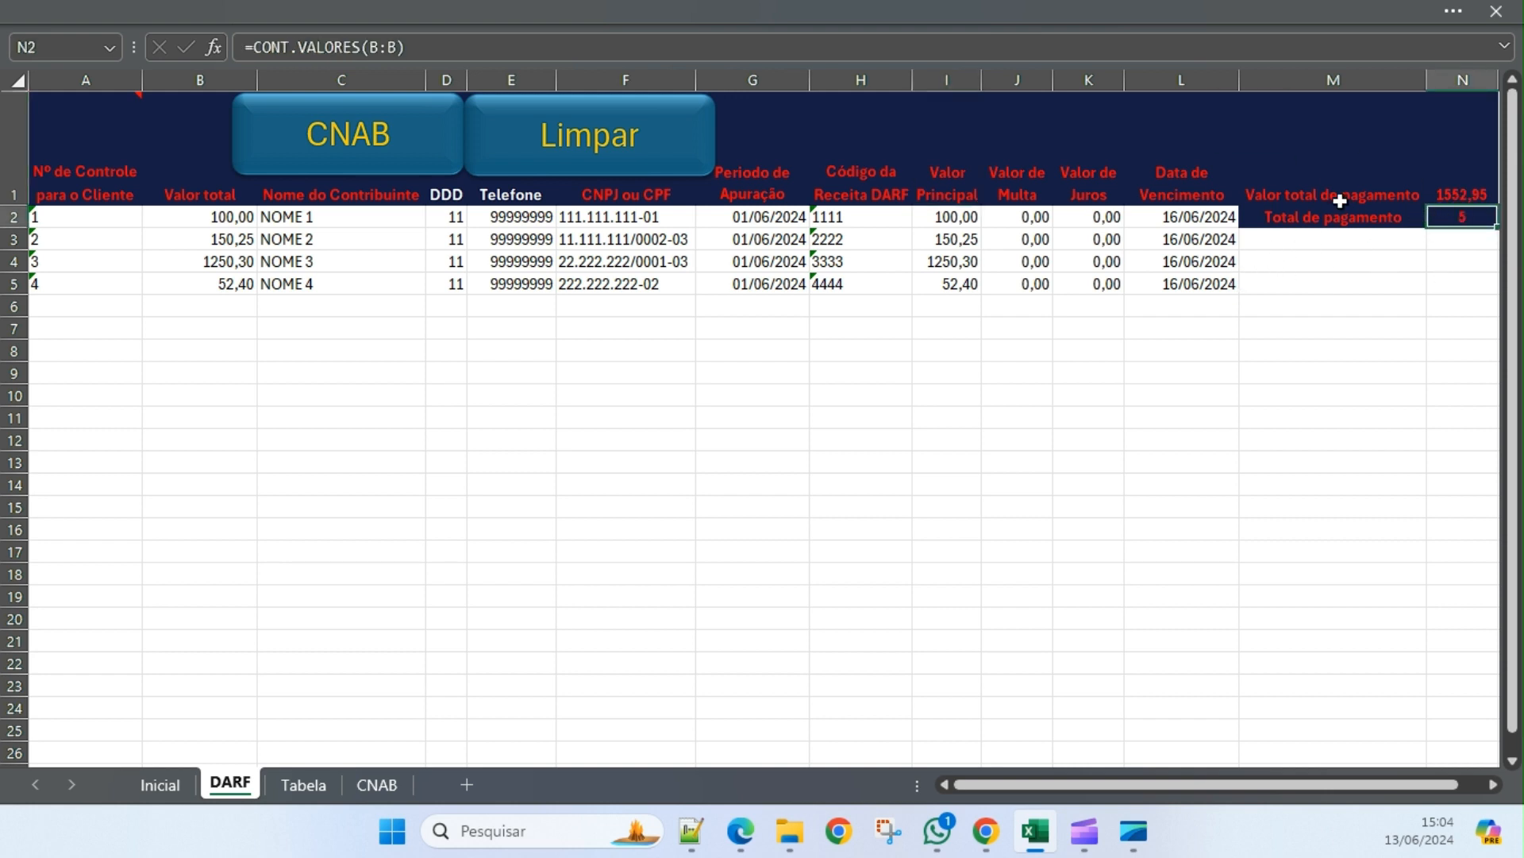
left_click(1306, 258)
left_click(869, 432)
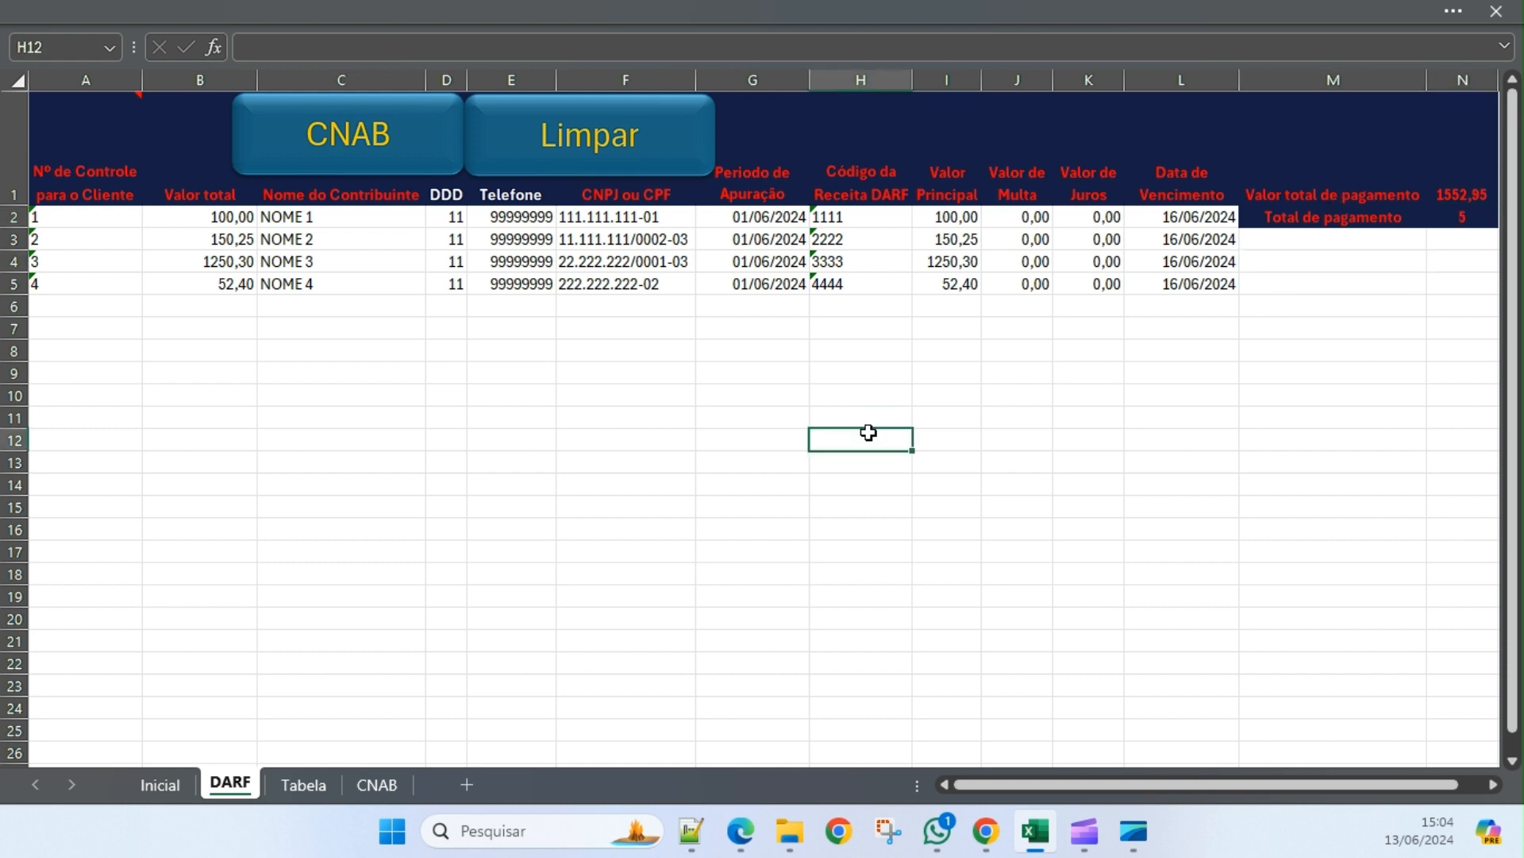
left_click(502, 329)
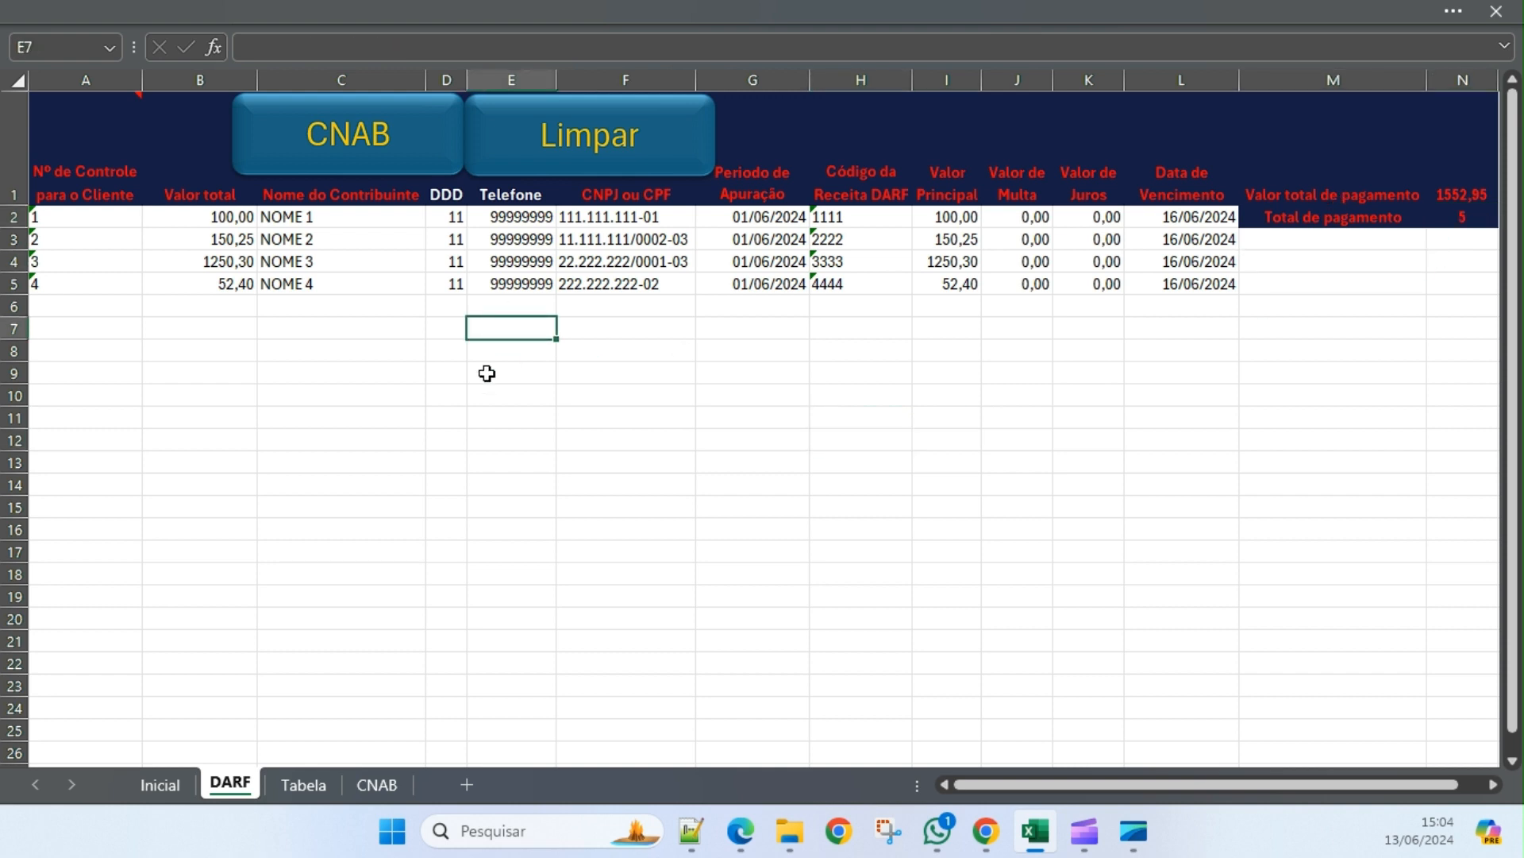
Start generating the CNAB file and check the user folders under C:\Usuários in File Explorer for the requested network user name.
left_click(327, 141)
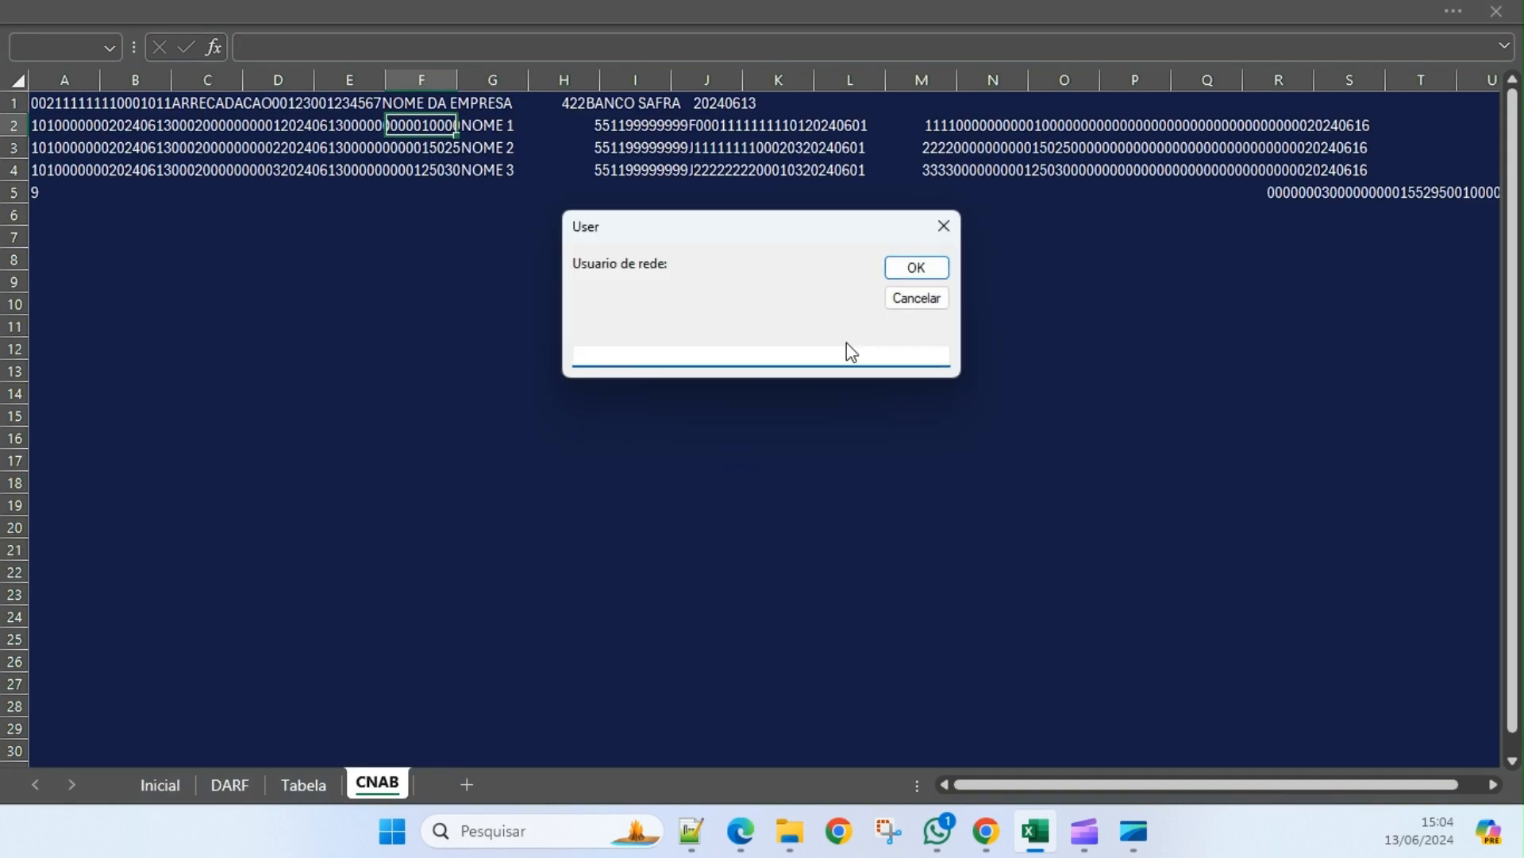
left_click(790, 830)
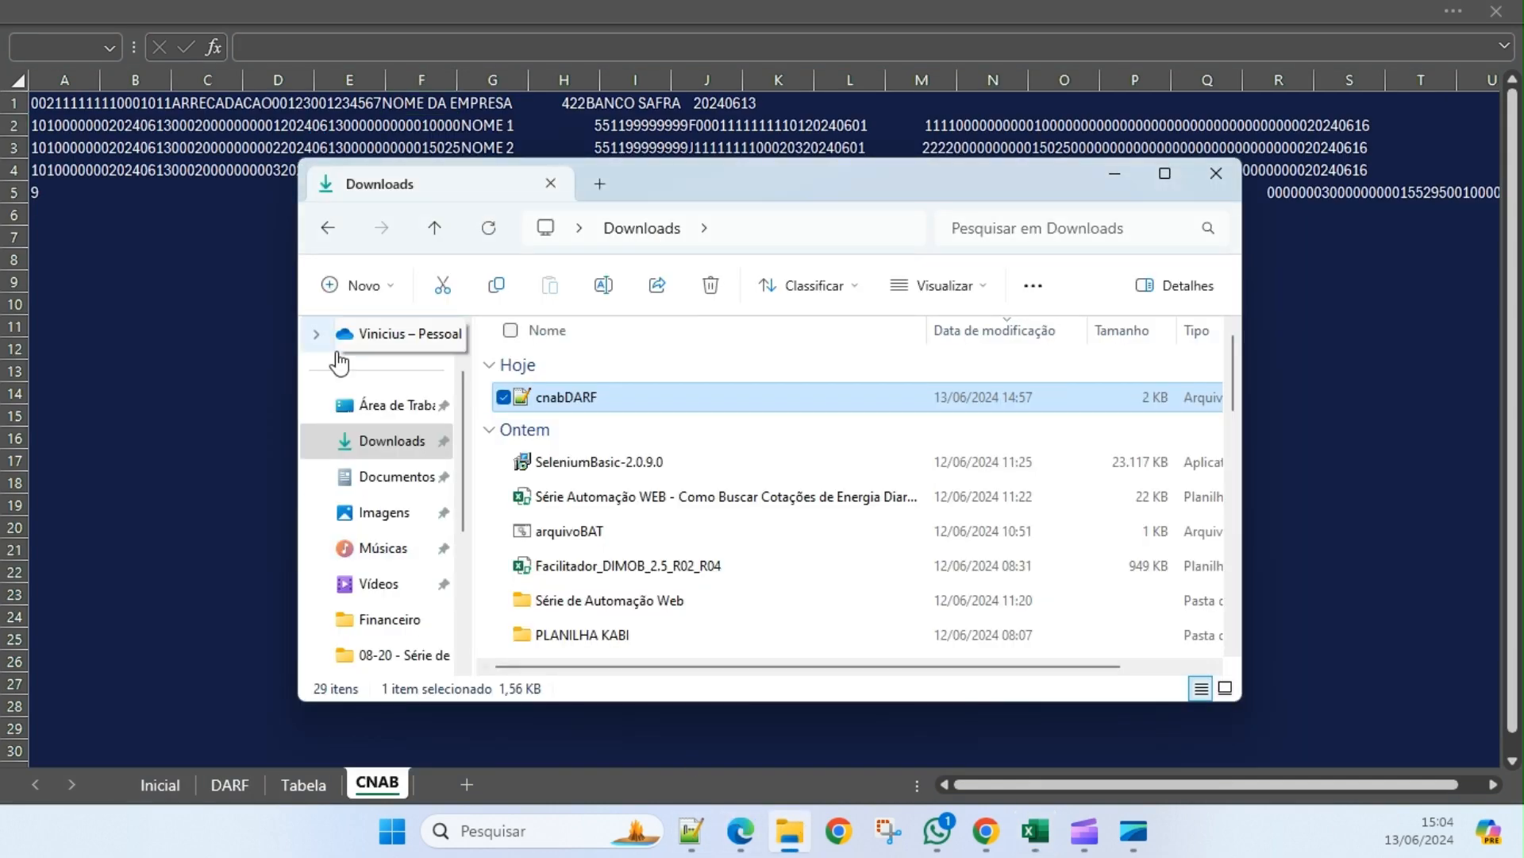
scroll(397, 476, "down", 3)
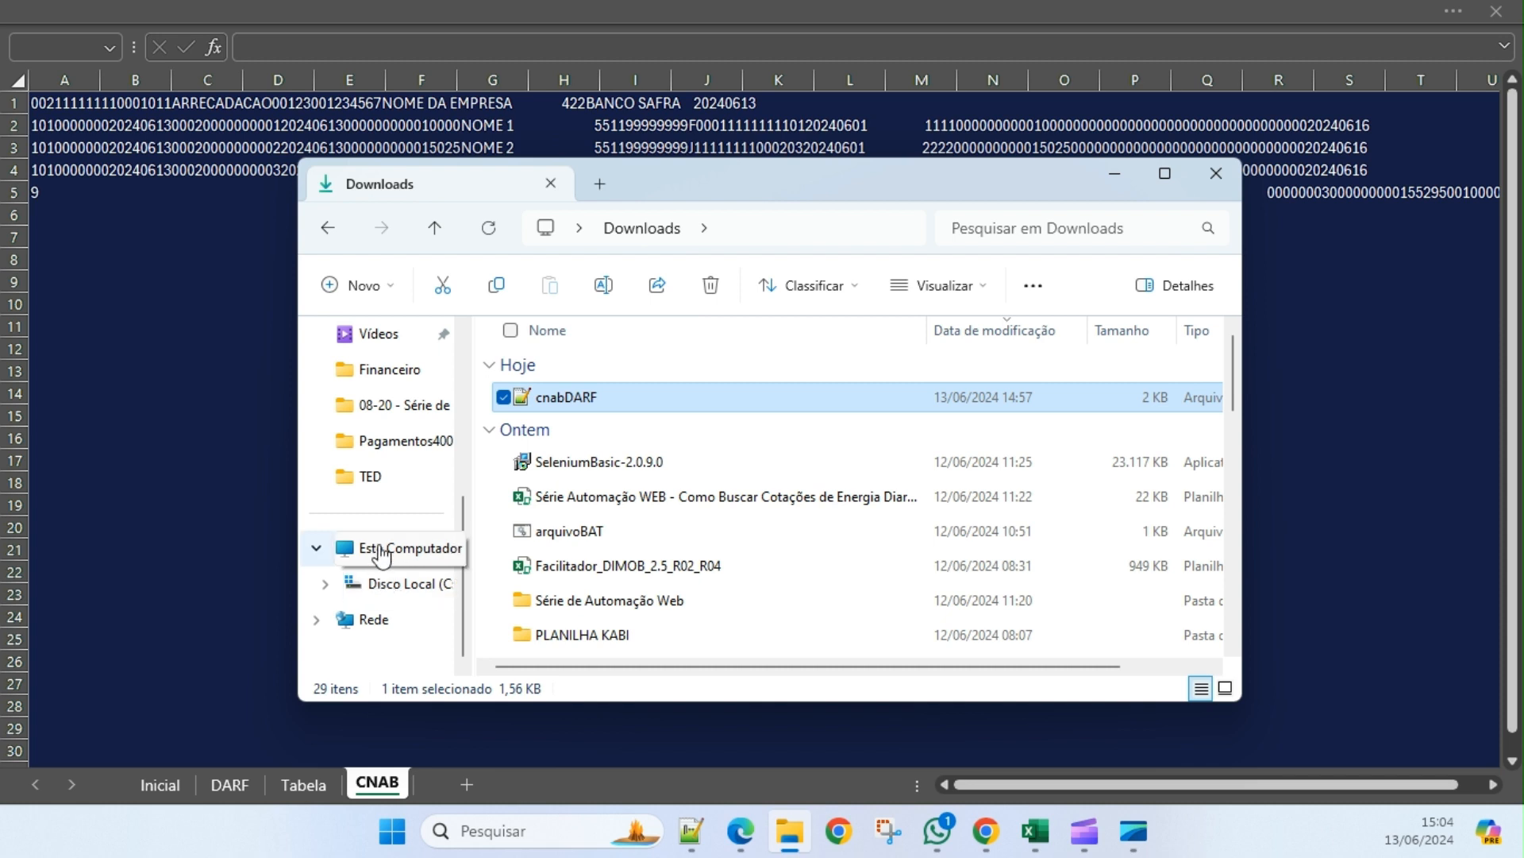
left_click(382, 553)
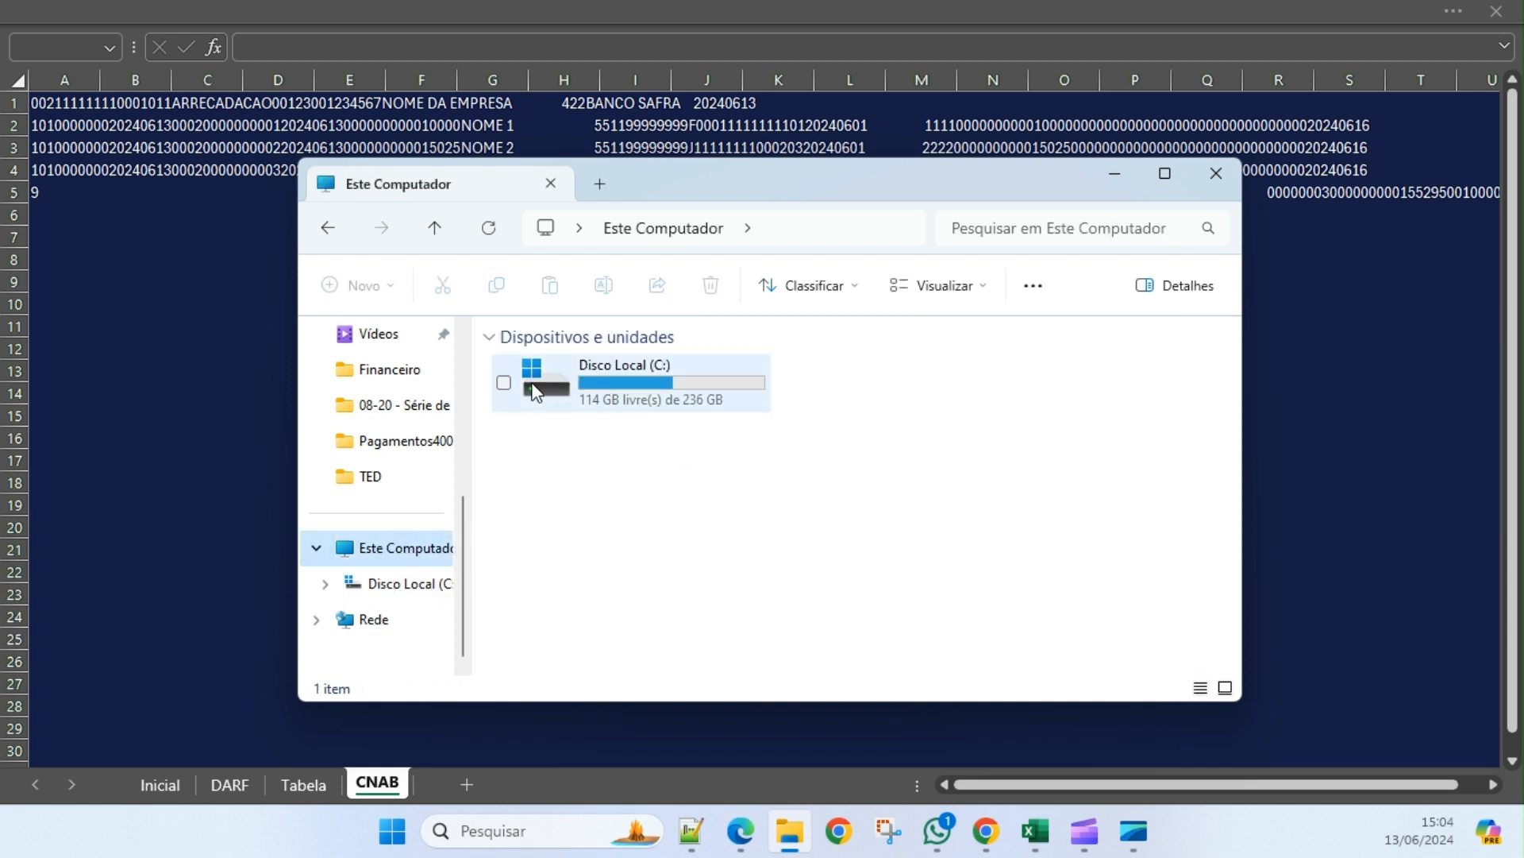
double_click(534, 391)
scroll(510, 452, "down", 3)
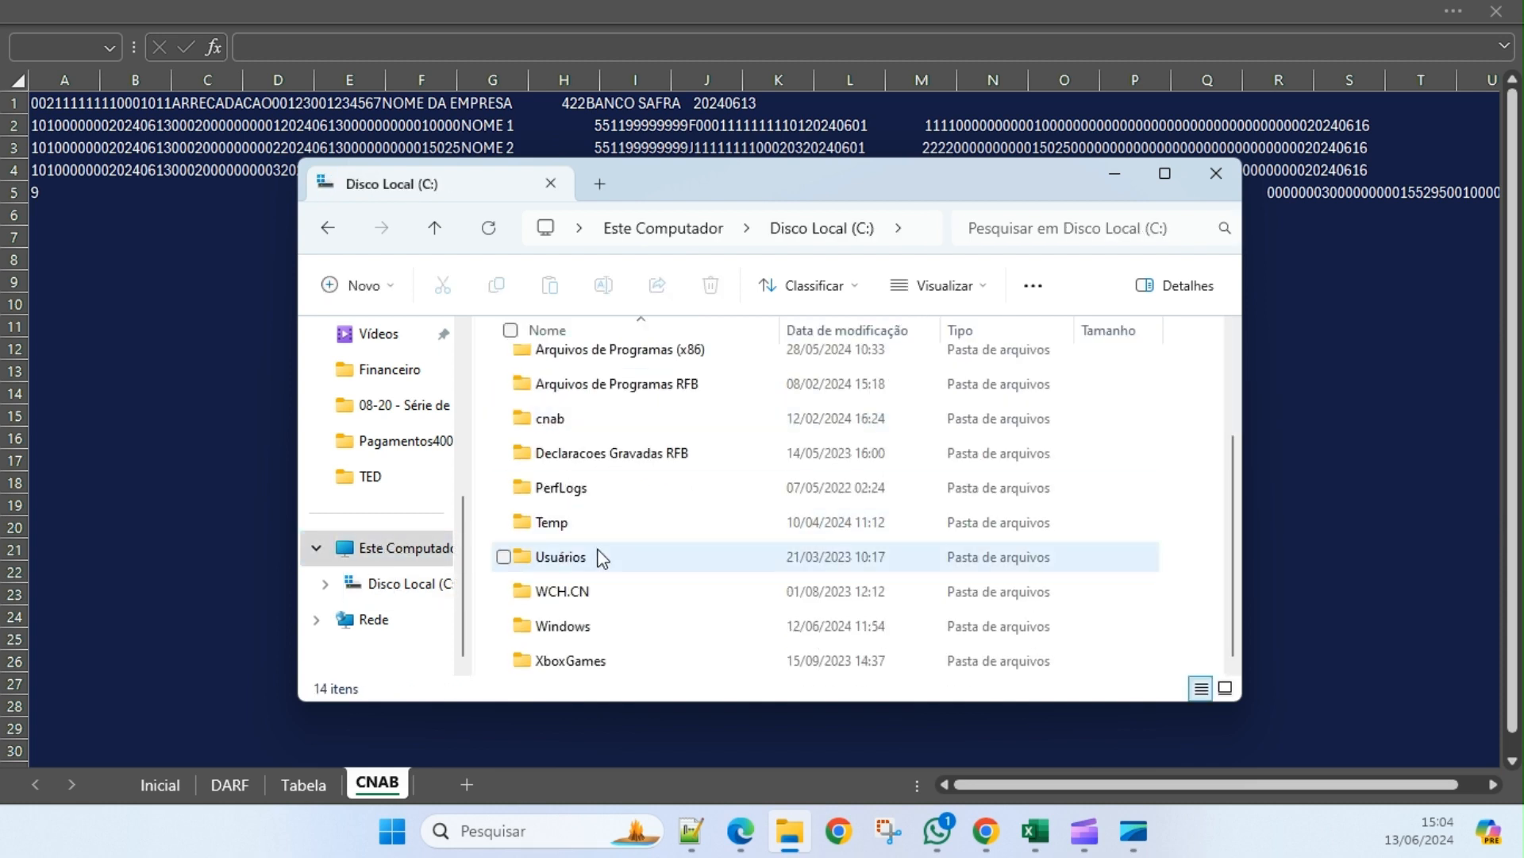
double_click(564, 560)
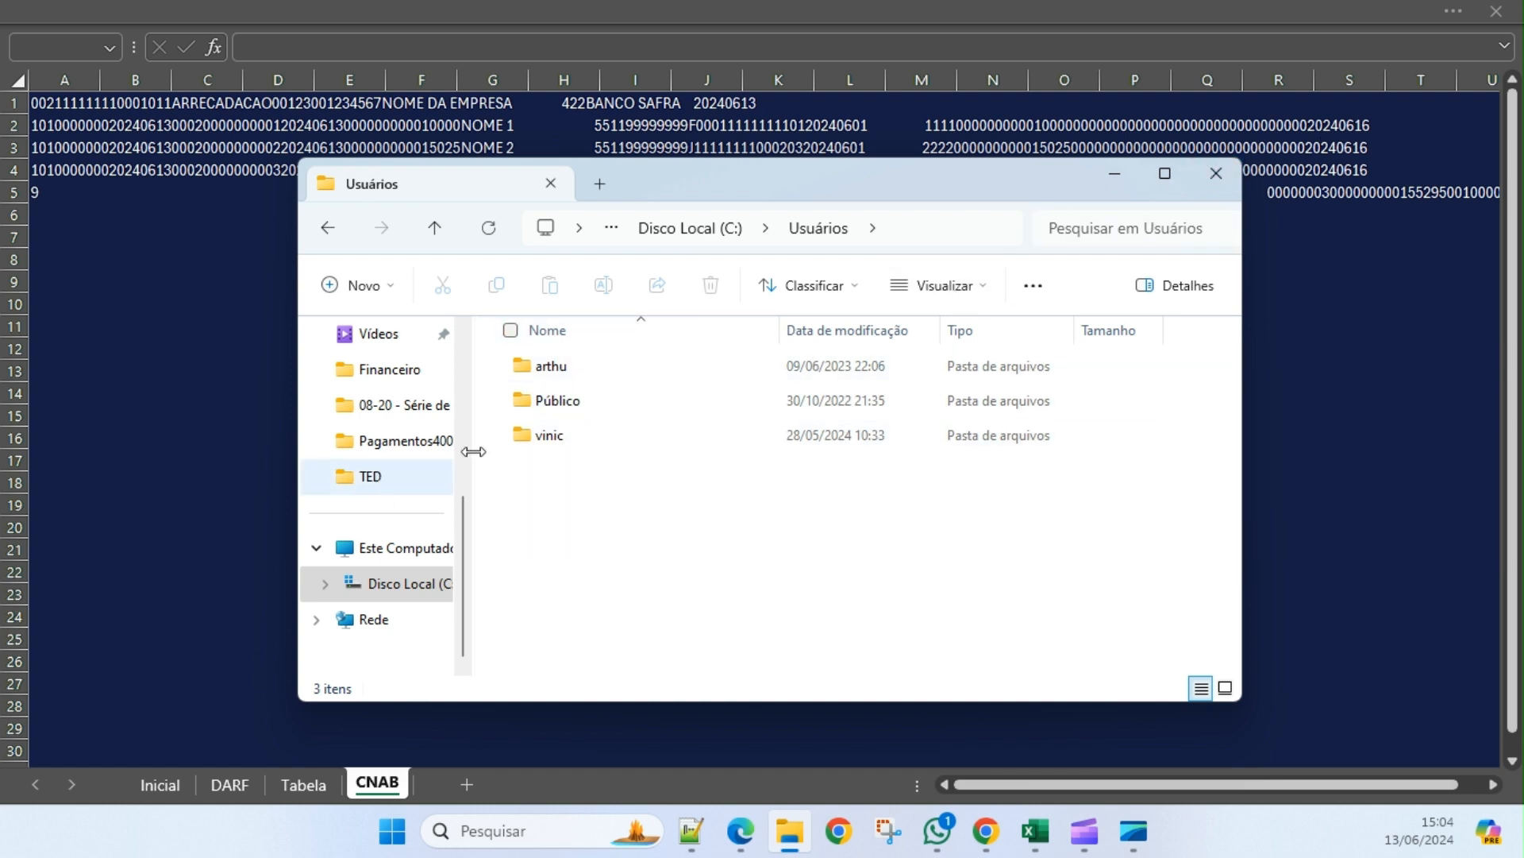
left_click(1217, 174)
Enter the network user name, name the CNAB file TESTEDARF01, and save it.
left_click(688, 357)
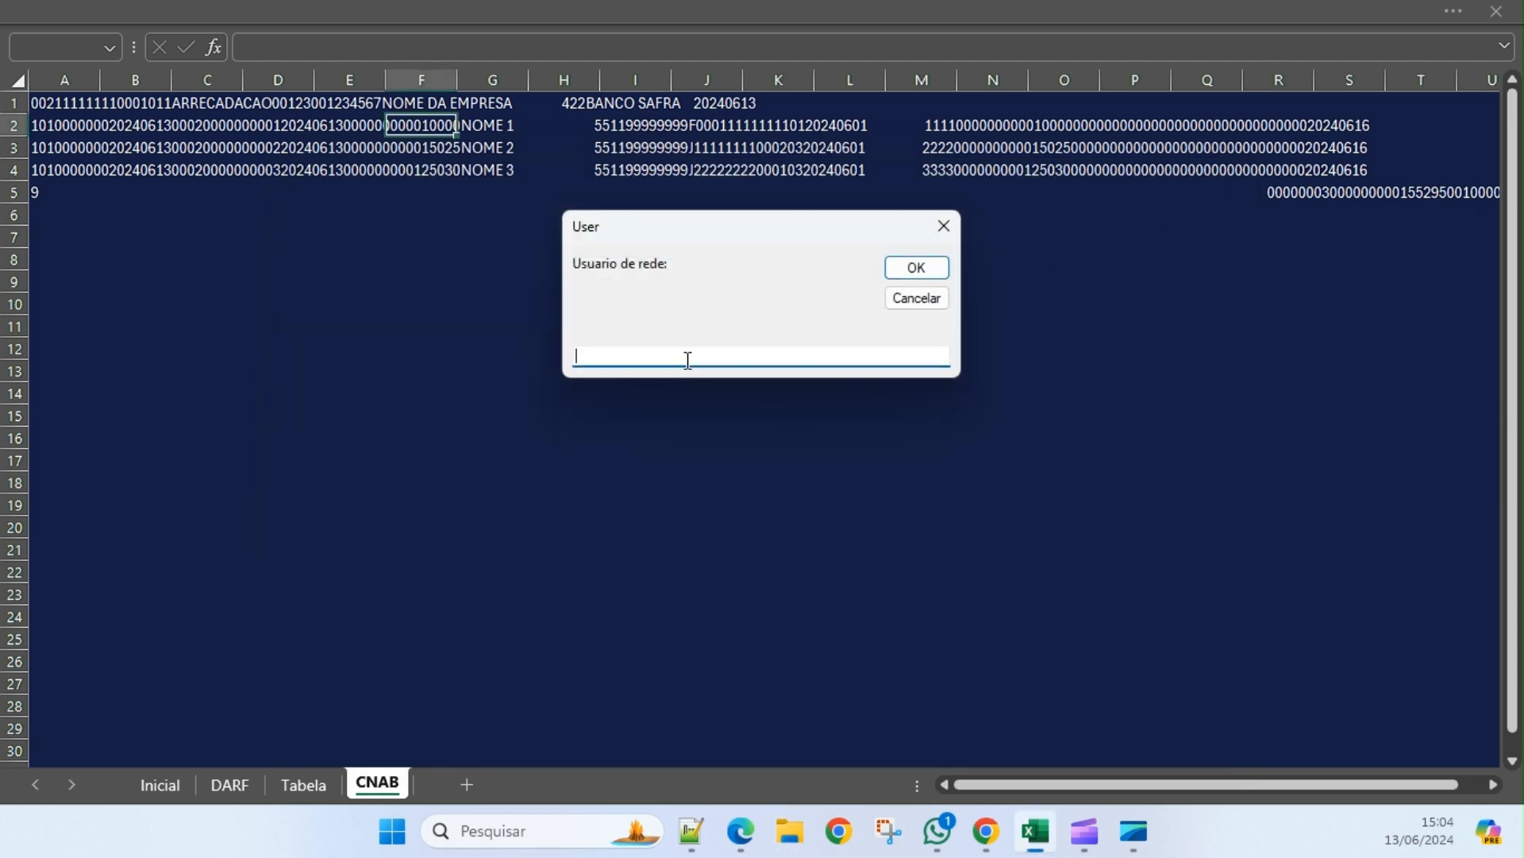
key("Return")
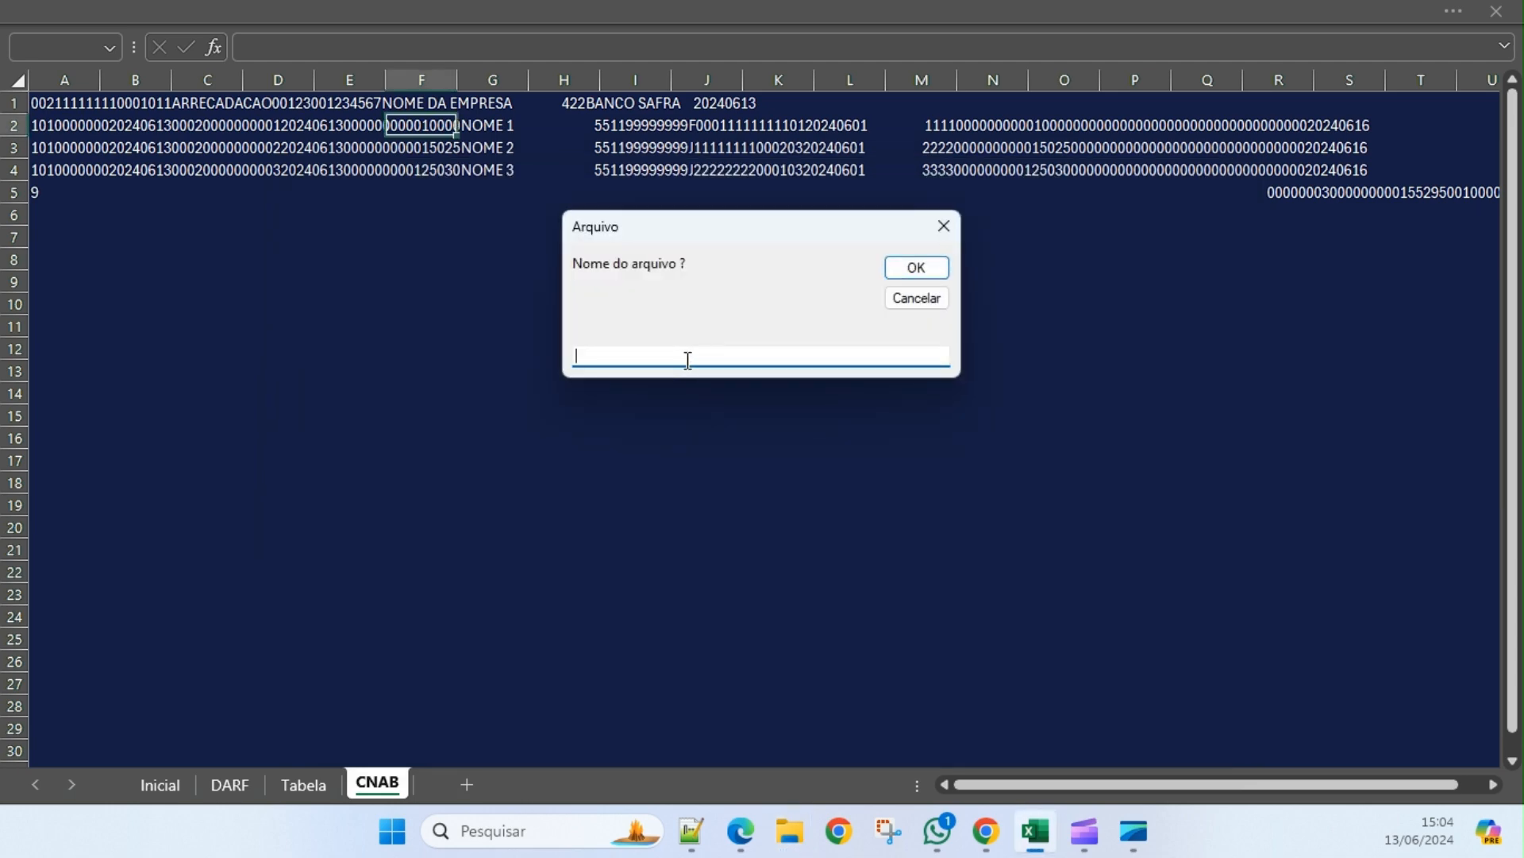
type("TESTEDARF01")
left_click(925, 272)
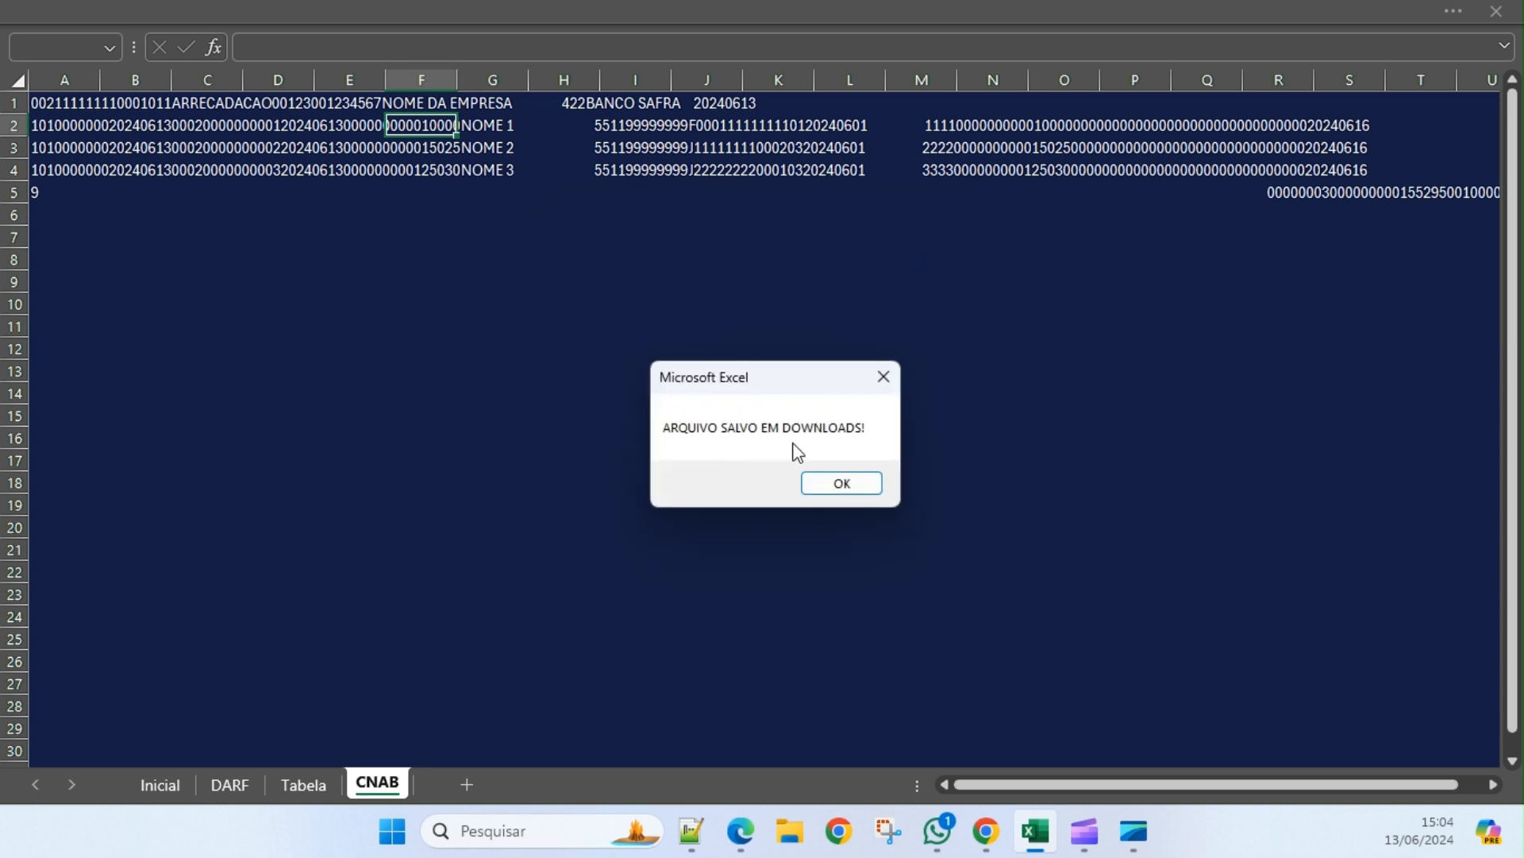
left_click(849, 486)
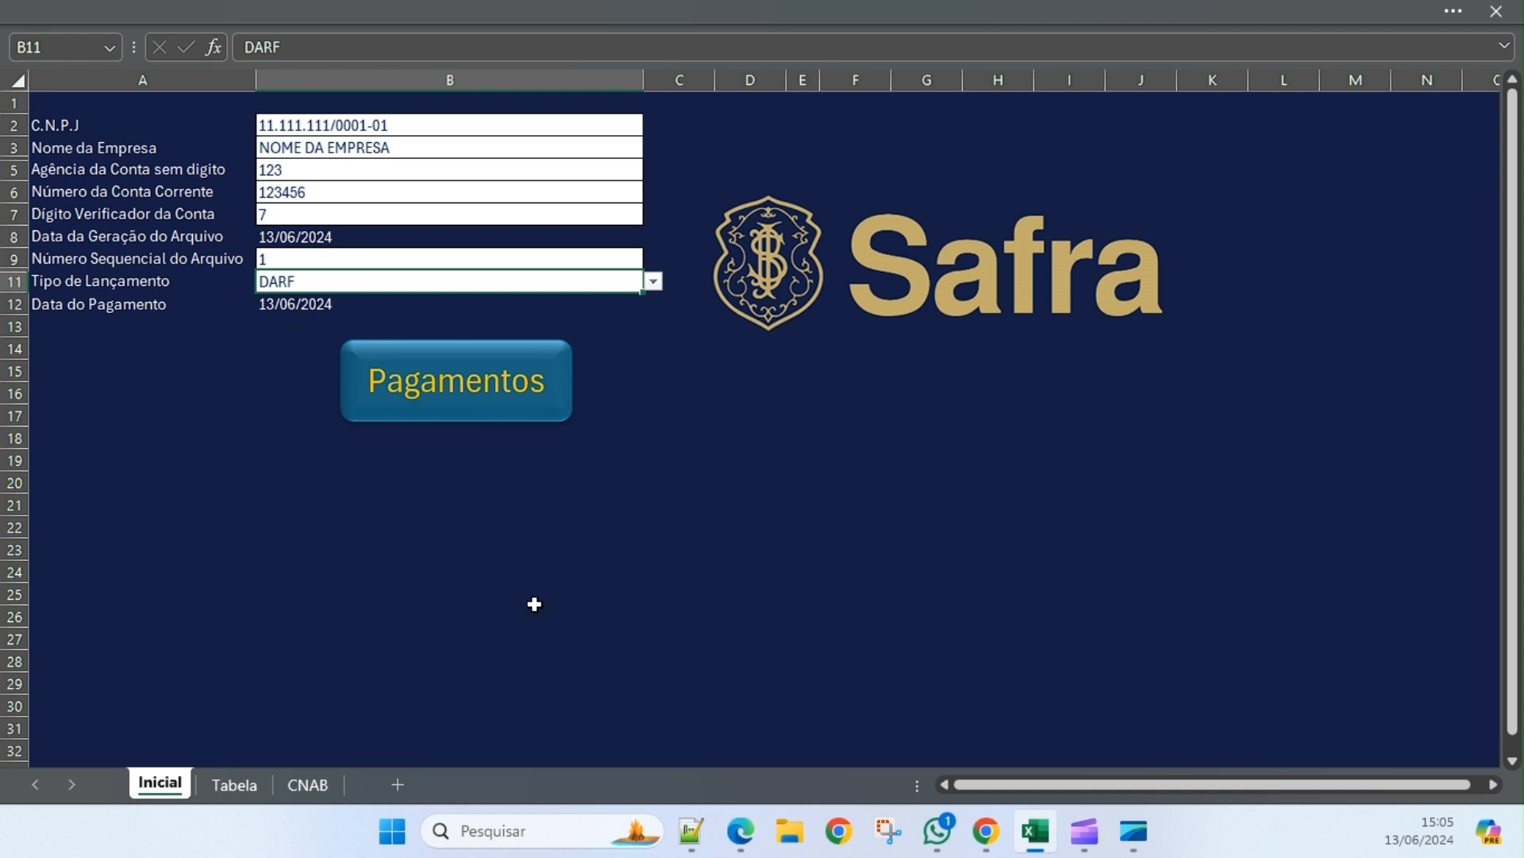
Open the TESTEDARF01 file from the Downloads folder in File Explorer.
left_click(795, 840)
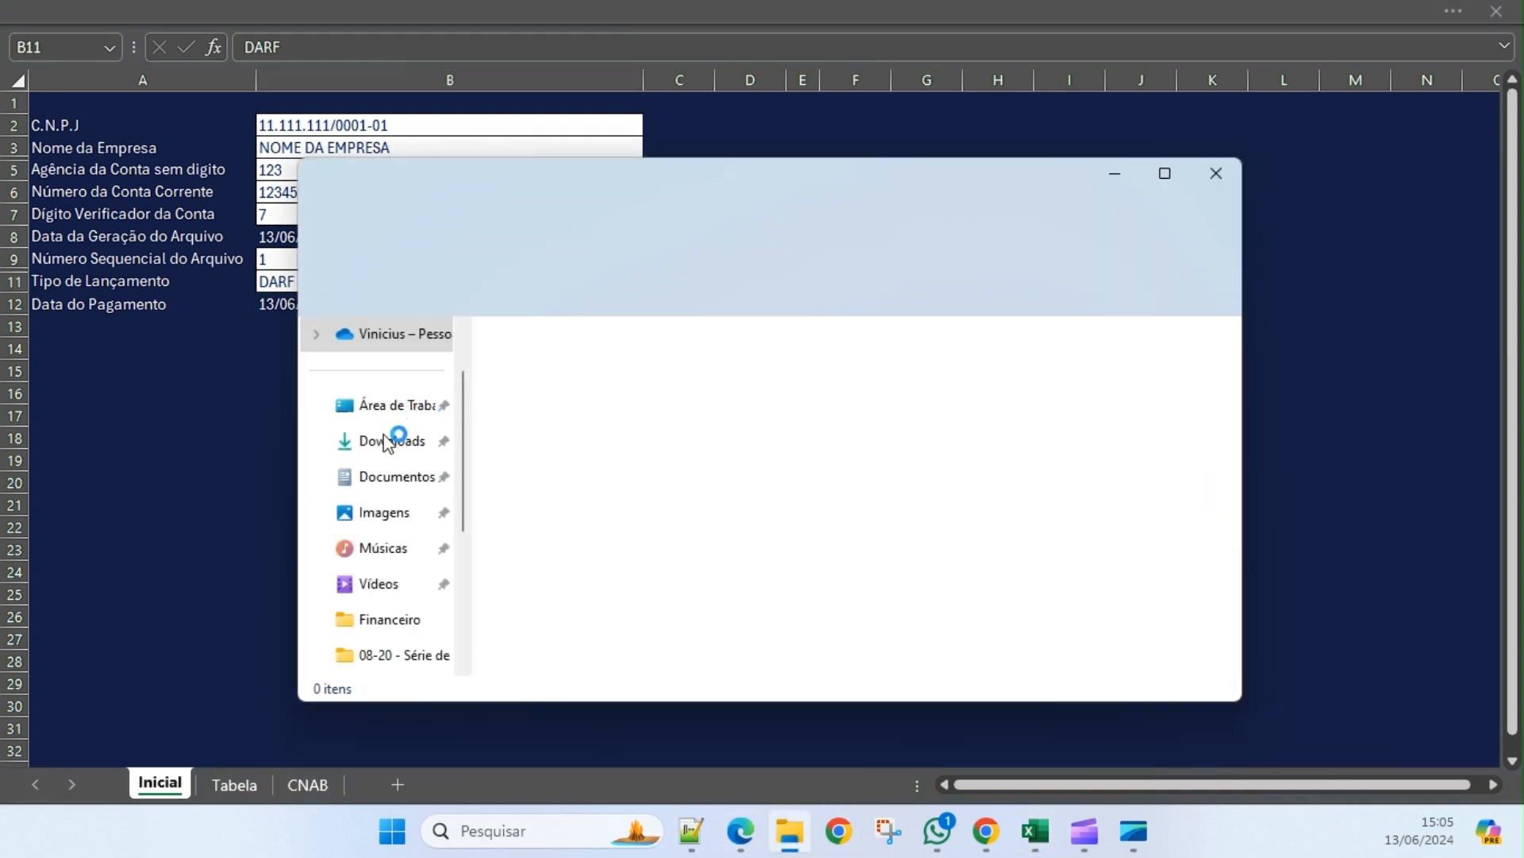
left_click(401, 446)
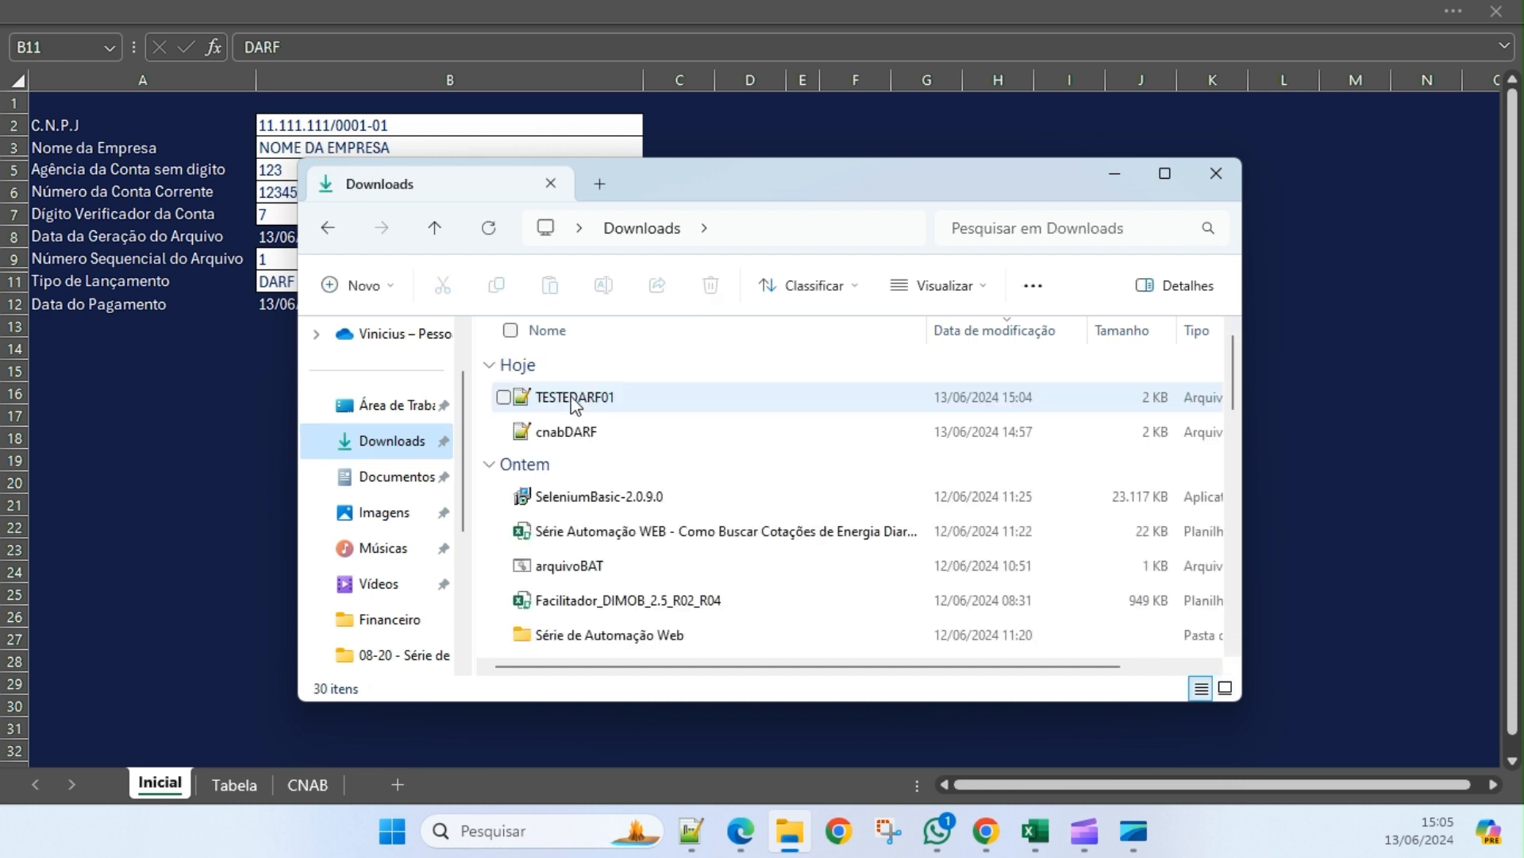
left_click(571, 399)
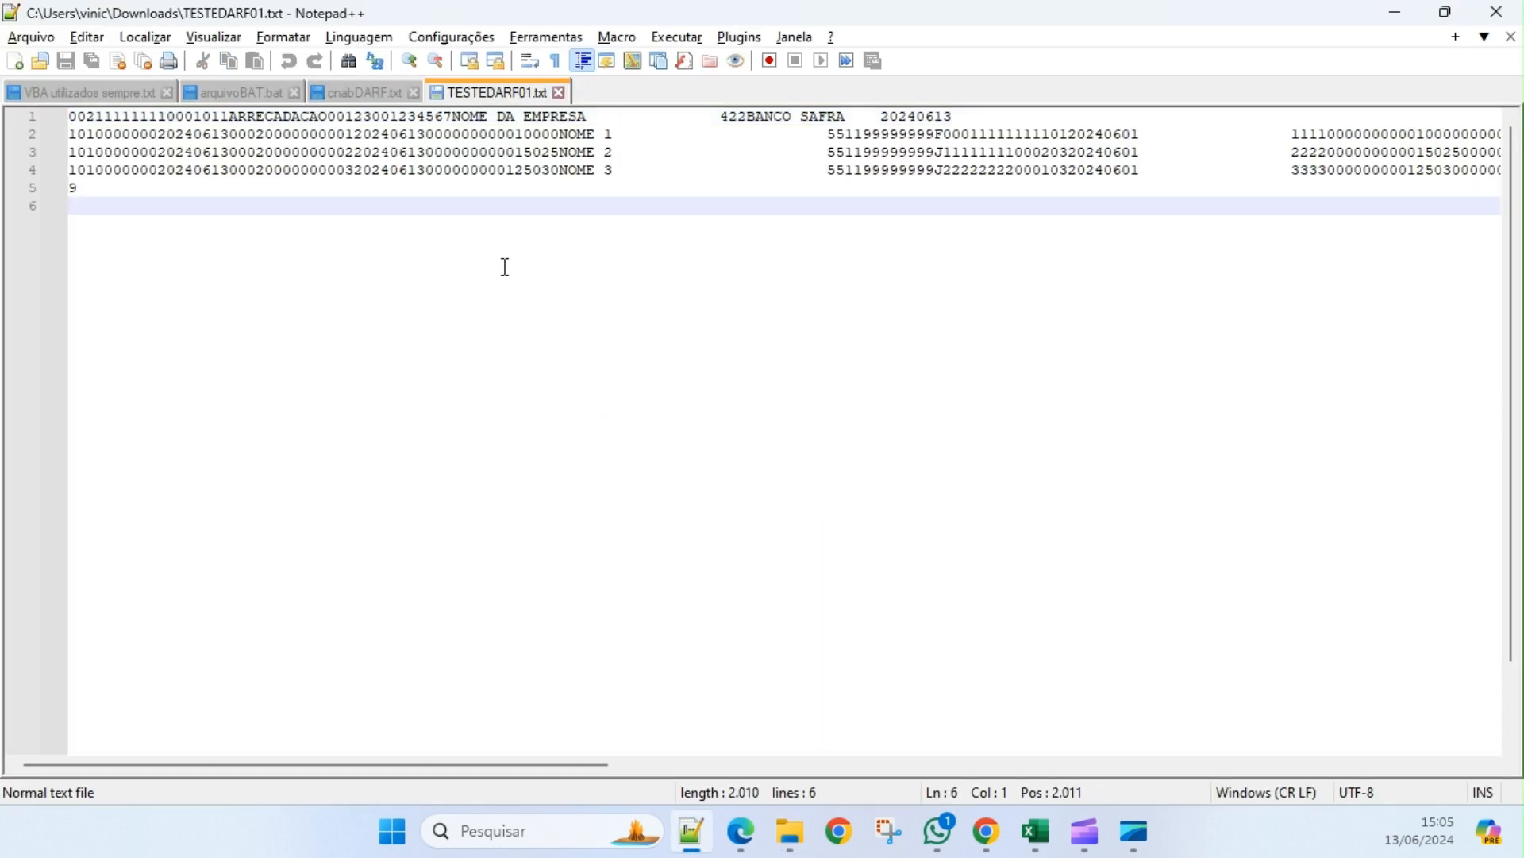
Examine the beginning and end of every record line in TESTEDARF01.txt, and close Notepad++.
key("ctrl+a")
left_click_drag(562, 764, 1513, 764)
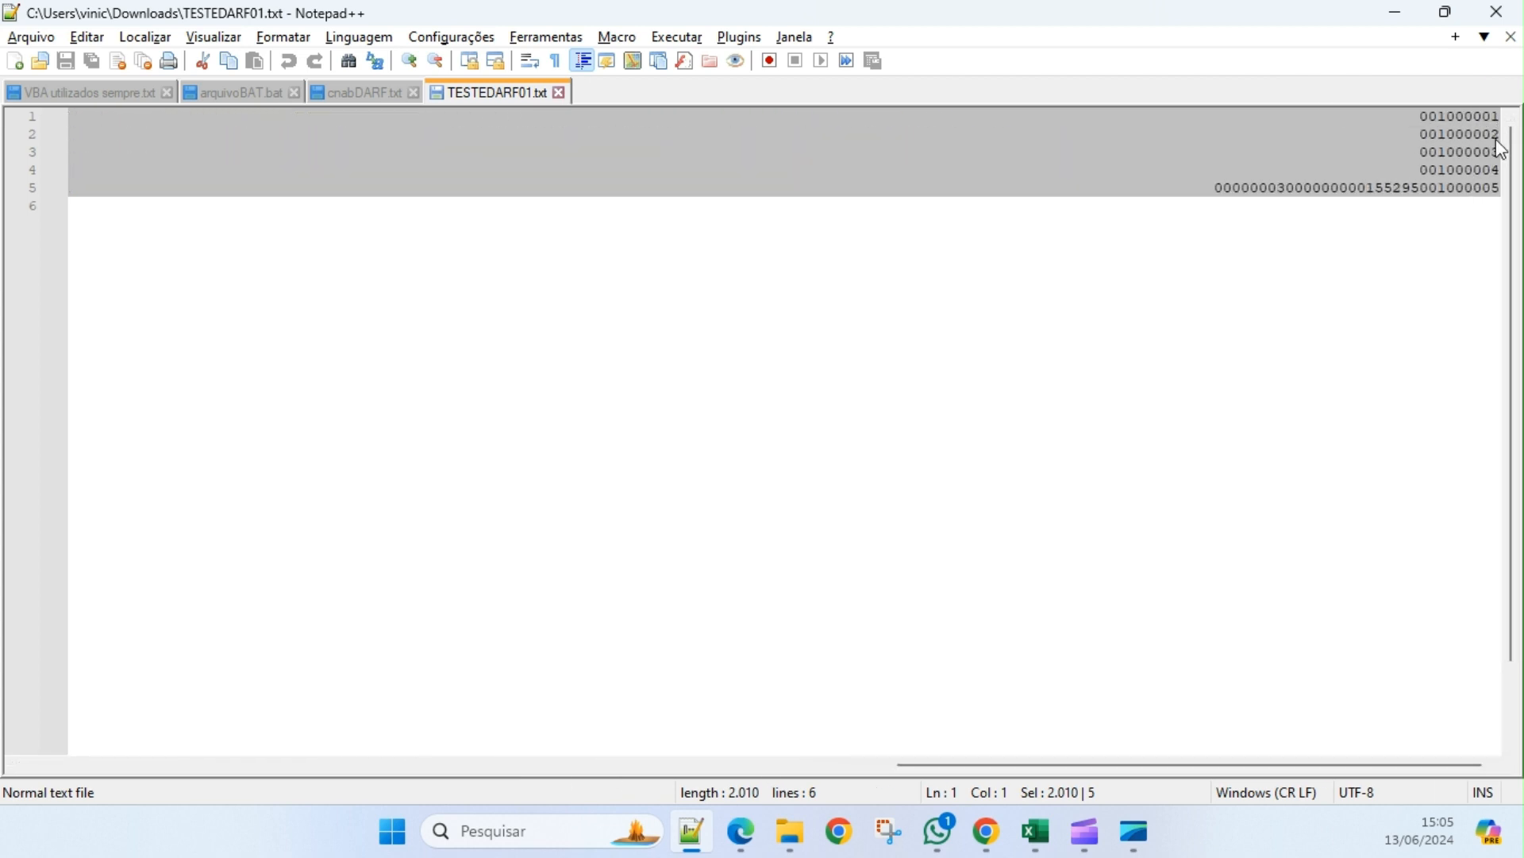
left_click(1484, 200)
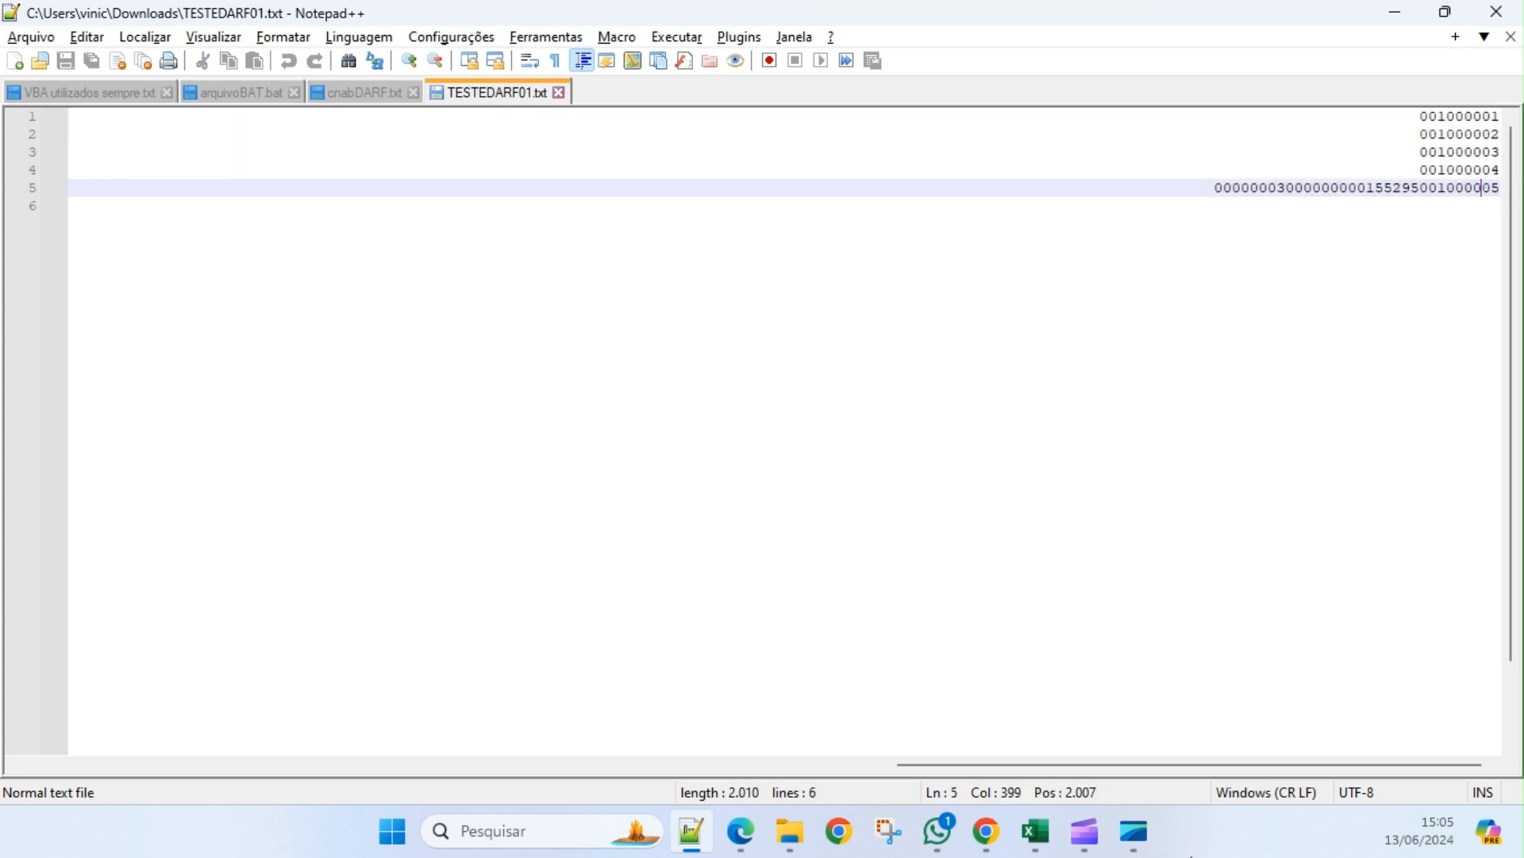
left_click_drag(919, 767, 35, 772)
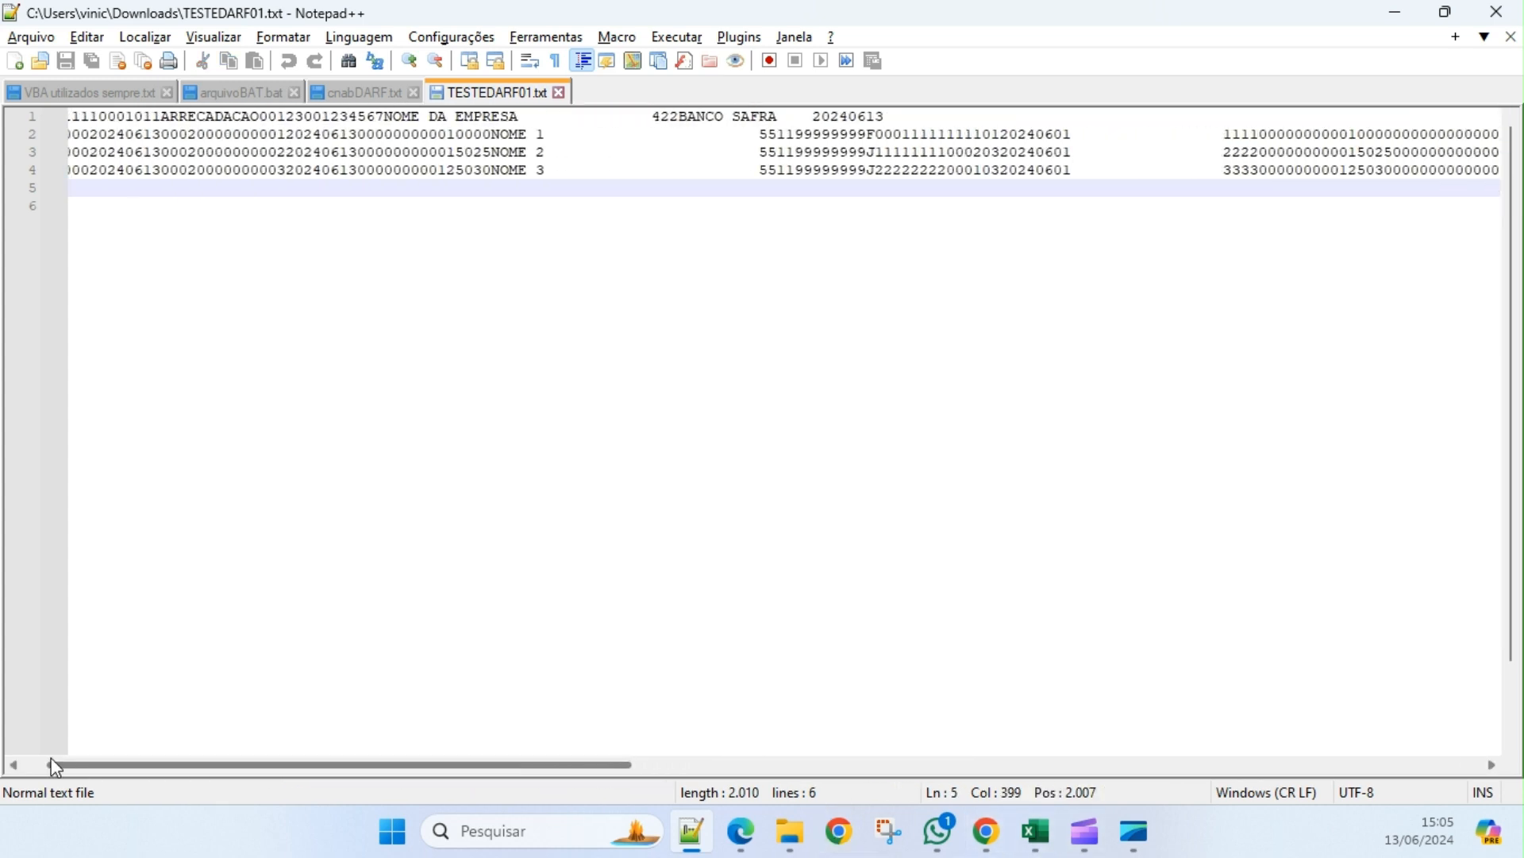
left_click(487, 184)
left_click_drag(197, 126, 208, 189)
left_click(313, 231)
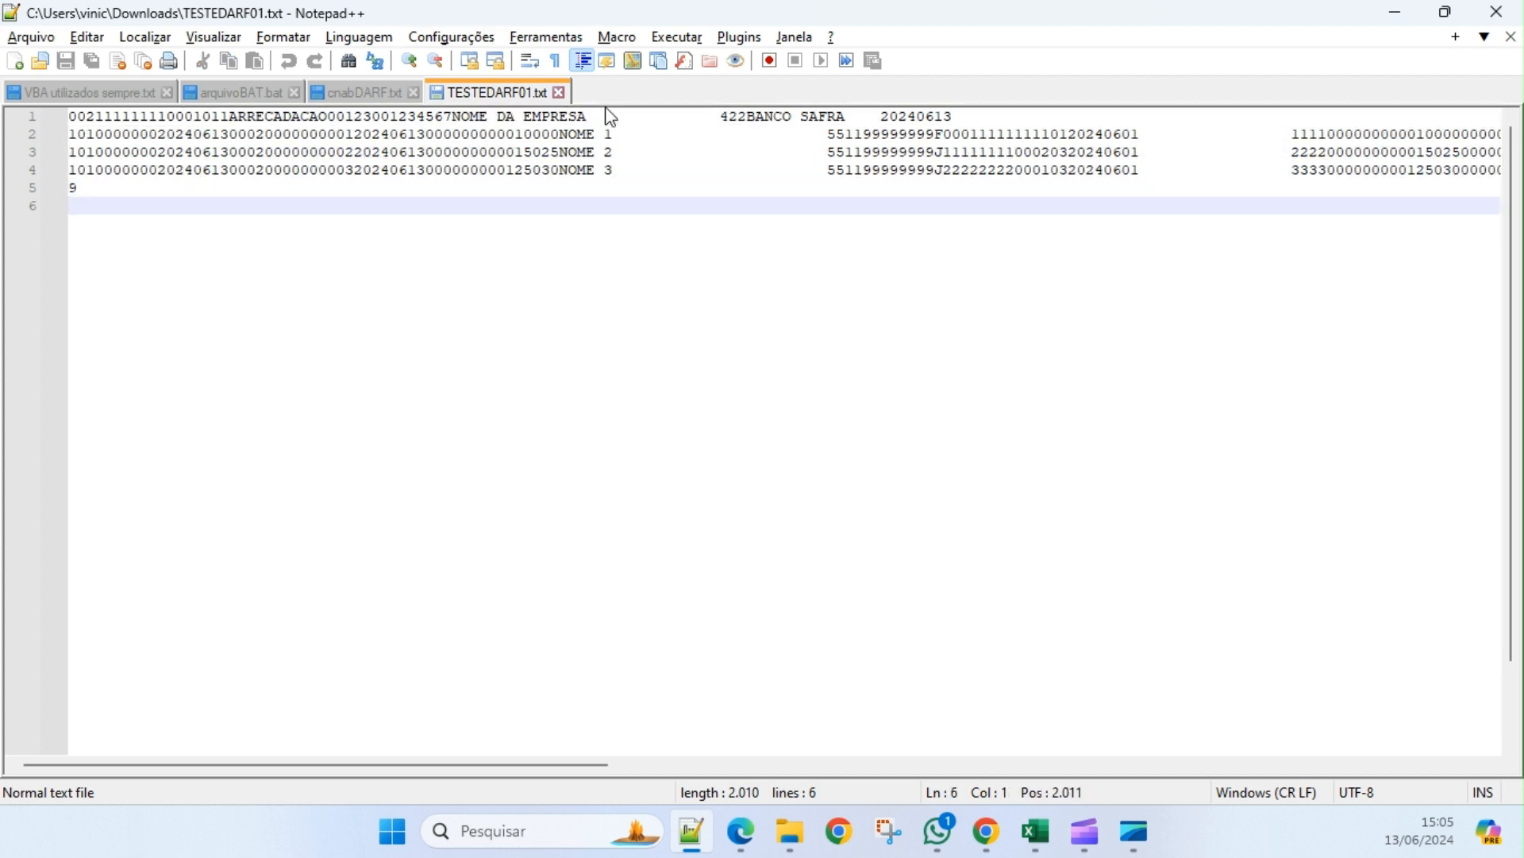
left_click(1508, 16)
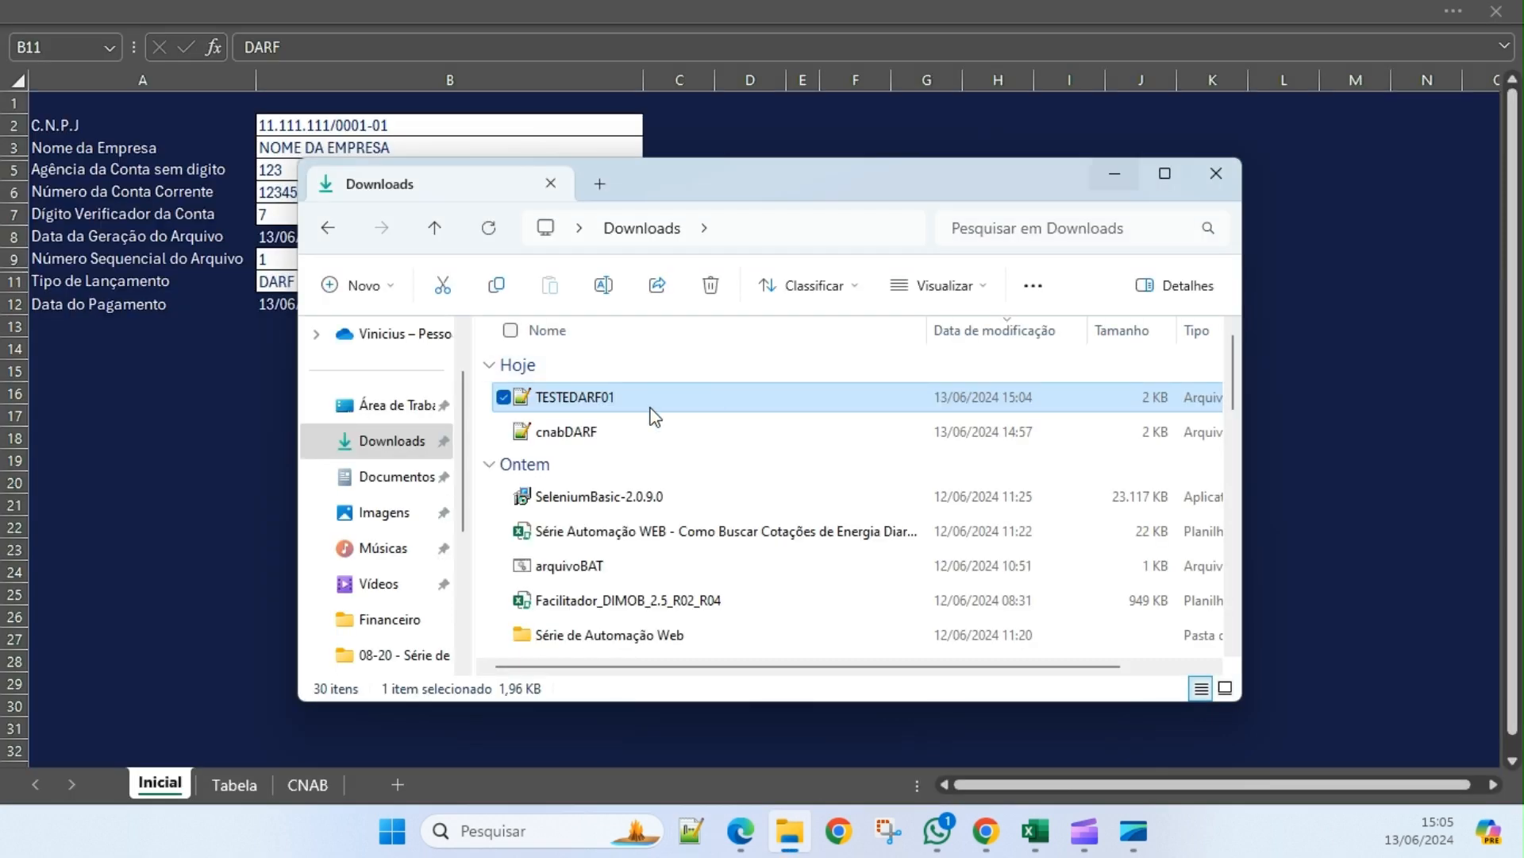
Return to the Safra workbook, reopen the DARF payments sheet, and clear all its payment rows.
left_click(182, 495)
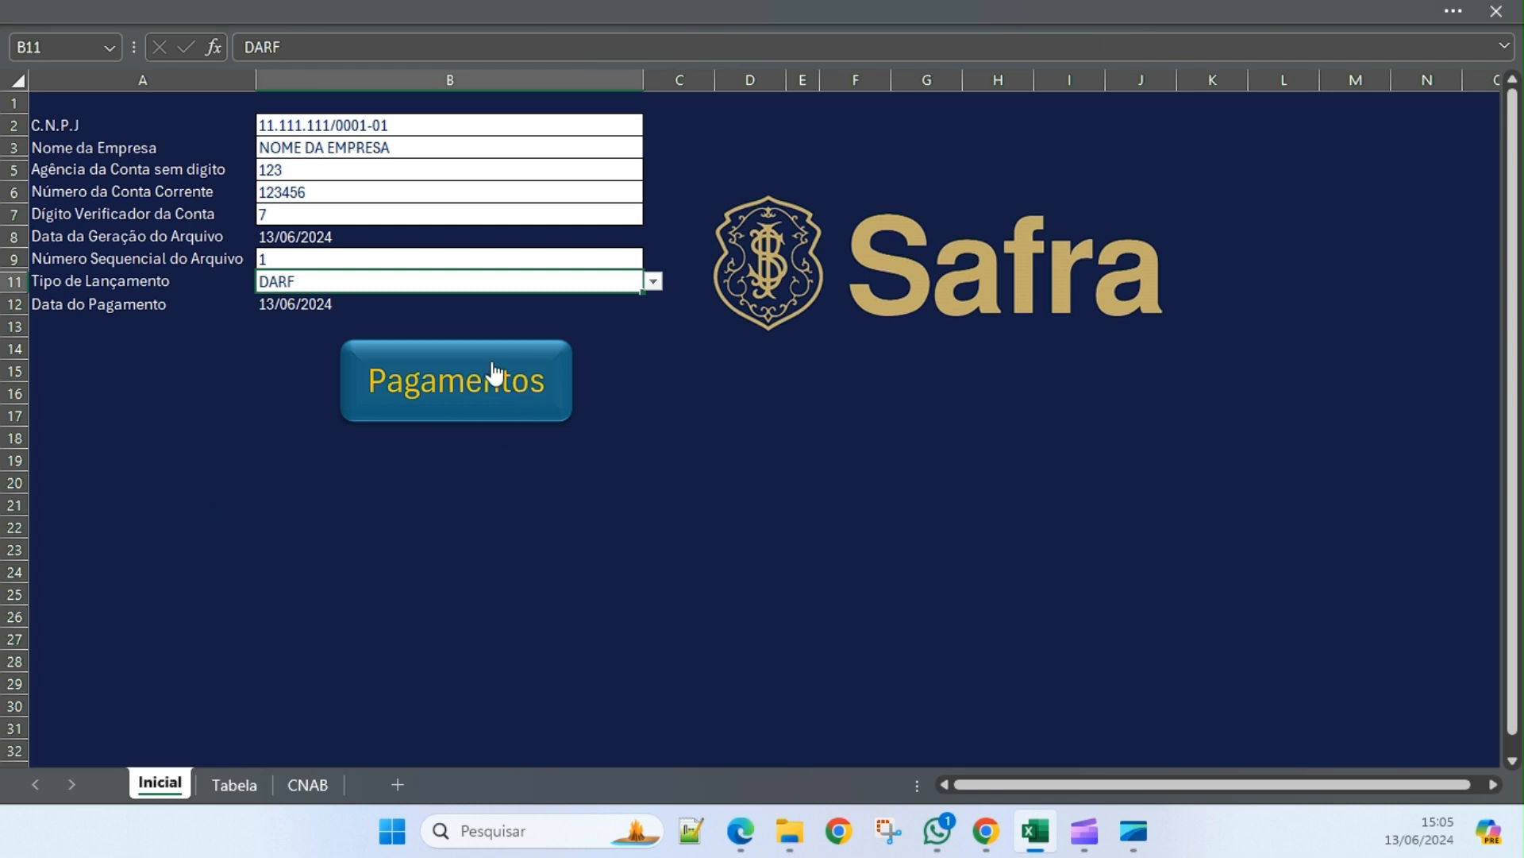
left_click(434, 393)
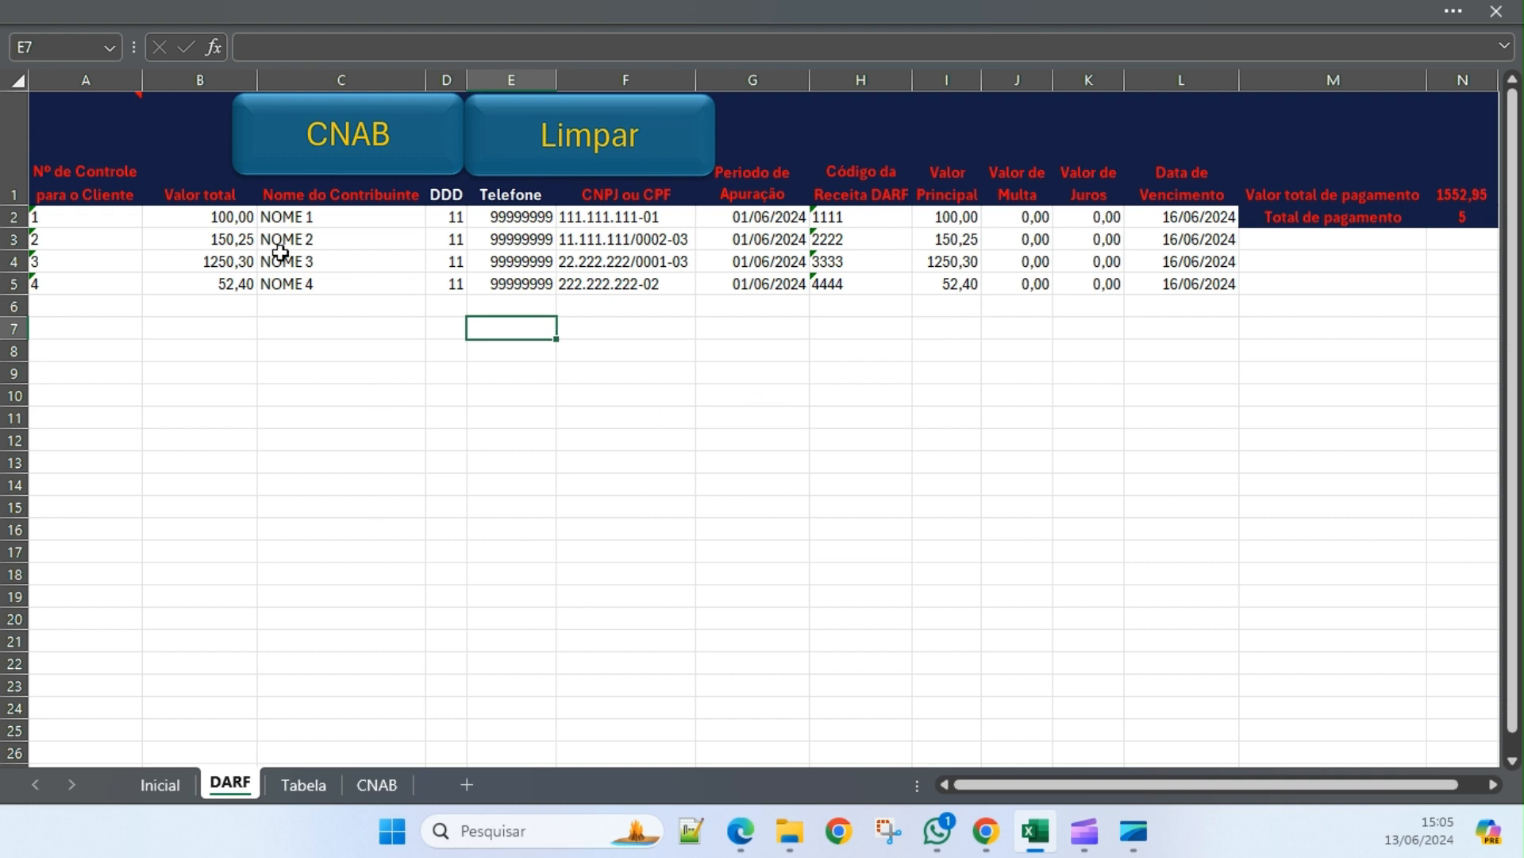
left_click_drag(99, 228, 1164, 287)
left_click(744, 392)
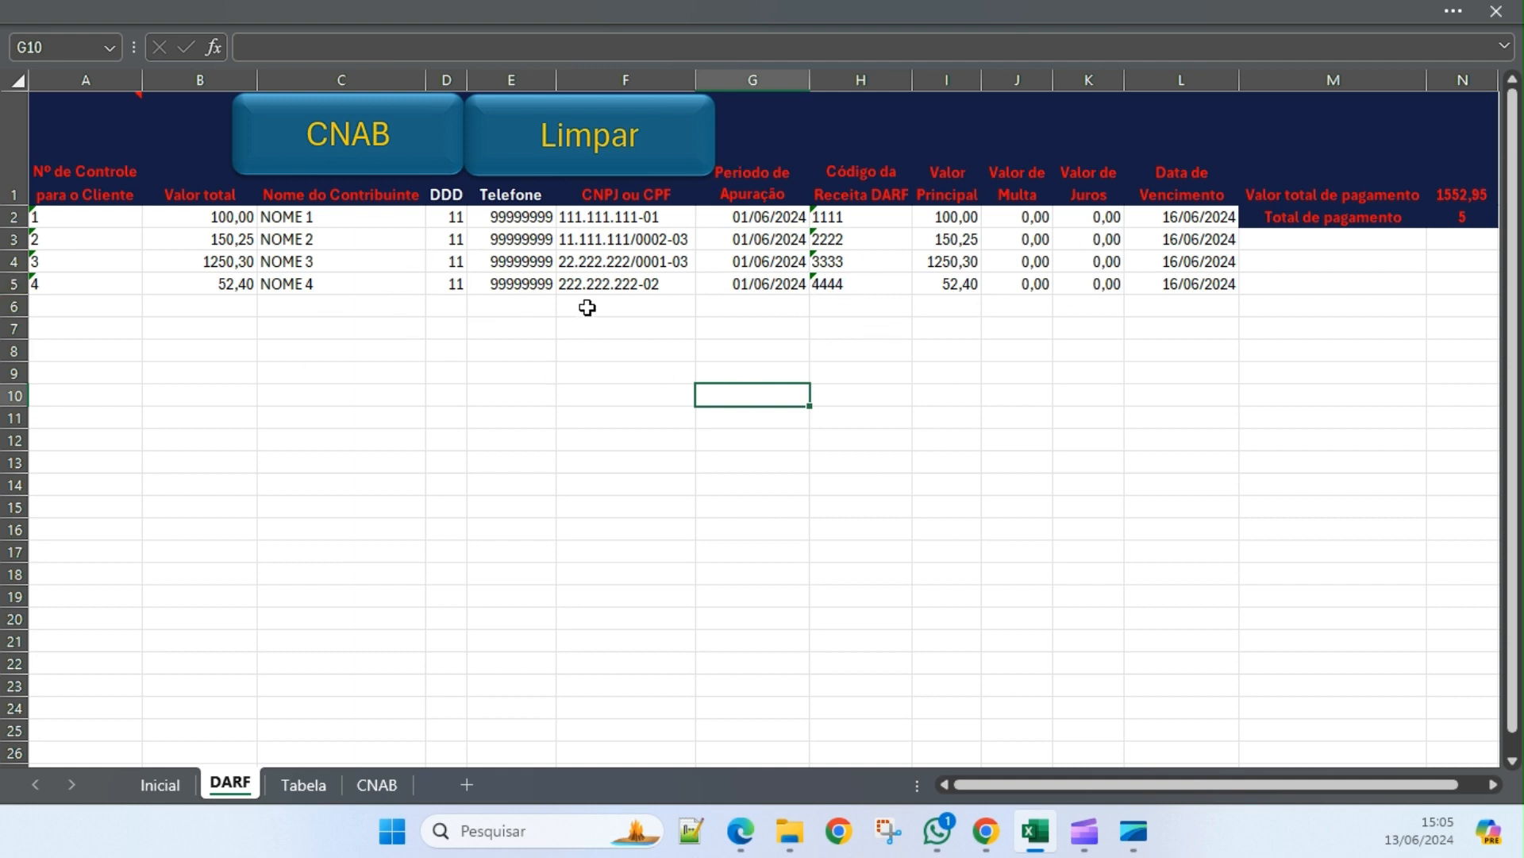
left_click(564, 146)
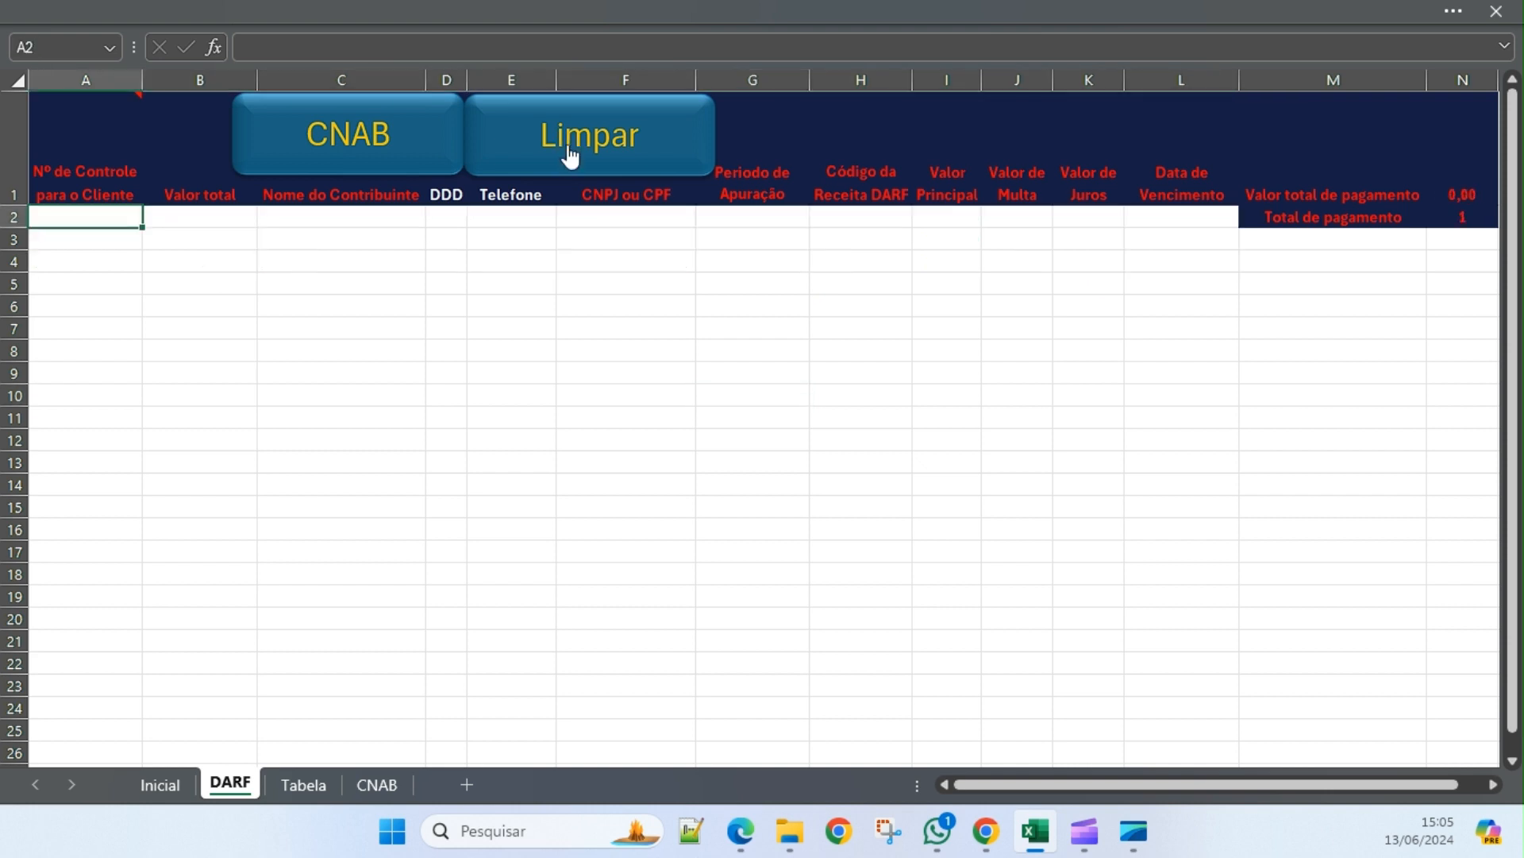
Review the payment entry area A2:L10 and columns A to C on the DARF sheet.
left_click_drag(98, 216, 1147, 405)
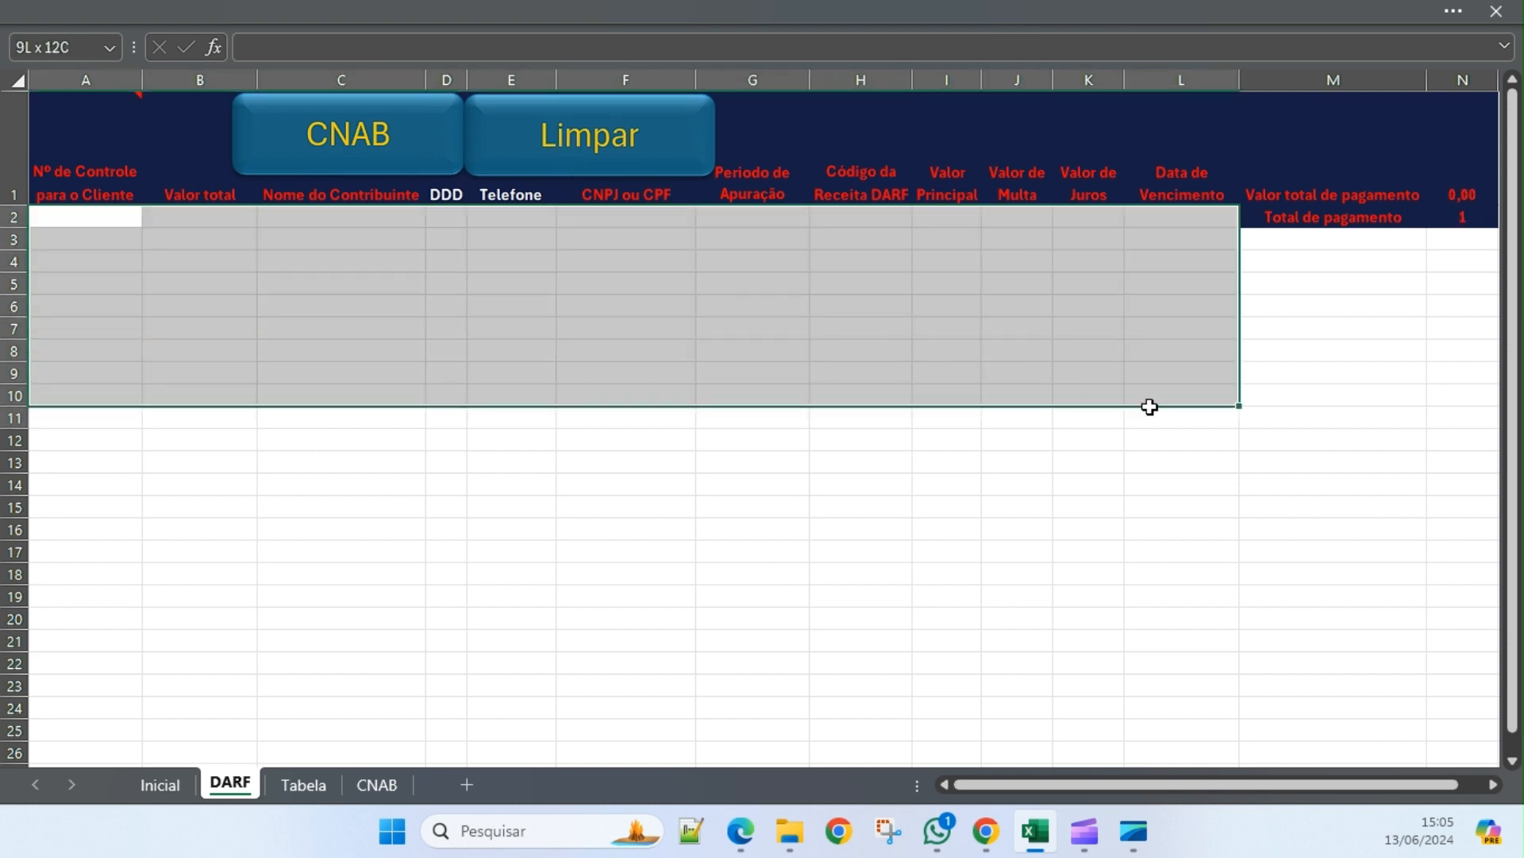
left_click(844, 413)
left_click(381, 263)
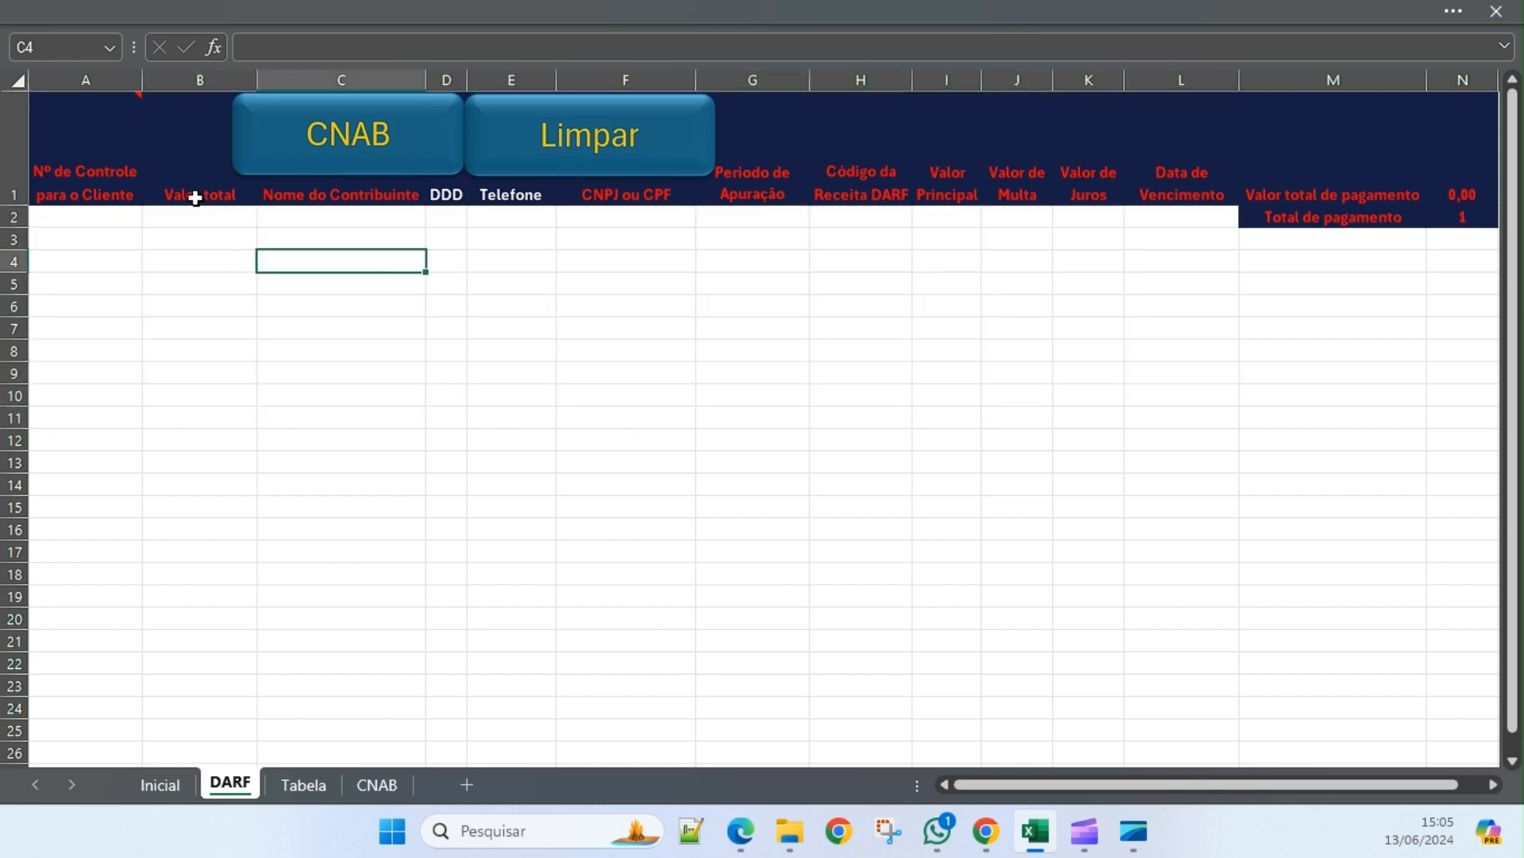
left_click(107, 79)
left_click(198, 80)
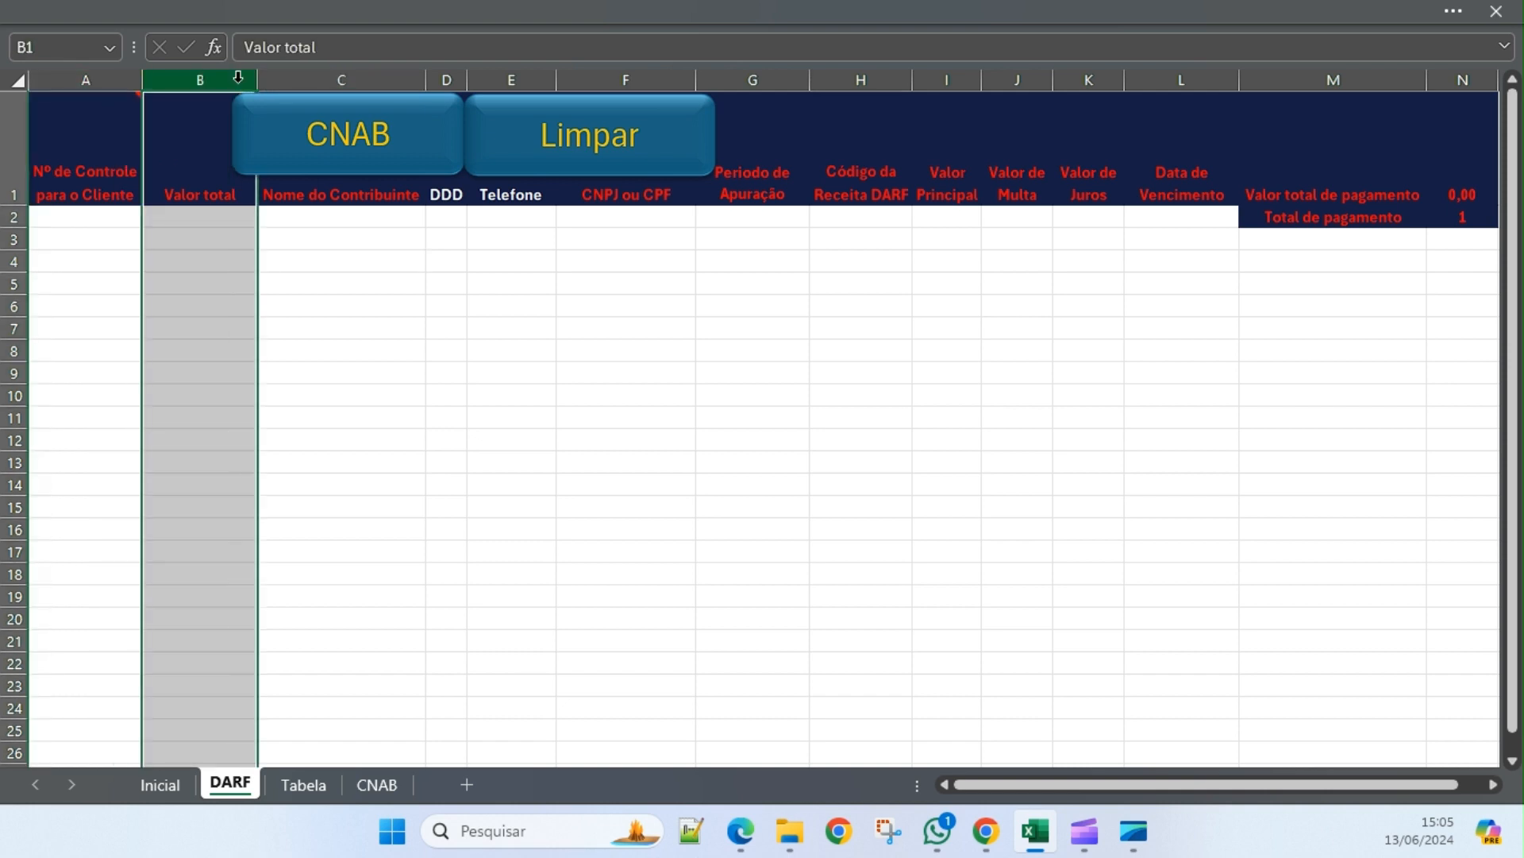
left_click(314, 79)
left_click(447, 372)
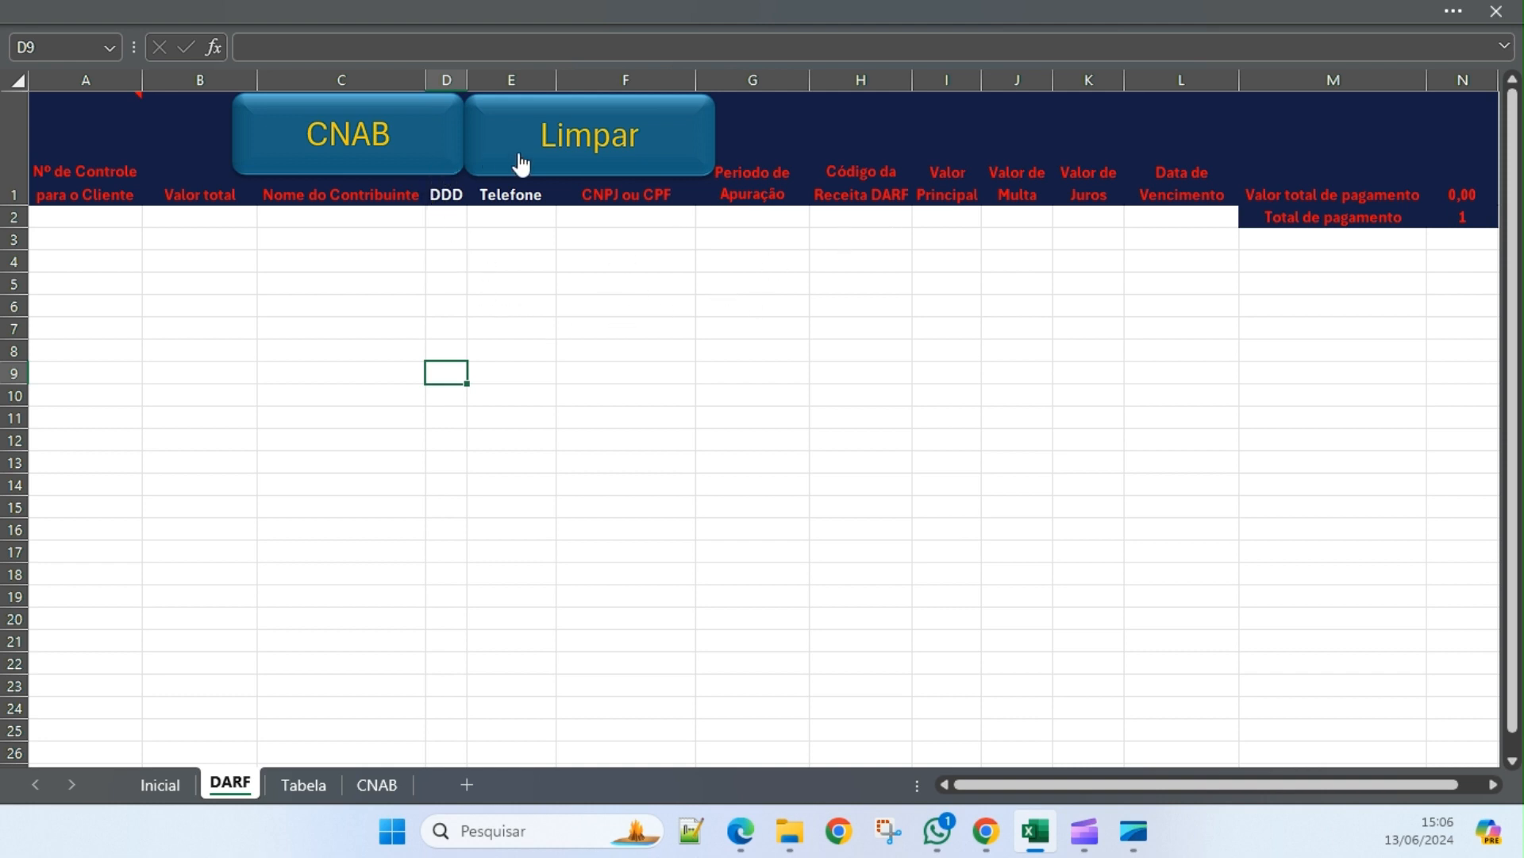
On the Inicial sheet, set Tipo de Lançamento to Tributo Federal com Código de Barras and Número Sequencial do Arquivo to 2.
left_click(174, 784)
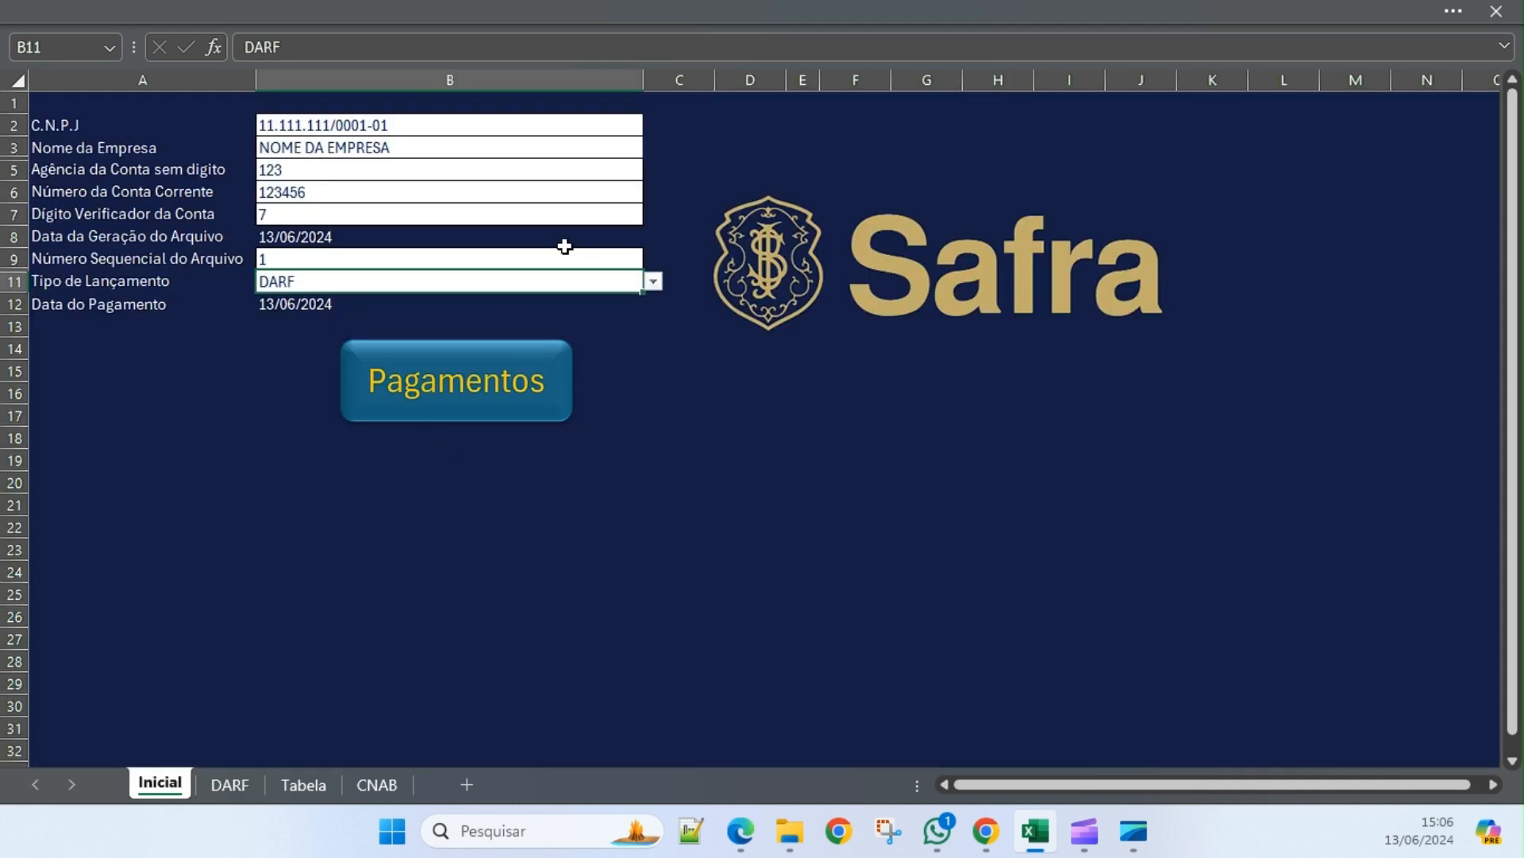
left_click(652, 283)
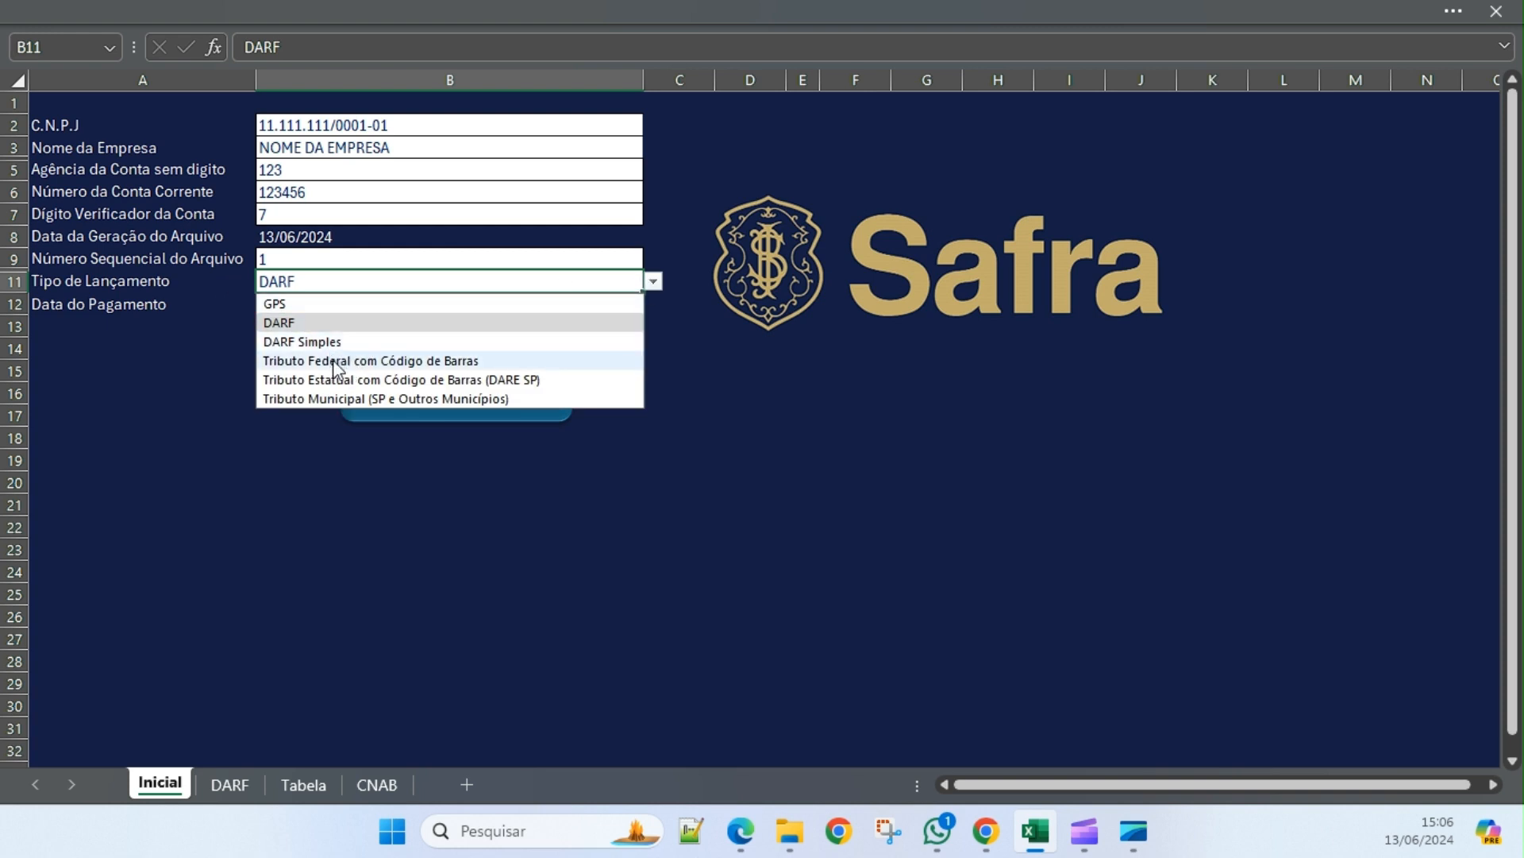
left_click(412, 364)
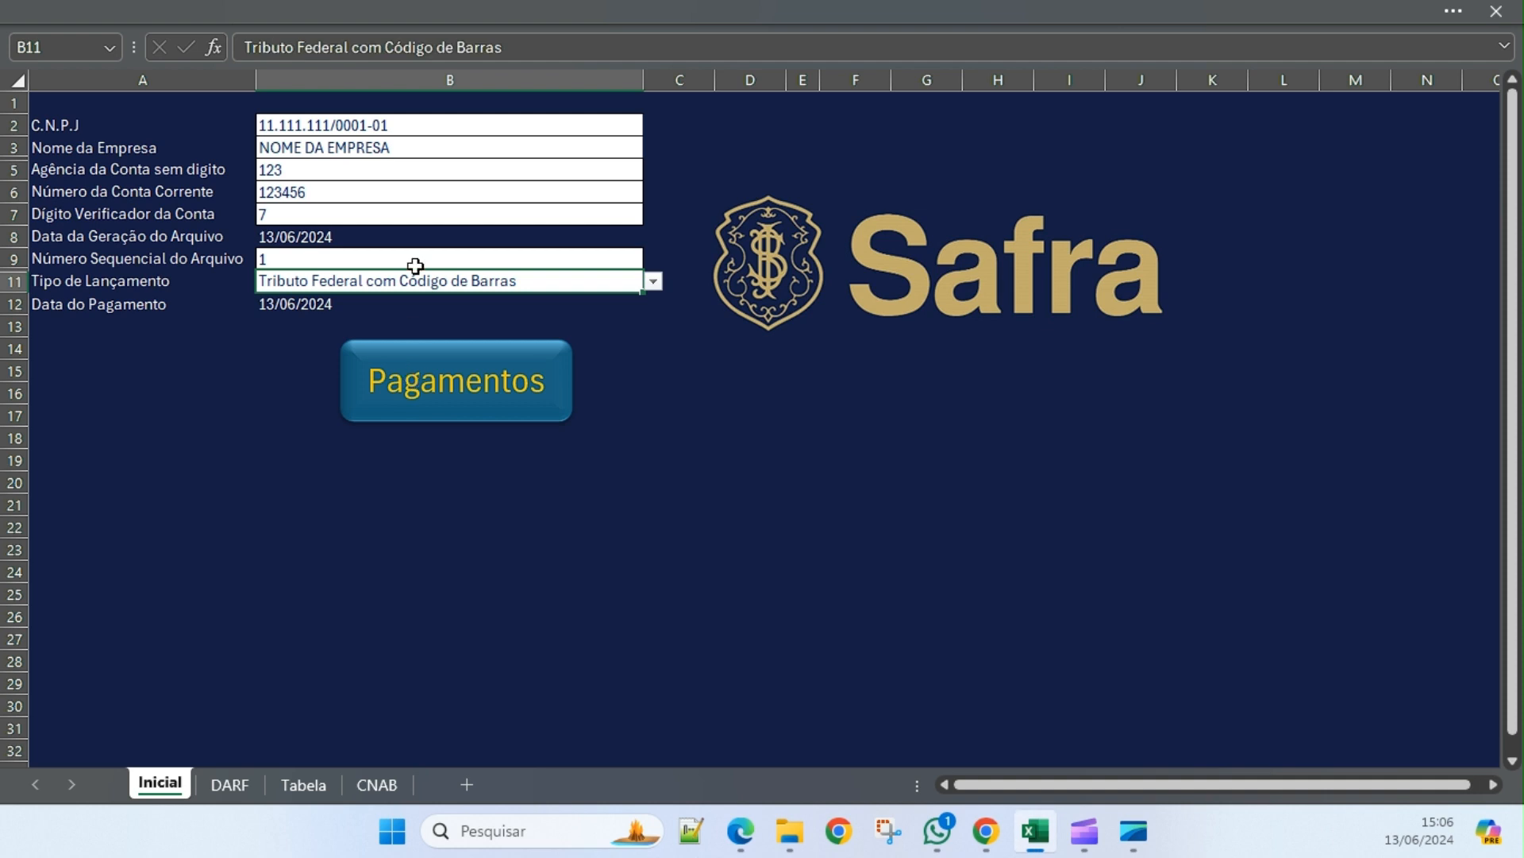
left_click(307, 255)
type("2")
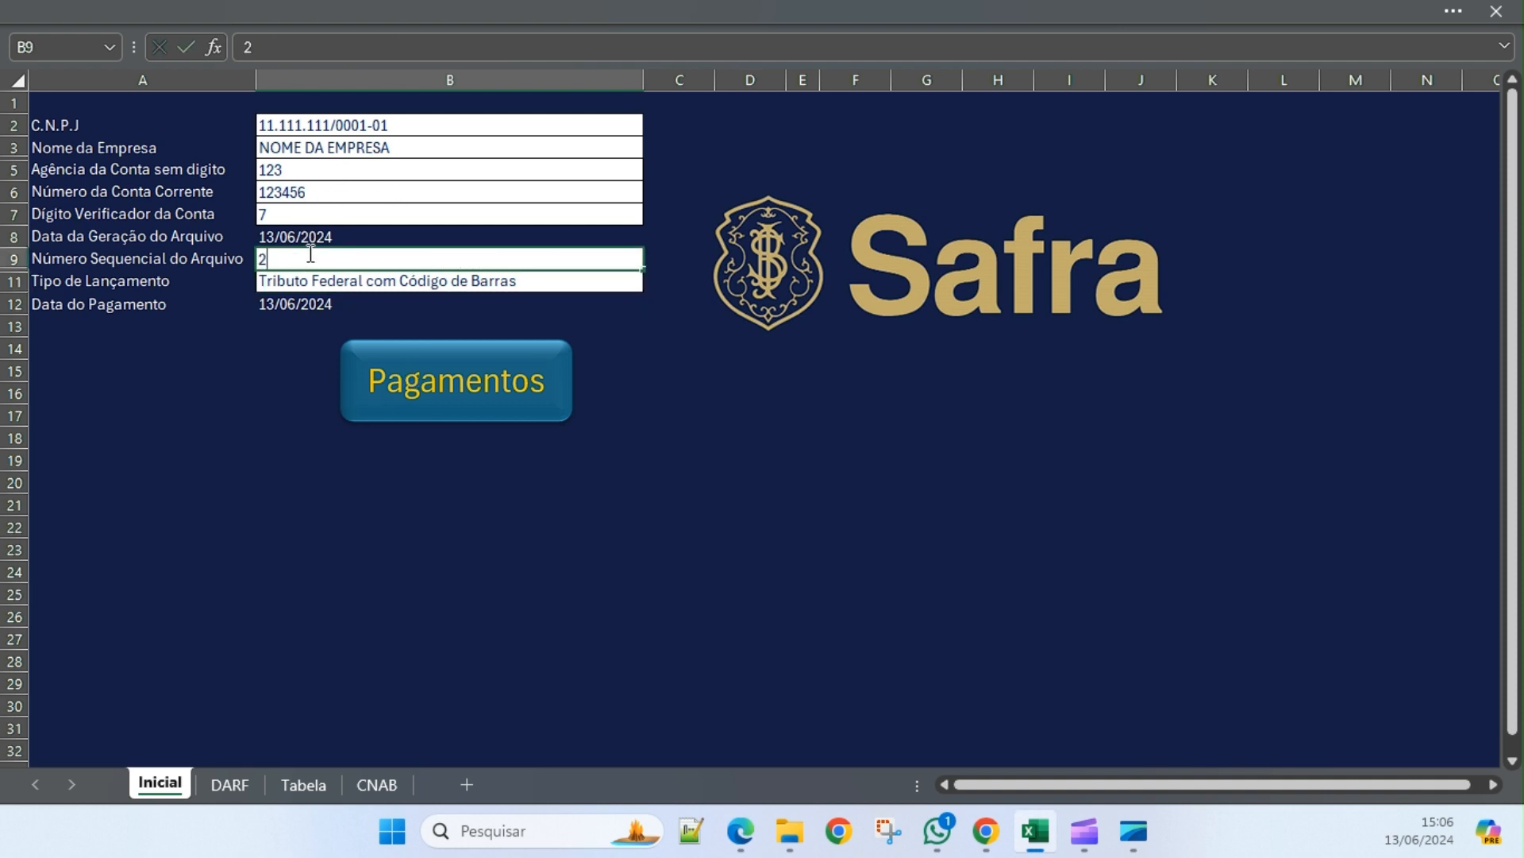
left_click(254, 334)
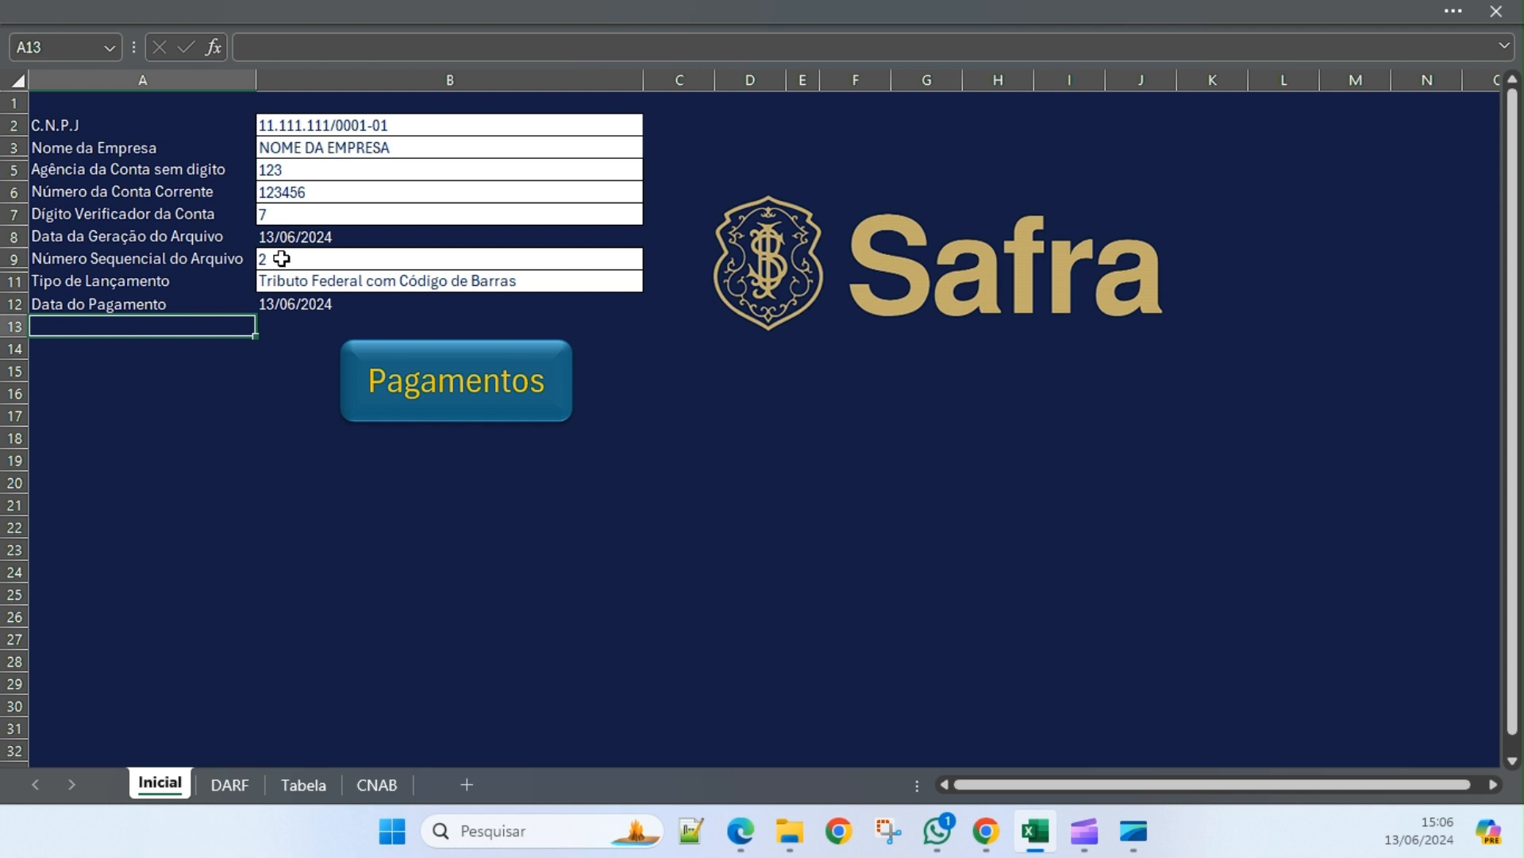
Open the Tributo_Federal payments sheet for the selected Tipo de Lançamento.
left_click(445, 391)
left_click(344, 360)
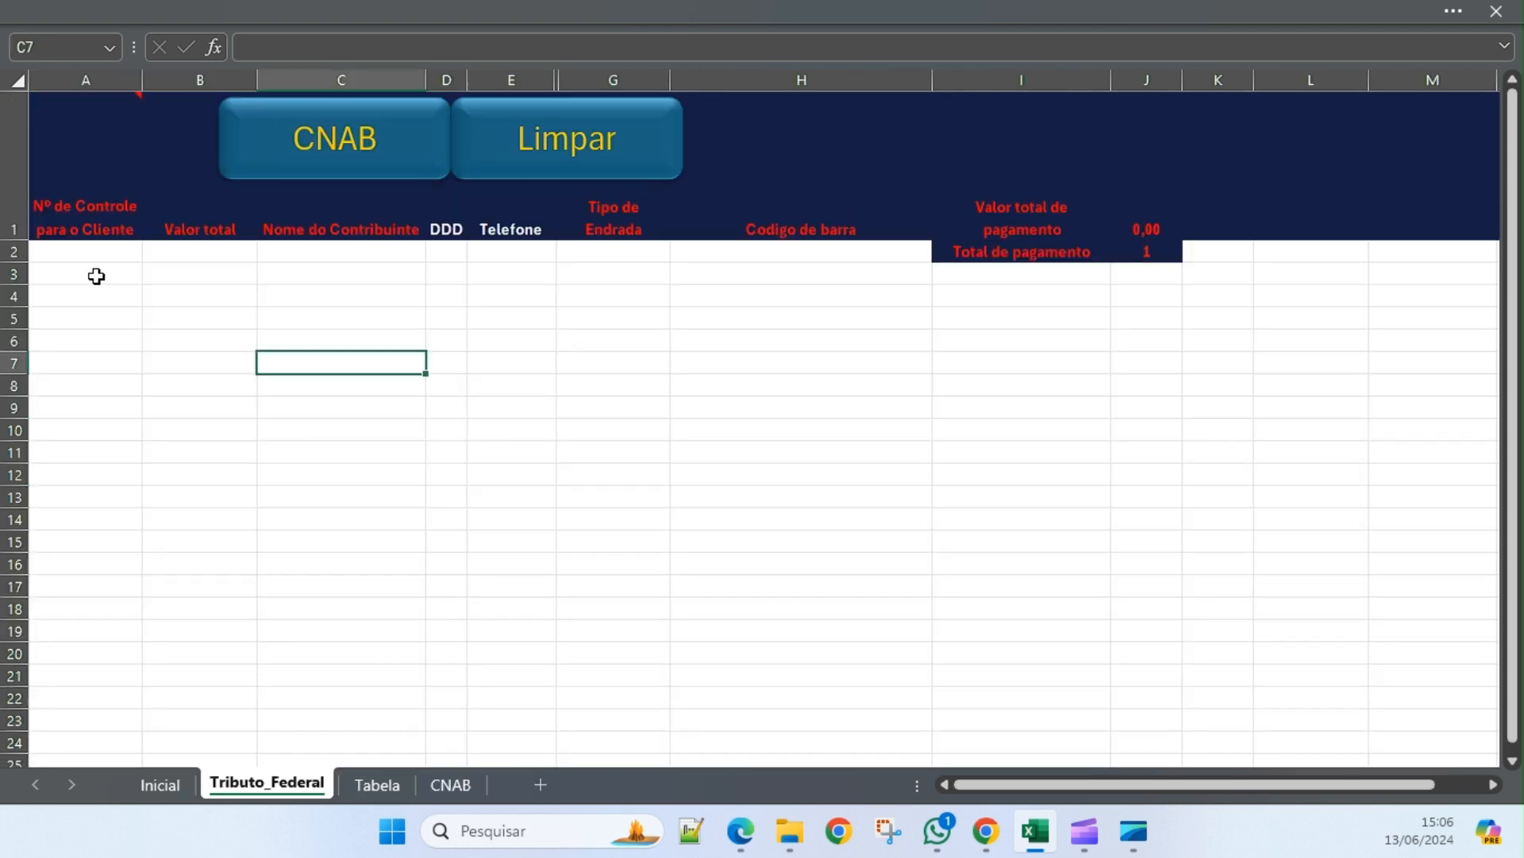
Enter 1, 2 and 3 as Nº de Controle para o Cliente in cells A2 to A4 of Tributo_Federal.
left_click(84, 250)
type("1")
key("Return")
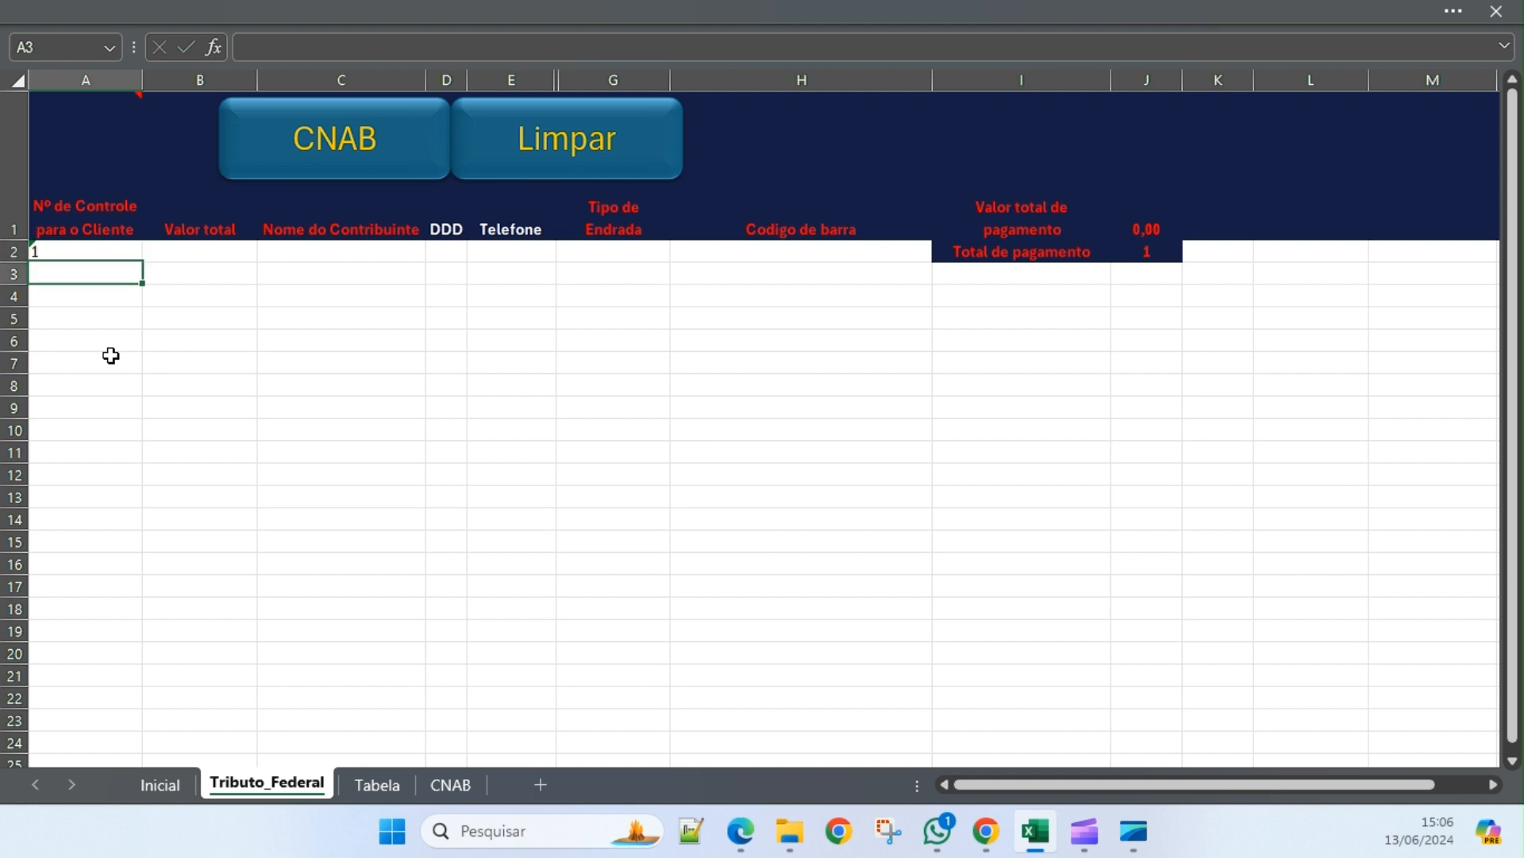
type("2")
key("Return")
type("3")
key("Return")
Enter Valor total 252,05 for the first payment and 2500,00 for the second payment.
key("Up")
key("Up")
key("Up")
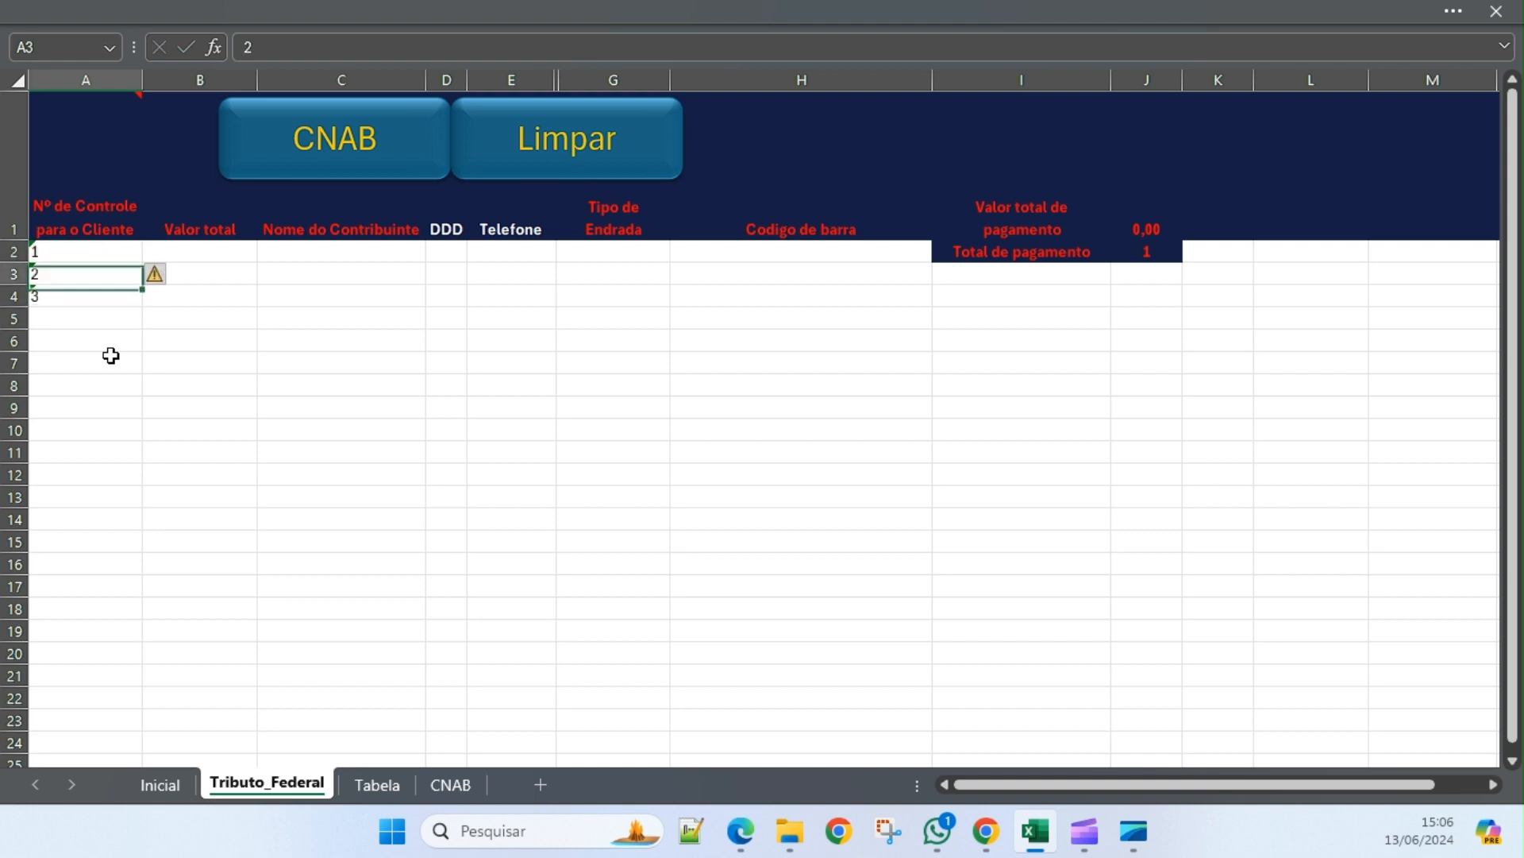
key("Right")
type("25")
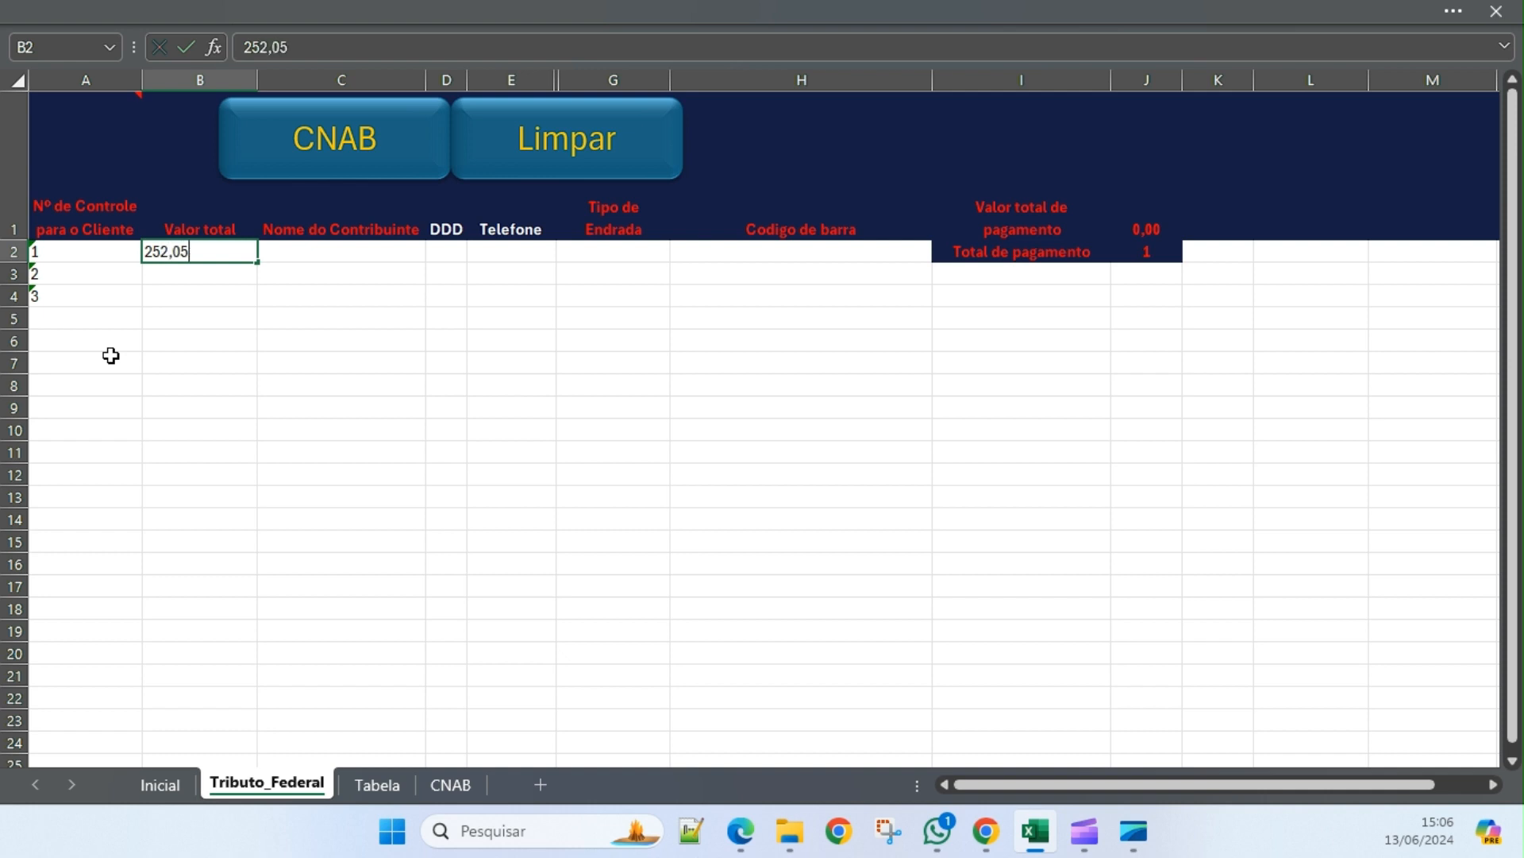
key("Return")
type("025")
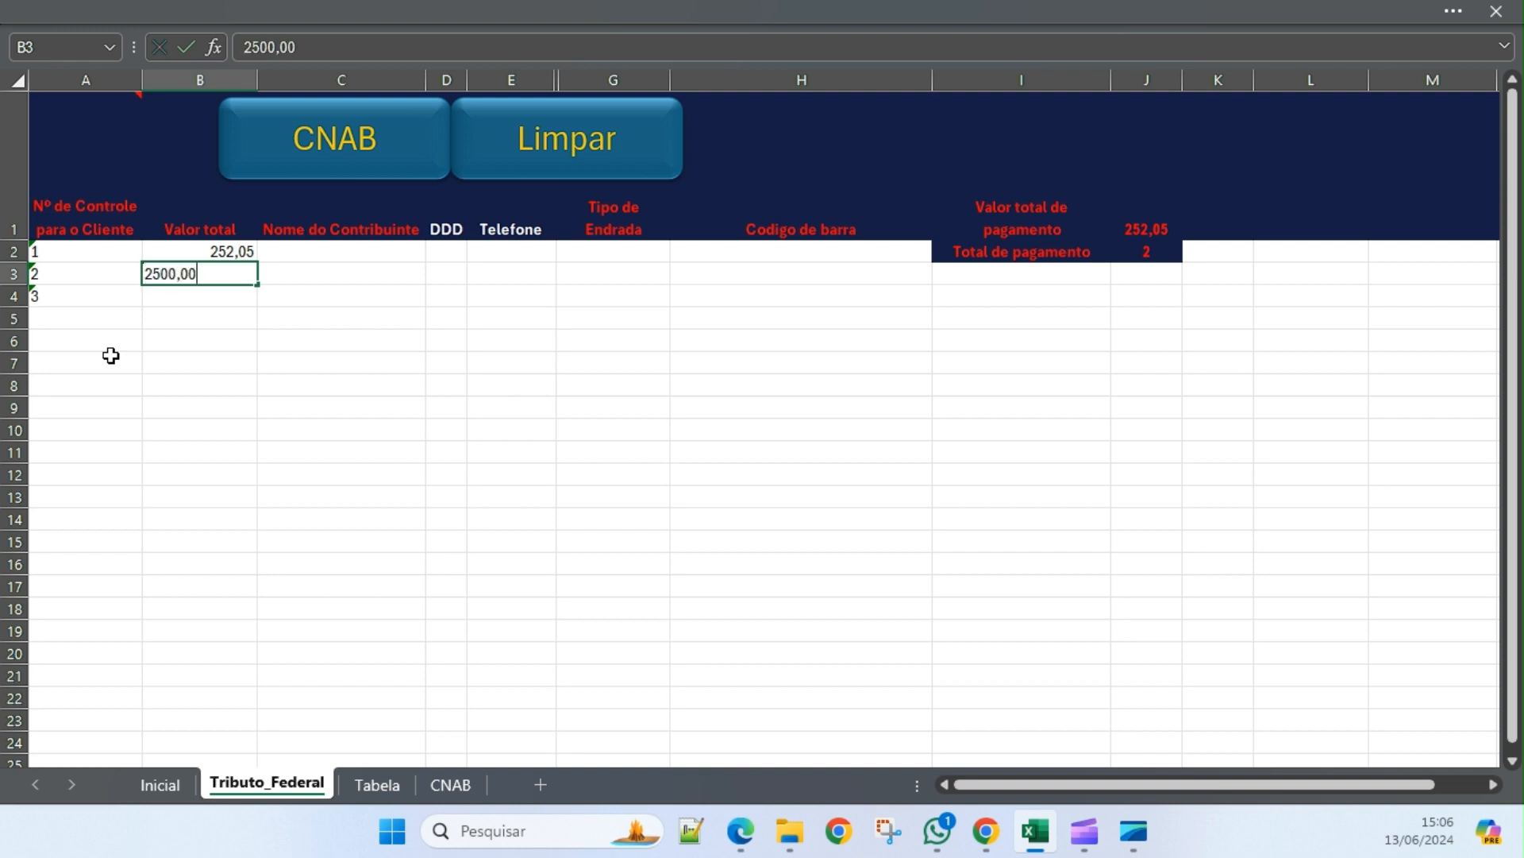
key("Return")
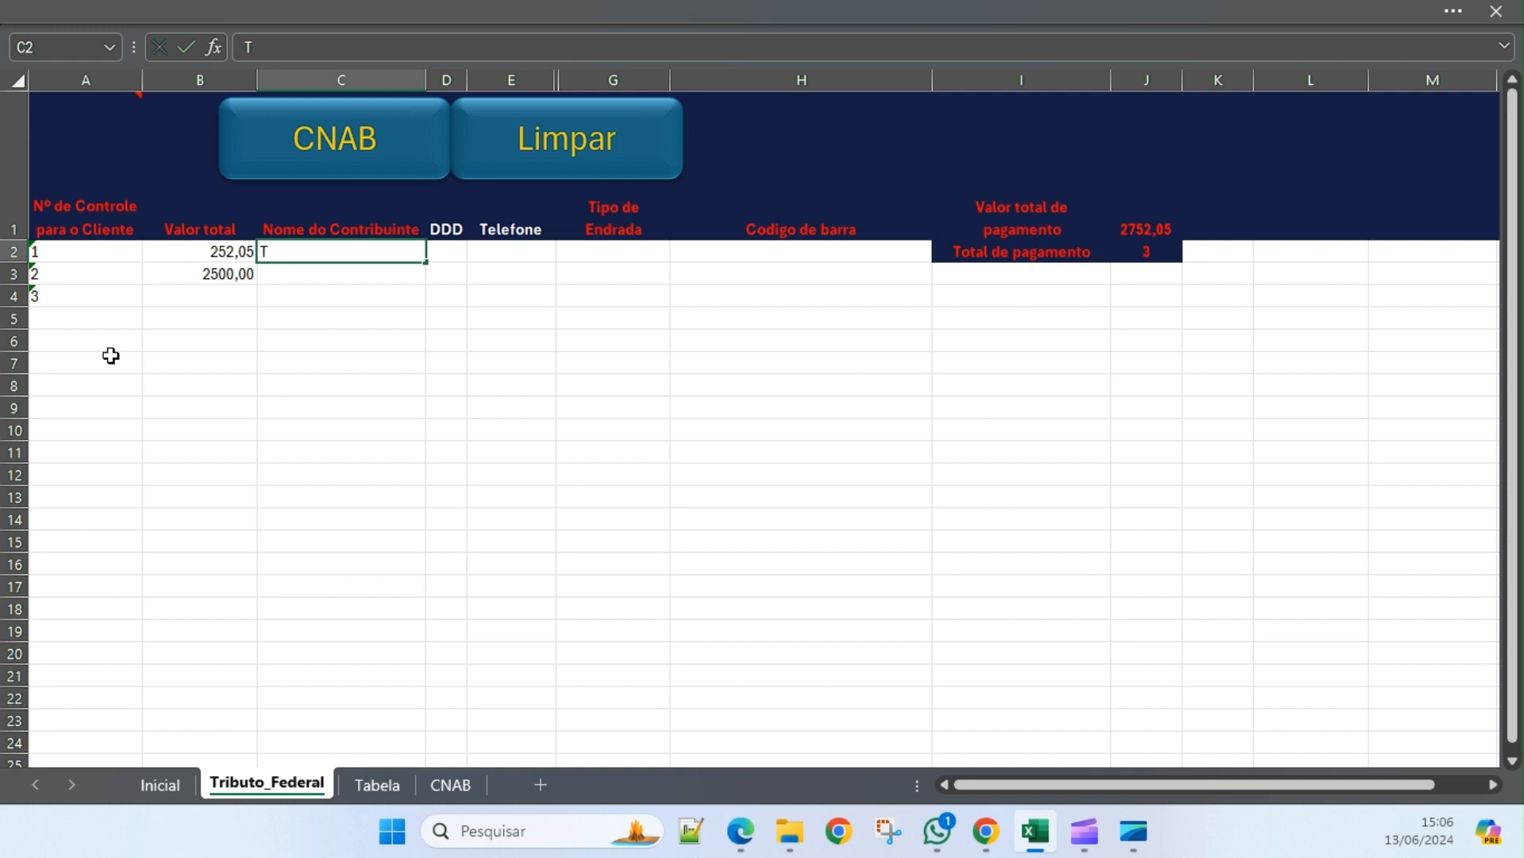
Enter TESTE as Nome do Contribuinte in C2 and copy it to C3.
key("Down")
key("Up")
key("ctrl+c")
key("Down")
key("ctrl+v")
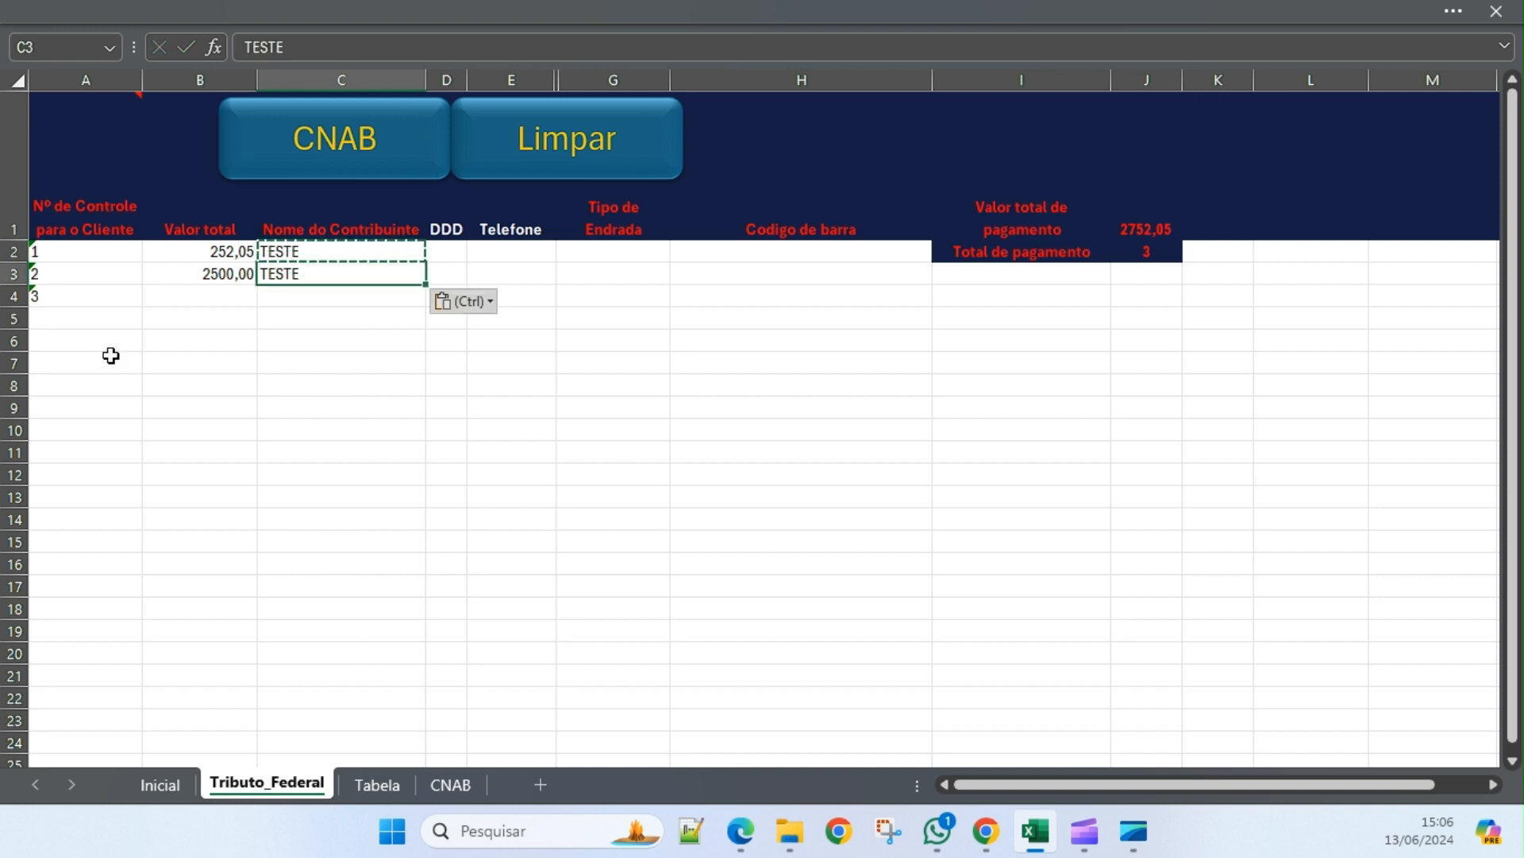
Set the DDD to 11 for both payment rows.
key("Up")
key("Right")
key("Right")
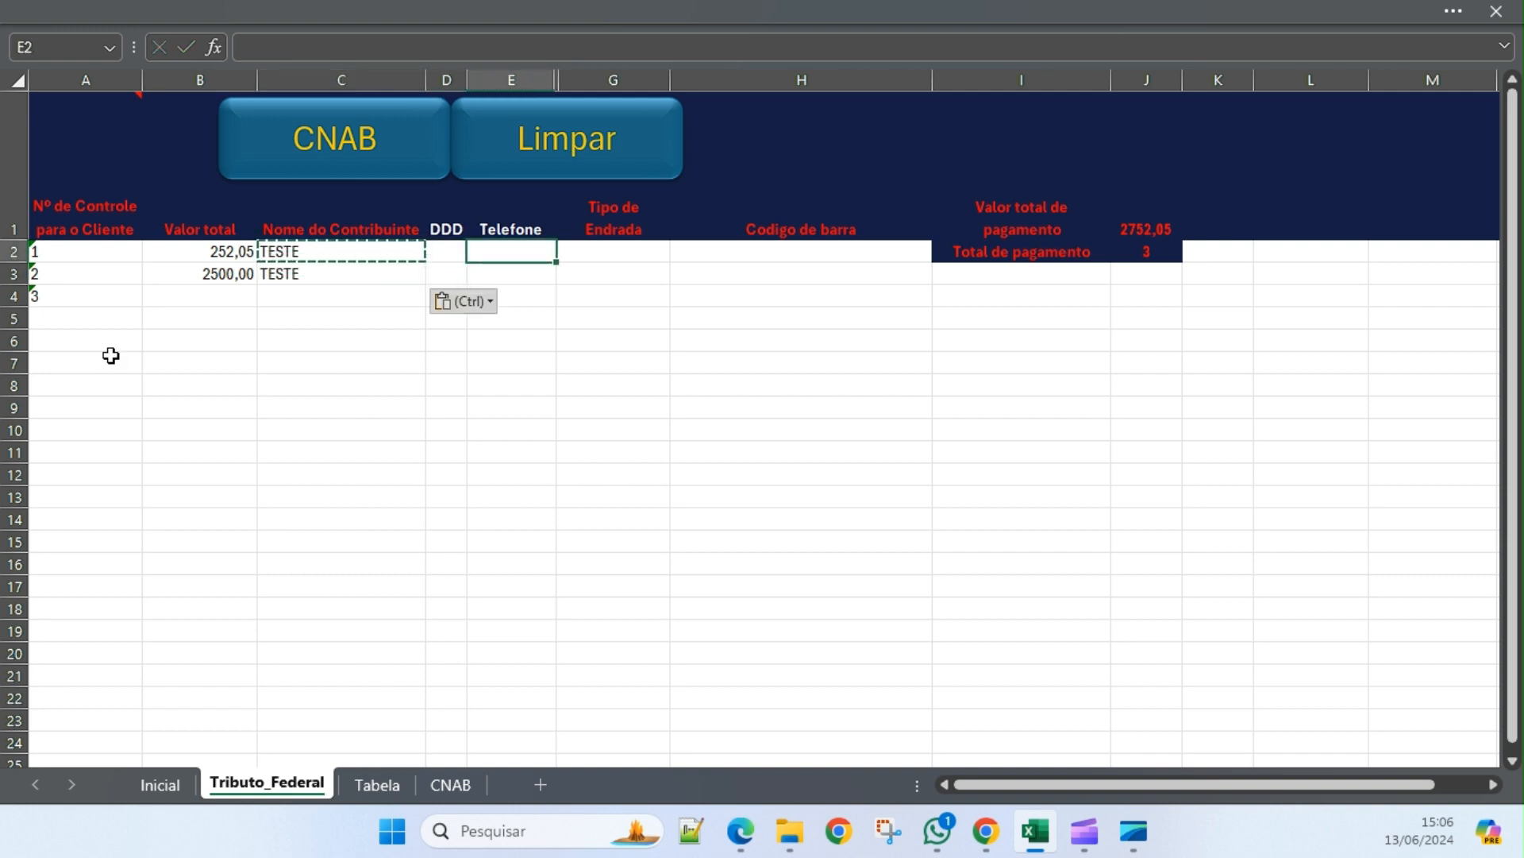
key("Left")
key("Left")
key("Right")
type("11")
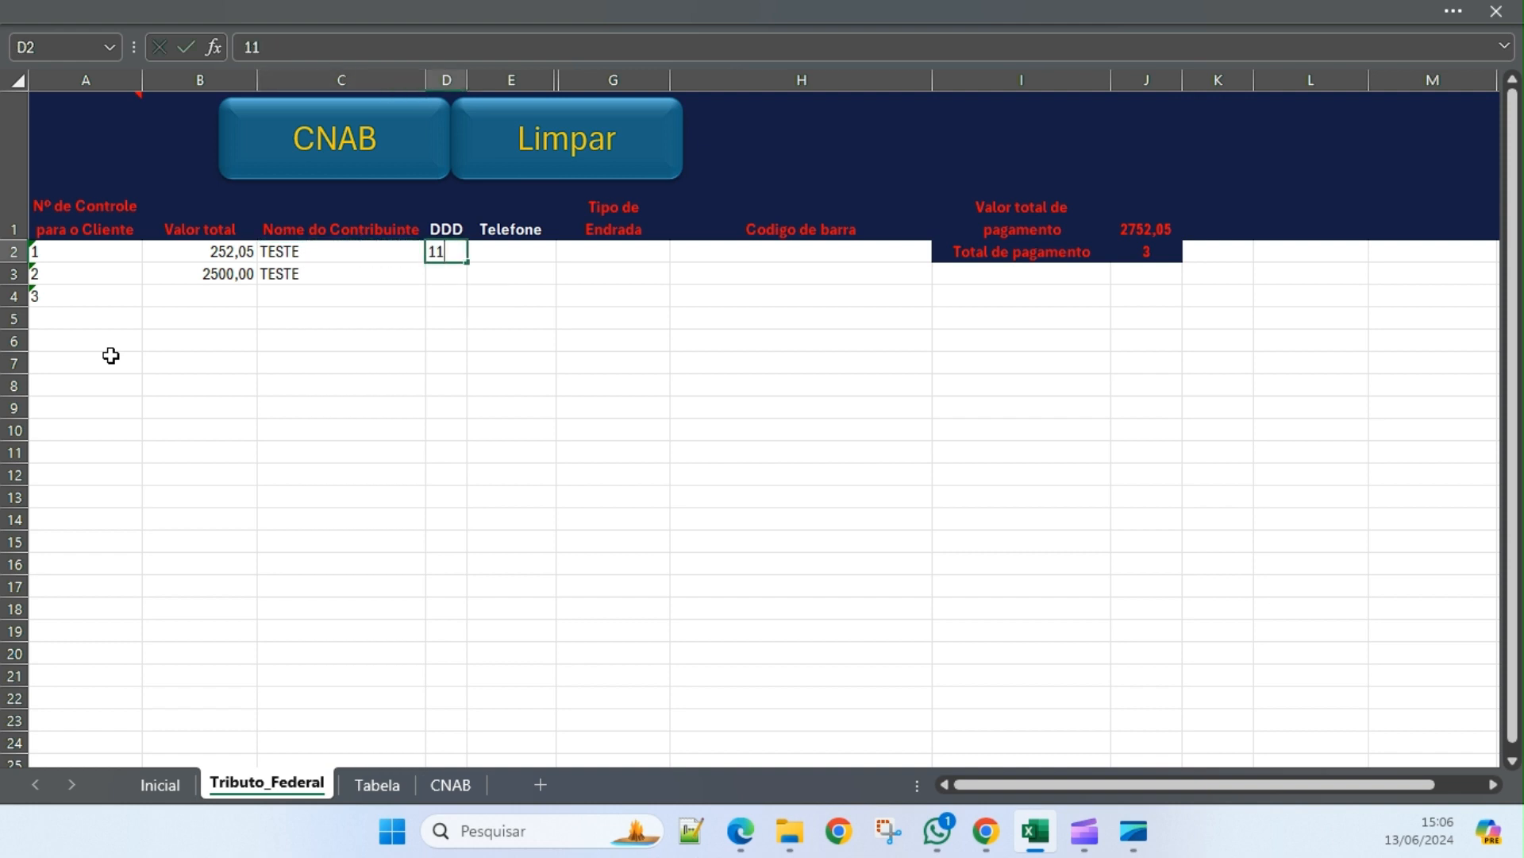
key("Return")
type("11")
Fill in the contributor's phone number in the Telefone column for both payment rows.
key("Right")
key("Up")
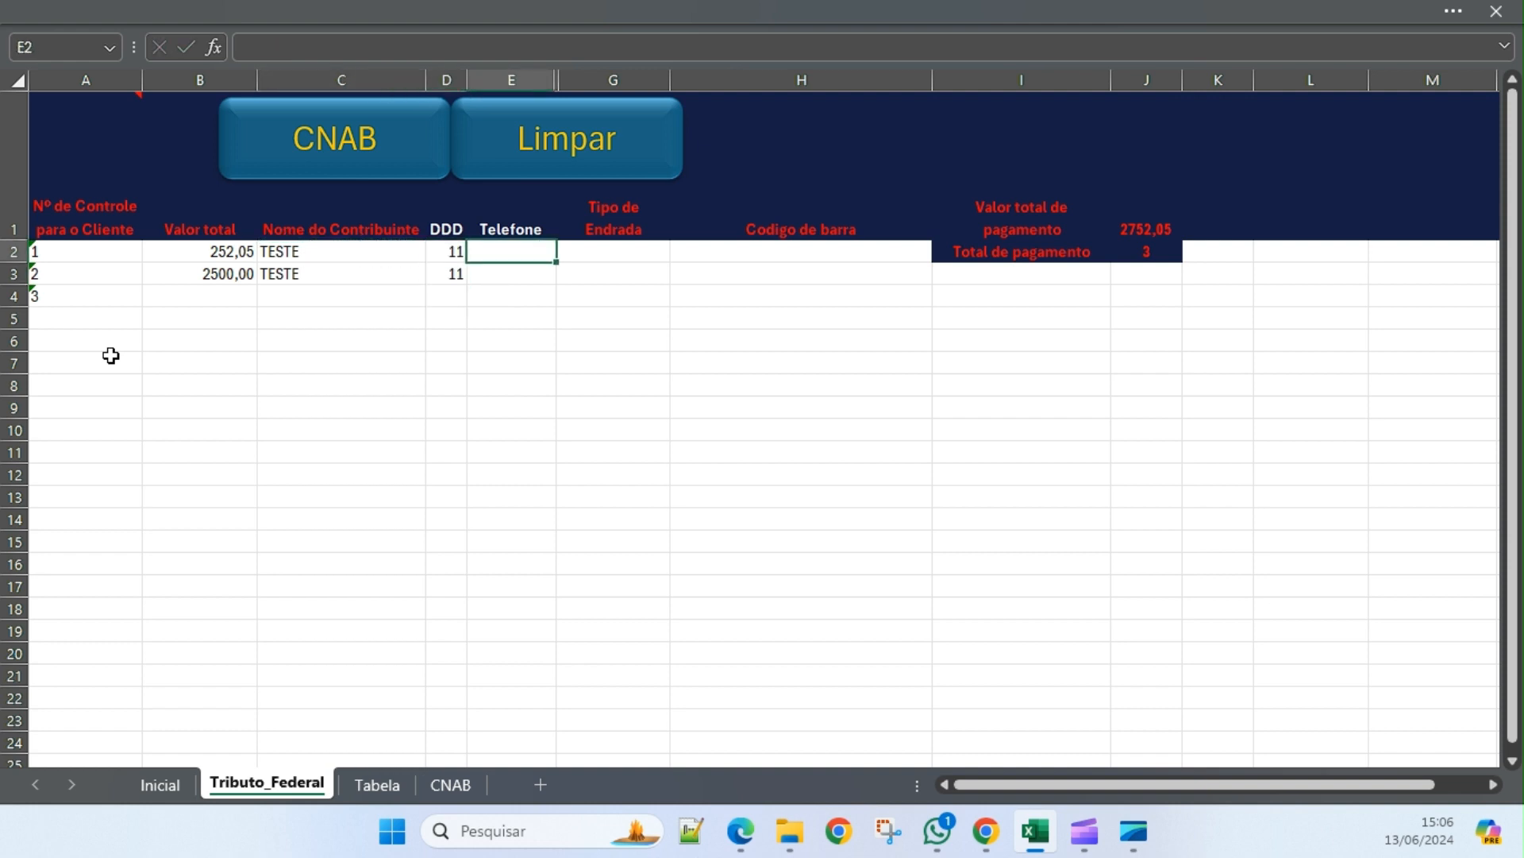
type("99999999")
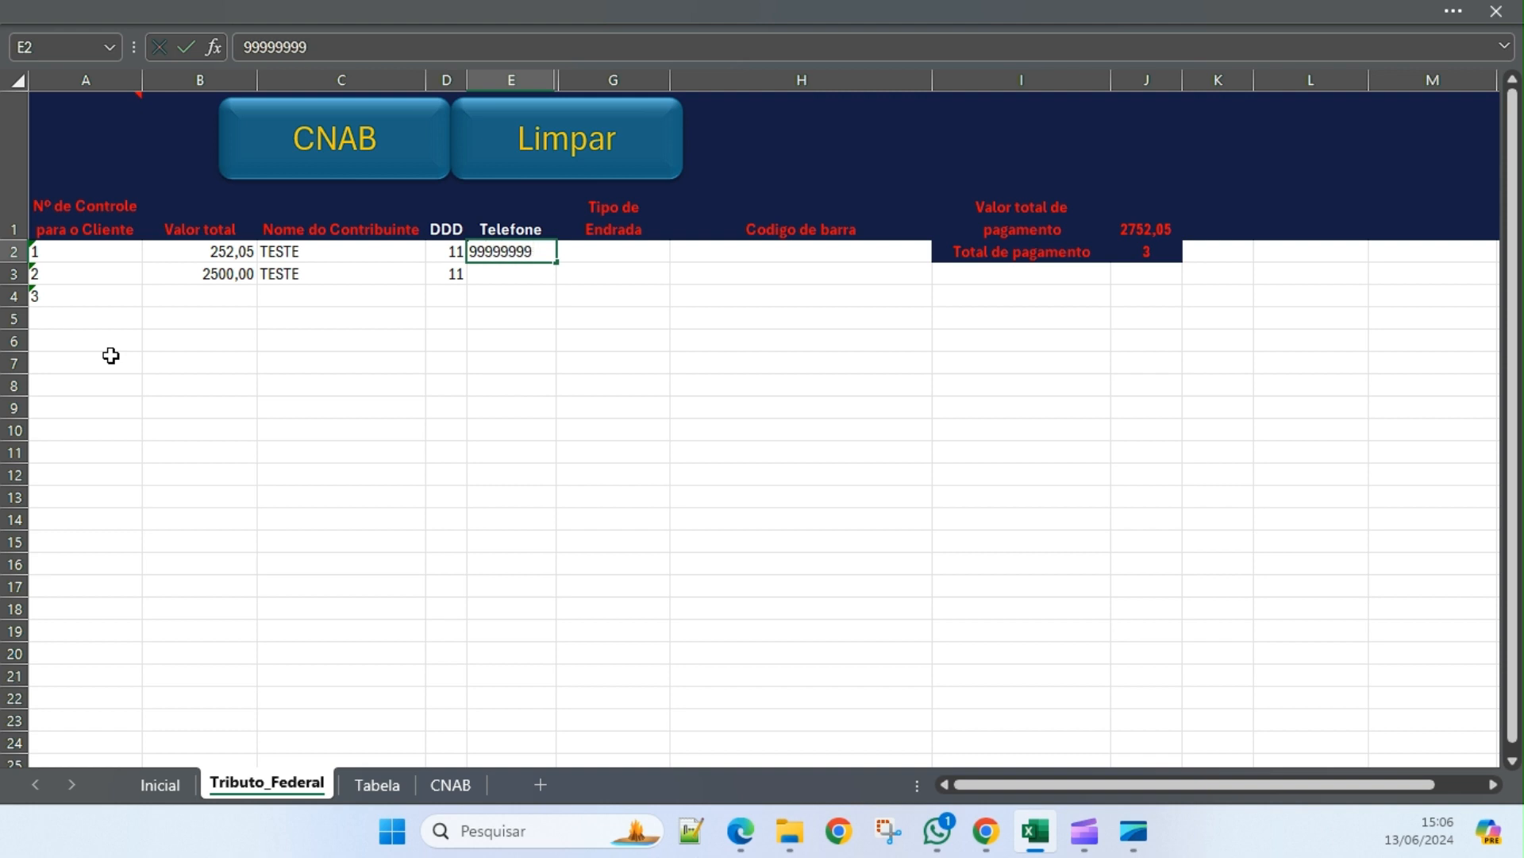
key("Return")
type("9999")
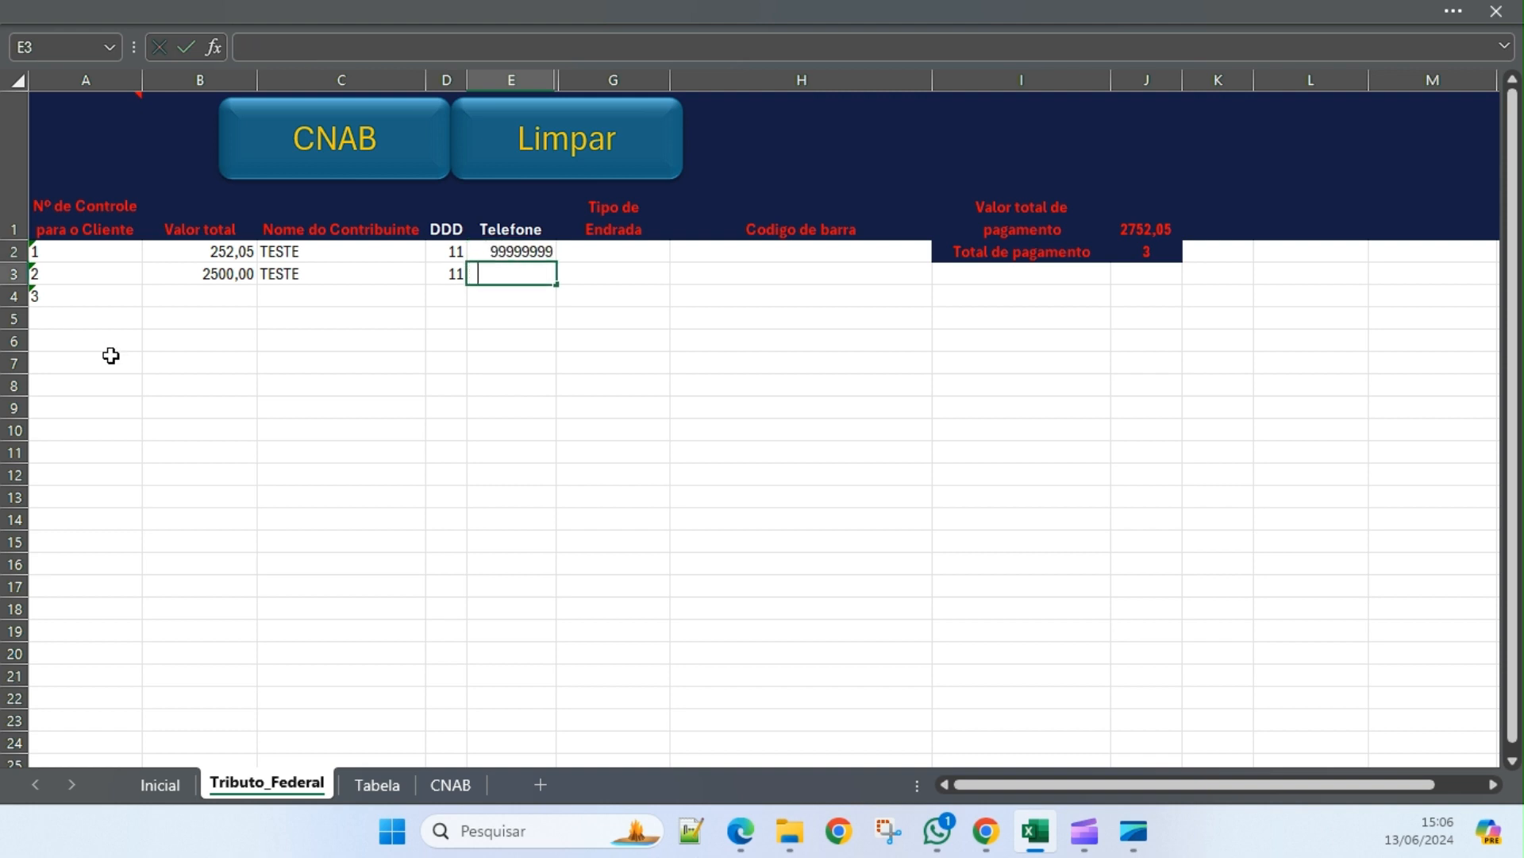
type("9999")
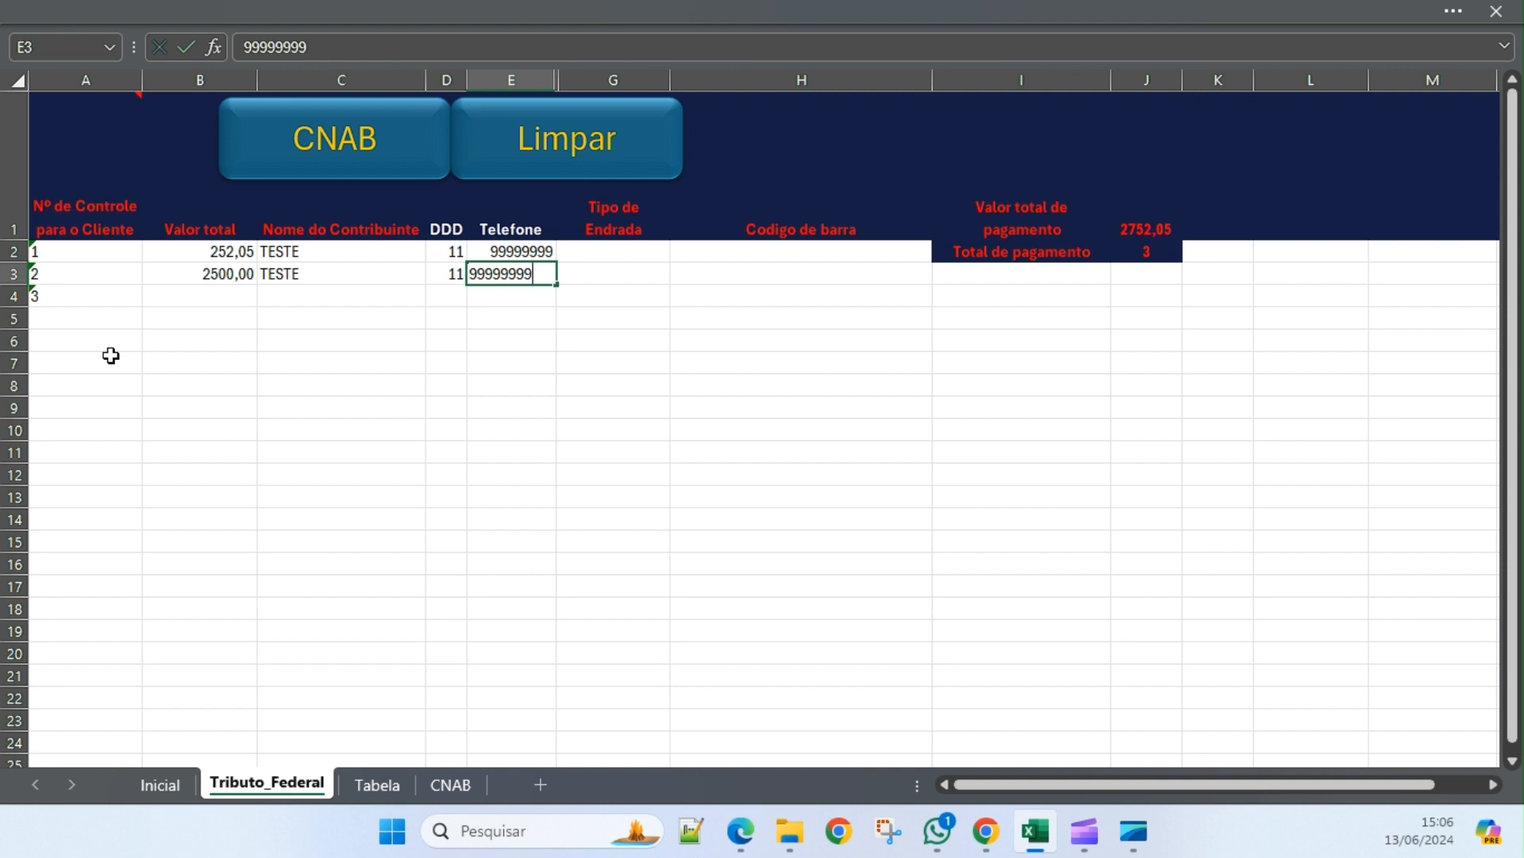
Set the entry type in G2 and G3 to Digitação for both payments.
key("Right")
key("Up")
key("Up")
key("Down")
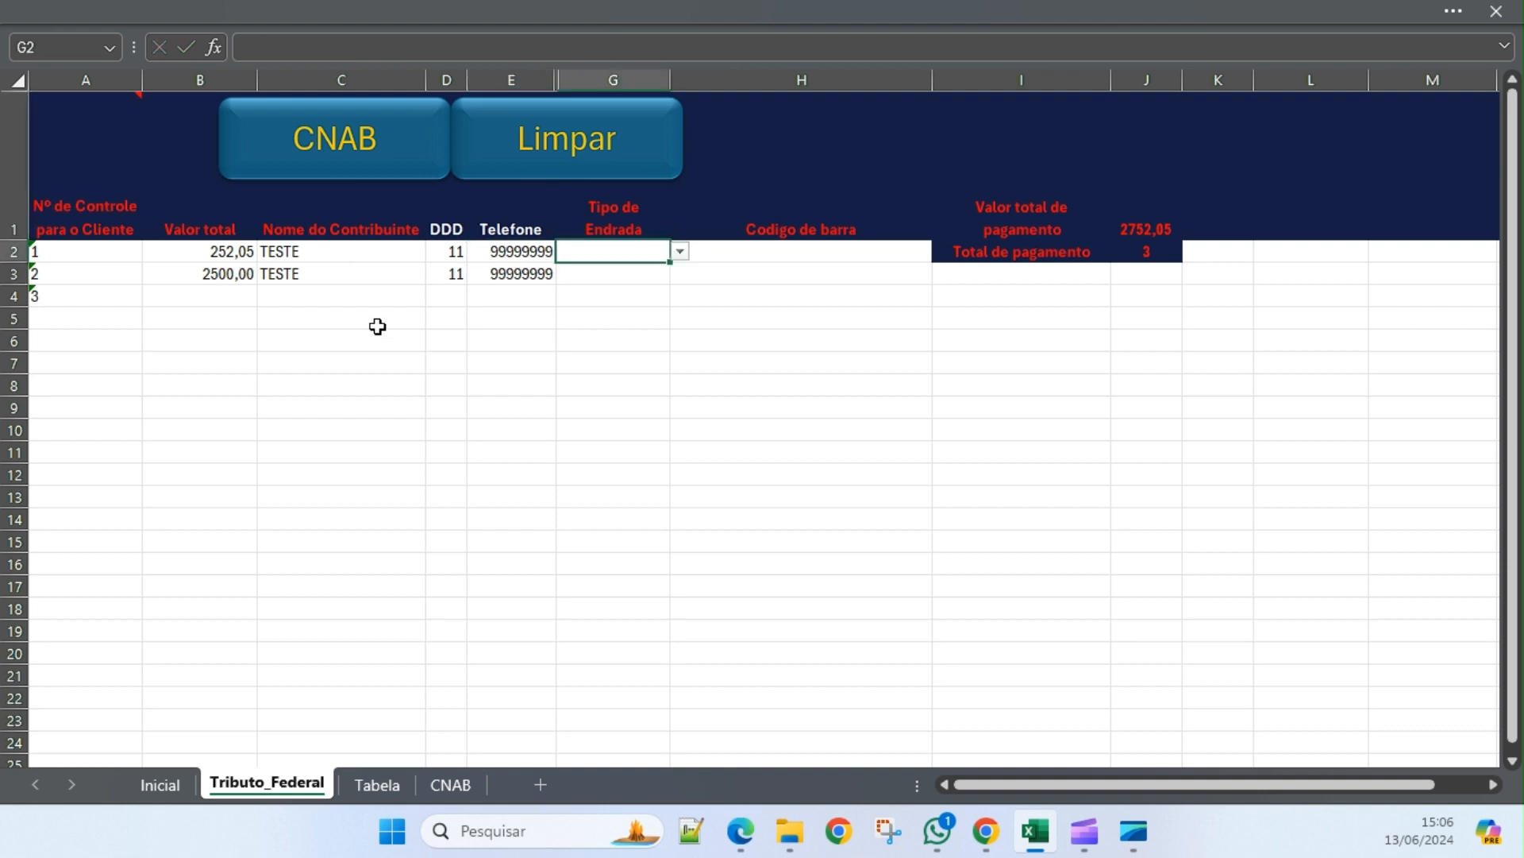
left_click(680, 252)
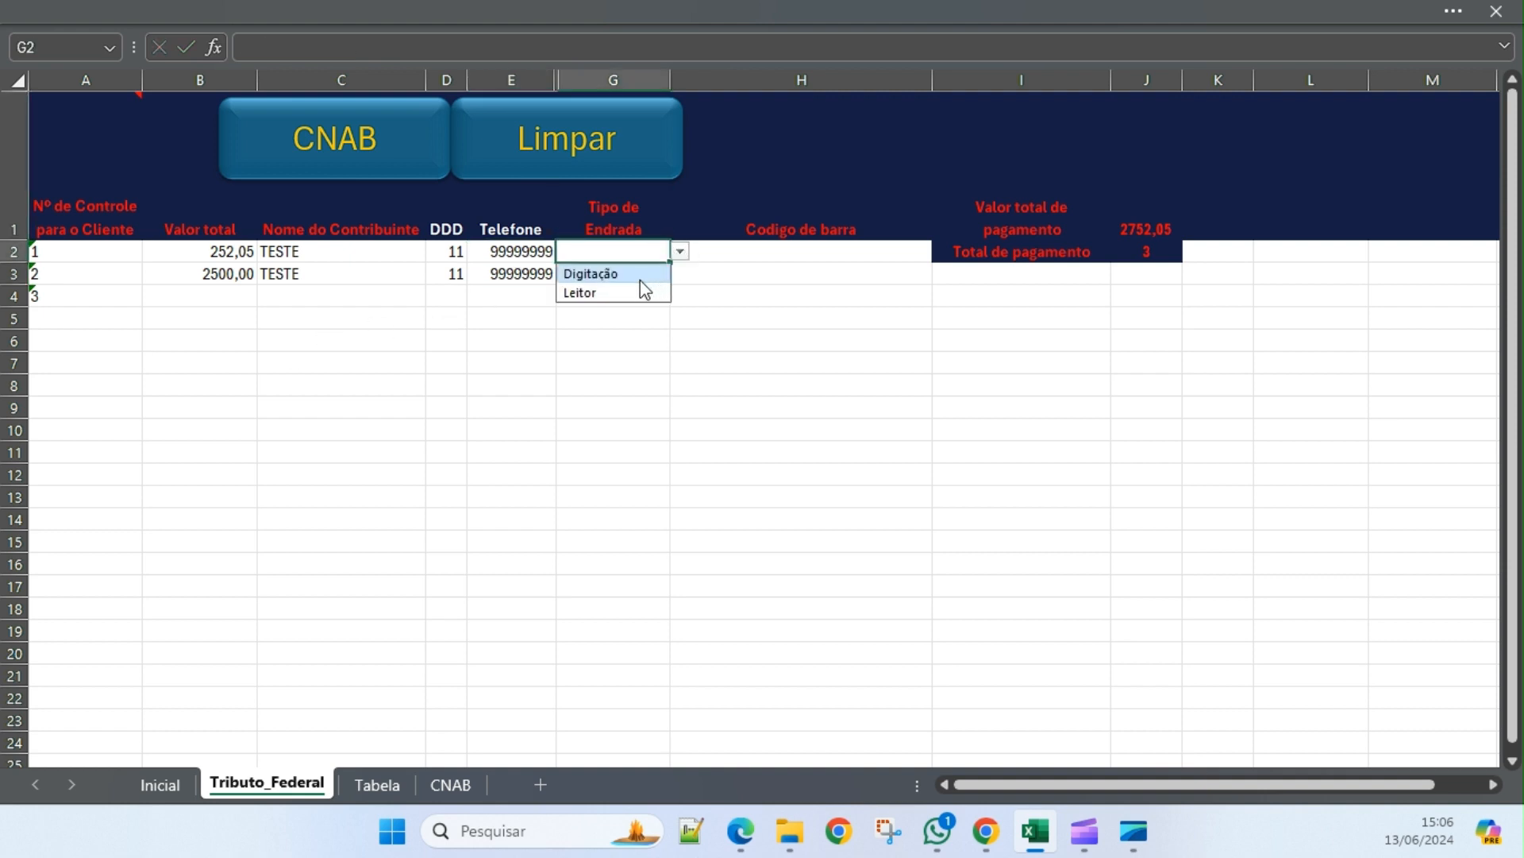
left_click(619, 293)
left_click(680, 251)
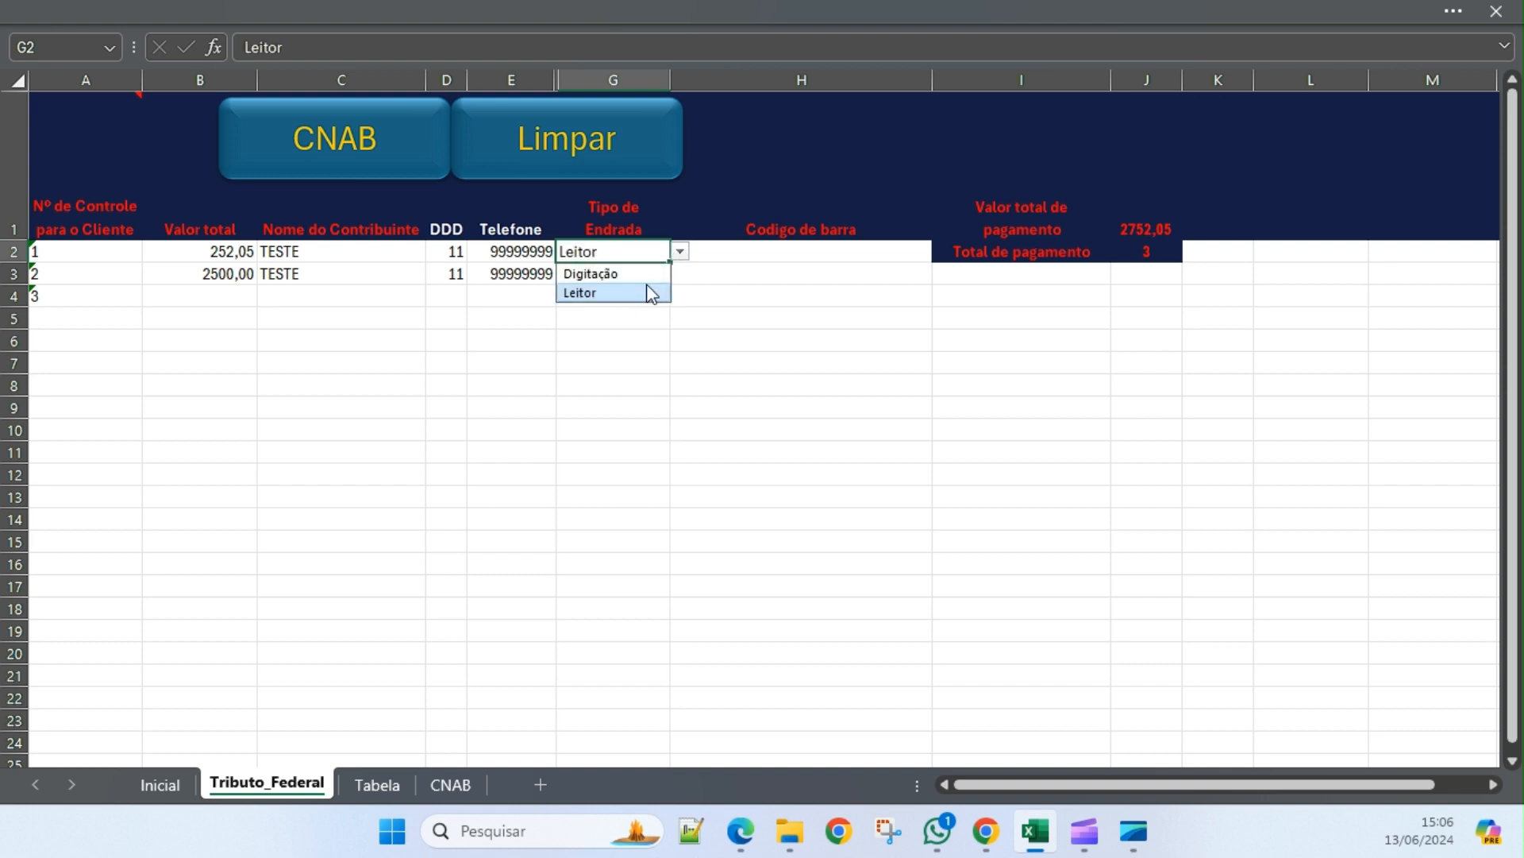
left_click(649, 278)
left_click(627, 277)
left_click(680, 274)
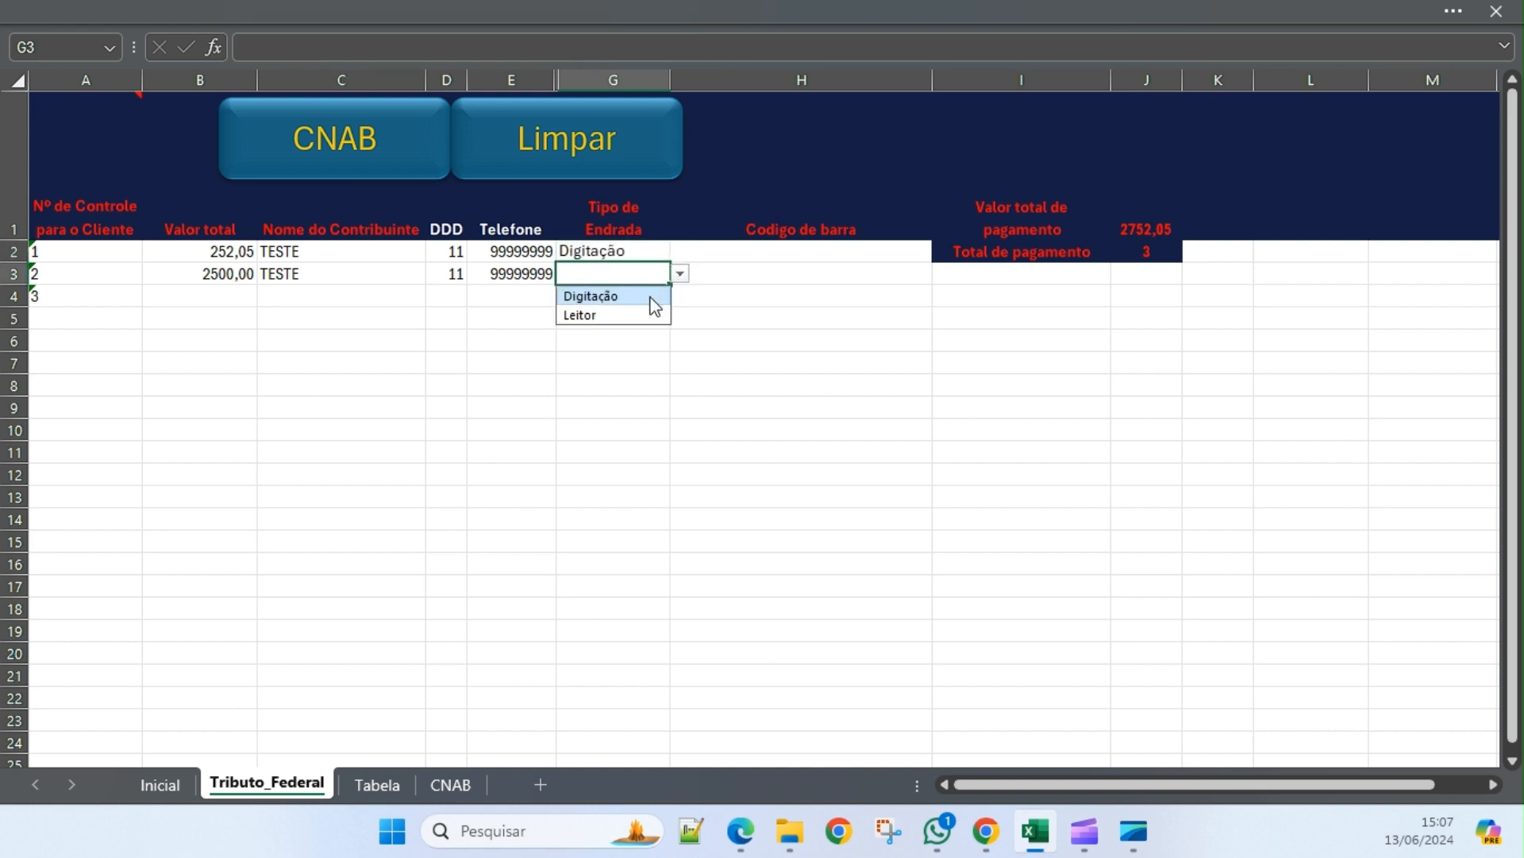
left_click(647, 297)
left_click(739, 254)
left_click_drag(933, 80, 975, 79)
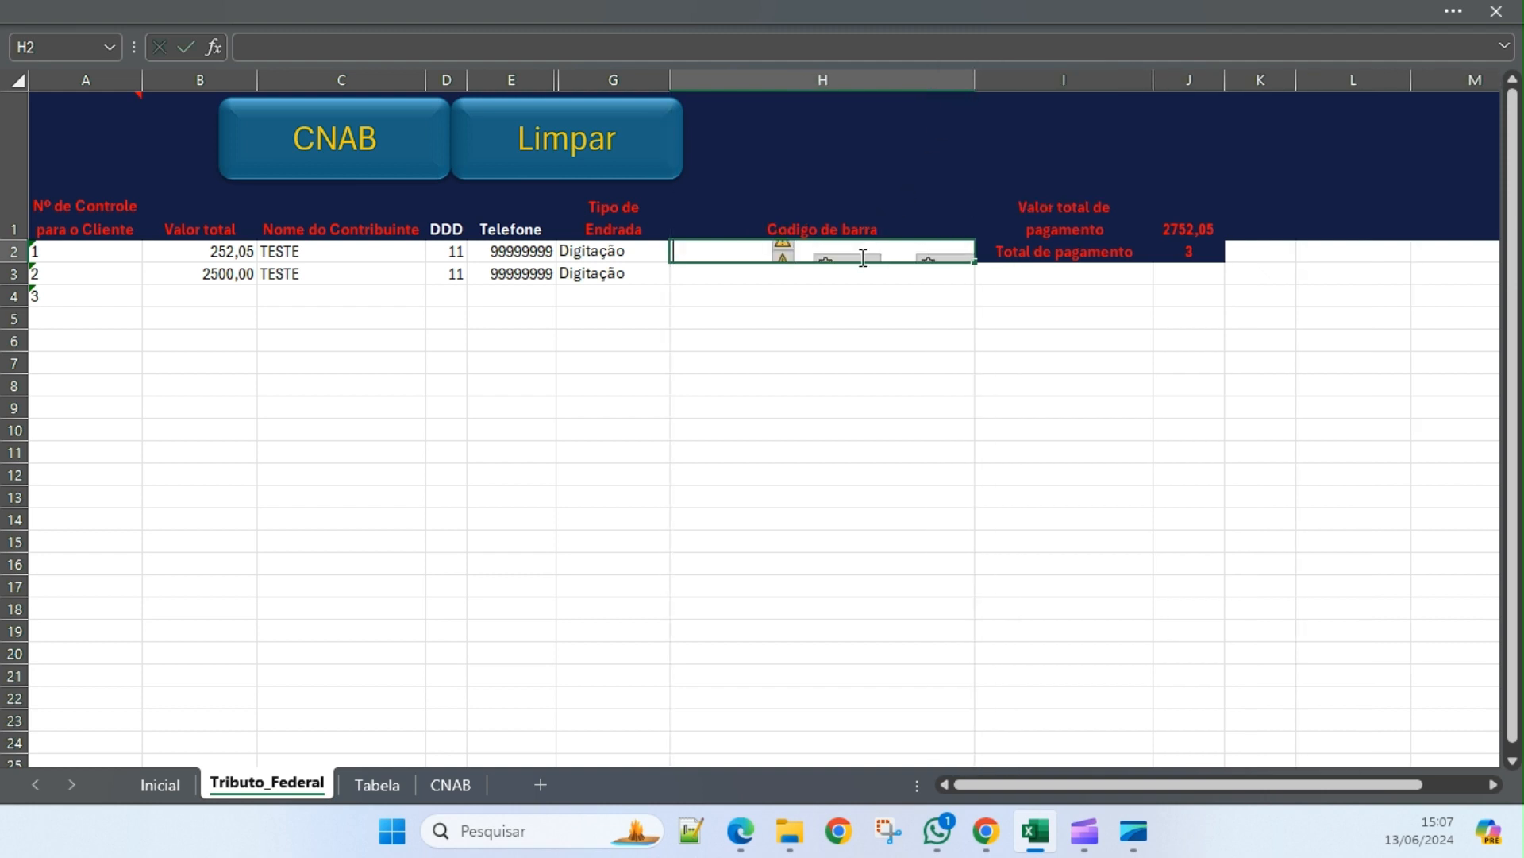
type("123456799")
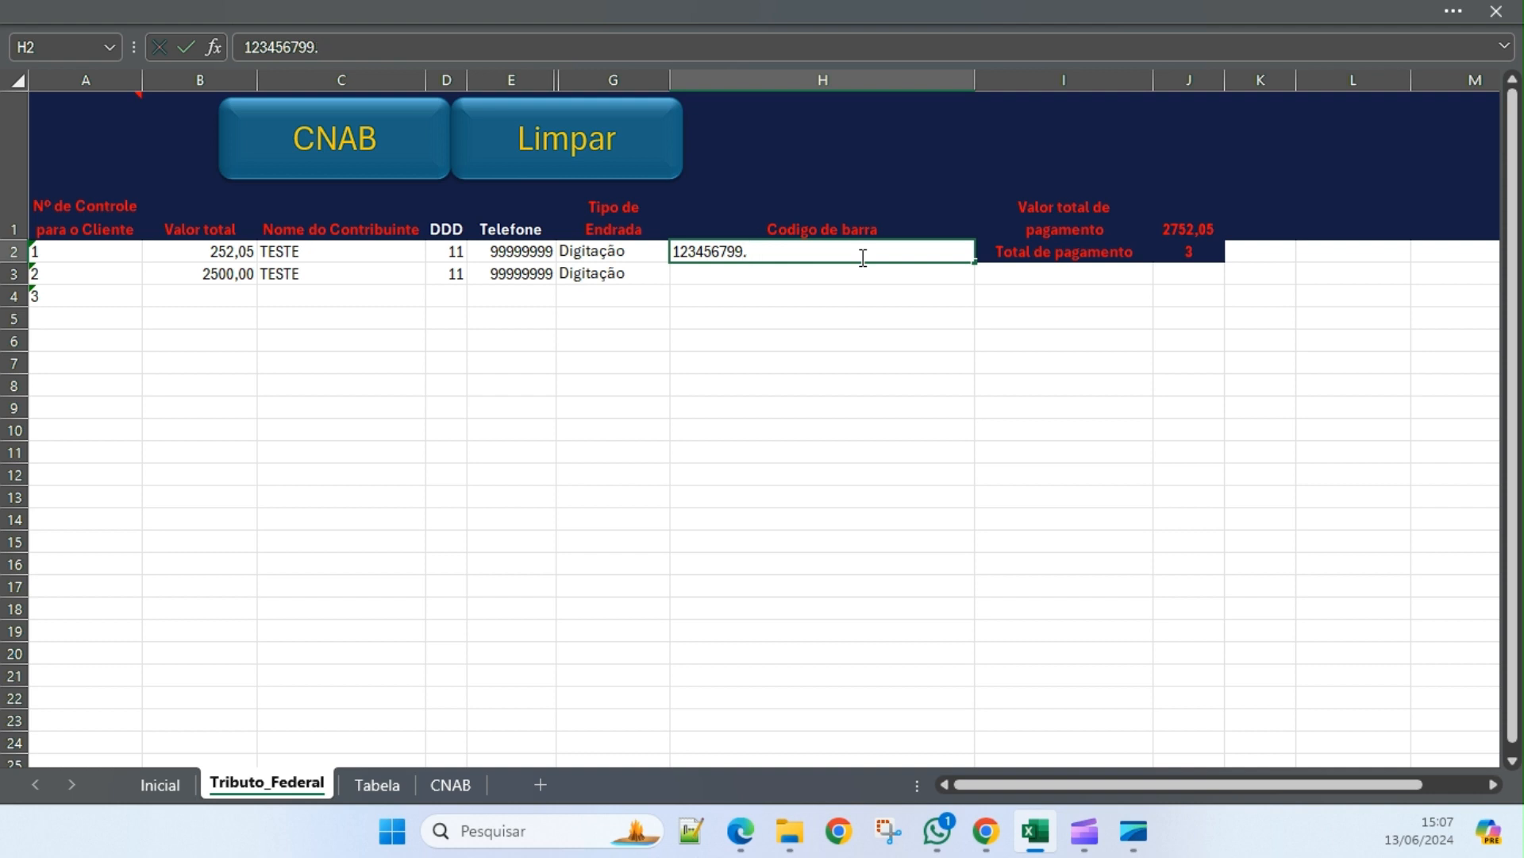
type("1456465454")
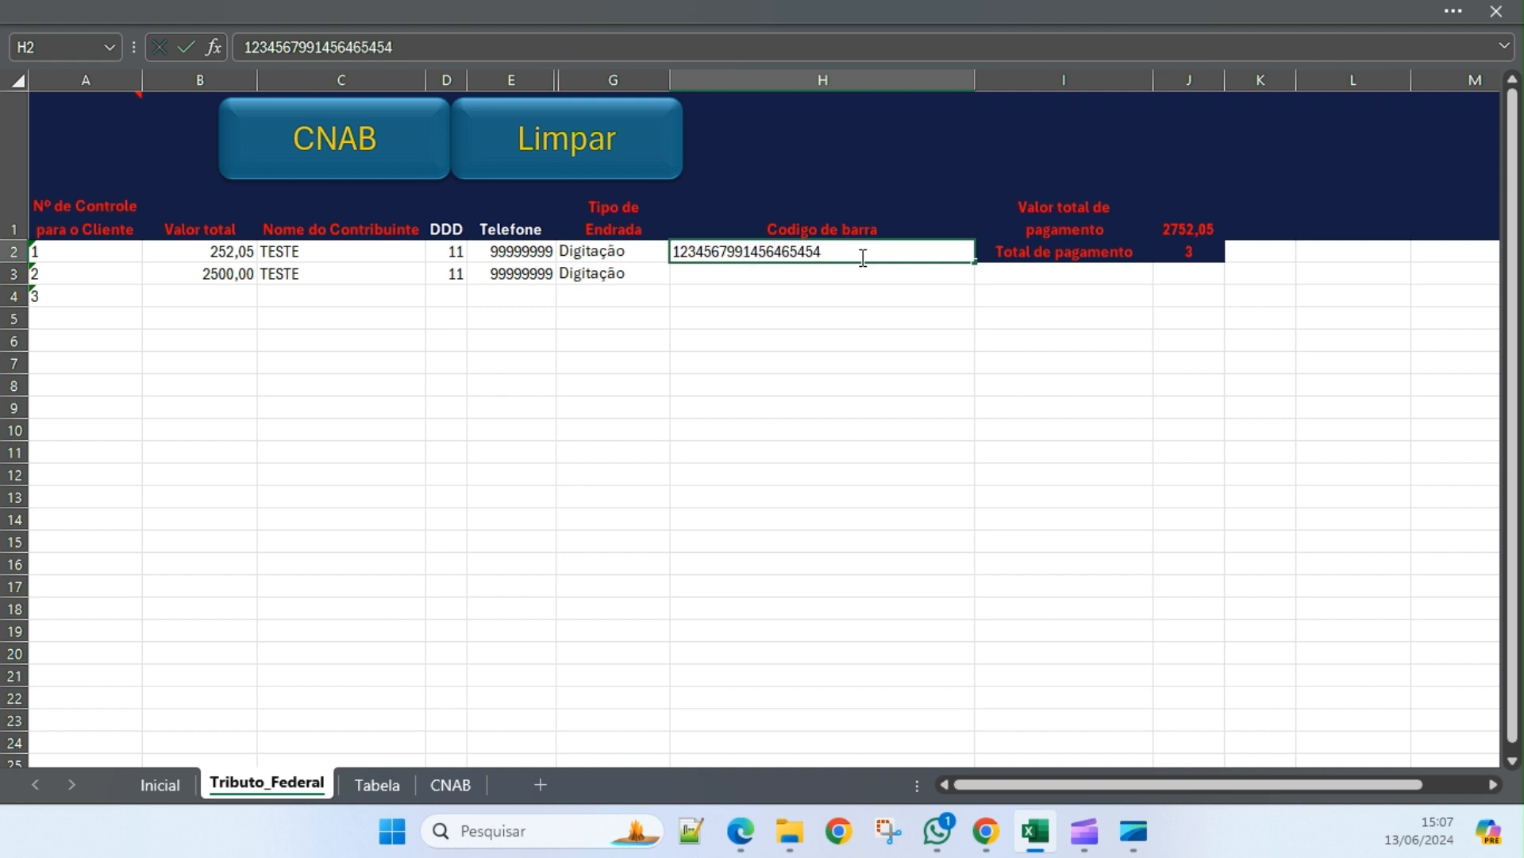
key("Return")
type("465456456465456456")
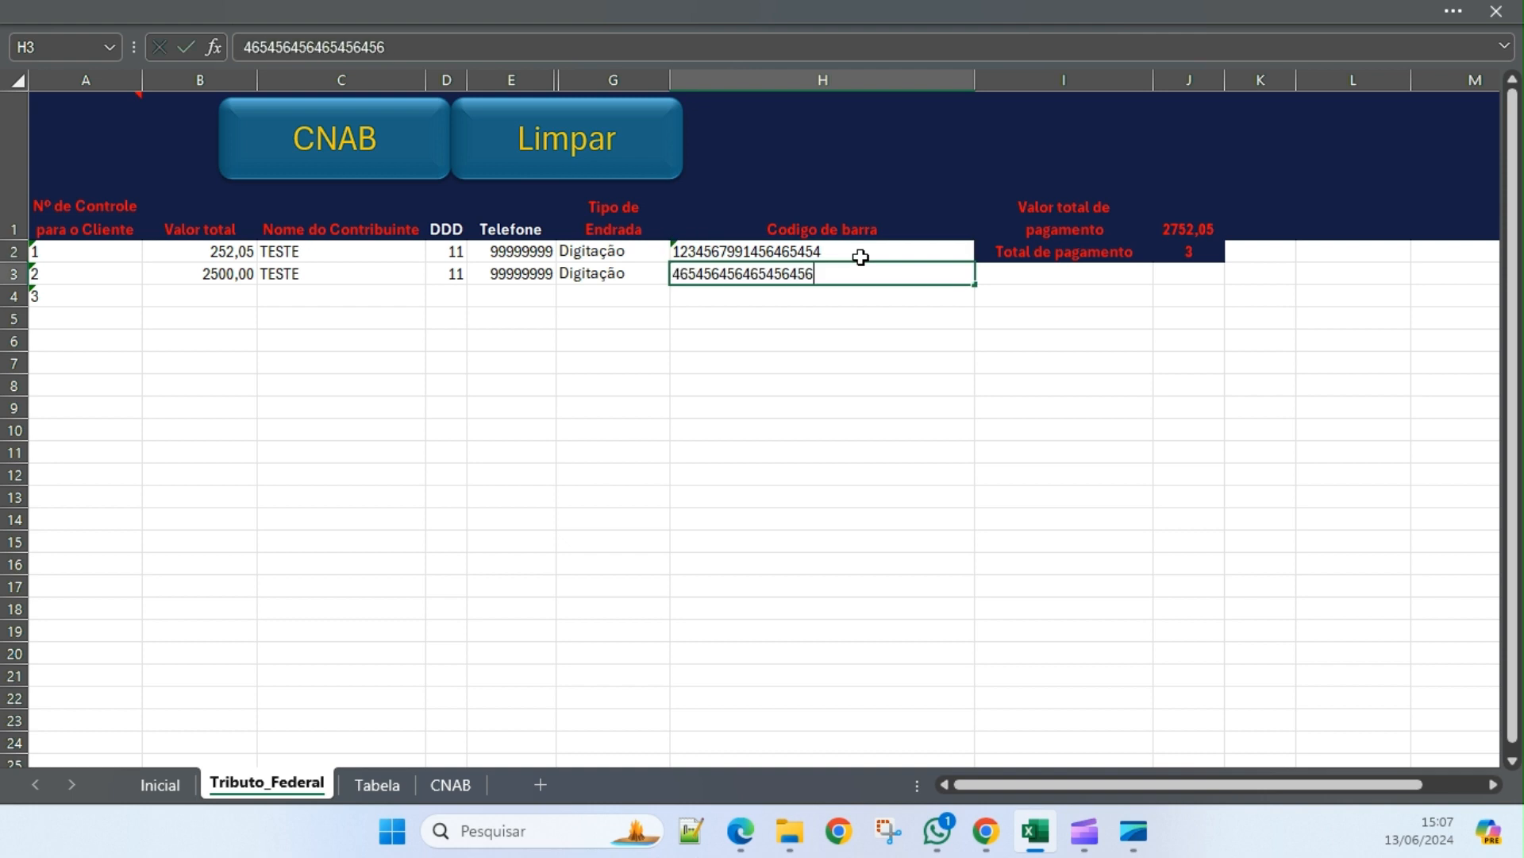
key("Return")
Examine the barcode entries of the two payments in H2 and H3.
left_click(848, 253)
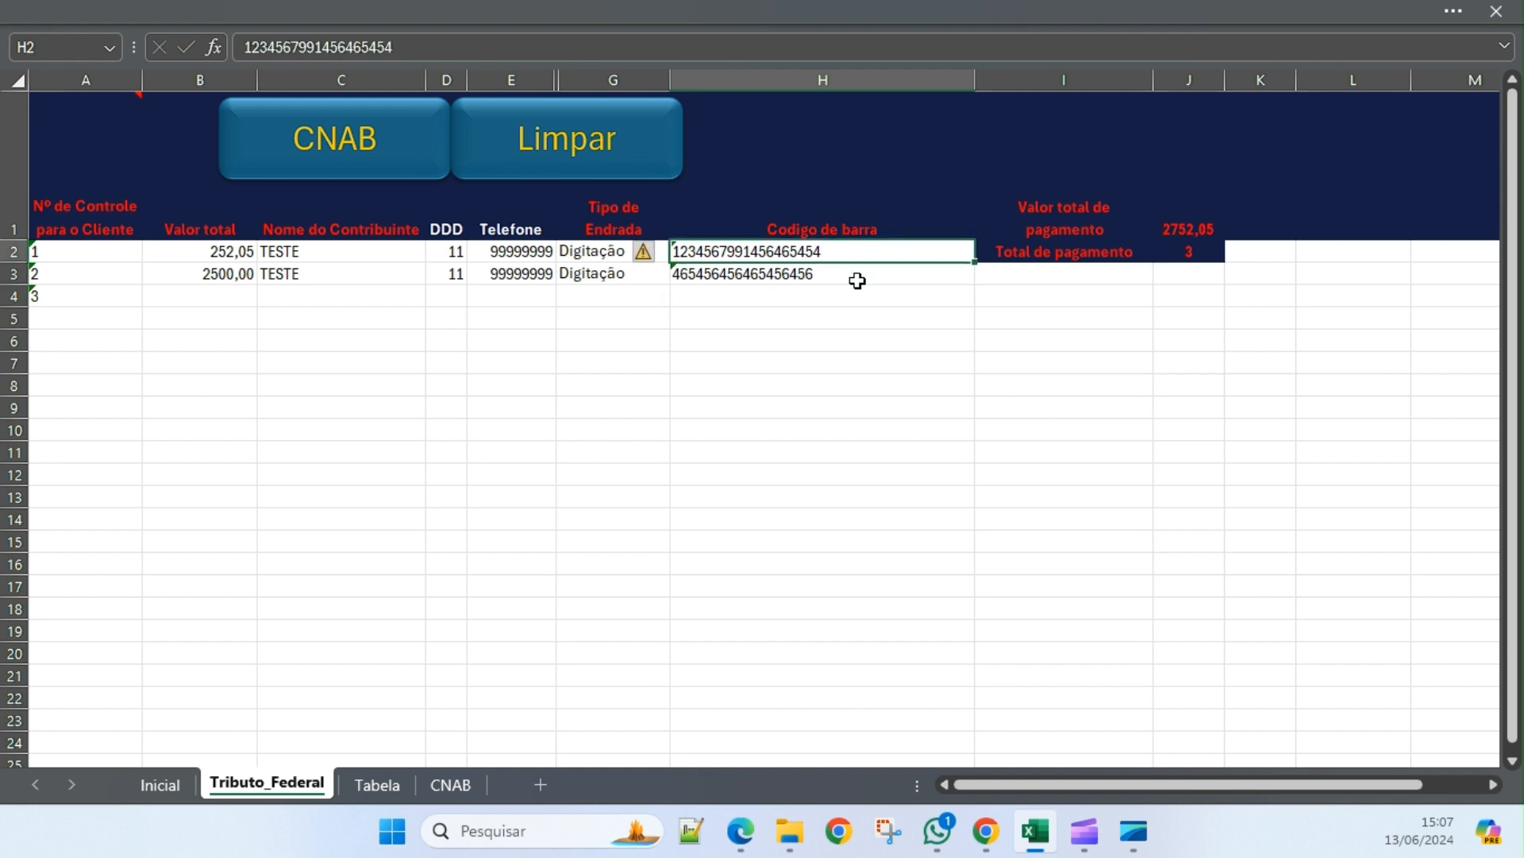
left_click(857, 279)
left_click(878, 251)
left_click(880, 274)
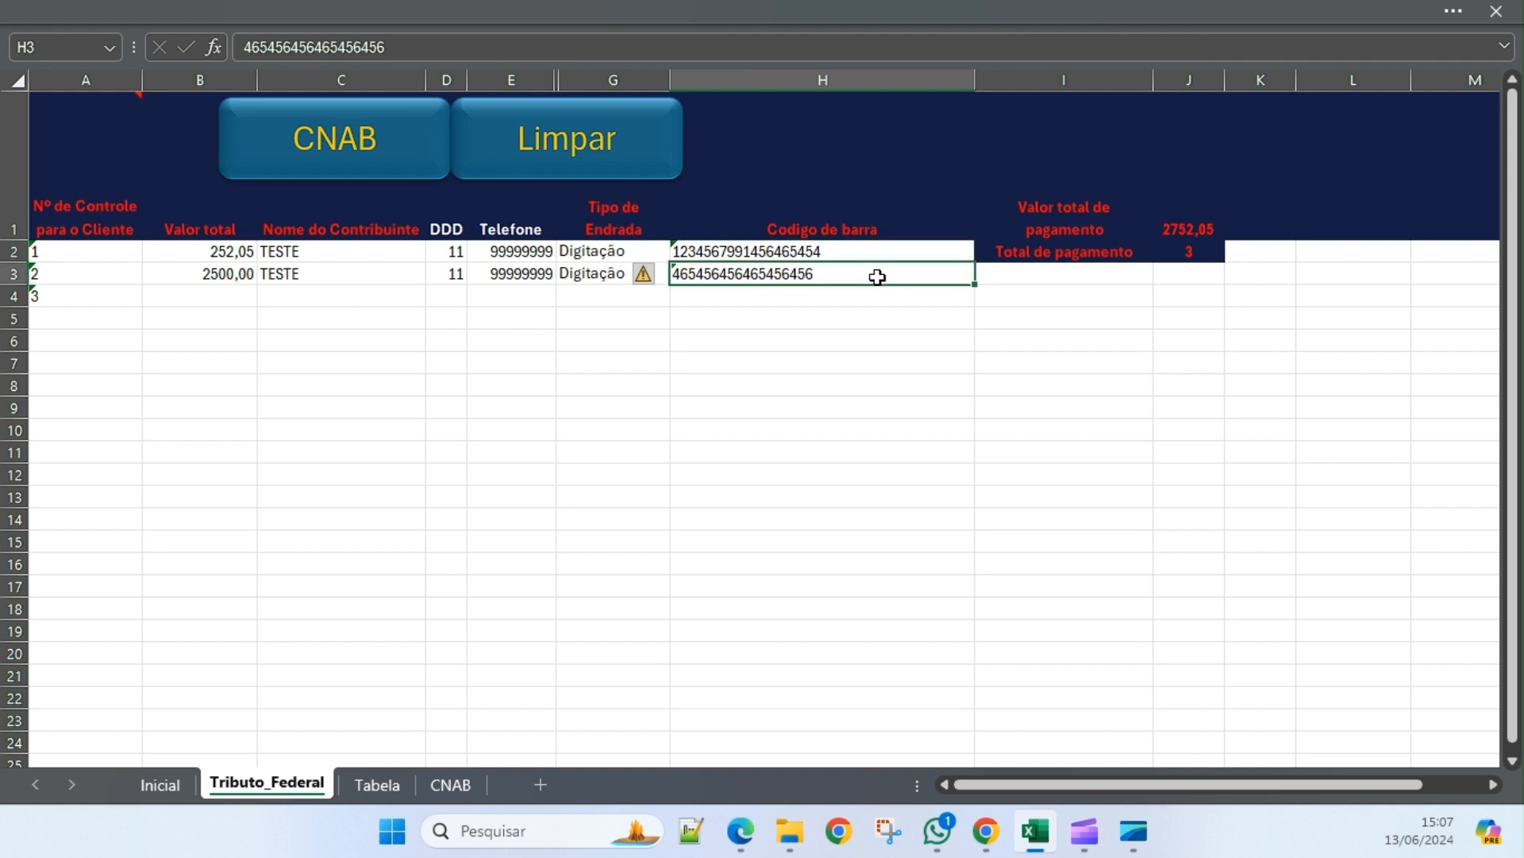
left_click(878, 252)
left_click(874, 297)
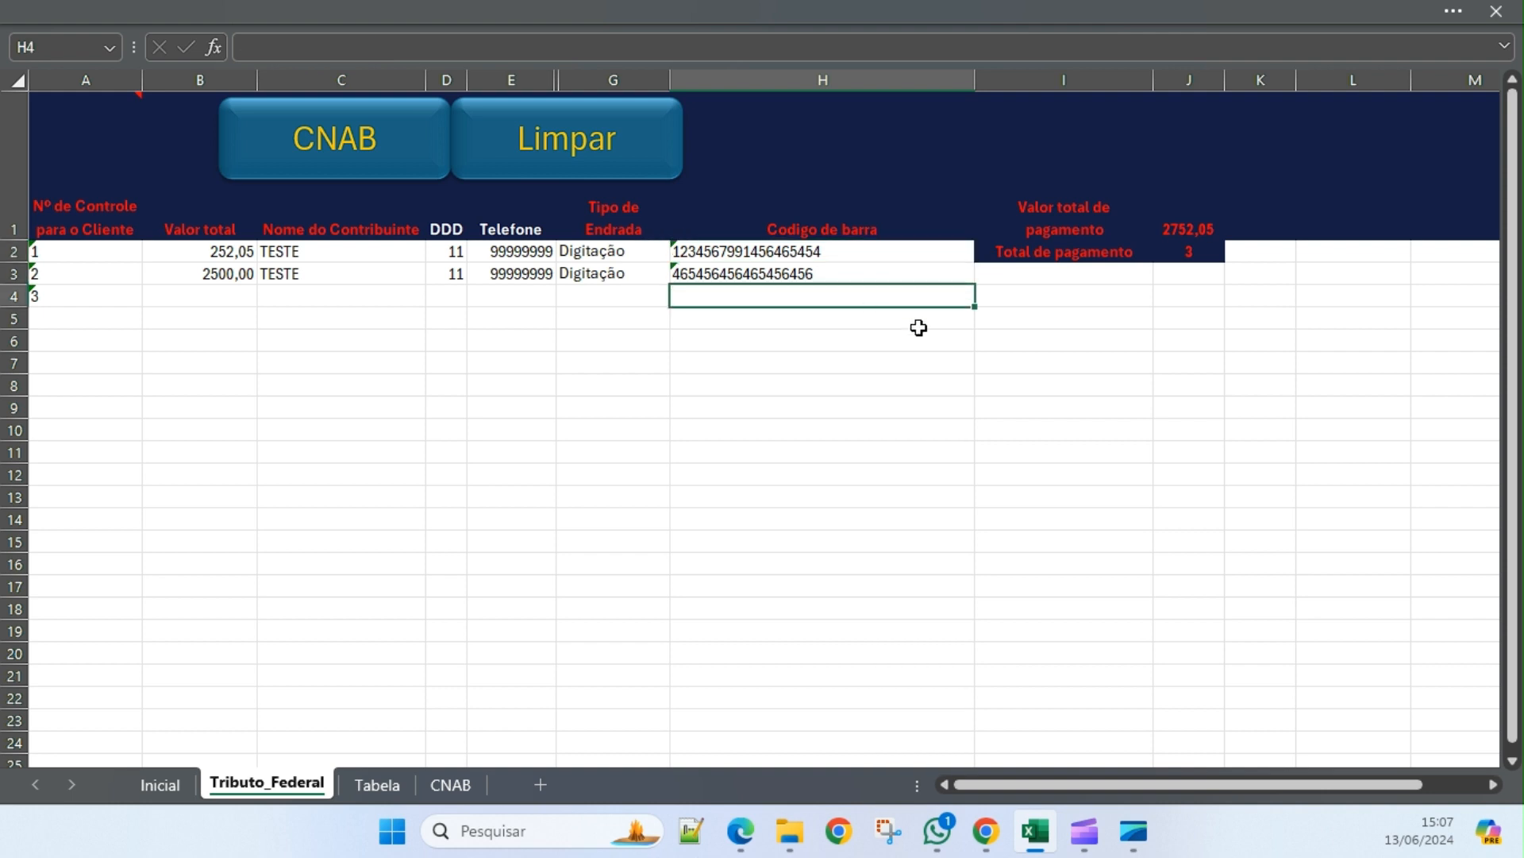
left_click(863, 254)
left_click(868, 274)
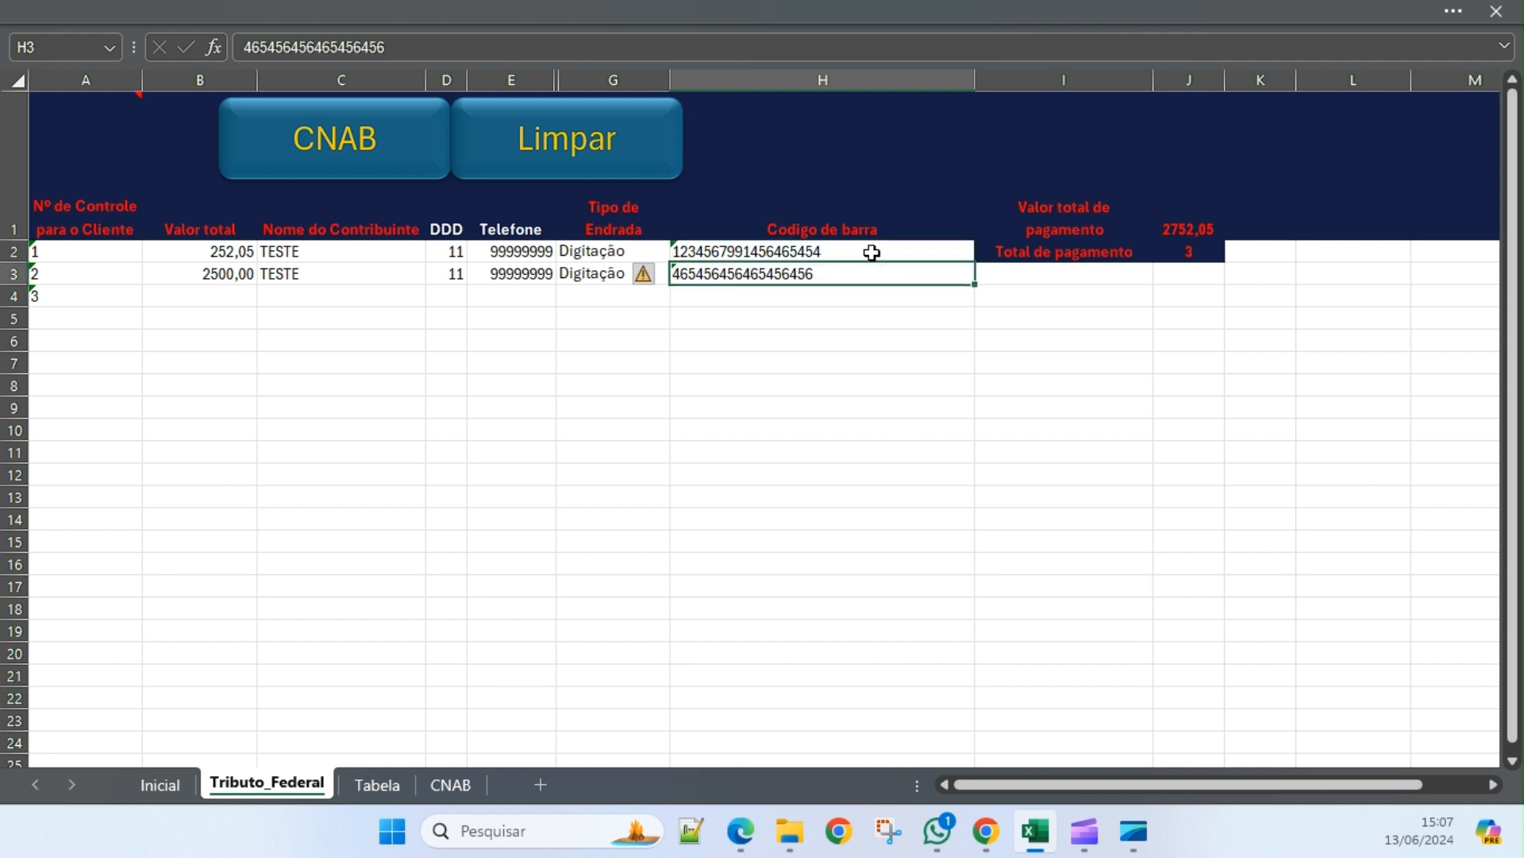
left_click(870, 251)
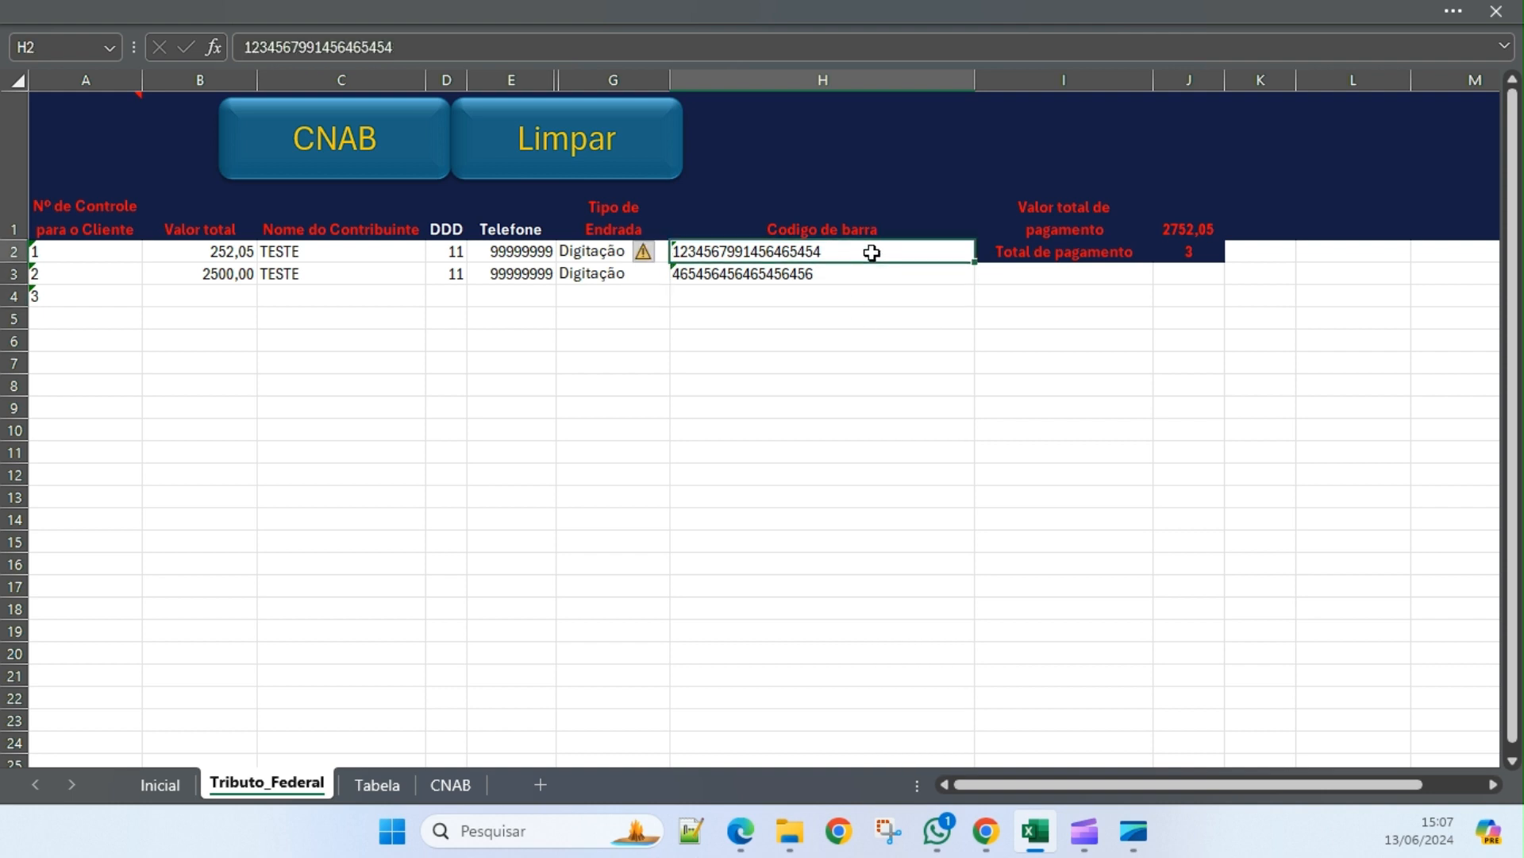
left_click(879, 317)
left_click(846, 252)
Check the Valor total entries in B2:B3 against the payment total and payment count formulas in J1 and J2.
left_click_drag(198, 251, 199, 274)
left_click(1210, 224)
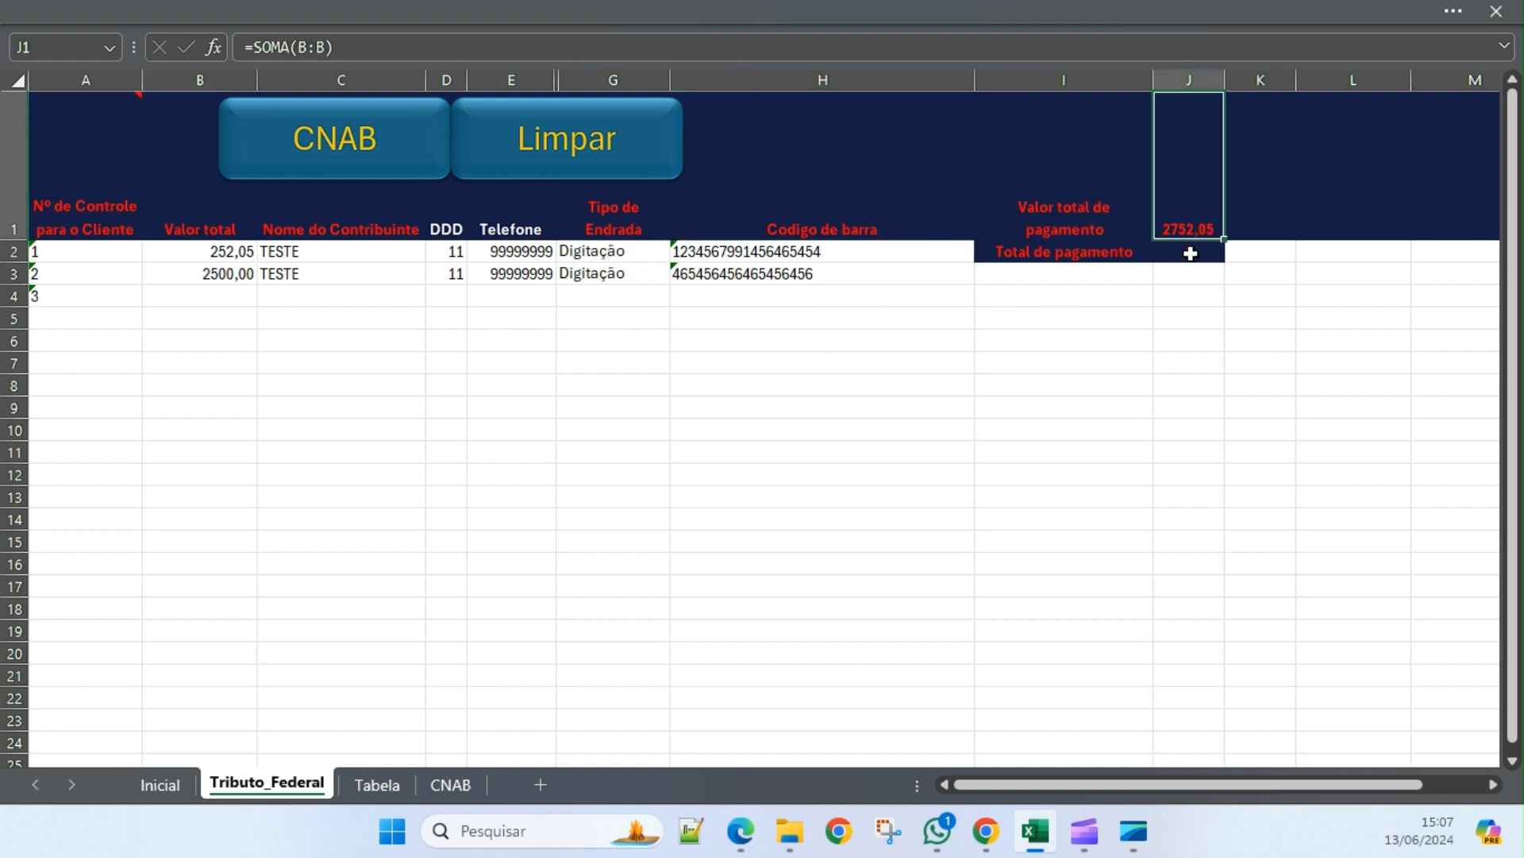
left_click(1187, 249)
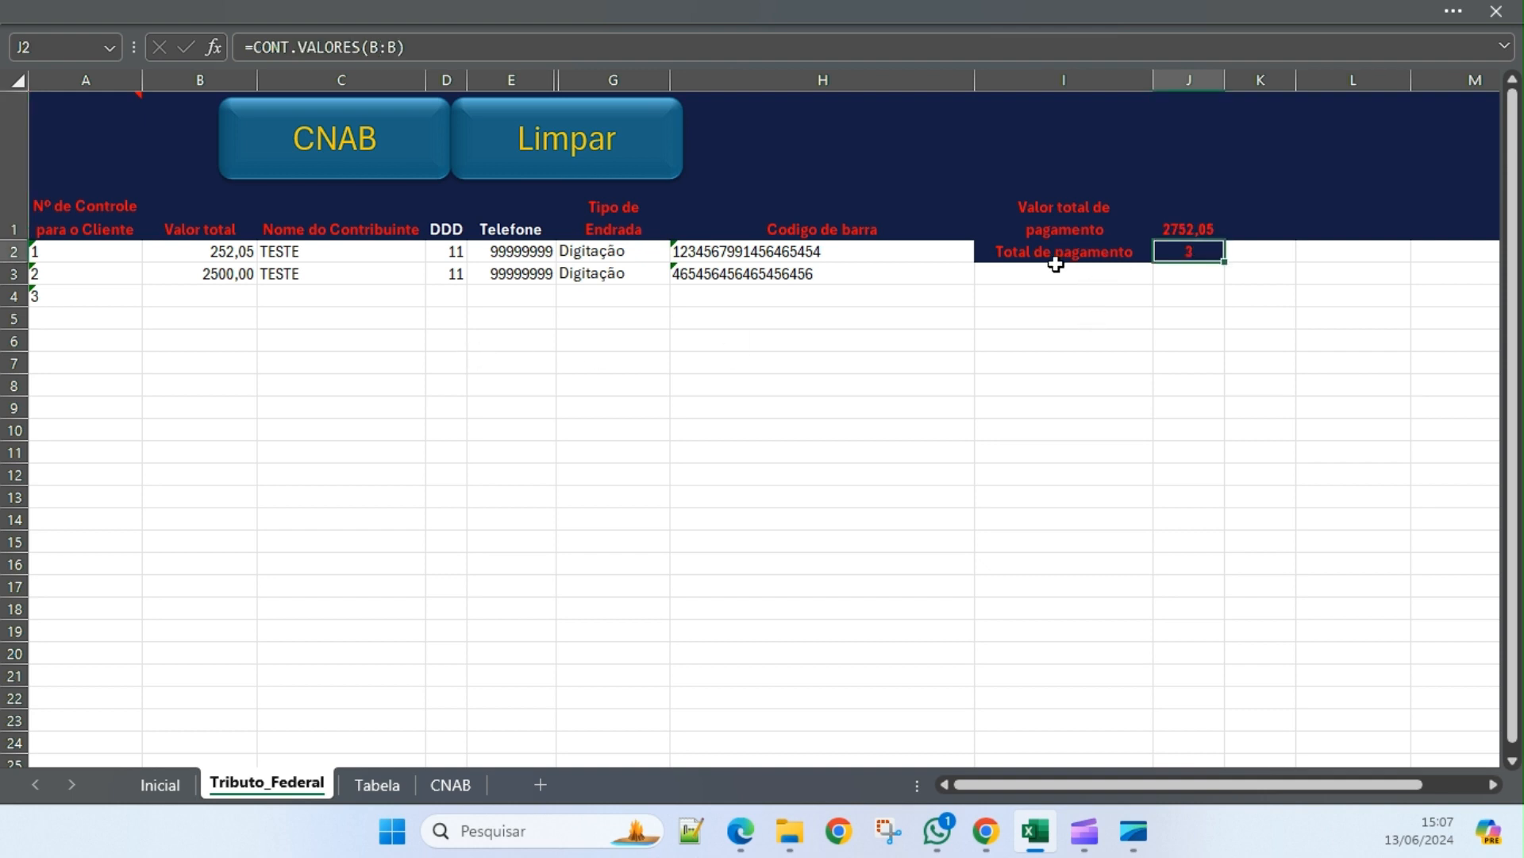
Generate the CNAB file for Tributo_Federal, entering the network user name and the file name TESTE02.
left_click(317, 147)
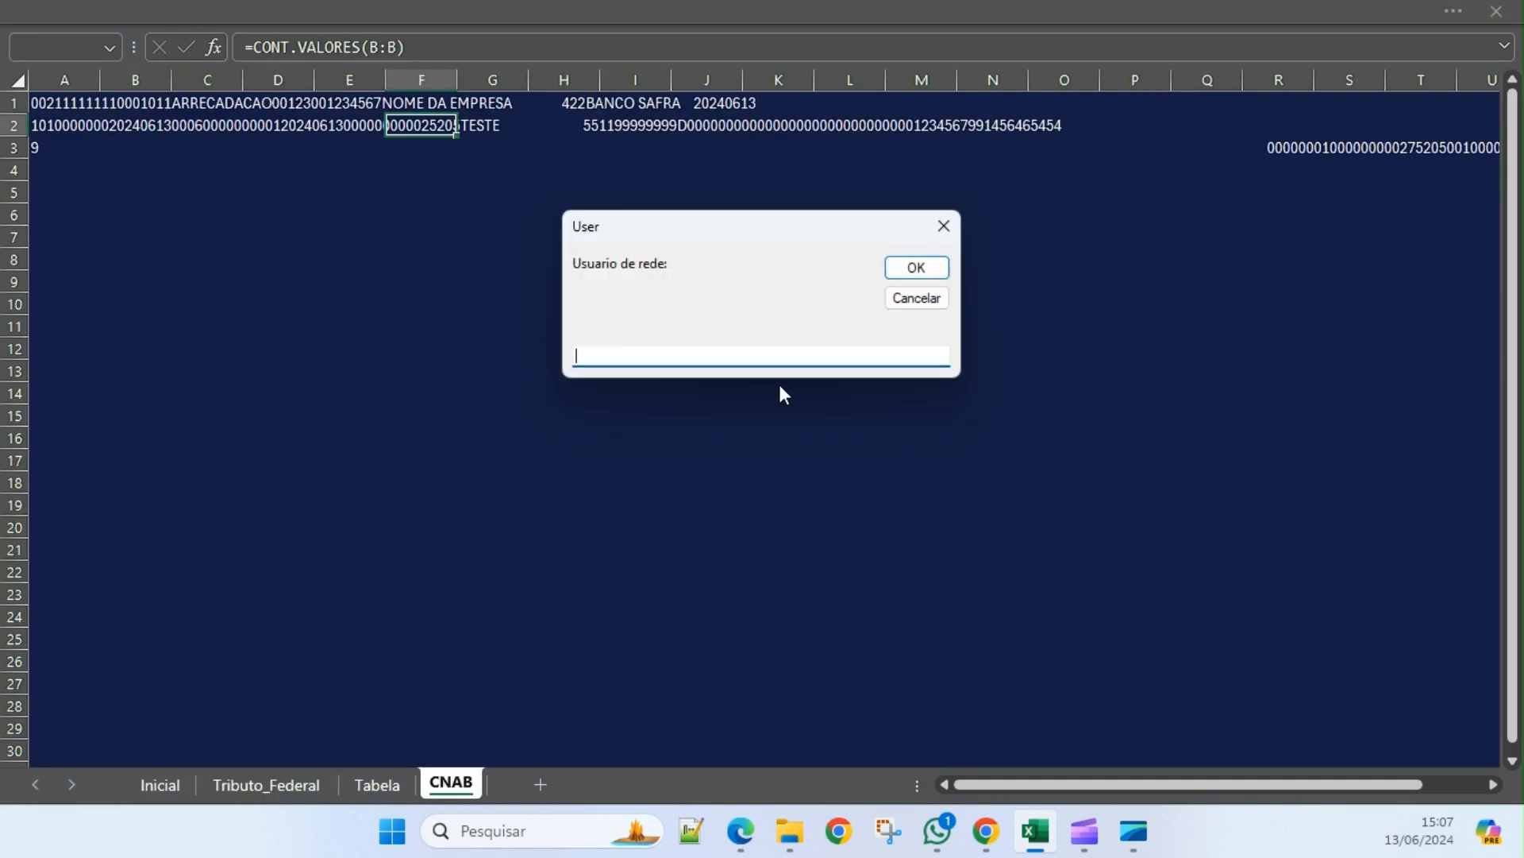
type("VINIC")
key("Return")
type("TESTE")
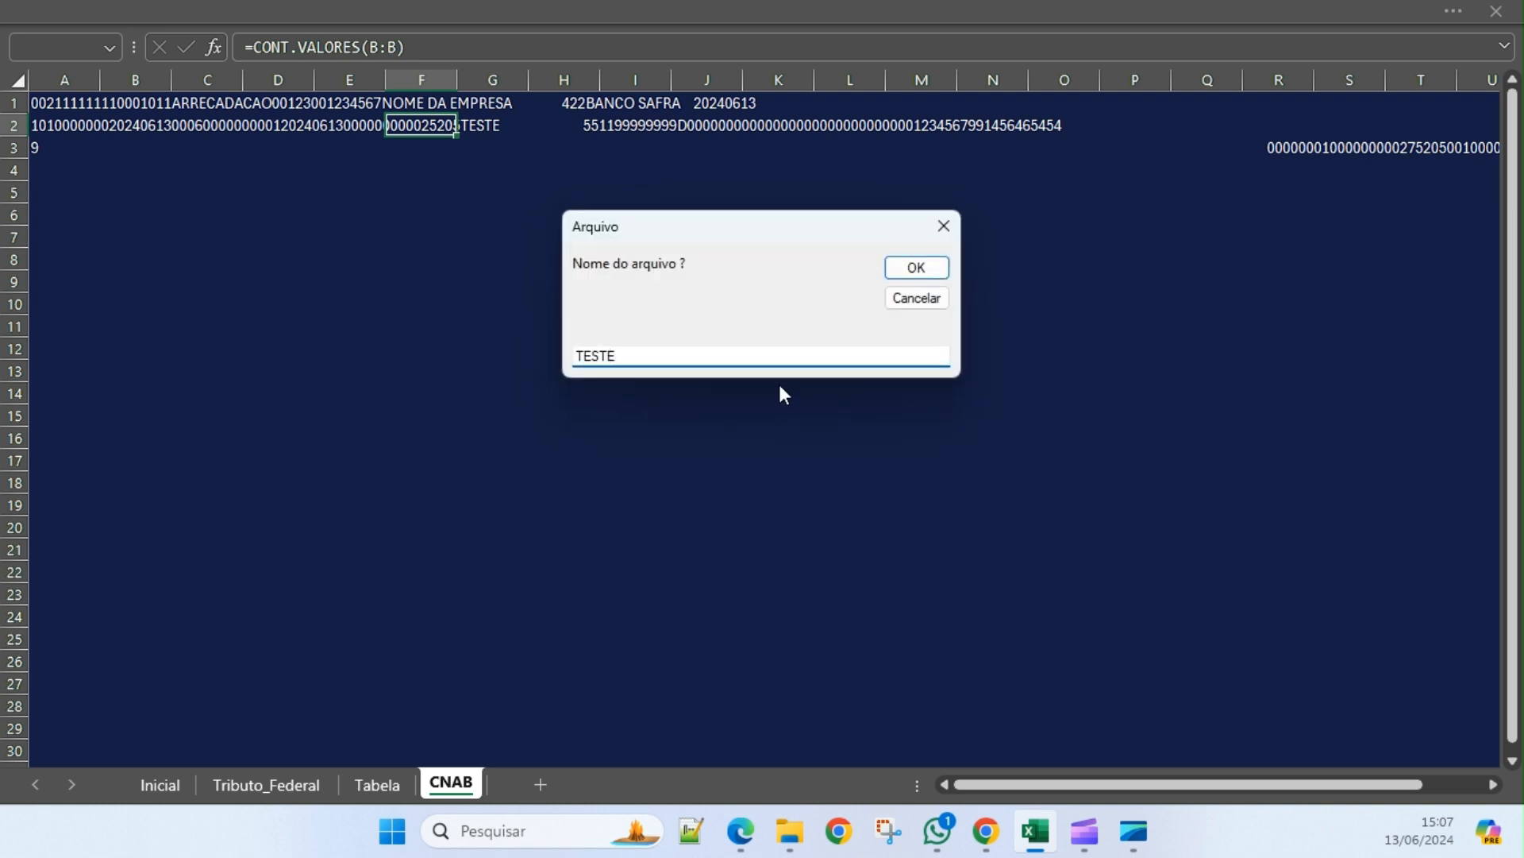
type("DAR")
key("BackSpace")
key("BackSpace")
key("BackSpace")
type("02")
key("Return")
key("Return")
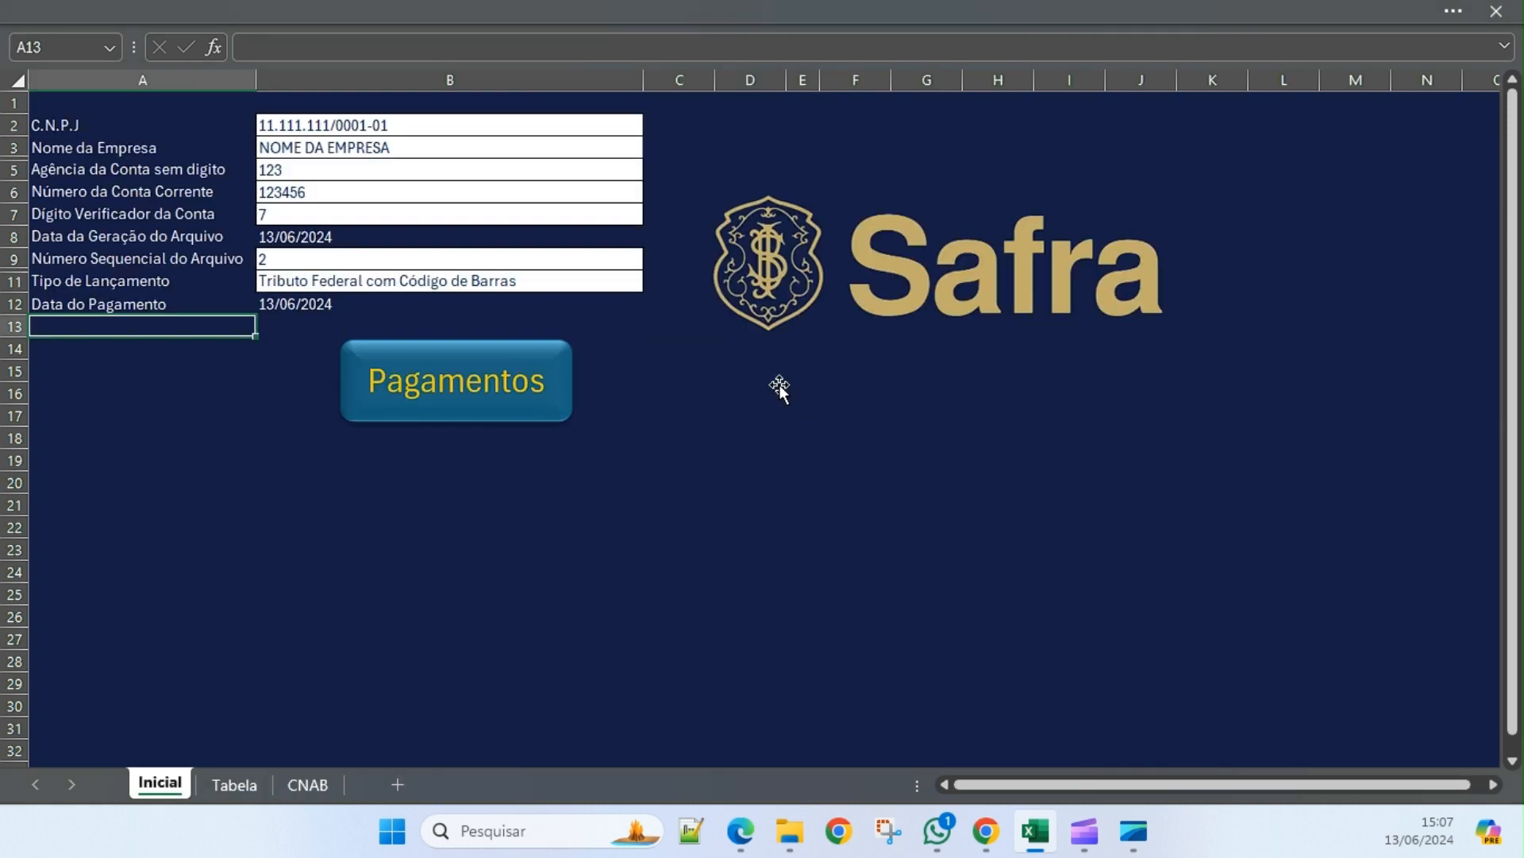
Open TESTE02 from the Downloads folder in Notepad++, examine its full contents, close it, and return to the Safra workbook.
left_click(790, 832)
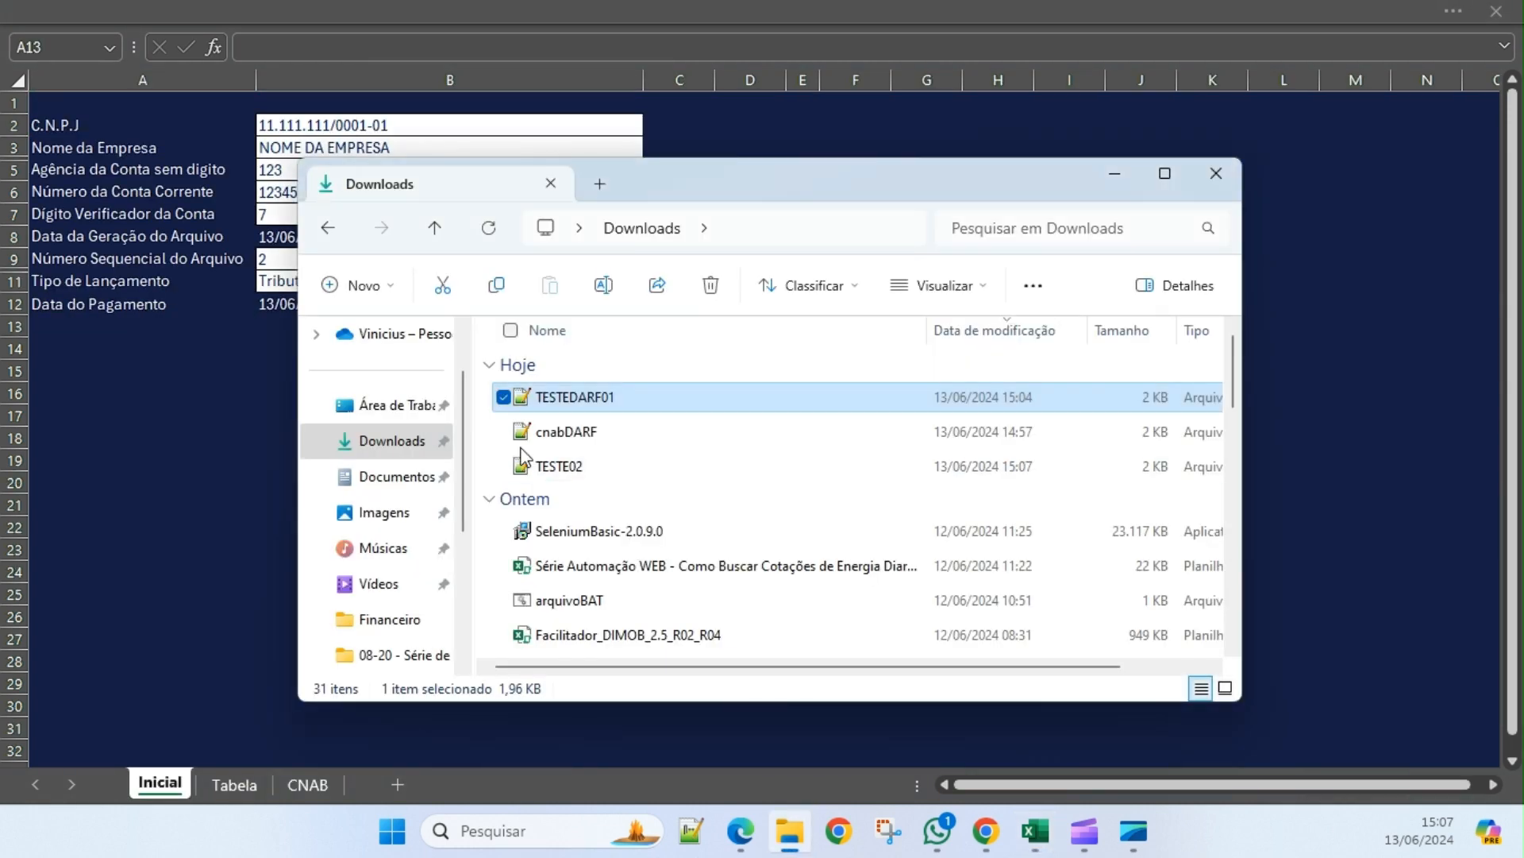
left_click(579, 474)
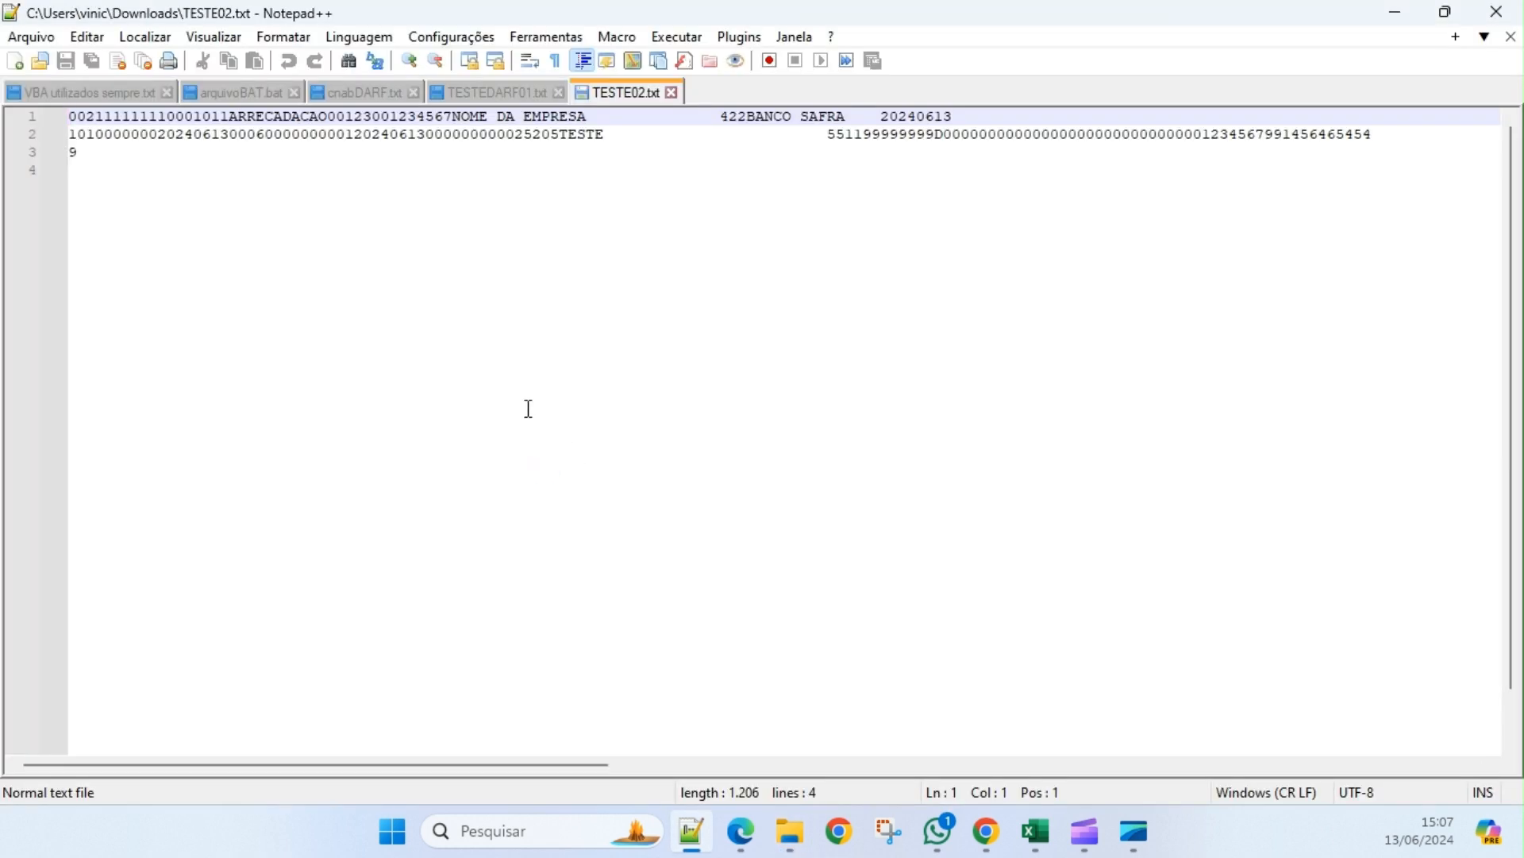
key("ctrl+a")
left_click_drag(541, 770, 438, 569)
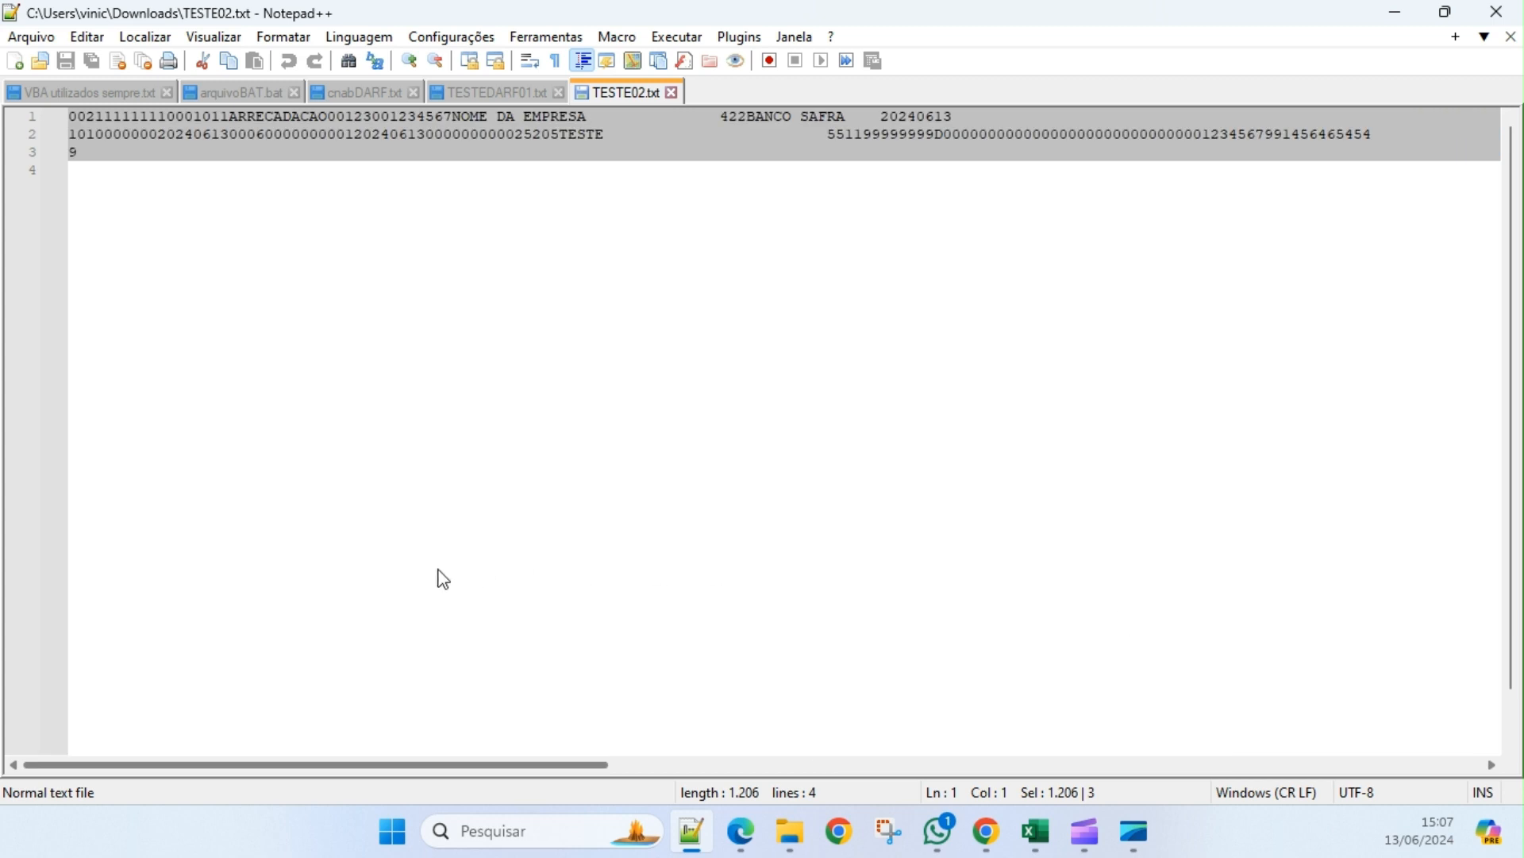
left_click(1490, 16)
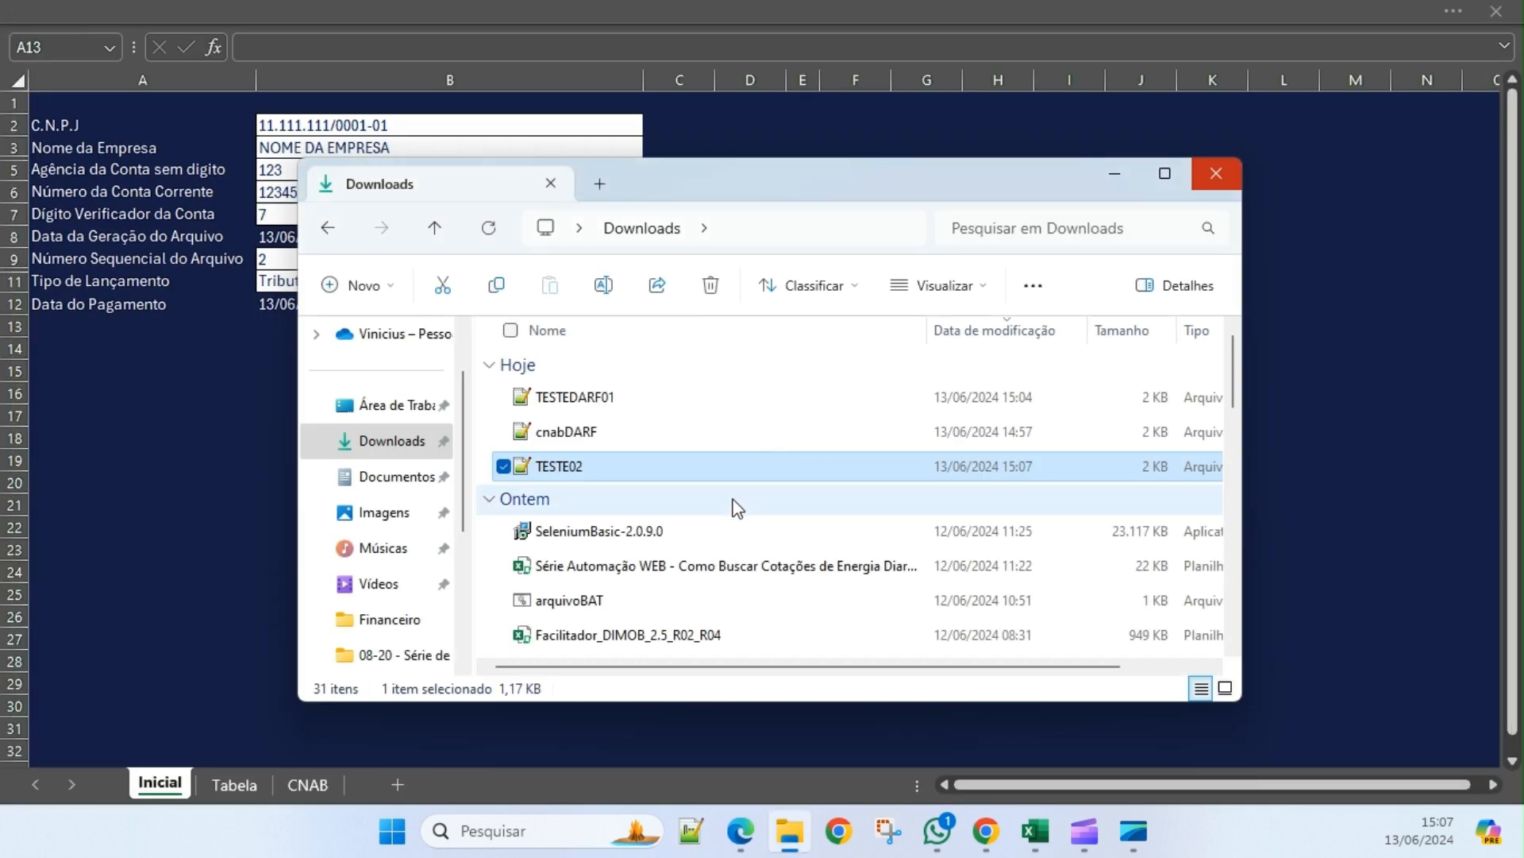
left_click(181, 491)
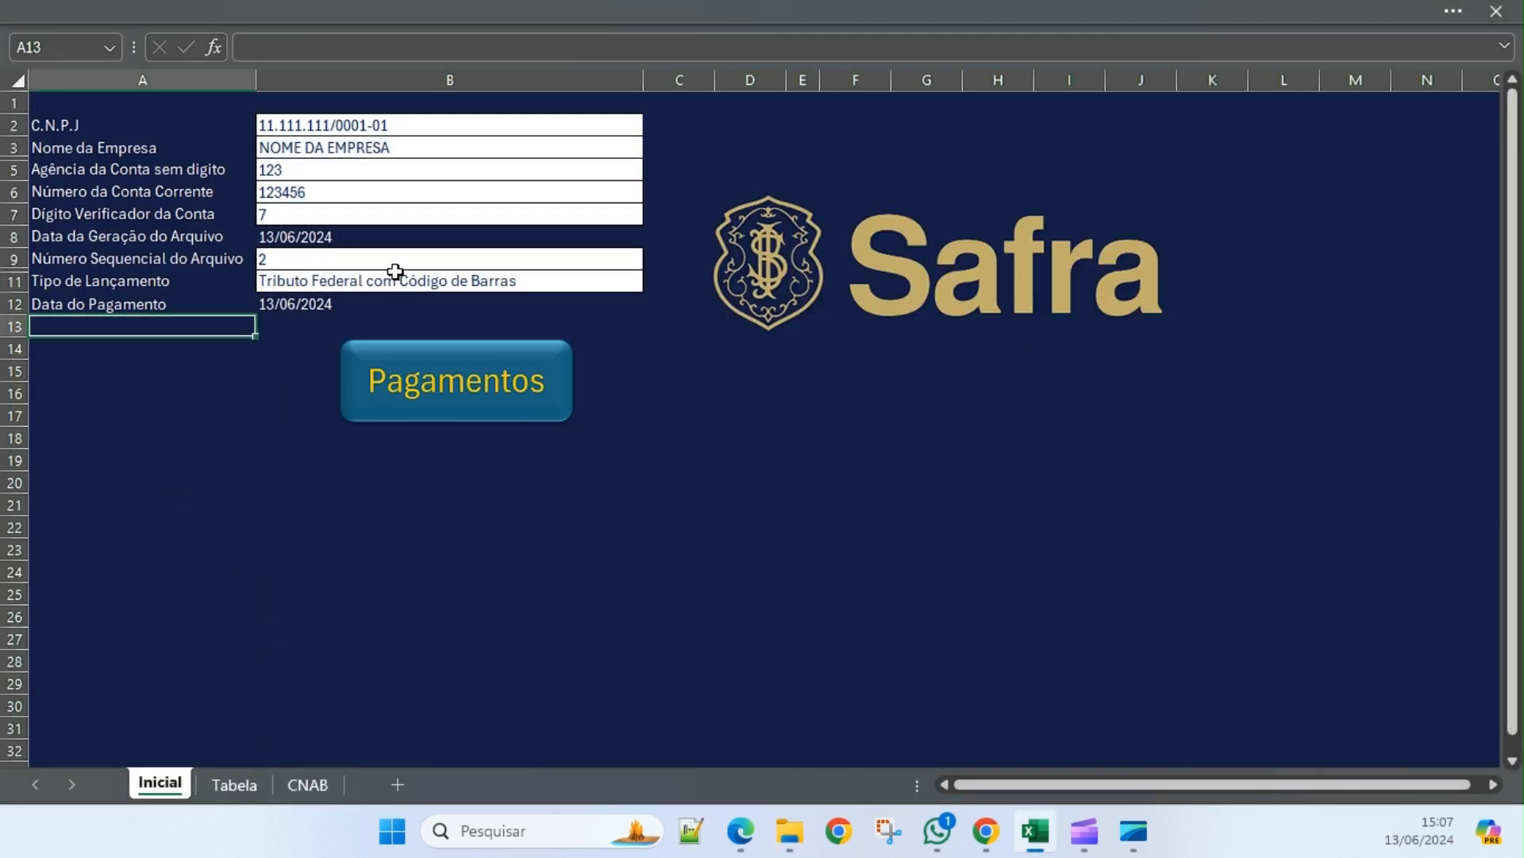
Set the Tipo de Lançamento on the Inicial sheet to Tributo Municipal (SP e Outros Municípios).
left_click(442, 407)
left_click(569, 148)
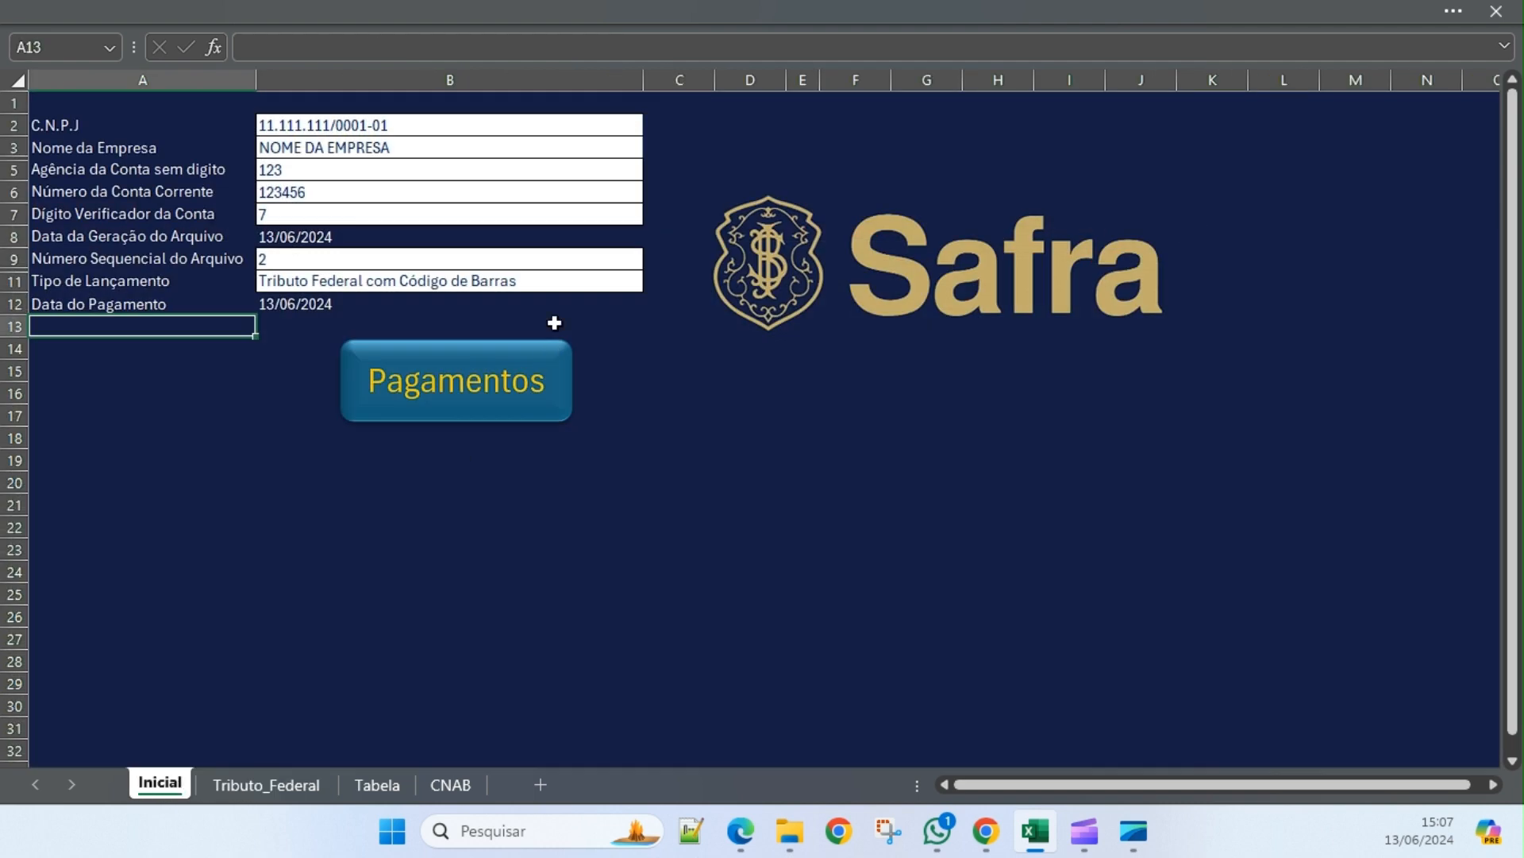
left_click(578, 282)
left_click(653, 284)
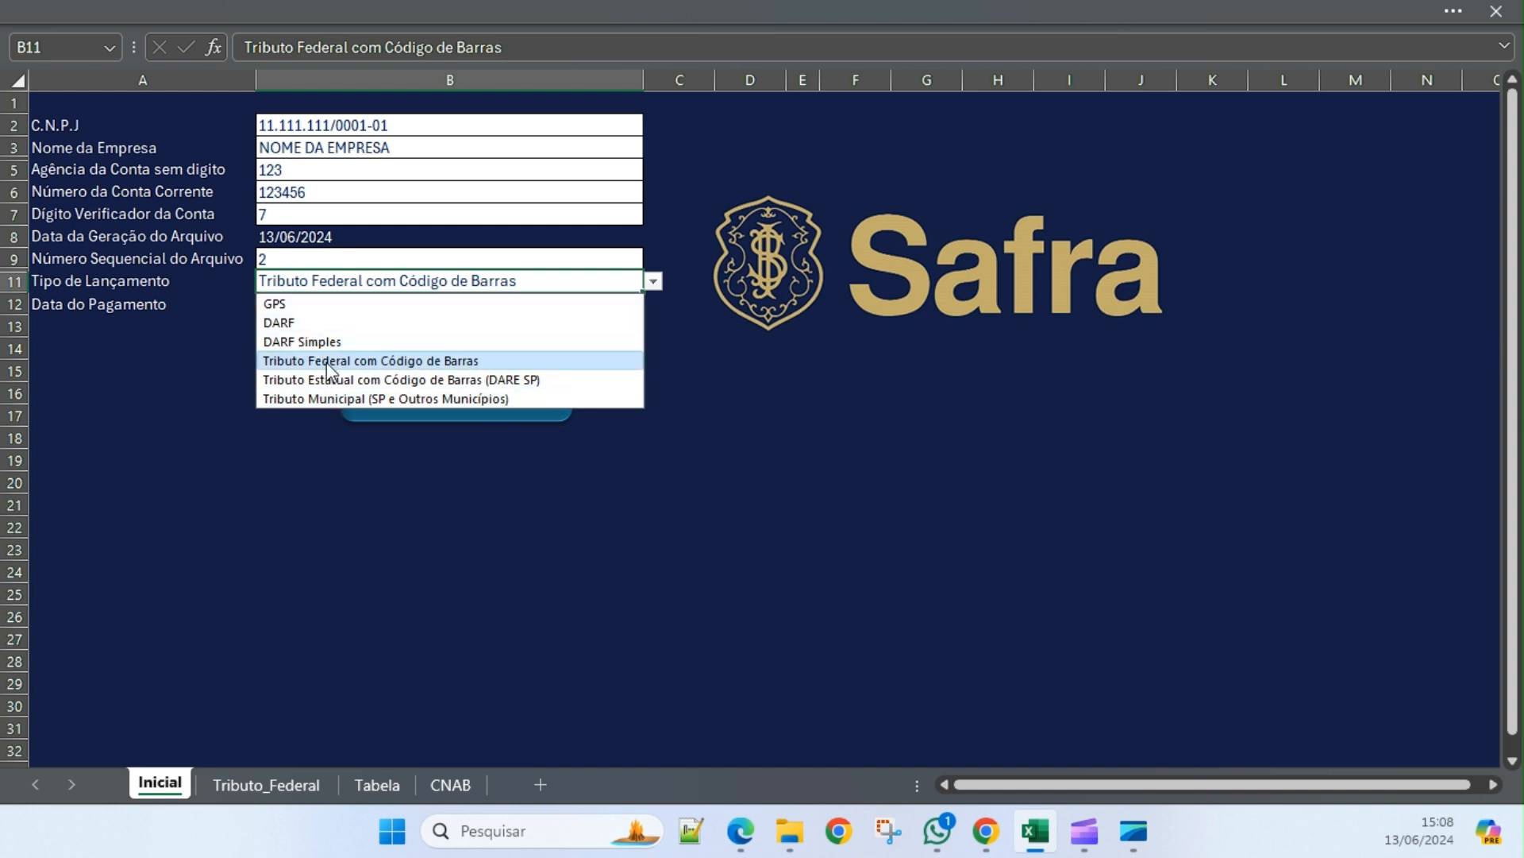
left_click(330, 398)
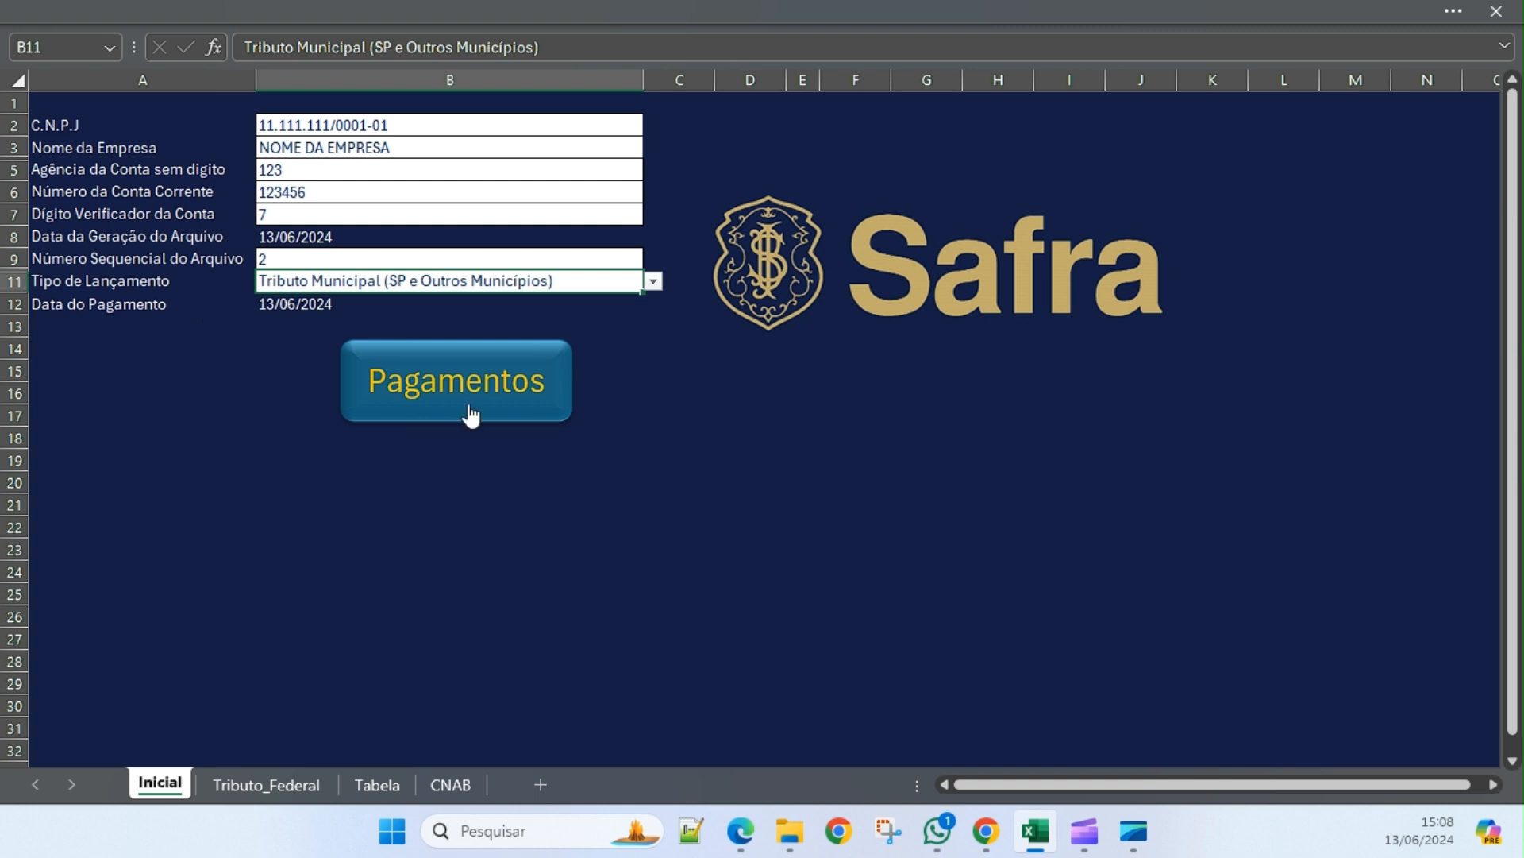
Set the Número Sequencial do Arquivo to 3 and open the Tributo_Municipal payments sheet.
left_click(299, 263)
type("3")
key("Return")
left_click(463, 391)
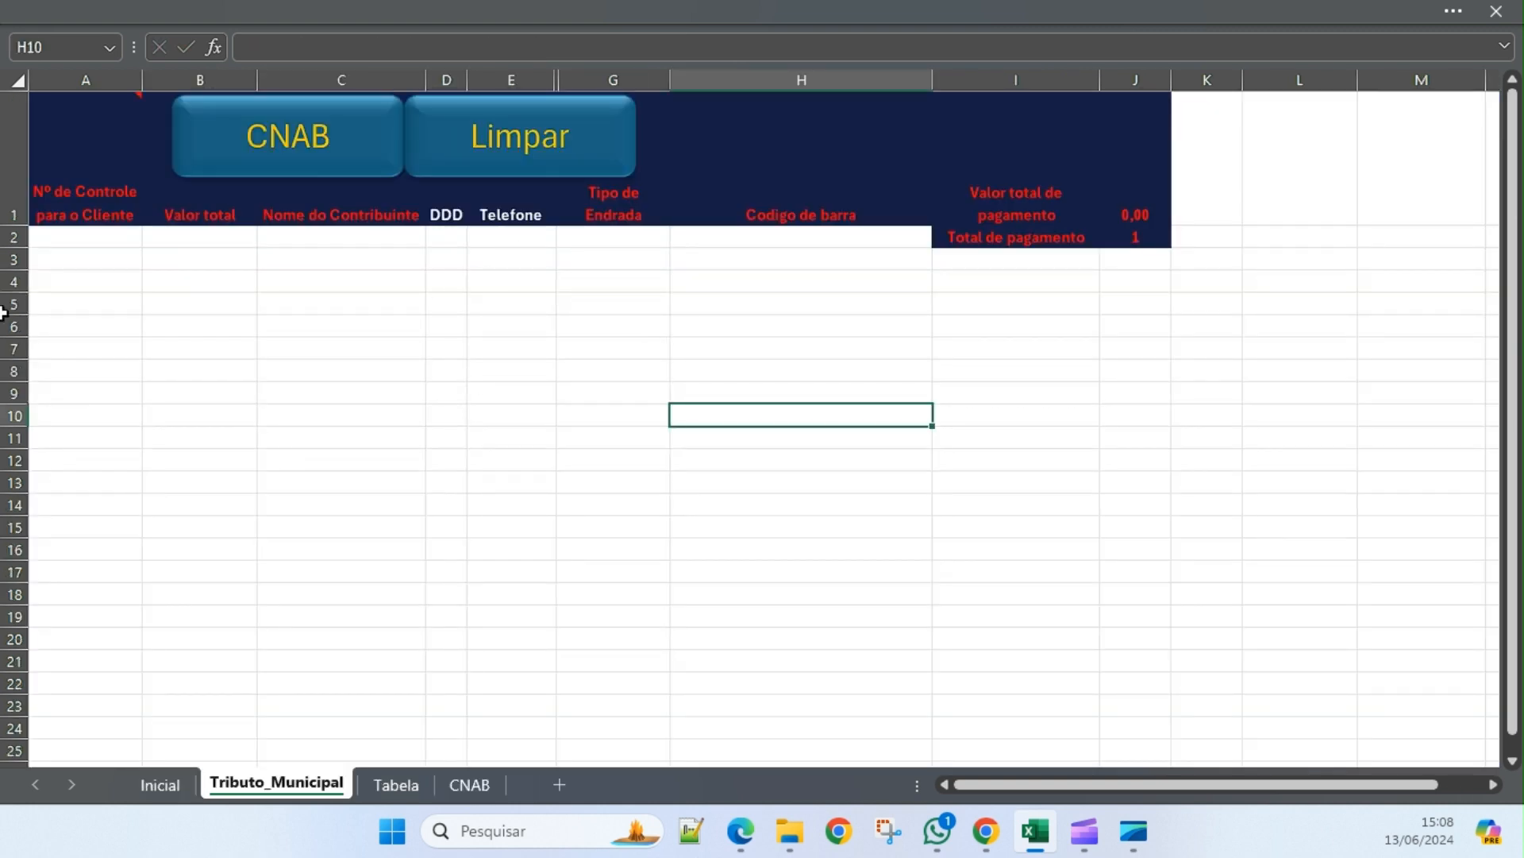
Clear the payment entries on the Tributo_Municipal sheet and refresh its display by switching to Tabela and back.
left_click(682, 262)
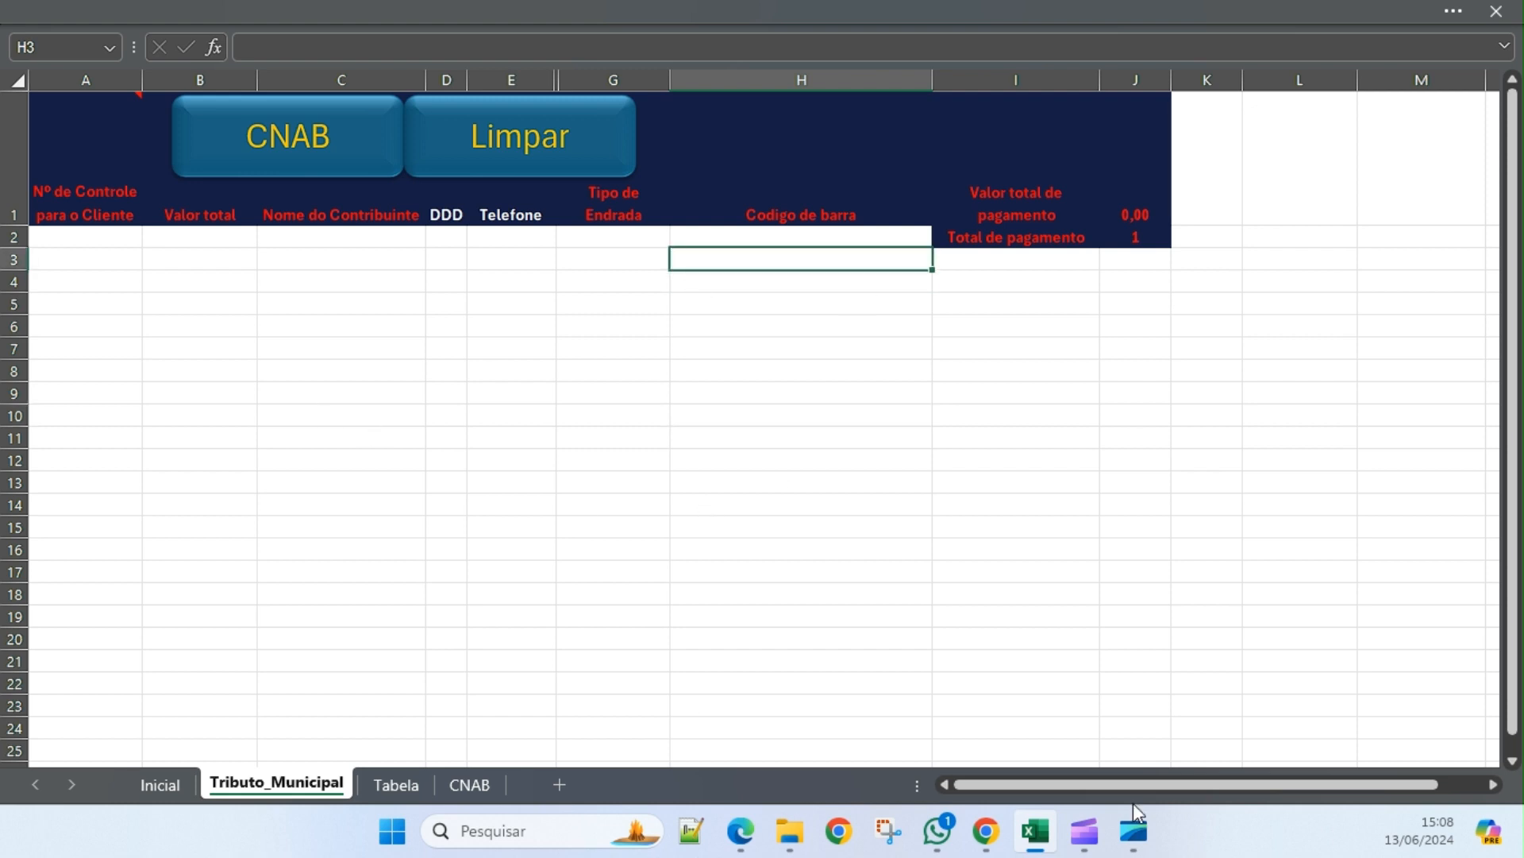
left_click(527, 146)
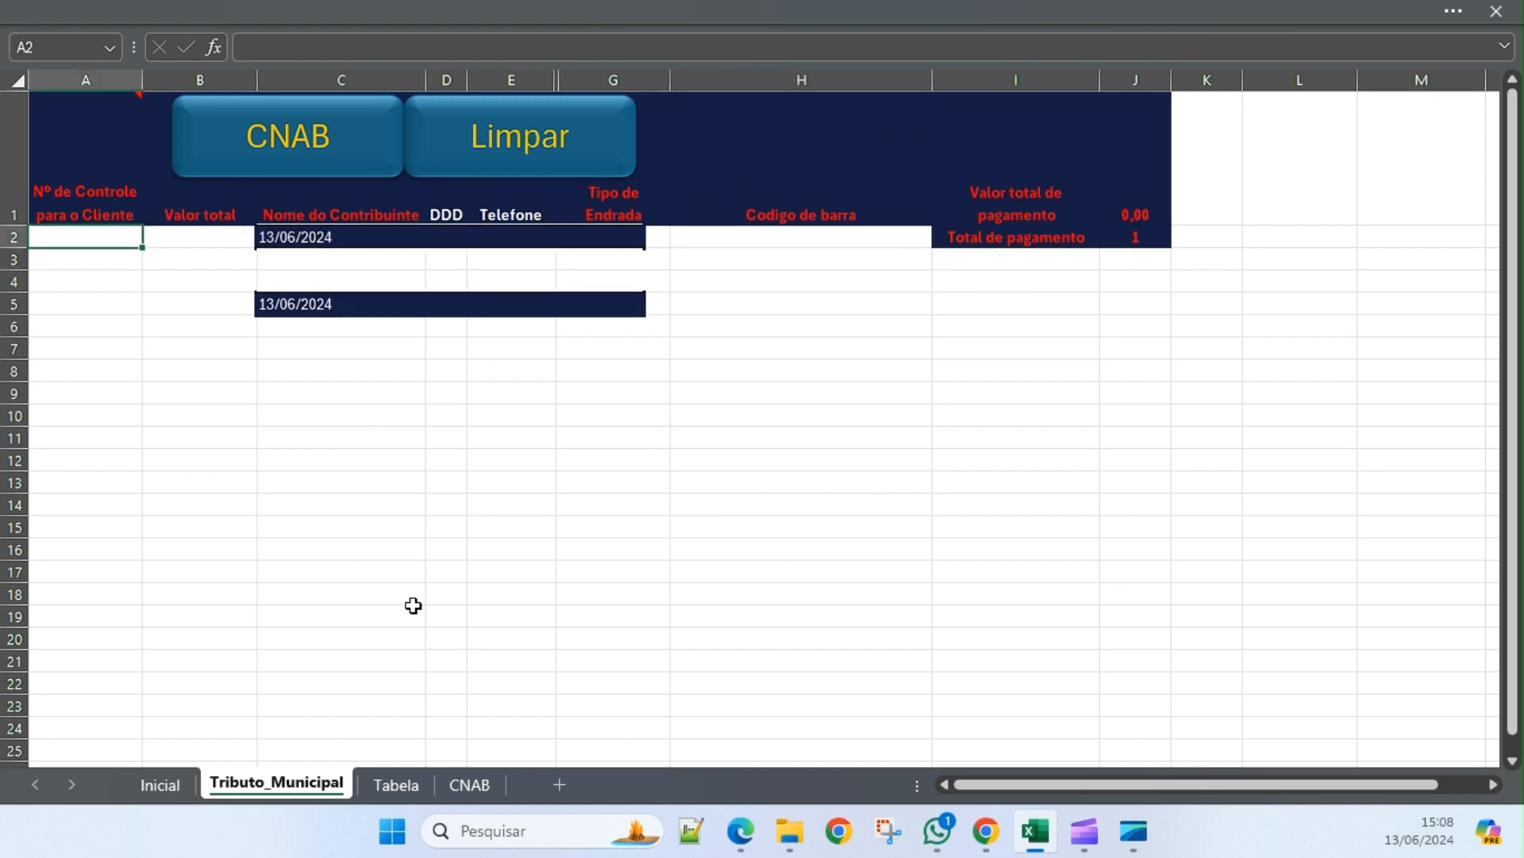
left_click_drag(862, 327, 862, 348)
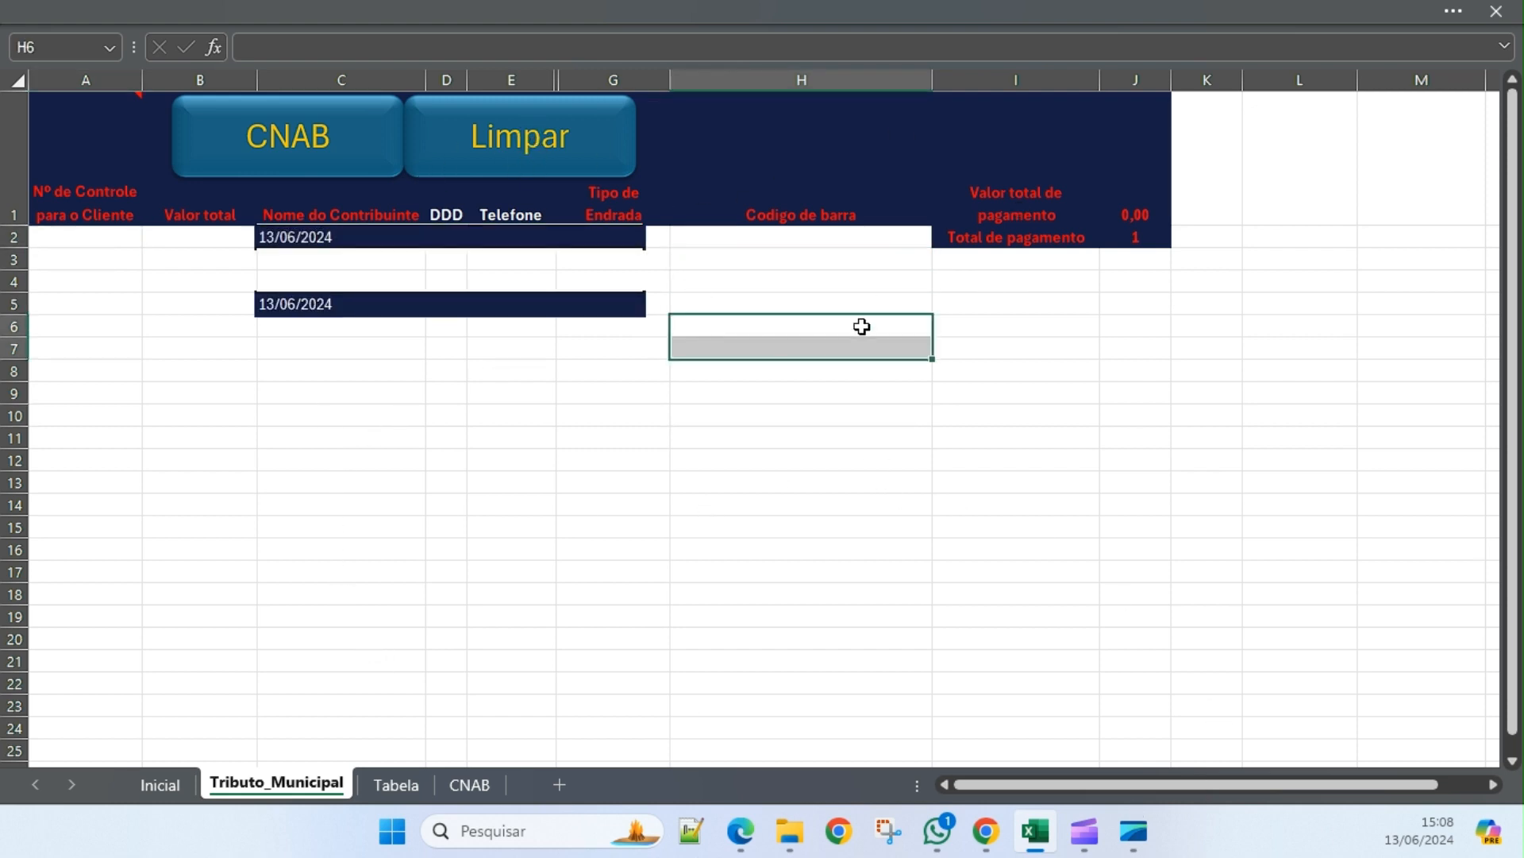
left_click(396, 784)
left_click(318, 785)
Examine the Valor total de pagamento and Total de pagamento labels in column I and their formulas in J1 and J2.
left_click(1031, 80)
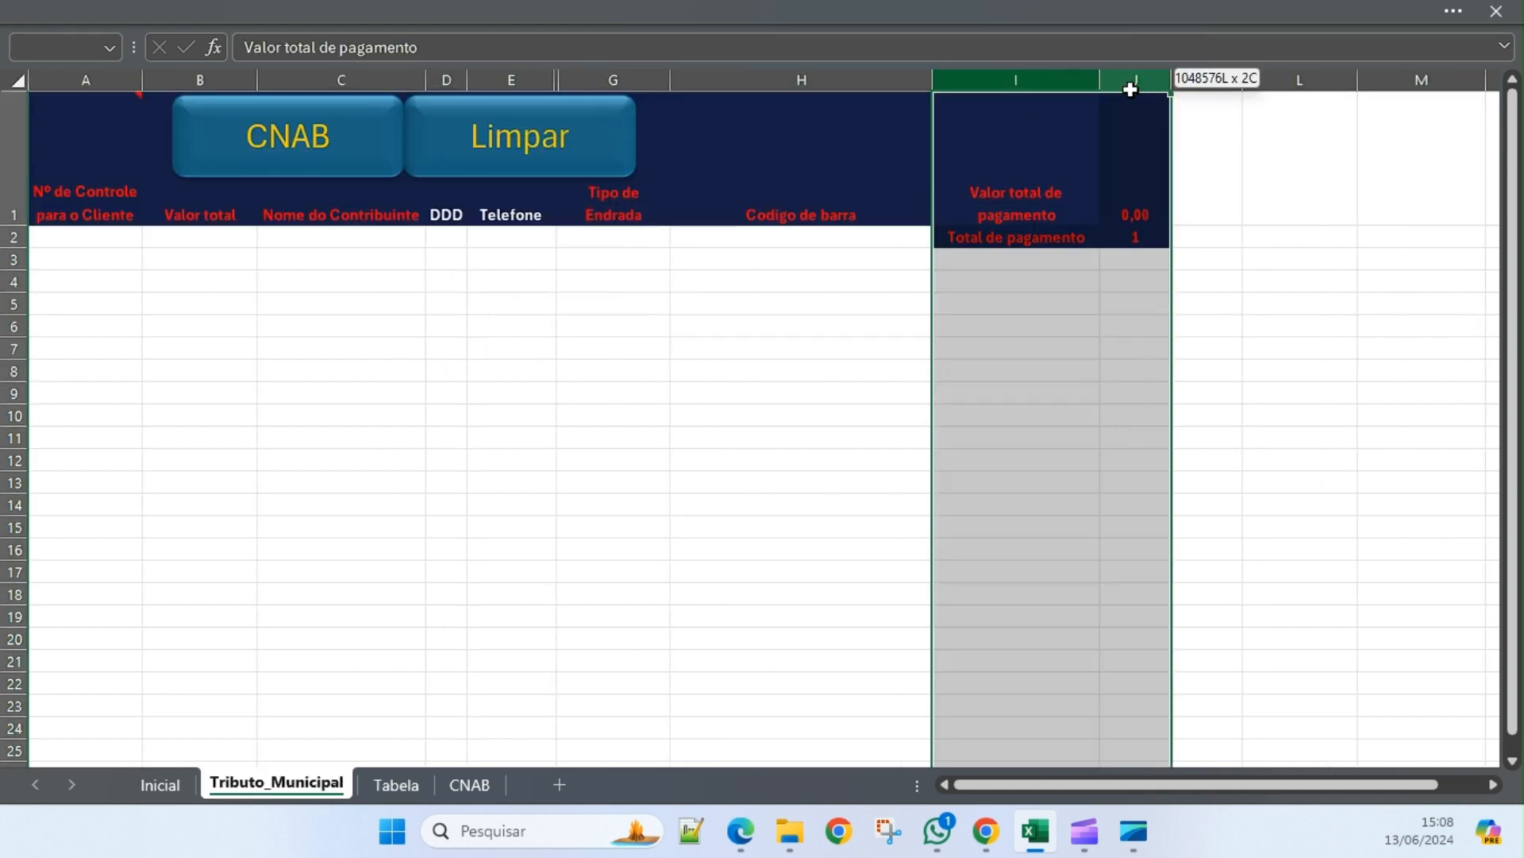
left_click(1031, 319)
left_click(1051, 207)
left_click(1036, 238)
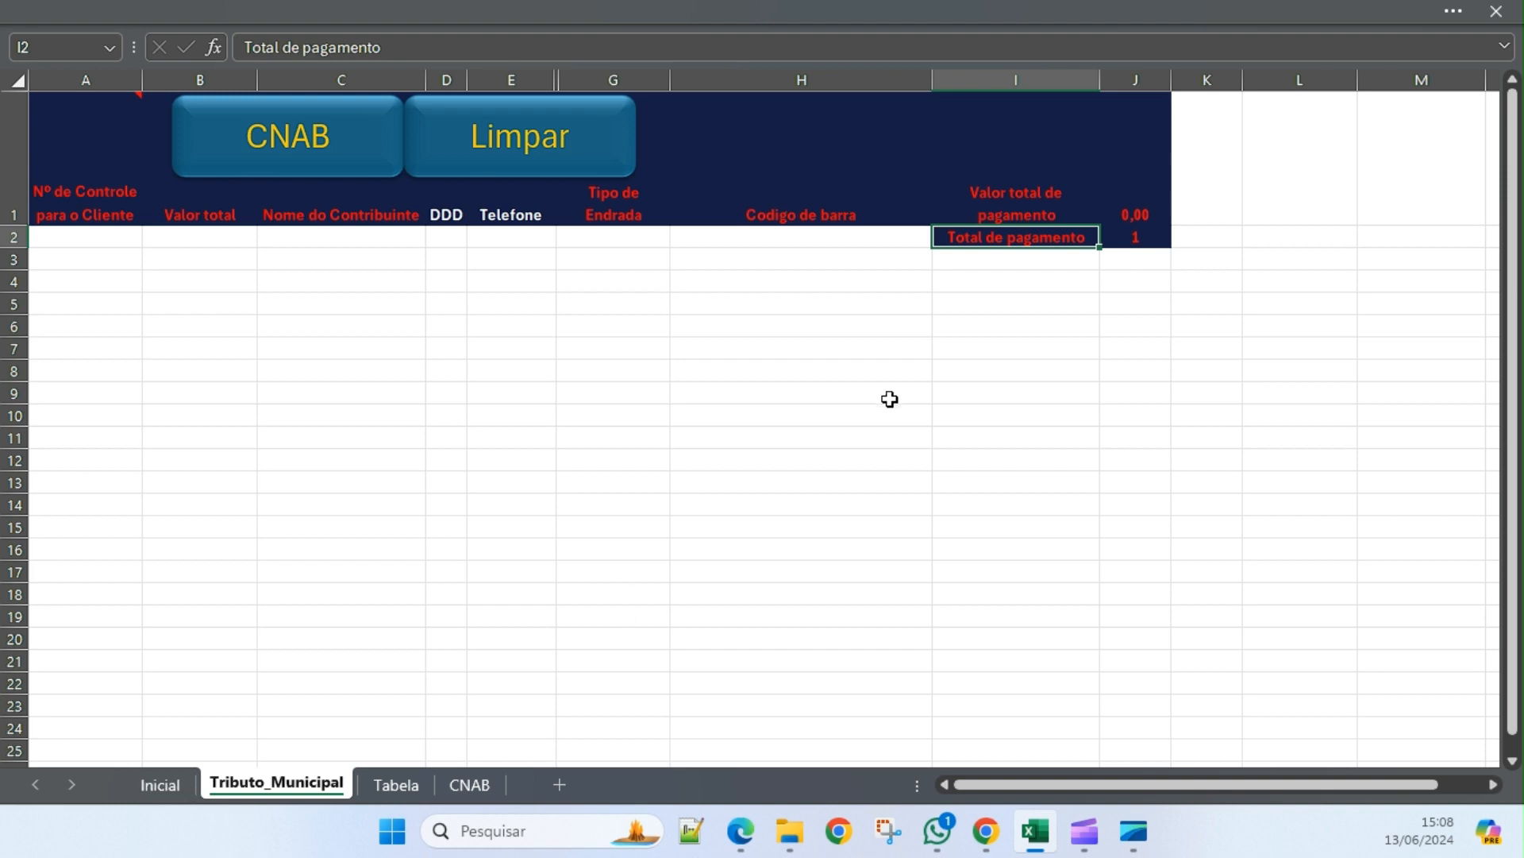
left_click(1175, 186)
left_click(1144, 200)
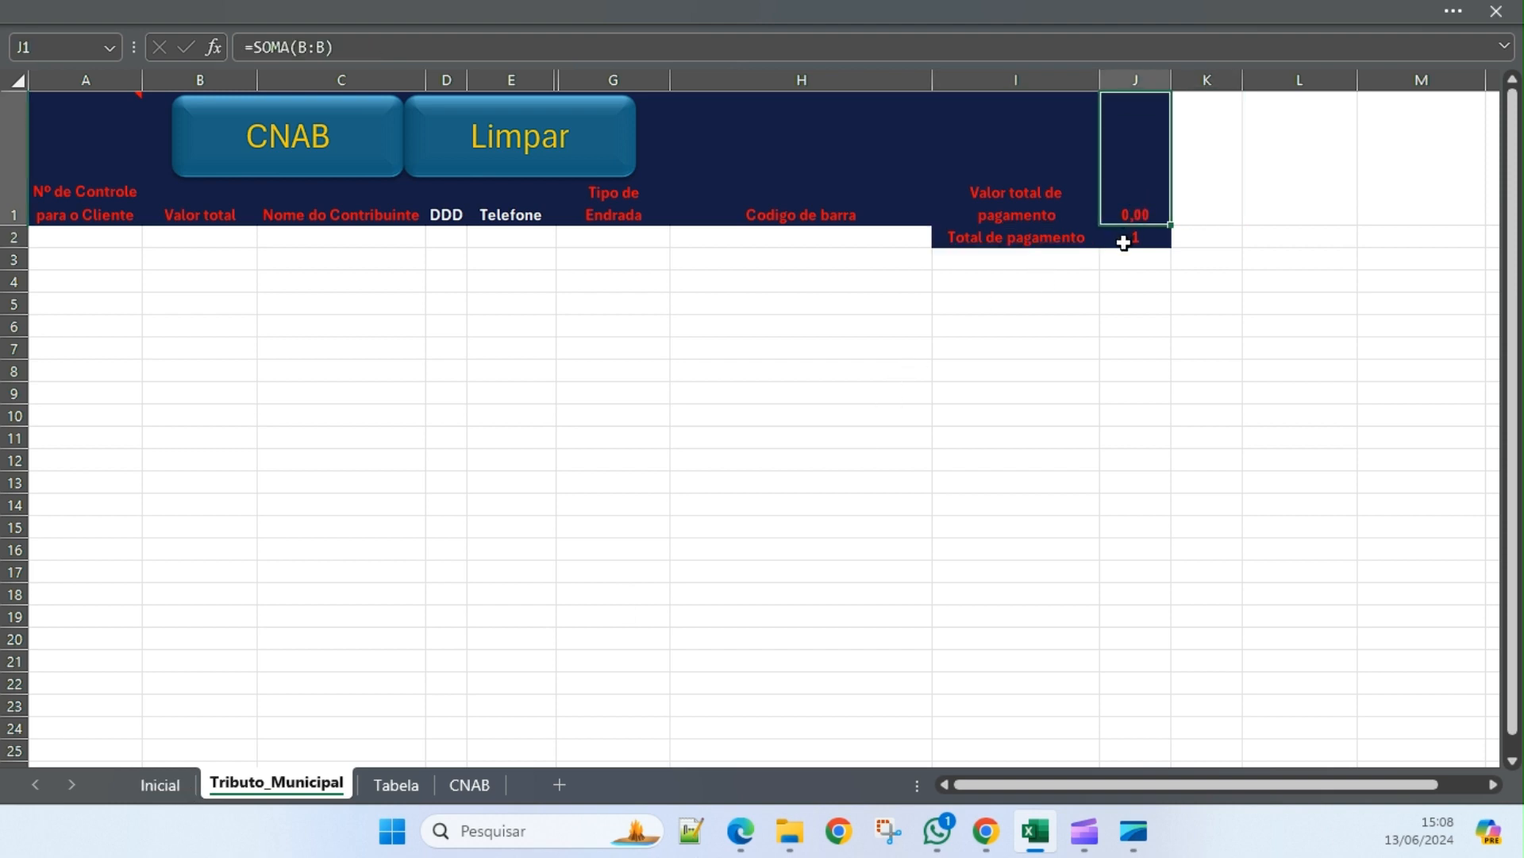
left_click(1123, 242)
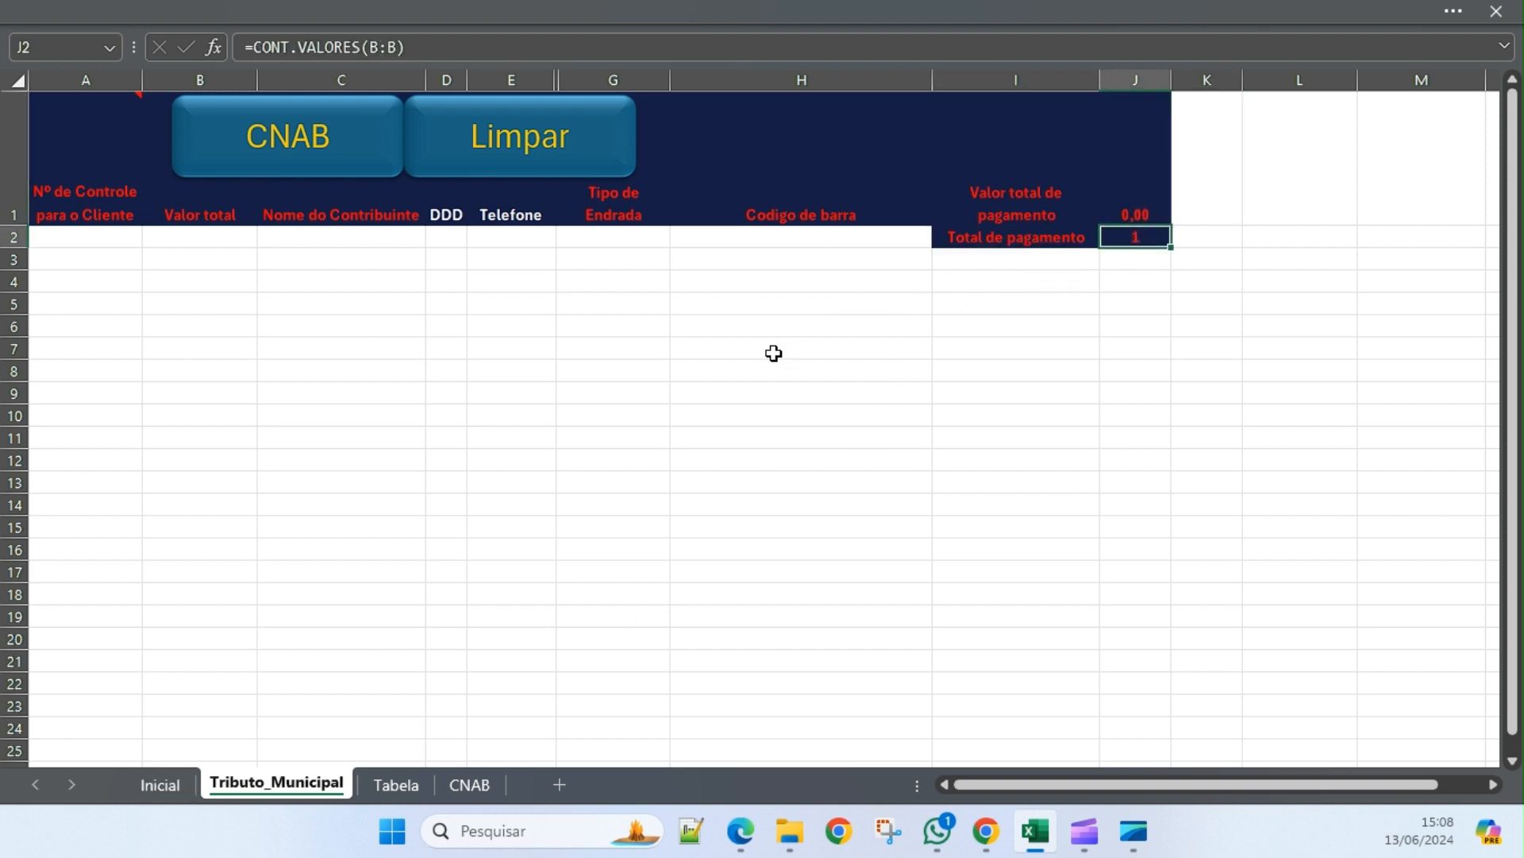
Review the Inicial sheet, the payment type codes in Tabela and the records in CNAB, and return to Inicial.
left_click(176, 782)
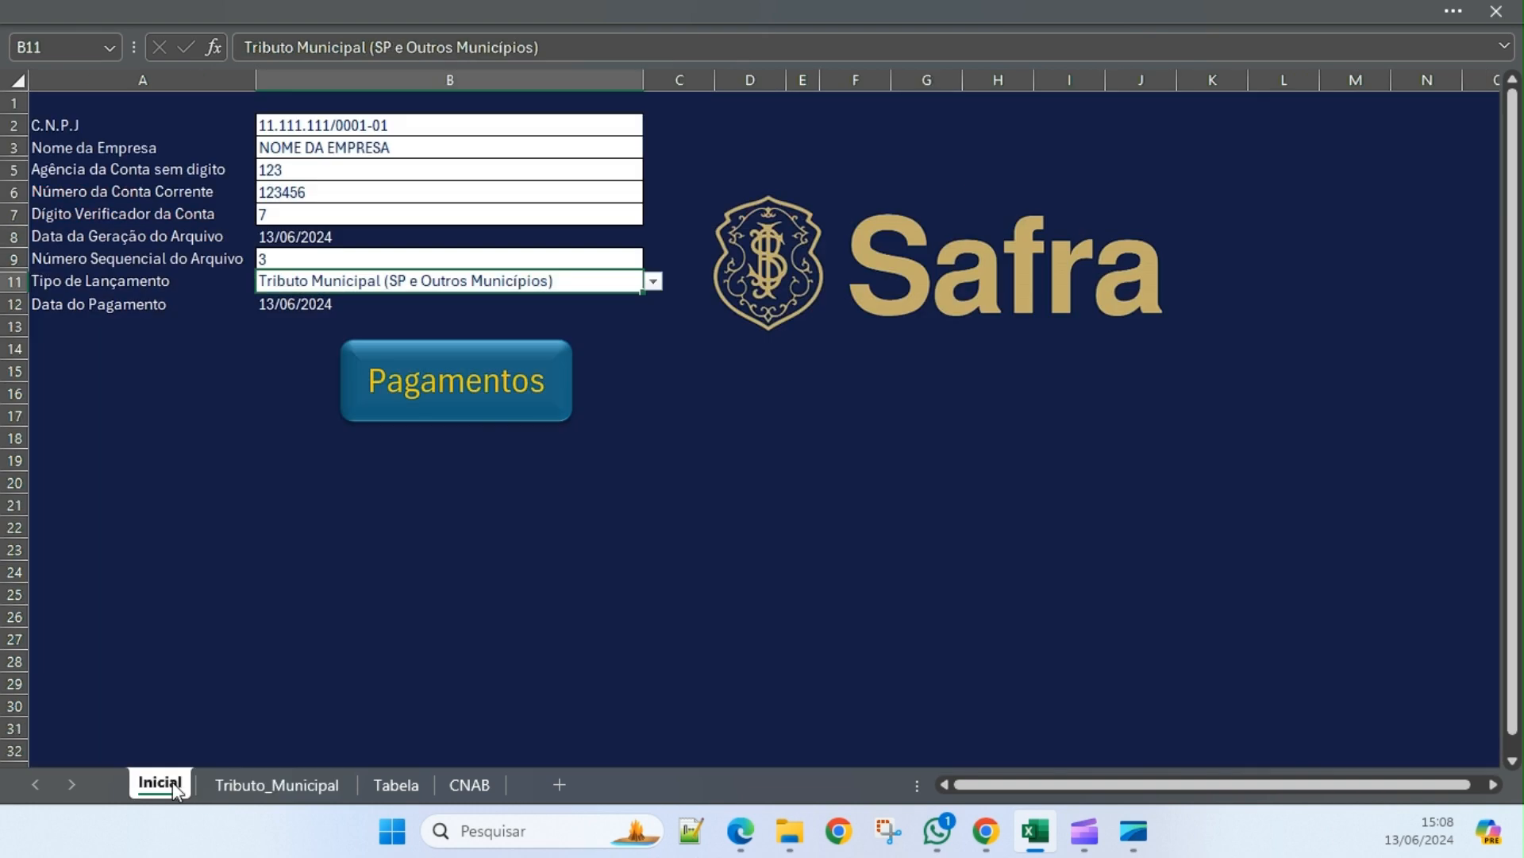
left_click(383, 555)
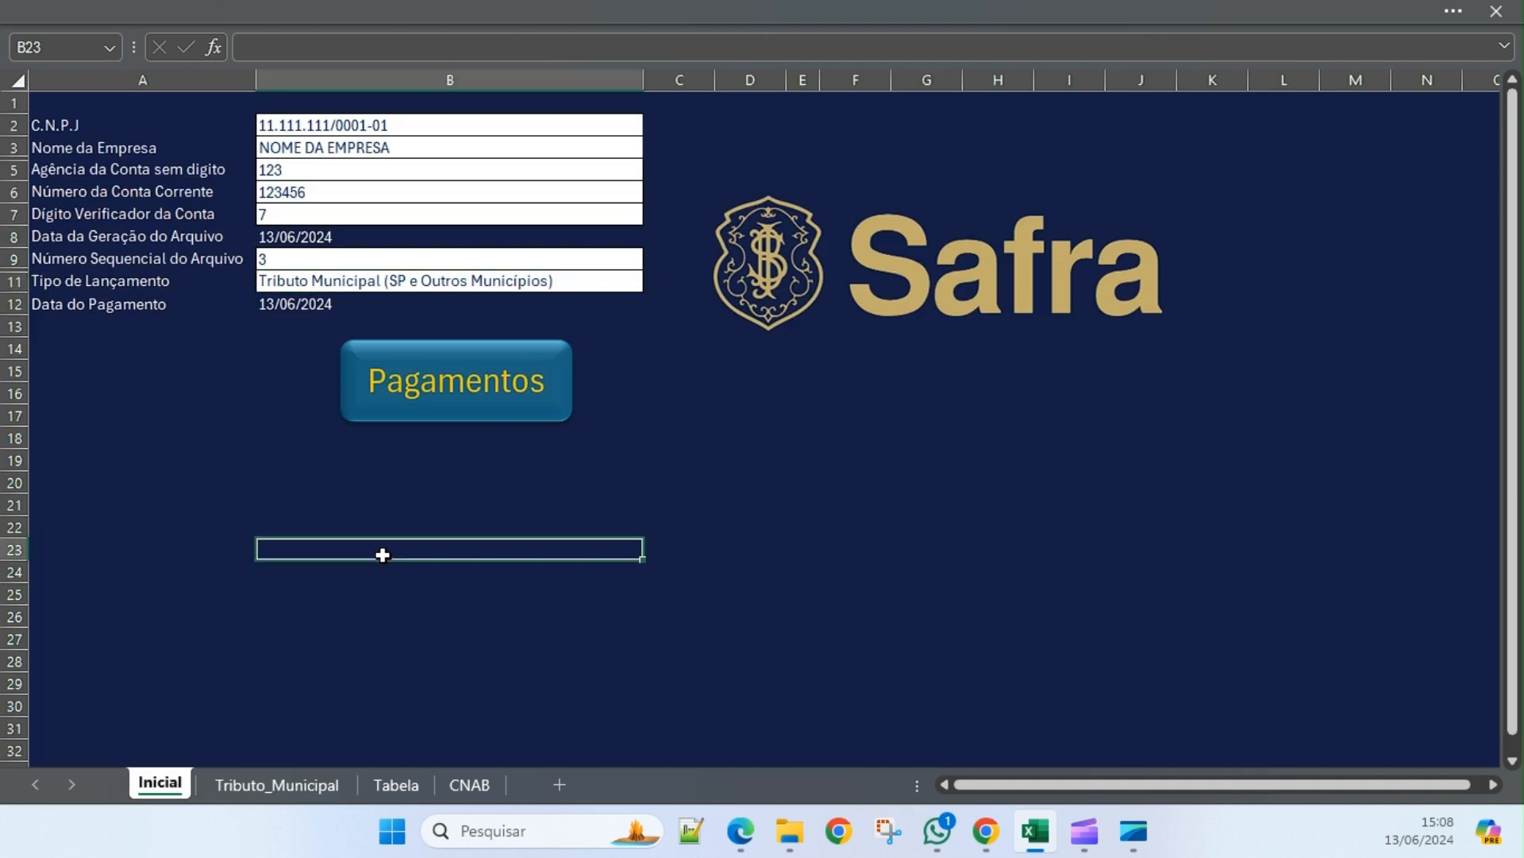
left_click(468, 786)
left_click(393, 786)
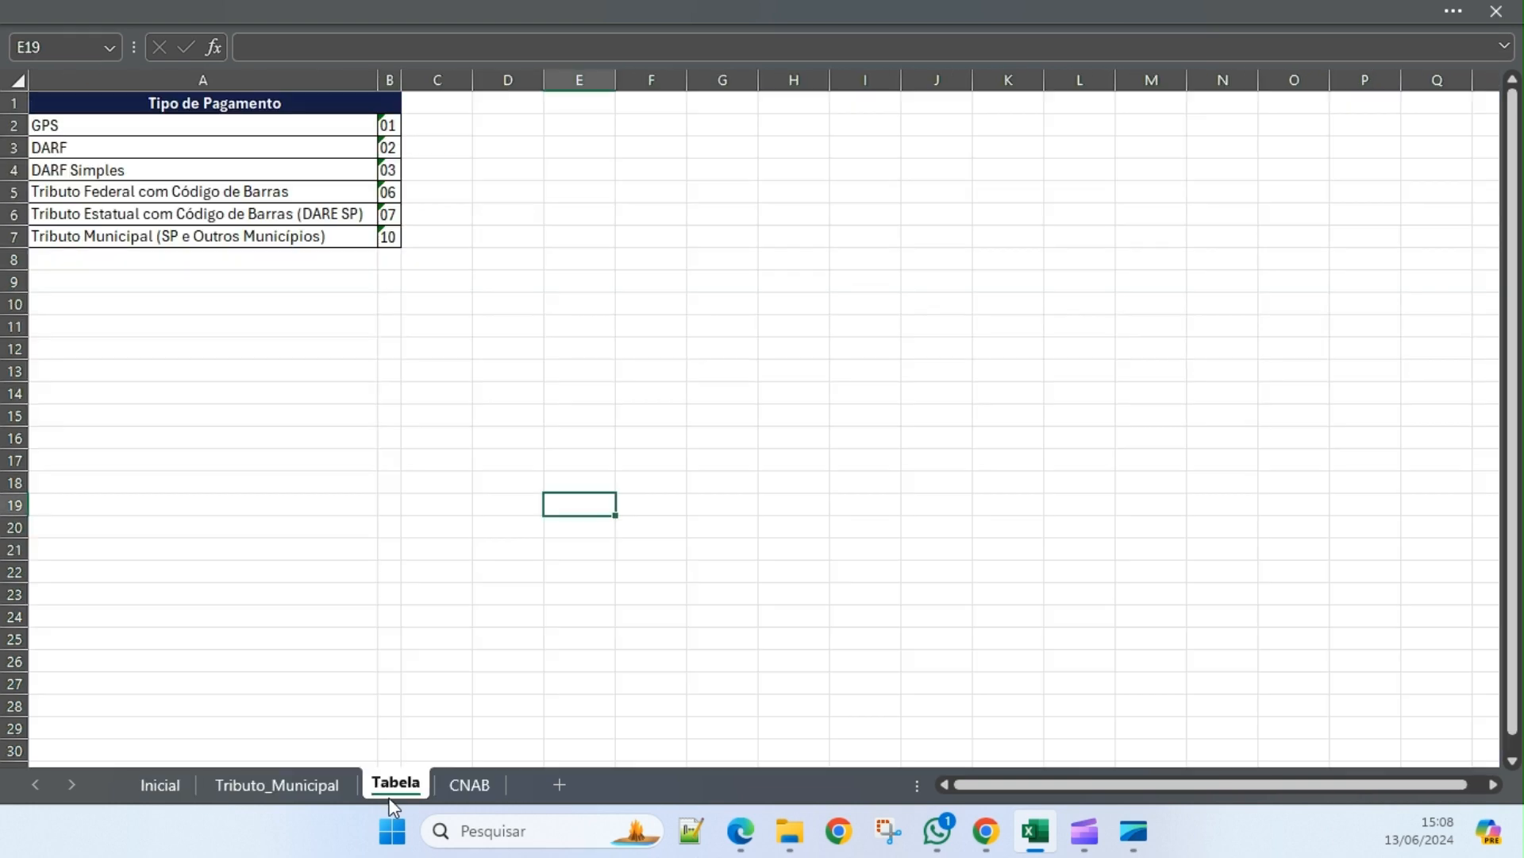
left_click(454, 784)
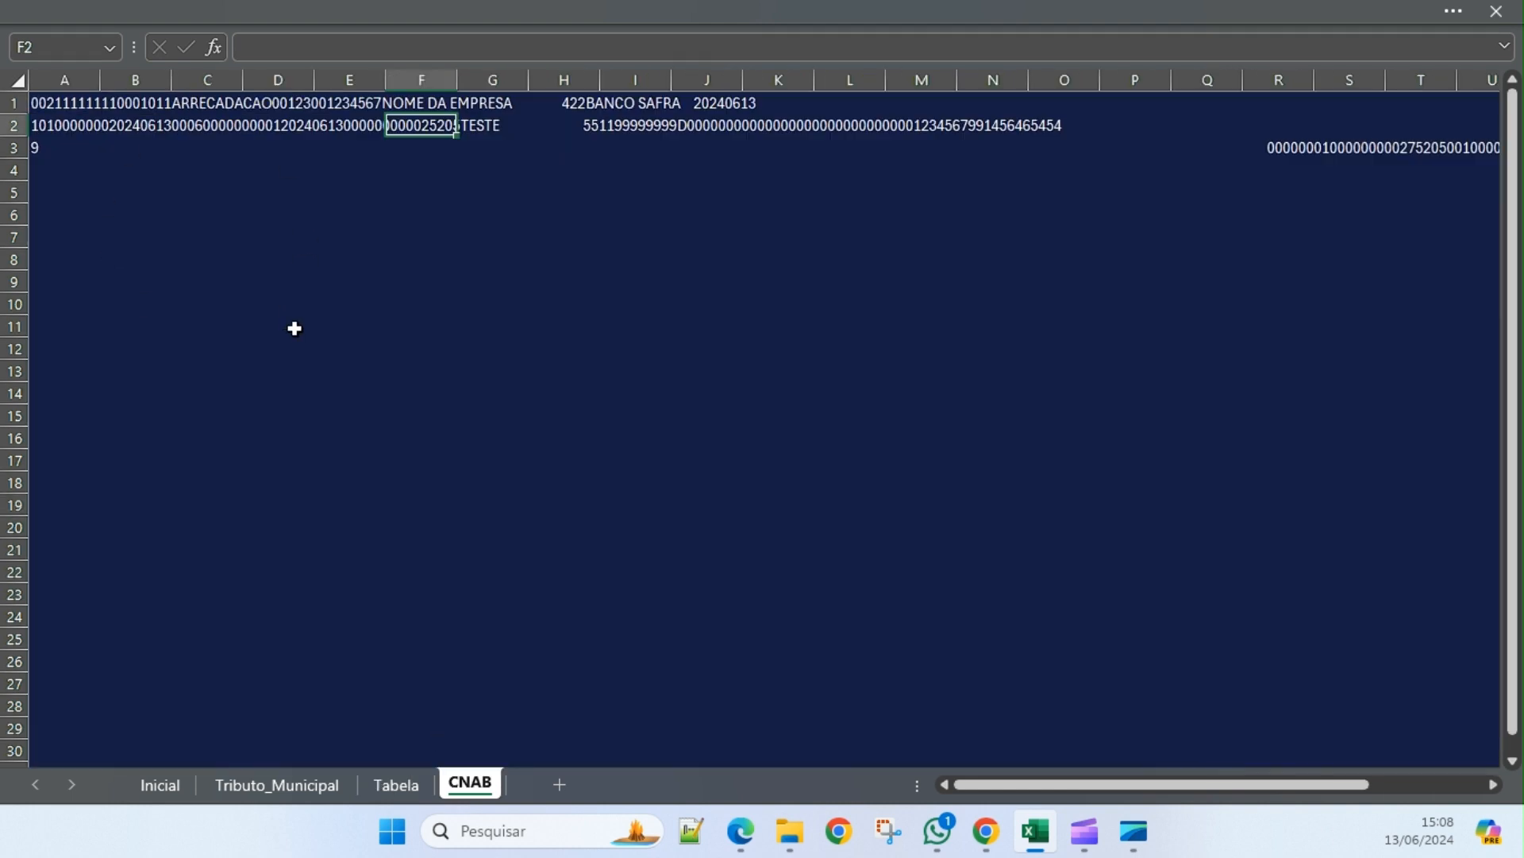
left_click(401, 784)
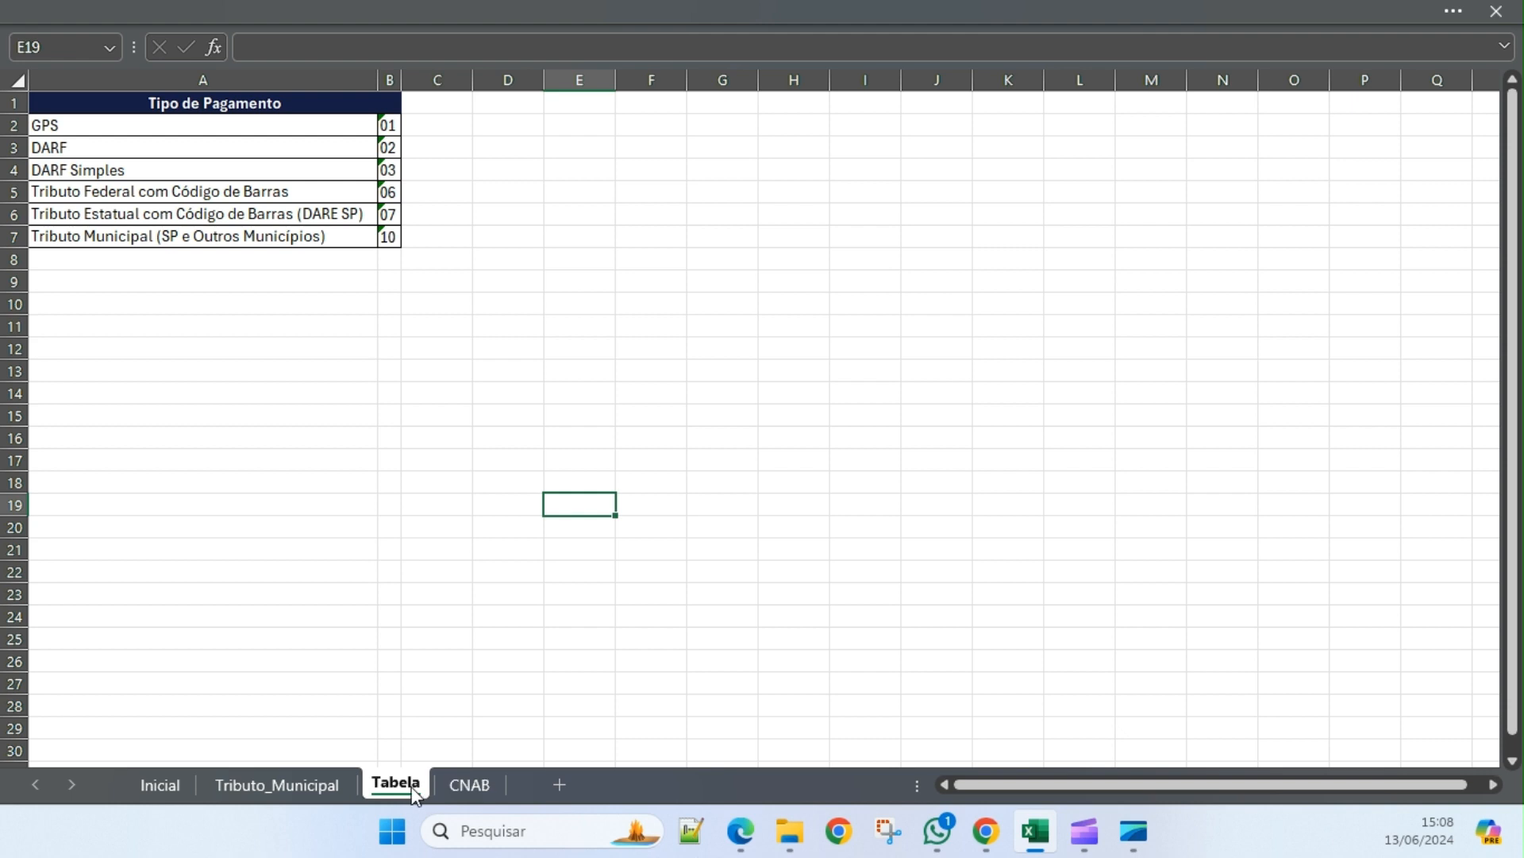
left_click(453, 783)
left_click(492, 571)
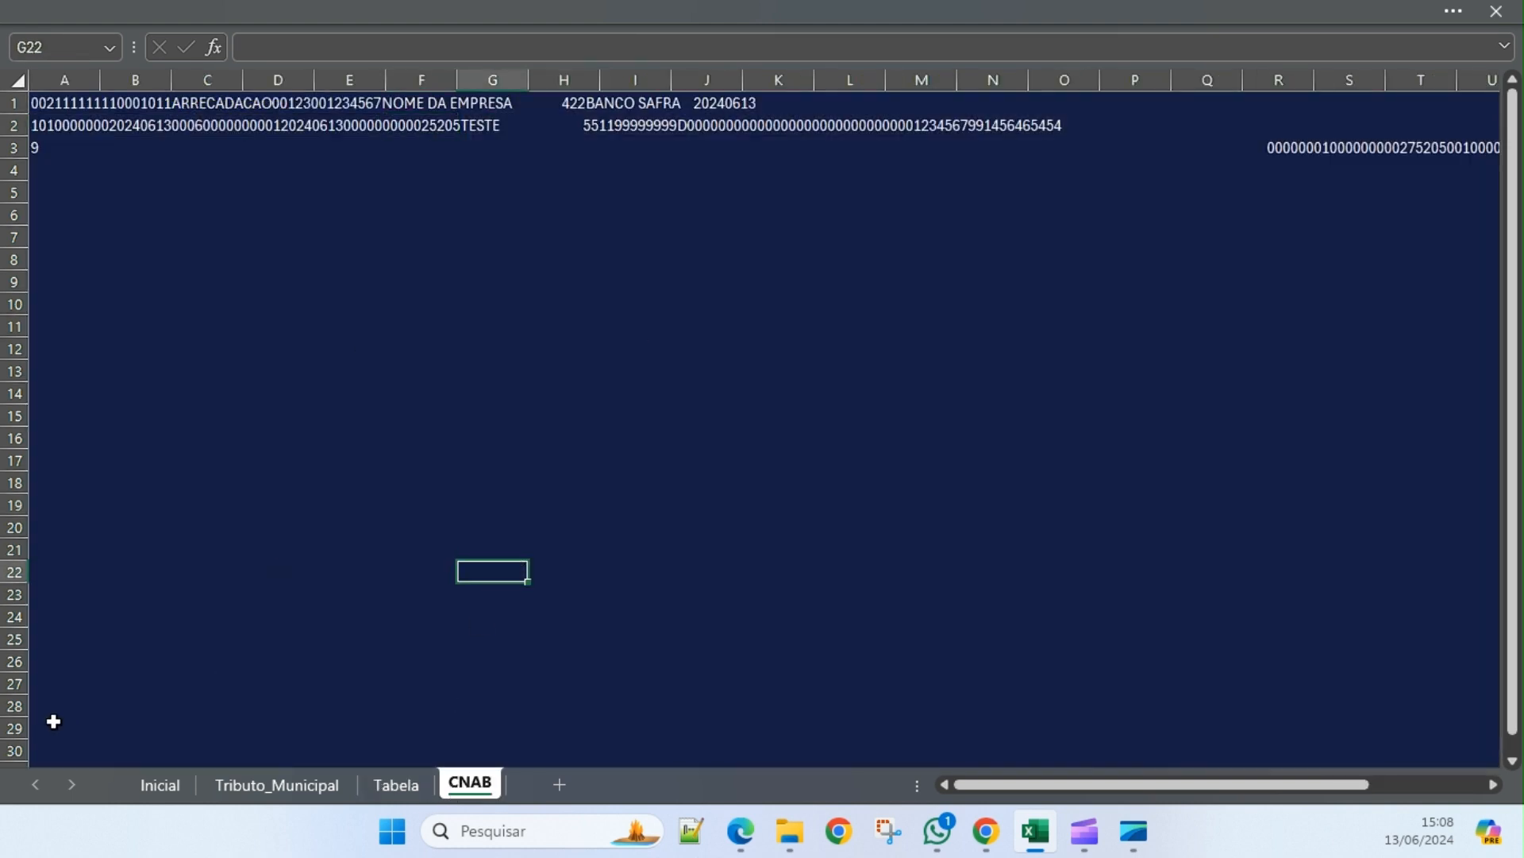
left_click(144, 792)
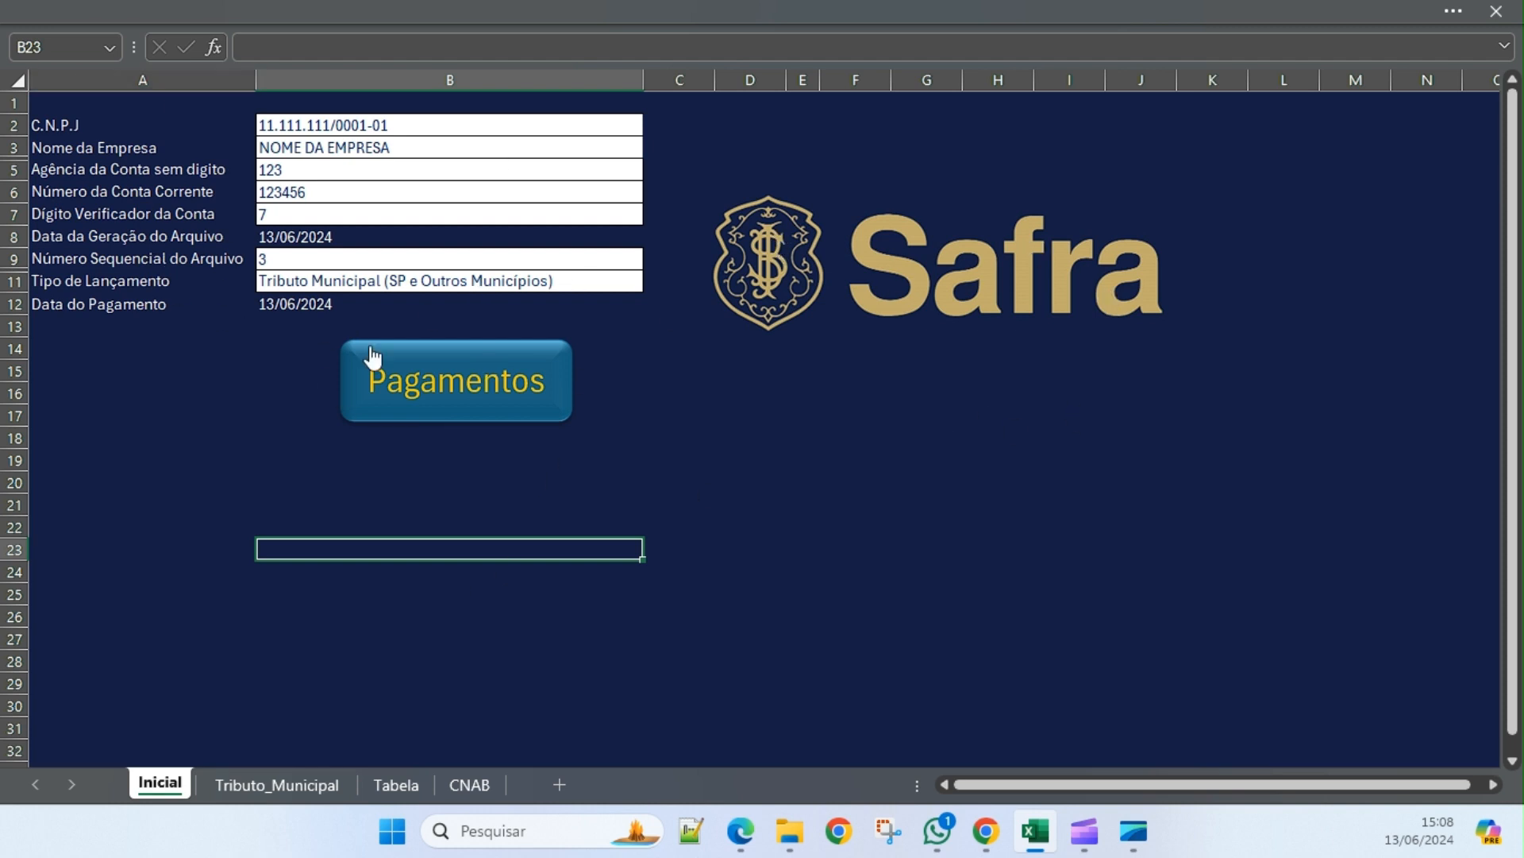
left_click(985, 250)
left_click(833, 525)
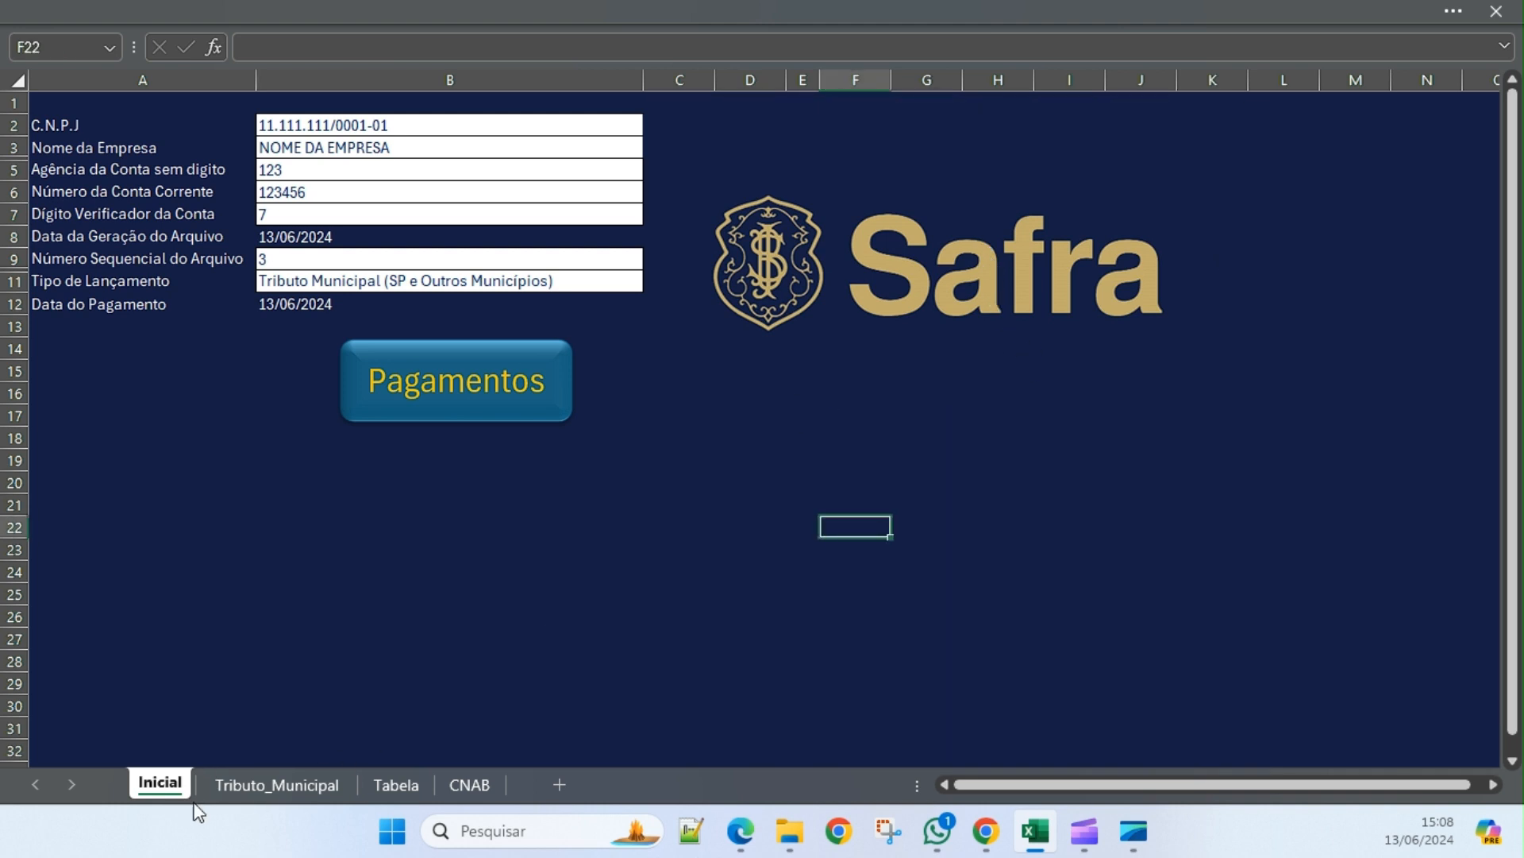